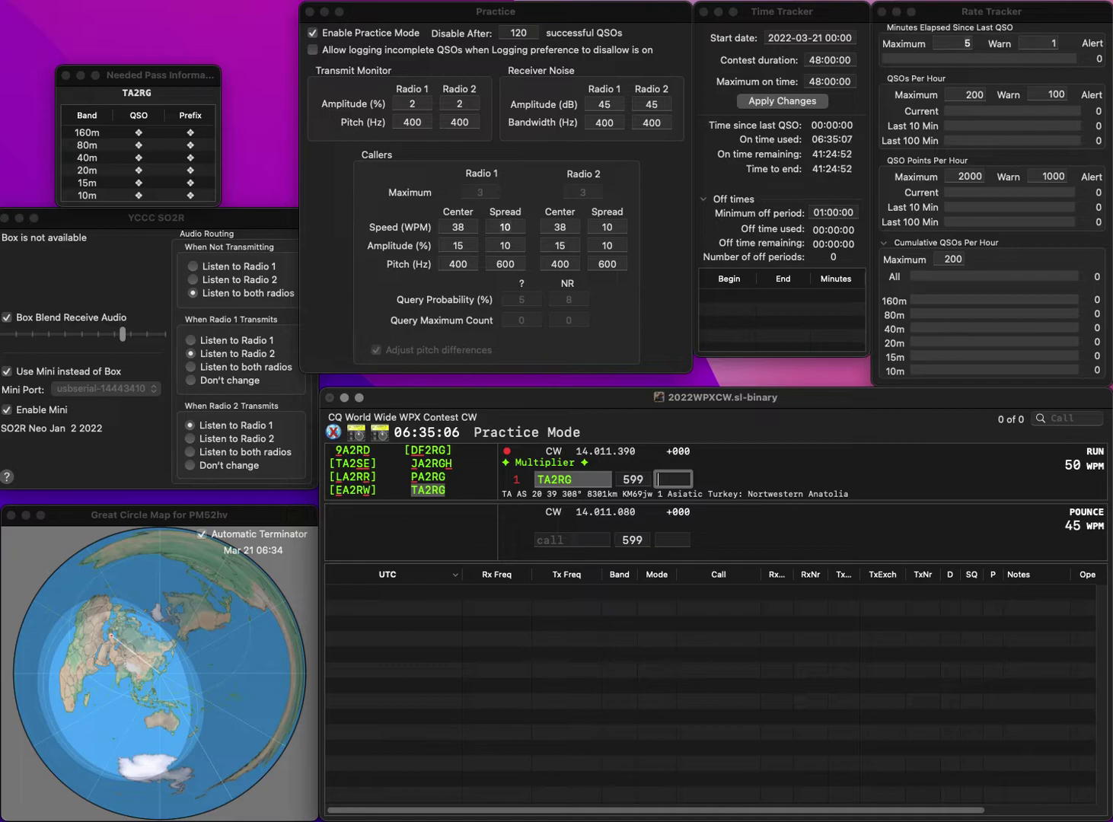
pyautogui.write('21')
pyautogui.press('Return')
pyautogui.write('4BTI')
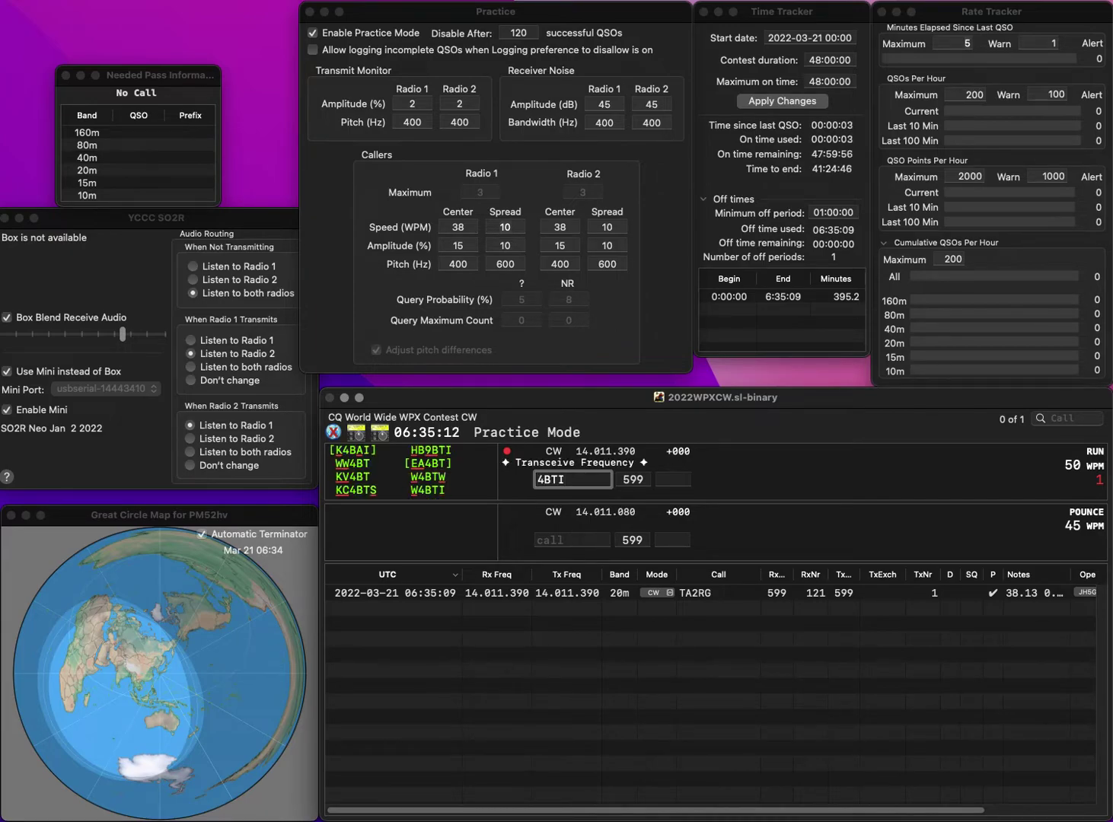
pyautogui.write('W')
pyautogui.press('Tab')
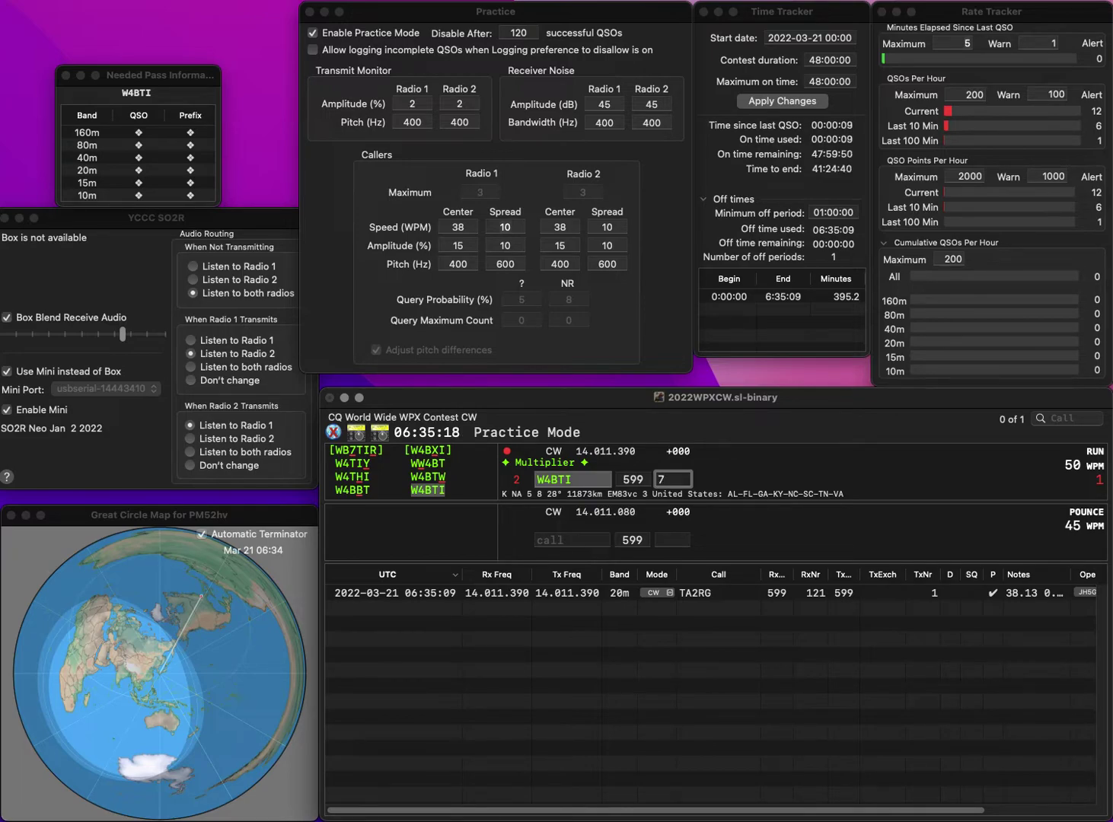
pyautogui.press('Return')
pyautogui.write('DL')
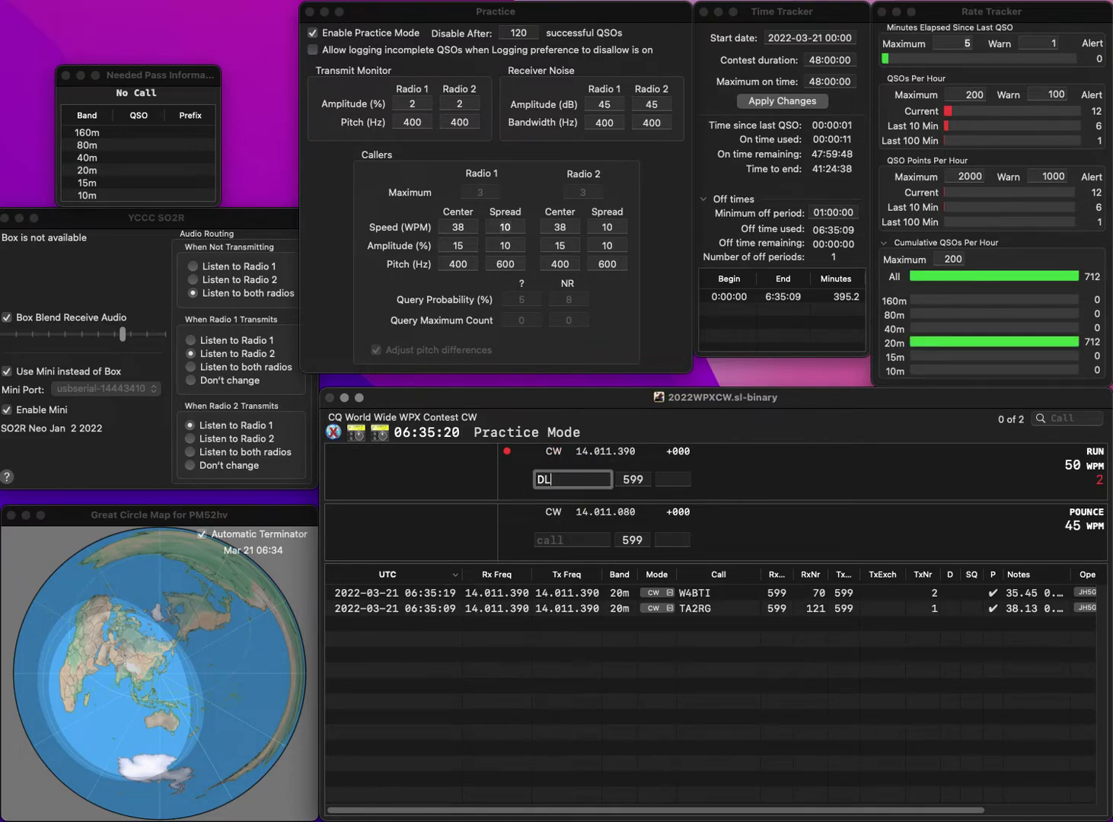
pyautogui.write('1SEH')
pyautogui.press('Tab')
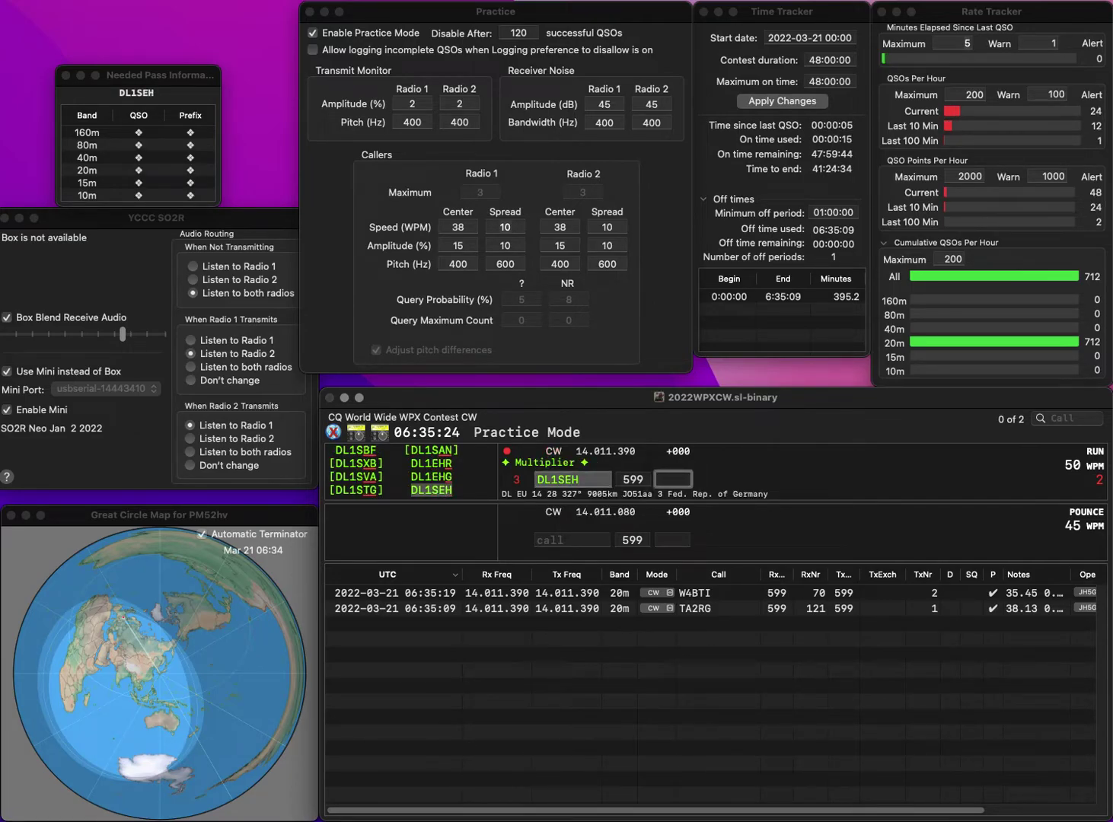
pyautogui.write('472')
pyautogui.press('Return')
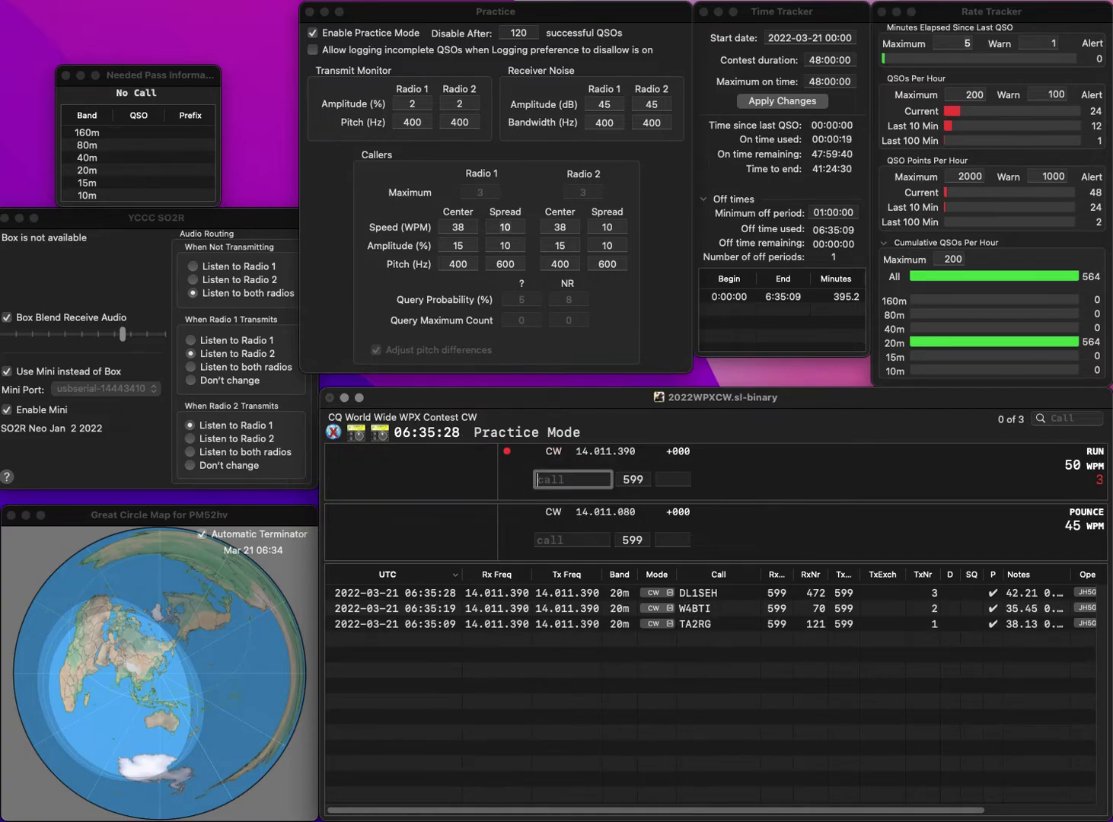
pyautogui.write('SQ2EEQ')
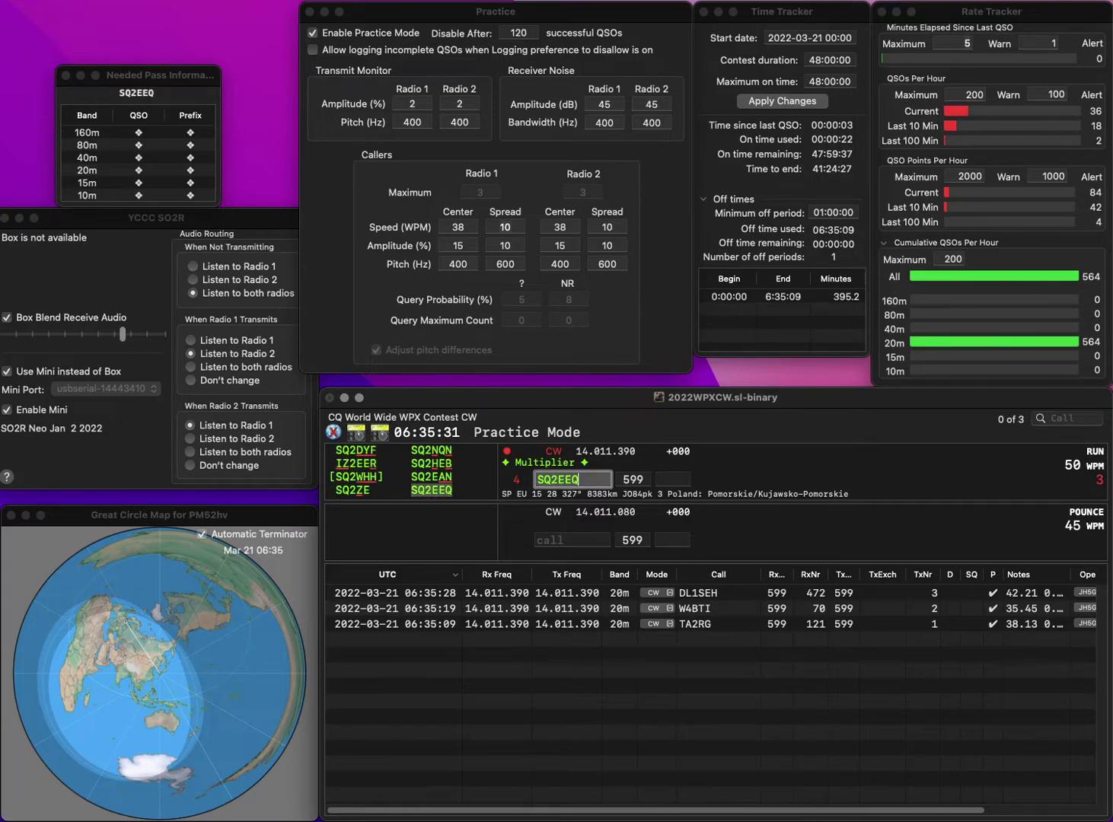
pyautogui.press('space')
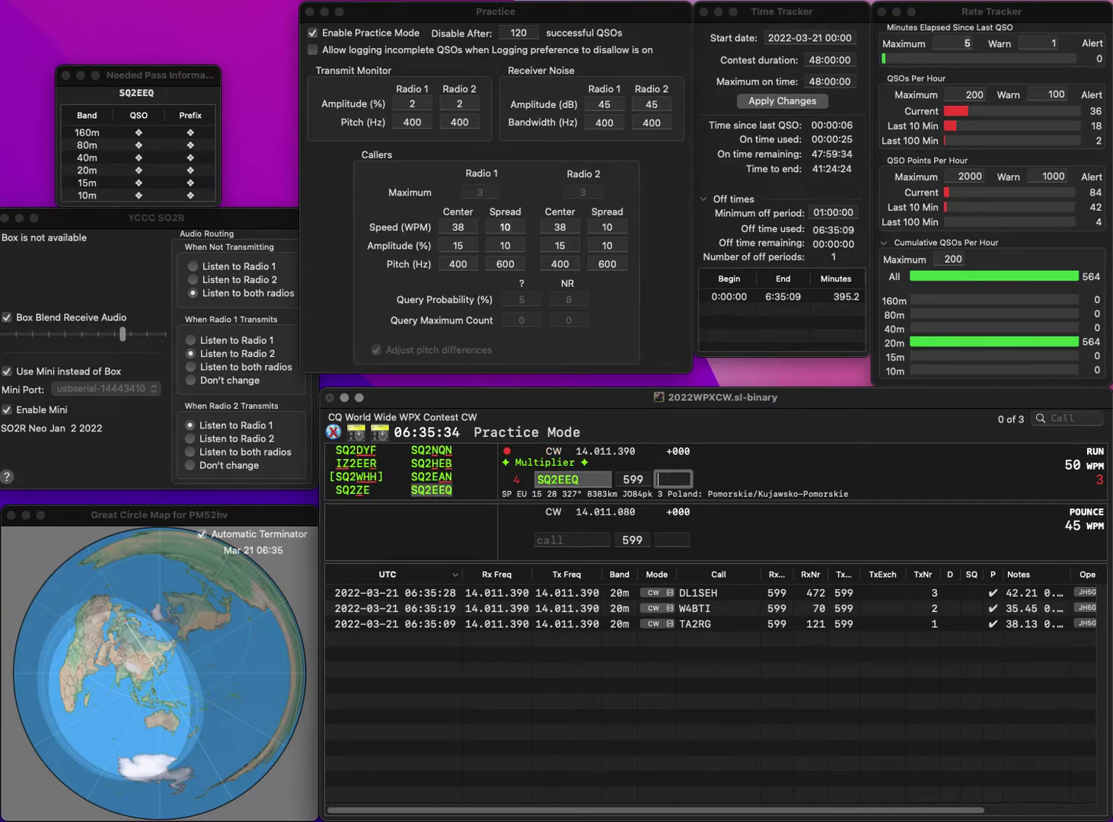
pyautogui.write('619')
pyautogui.press('Return')
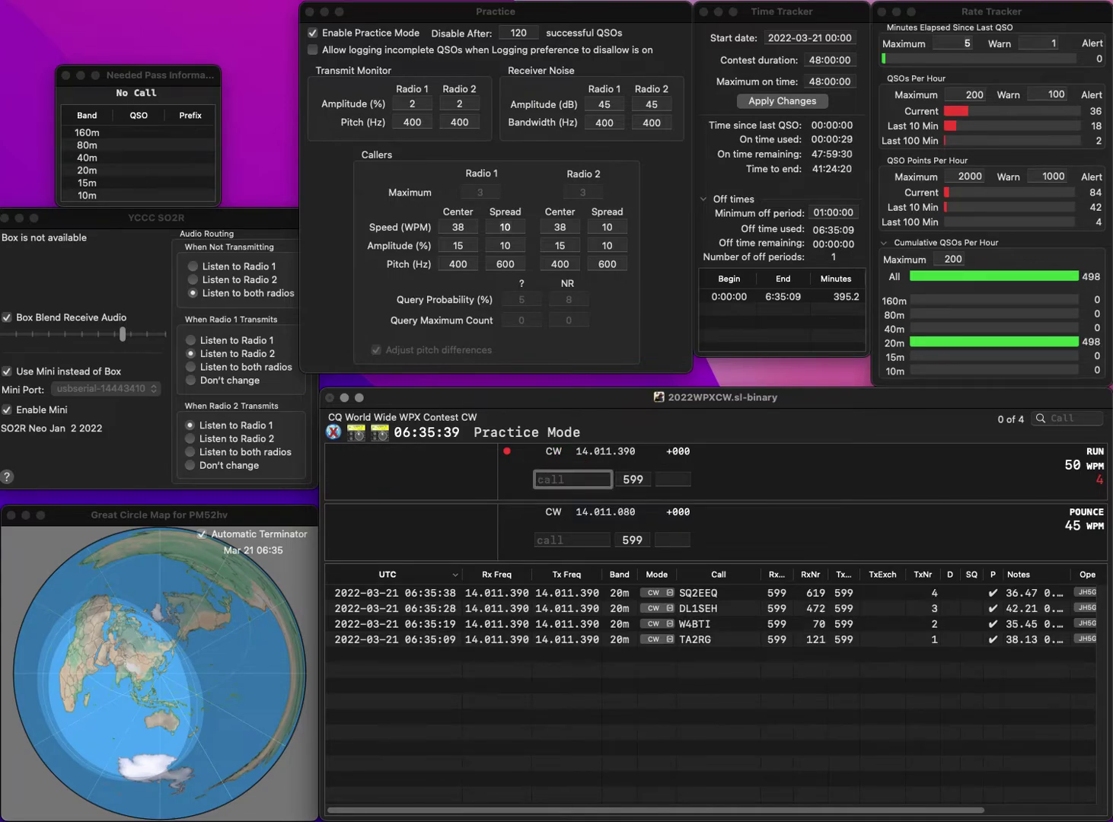
pyautogui.write('W4JVN')
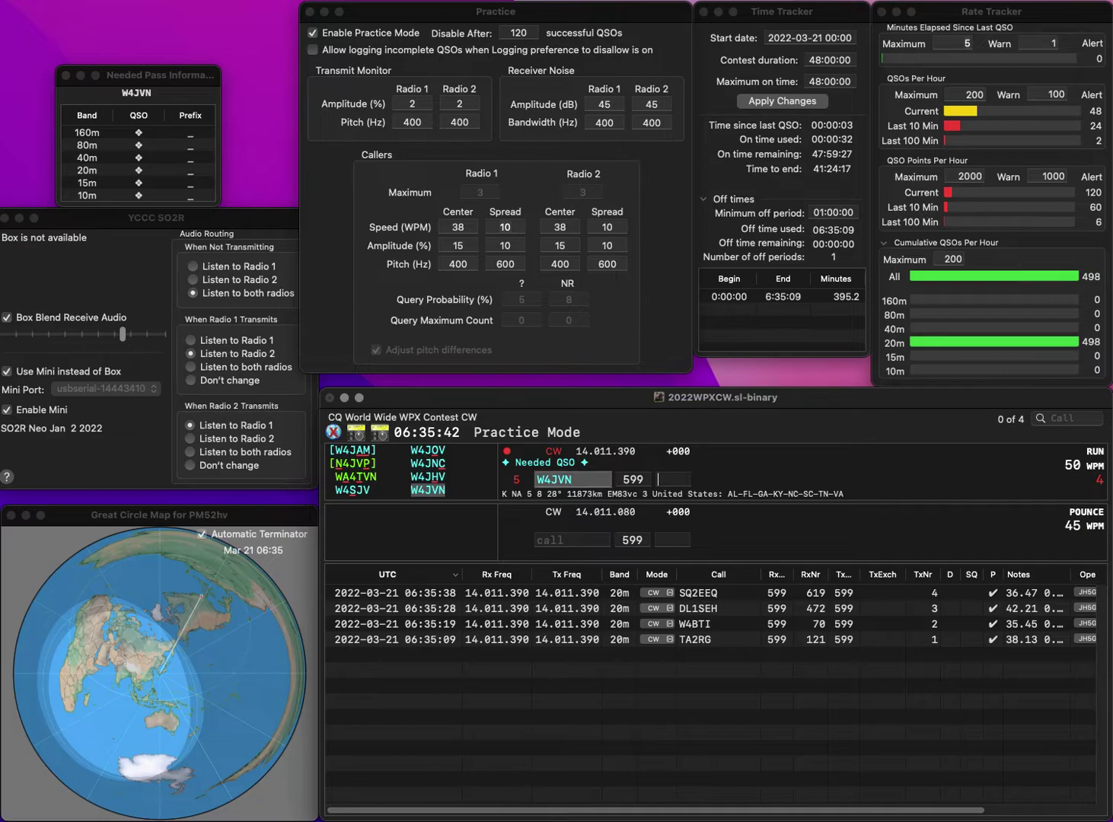
pyautogui.press('space')
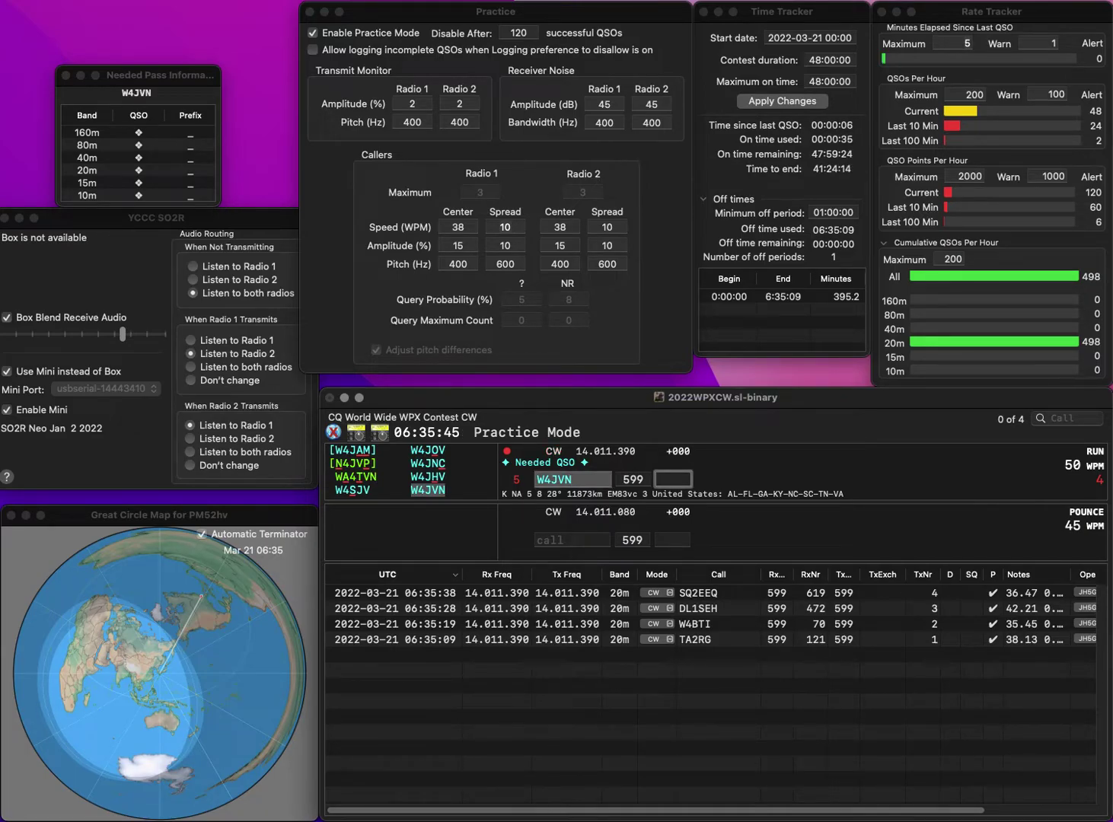
pyautogui.write('23')
pyautogui.press('Return')
# Enter caller NN7D on the run radio and log the contact with received number 110
pyautogui.write('NN7D')
pyautogui.press('space')
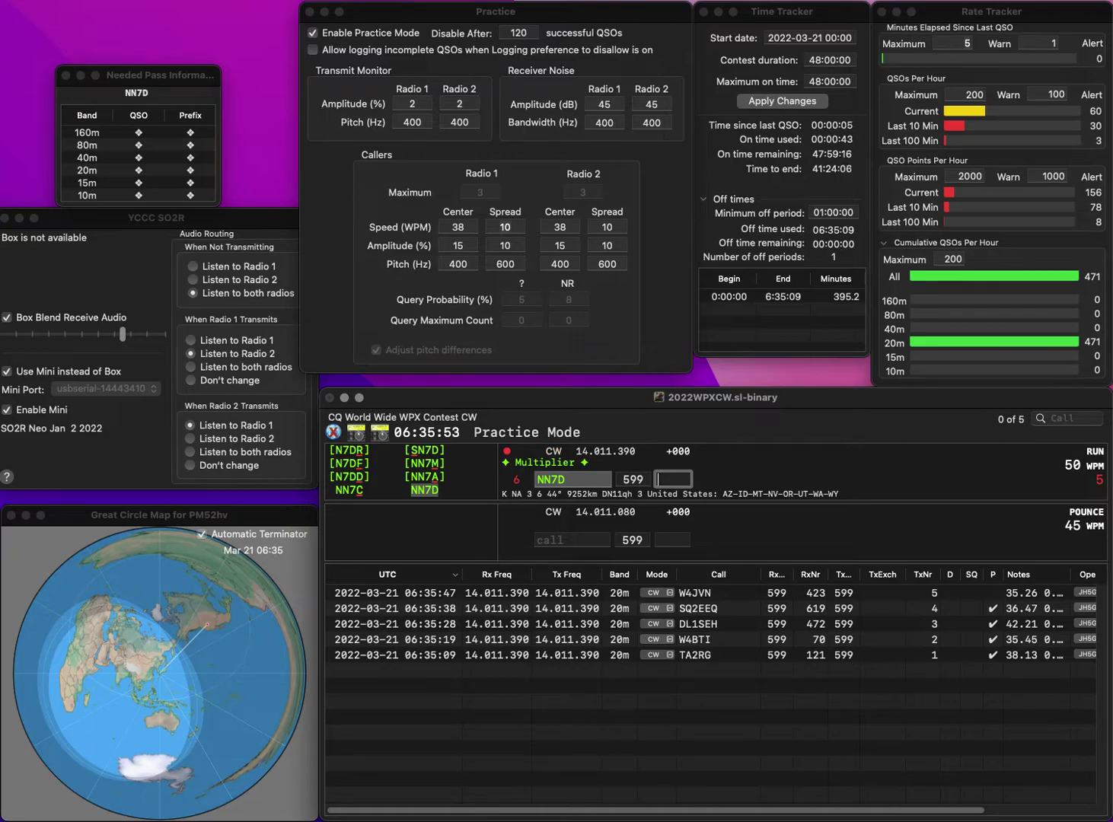
pyautogui.write('10')
pyautogui.press('Return')
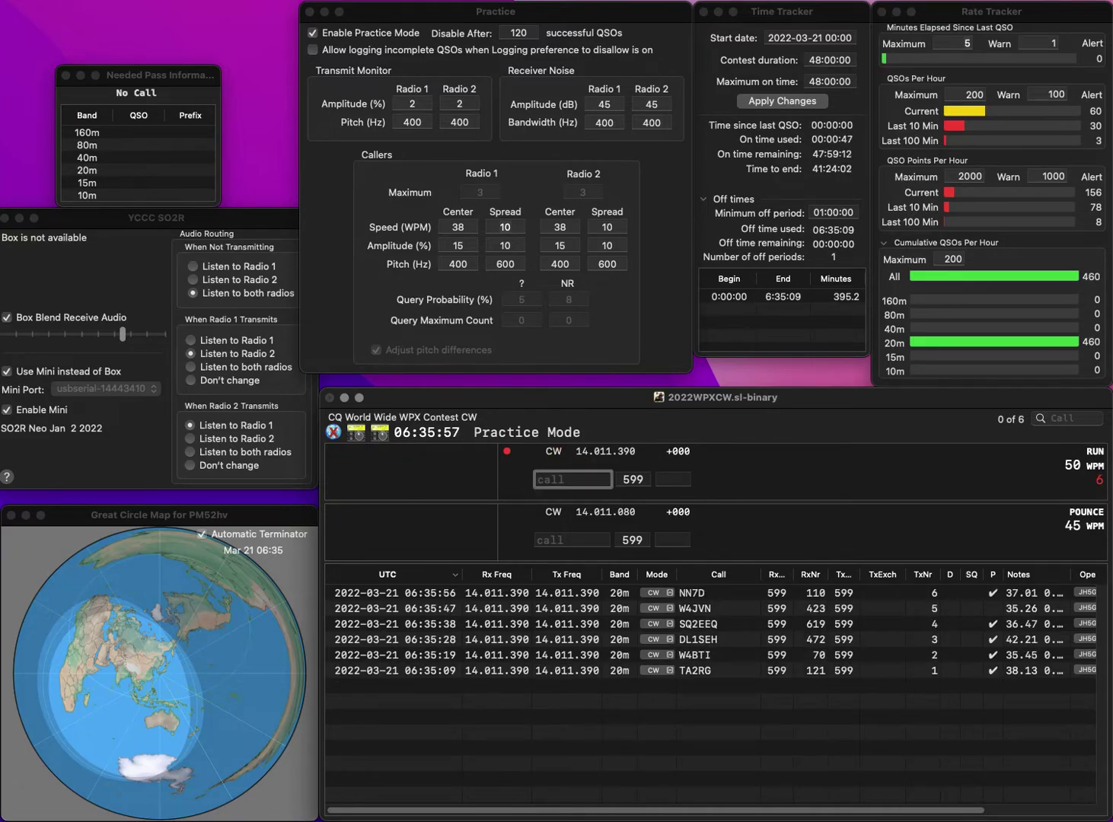
pyautogui.write('F1DFC')
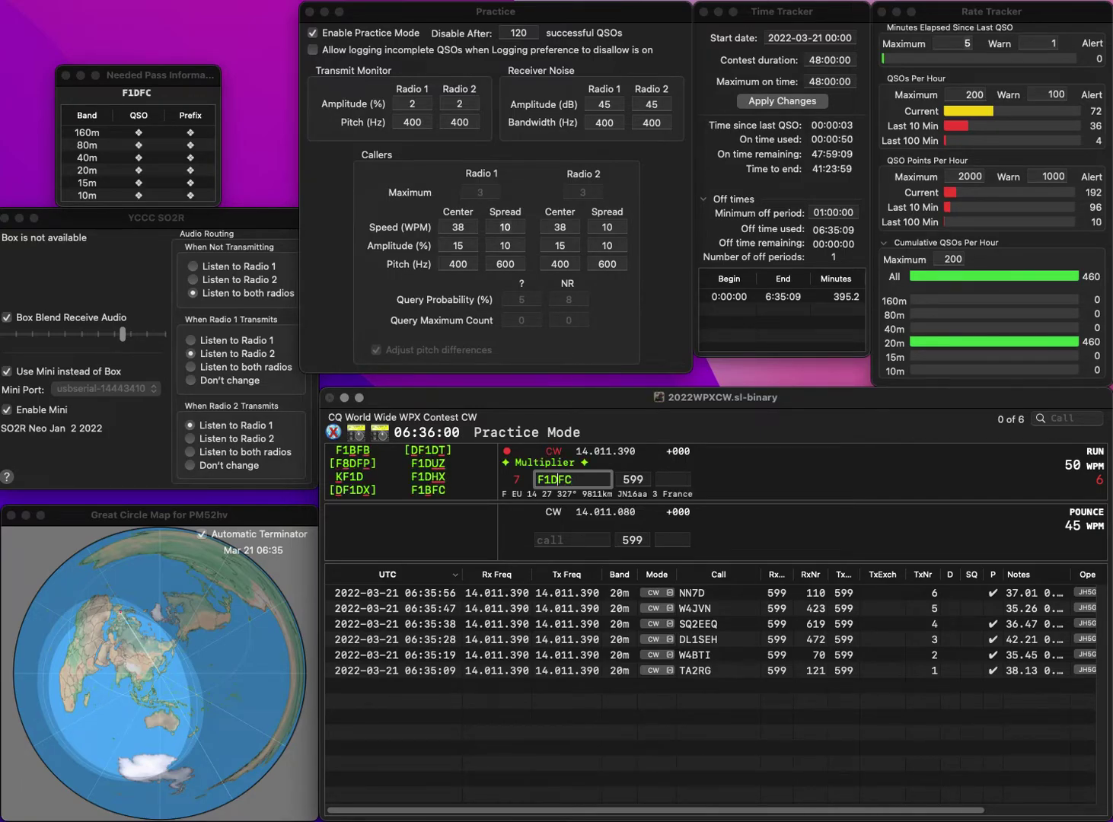
pyautogui.press('BackSpace')
pyautogui.write('BFC')
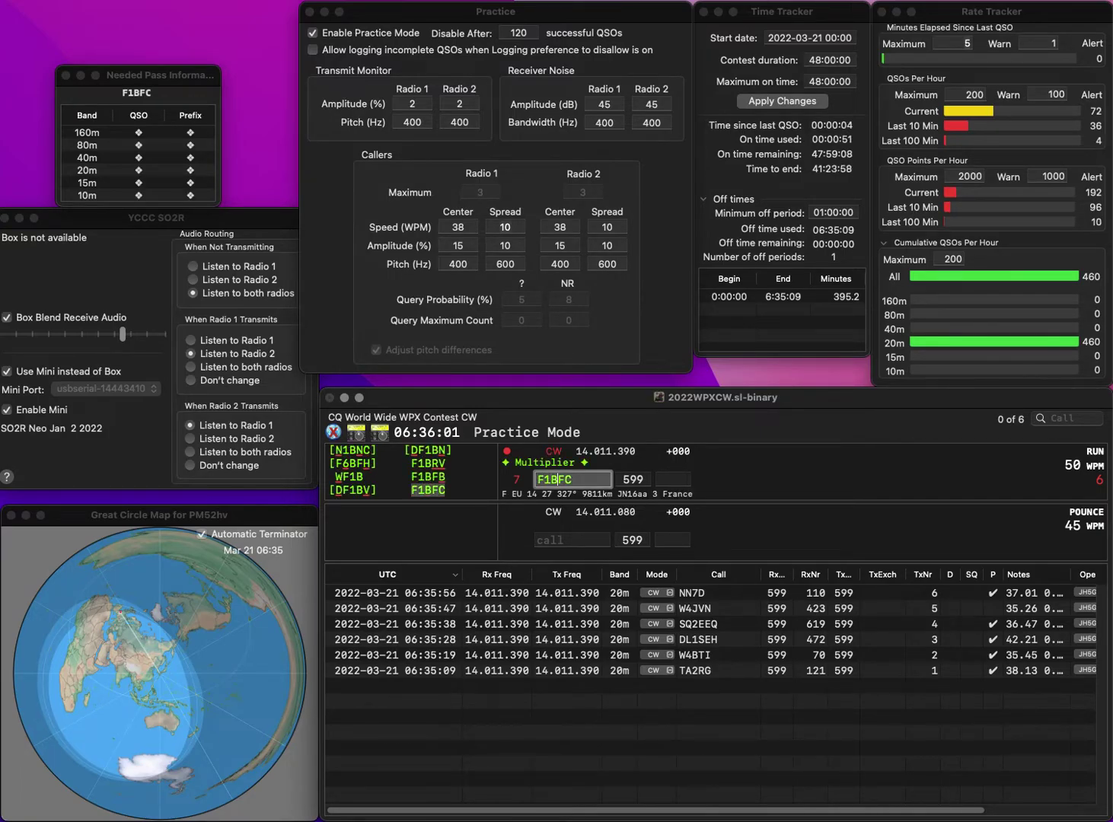
pyautogui.press('space')
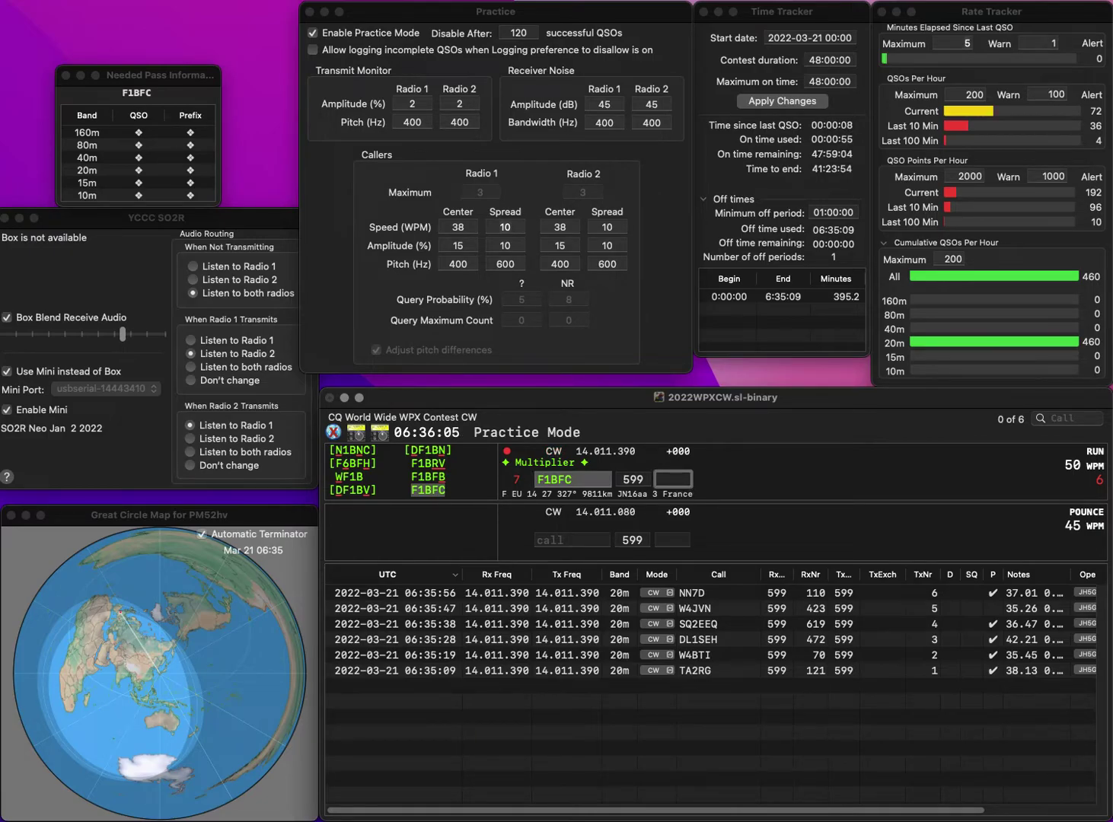
pyautogui.write('839')
pyautogui.press('Return')
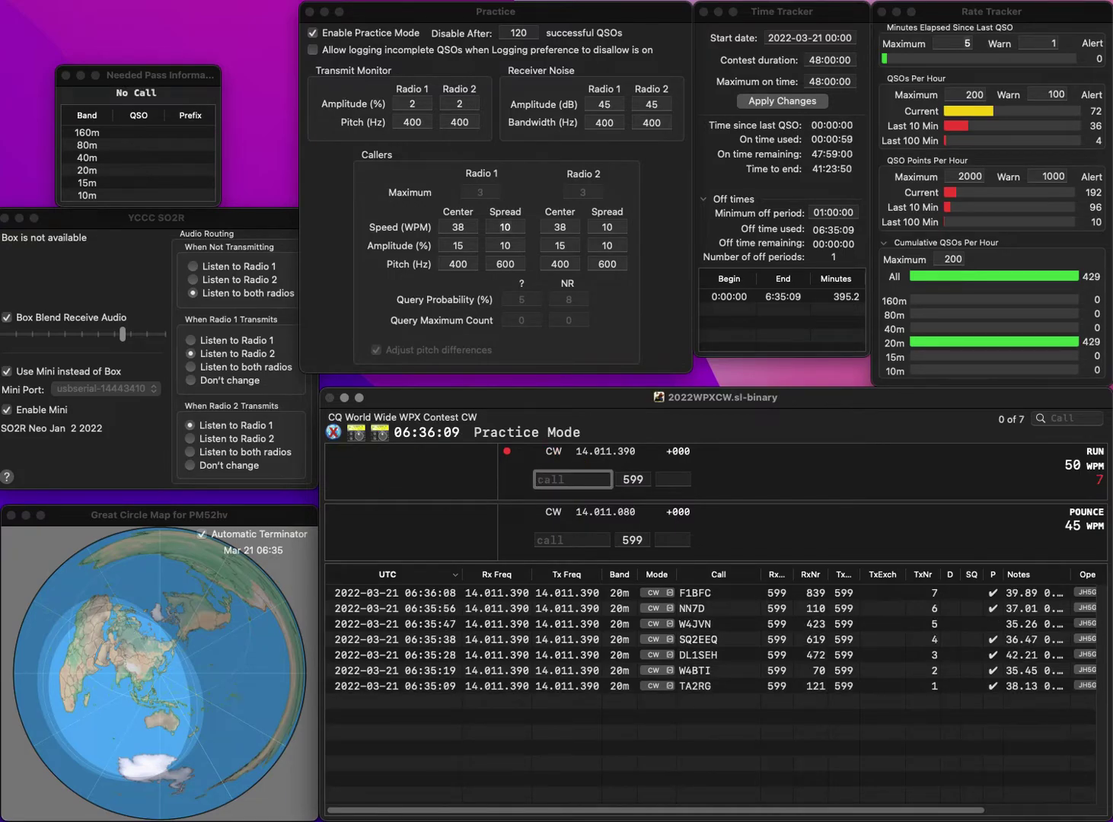
# Correct the partly copied call sign OT to PC2T and log the contact with received number 660
pyautogui.write('OT')
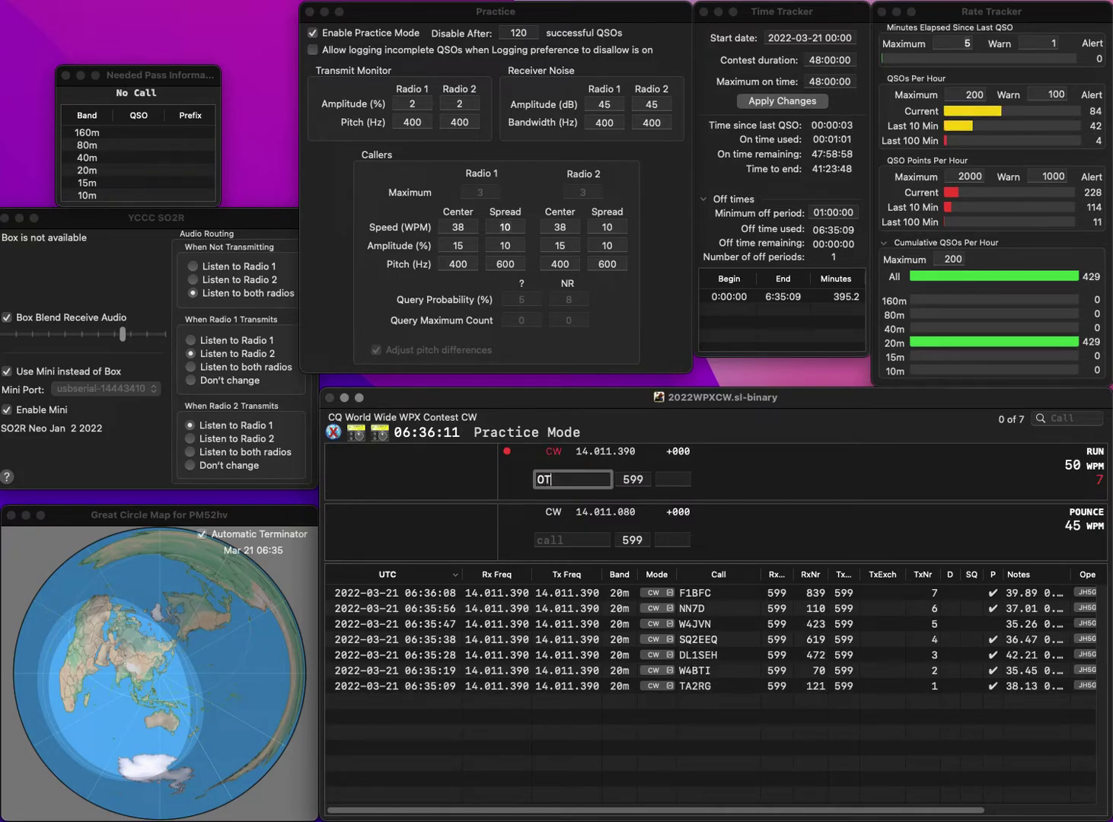
pyautogui.click(537, 481)
pyautogui.write('PC2')
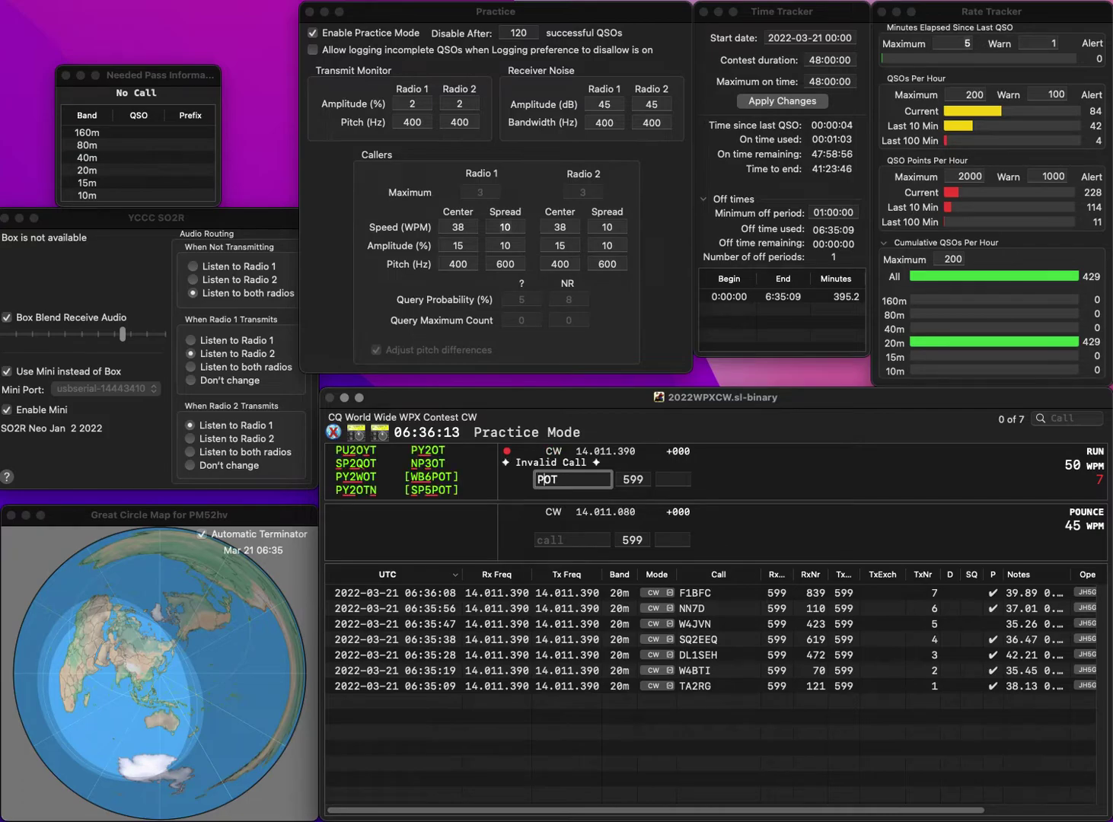
pyautogui.press('Delete')
pyautogui.press('Return')
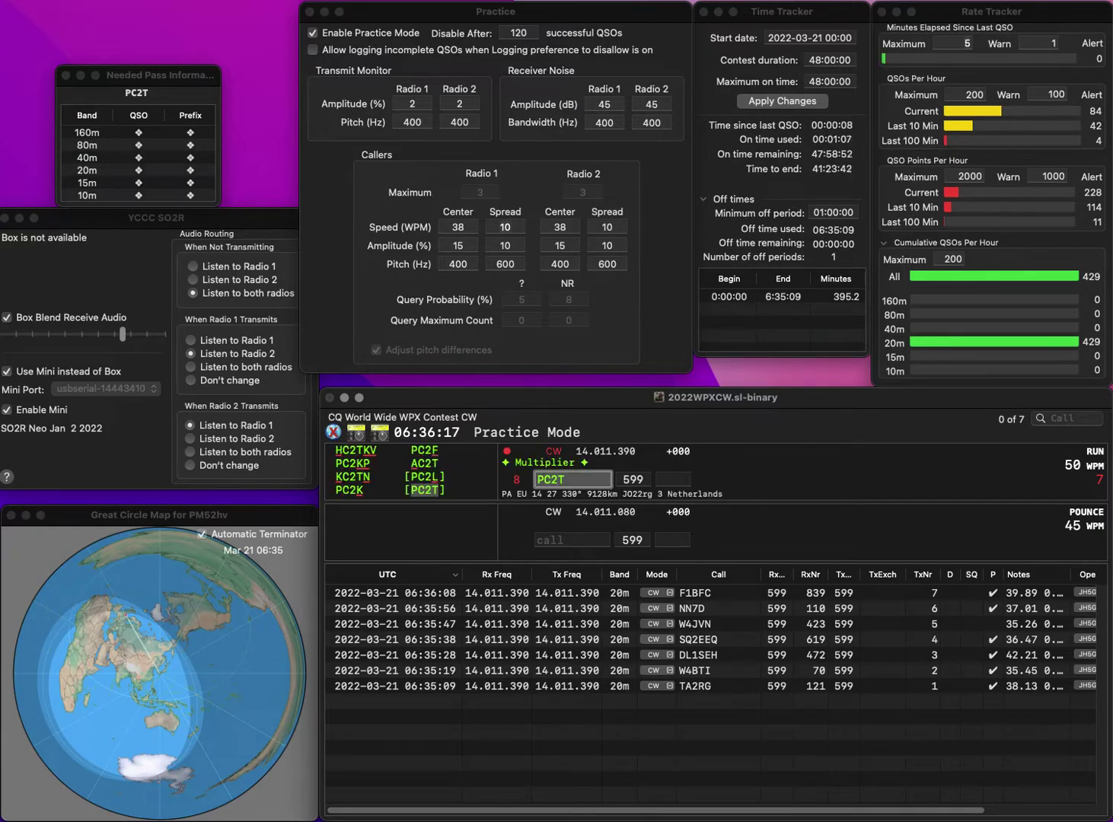
pyautogui.press('space')
pyautogui.write('660')
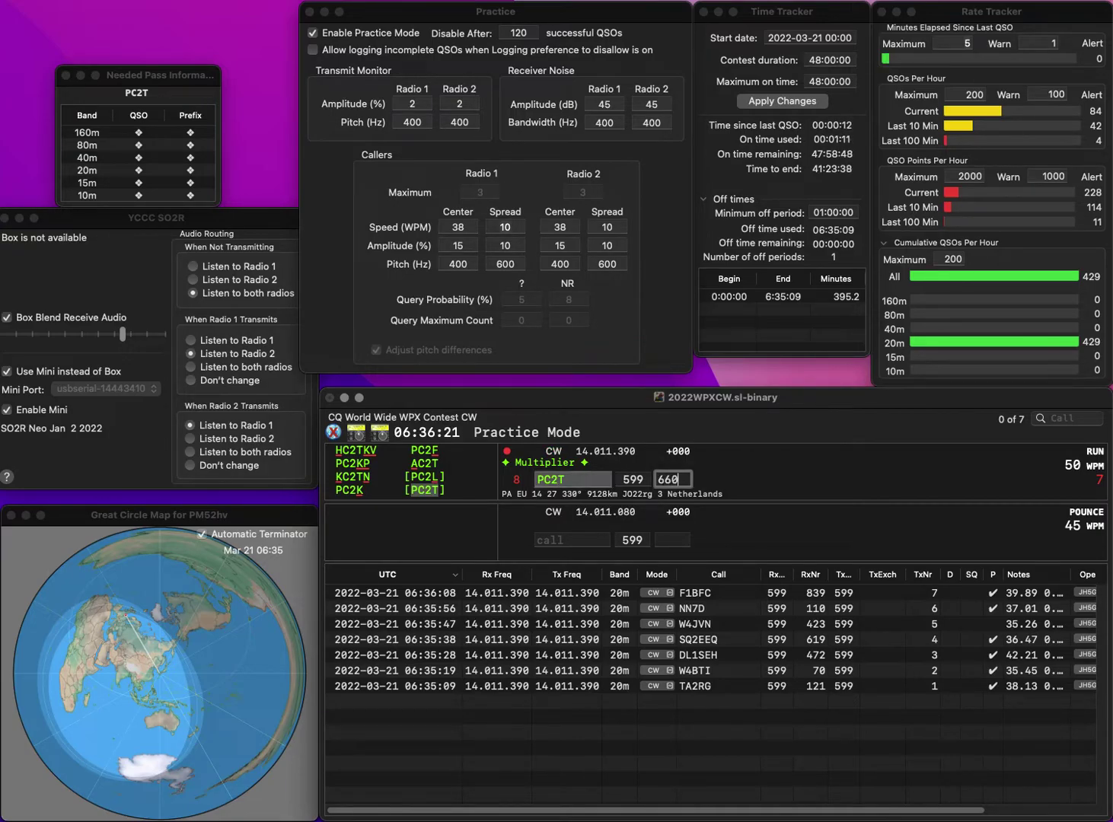
pyautogui.press('Return')
pyautogui.write('VE')
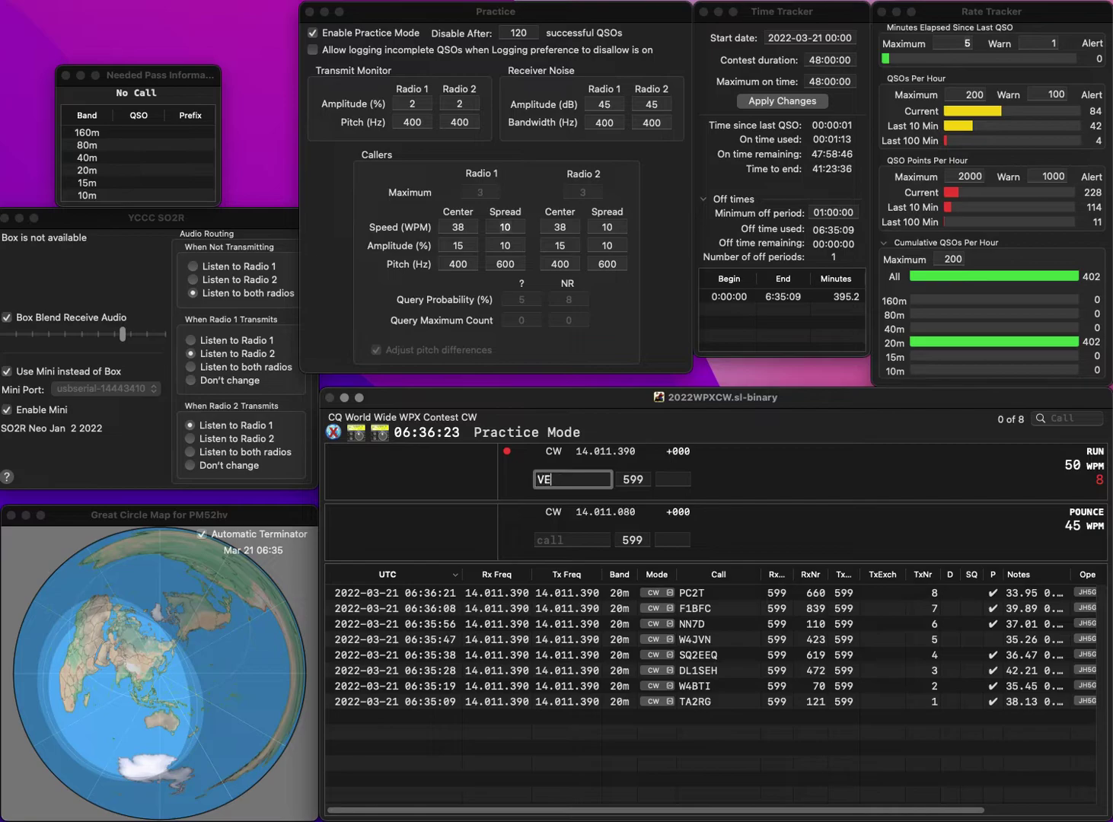
pyautogui.write('3CSK')
pyautogui.press('space')
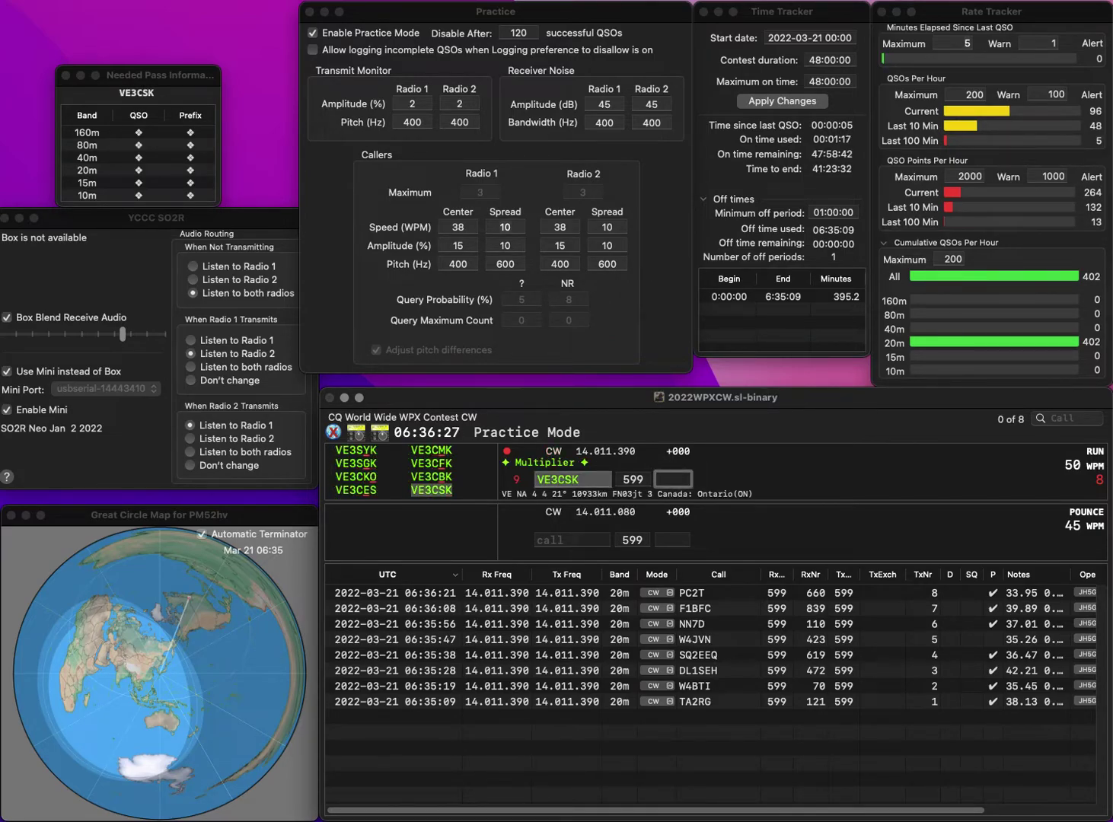
pyautogui.write('51')
pyautogui.press('Return')
# Enter caller NR2H on the run radio and log the contact with received number 729
pyautogui.write('NR2H')
pyautogui.press('Return')
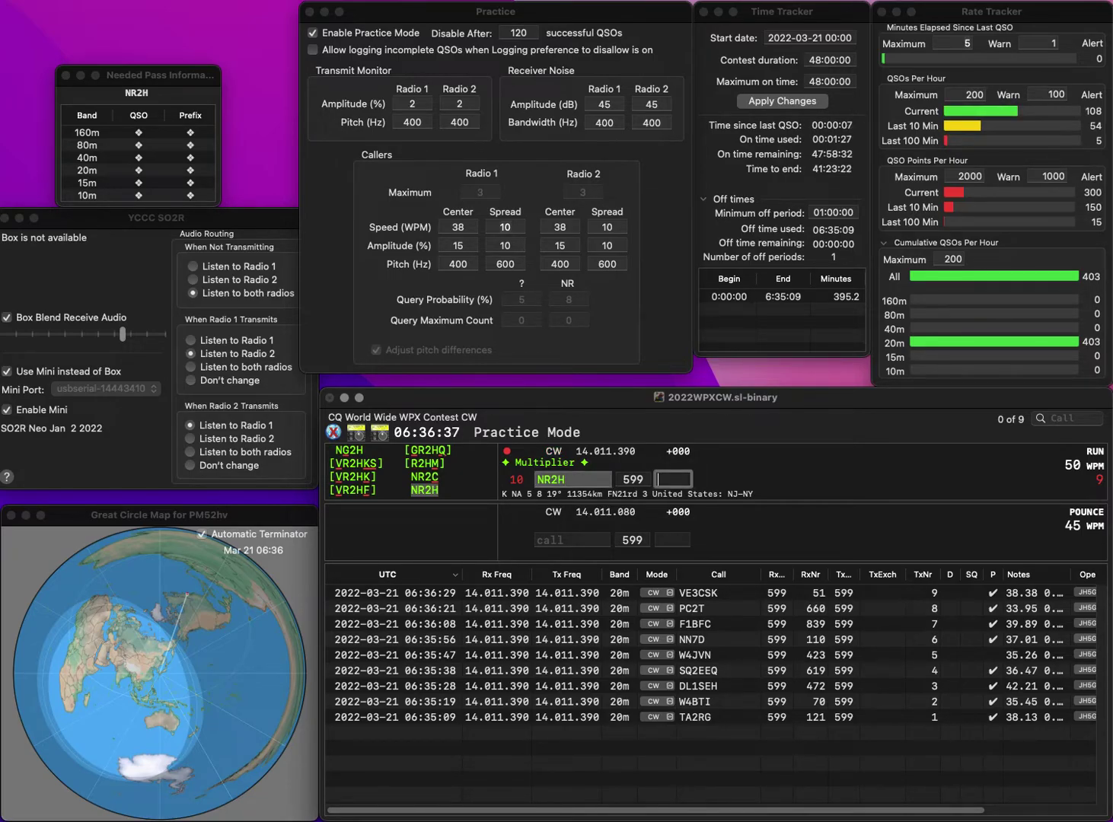
pyautogui.write('729')
pyautogui.press('Return')
# Enter caller YU1WN on the run radio and log the contact with received number 557
pyautogui.write('Y')
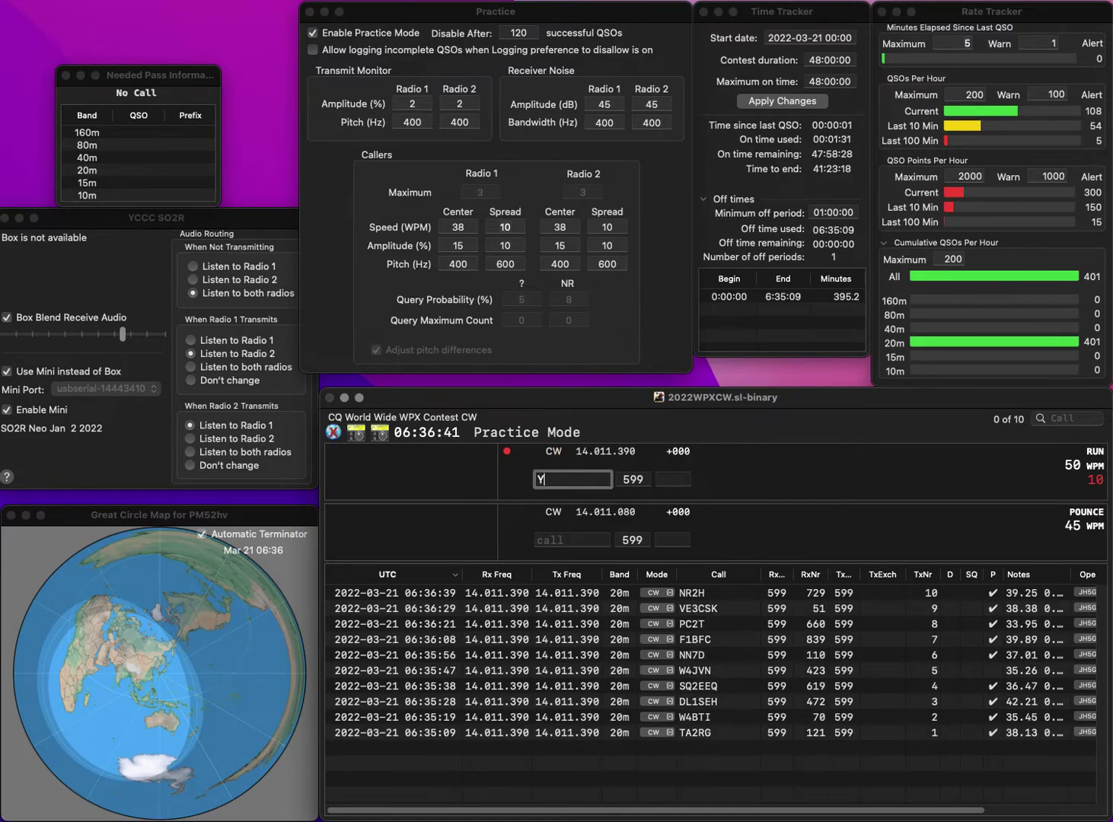
pyautogui.write('U1WN')
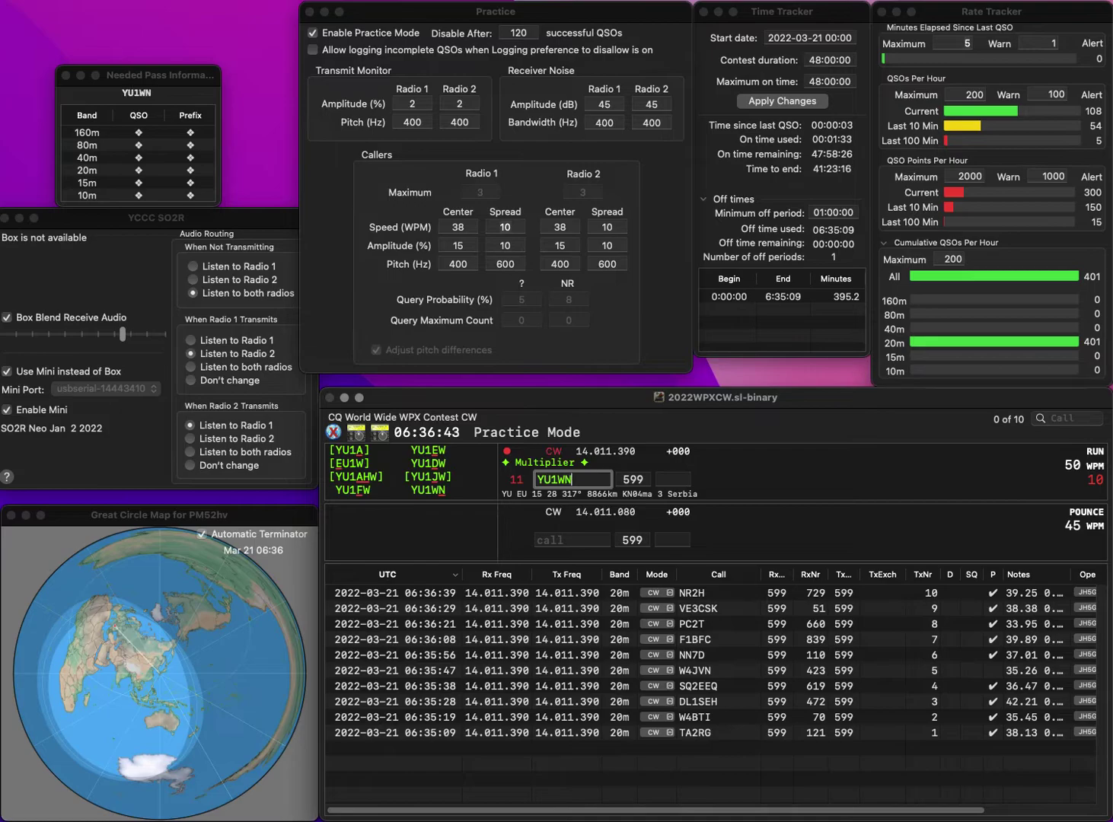
pyautogui.press('Return')
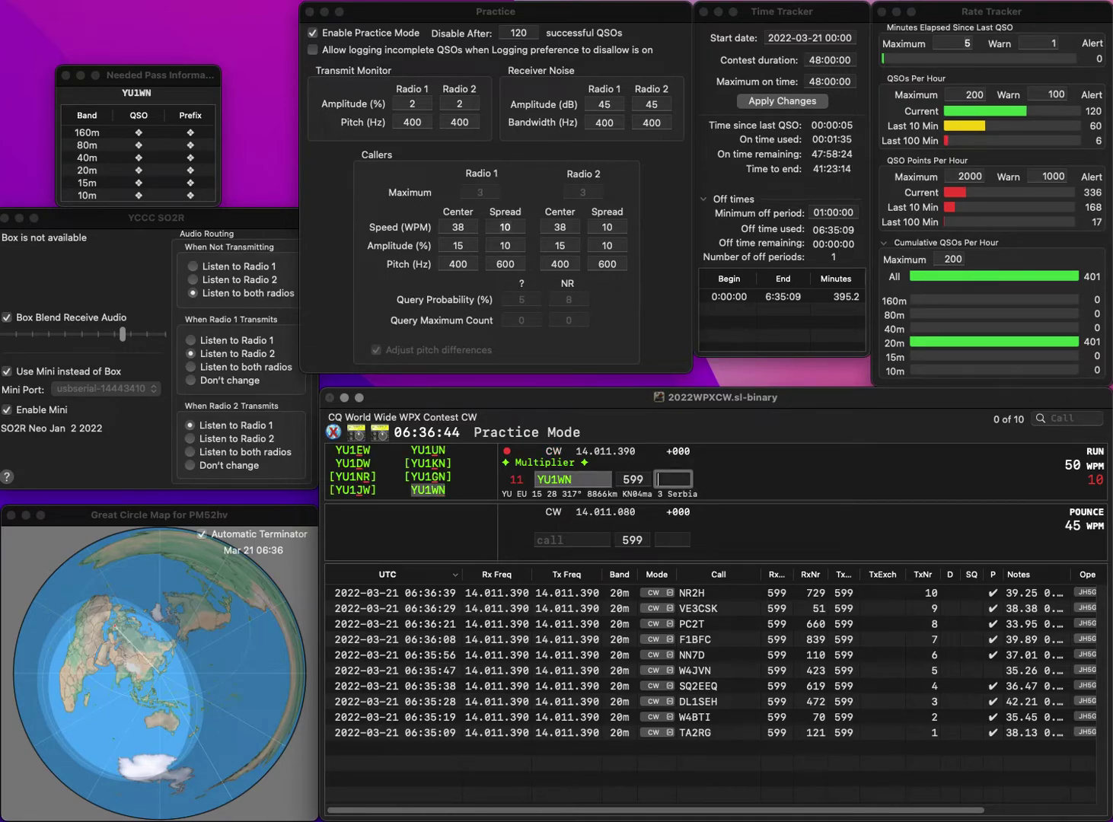
pyautogui.write('557')
pyautogui.press('Return')
pyautogui.write('KC4FL')
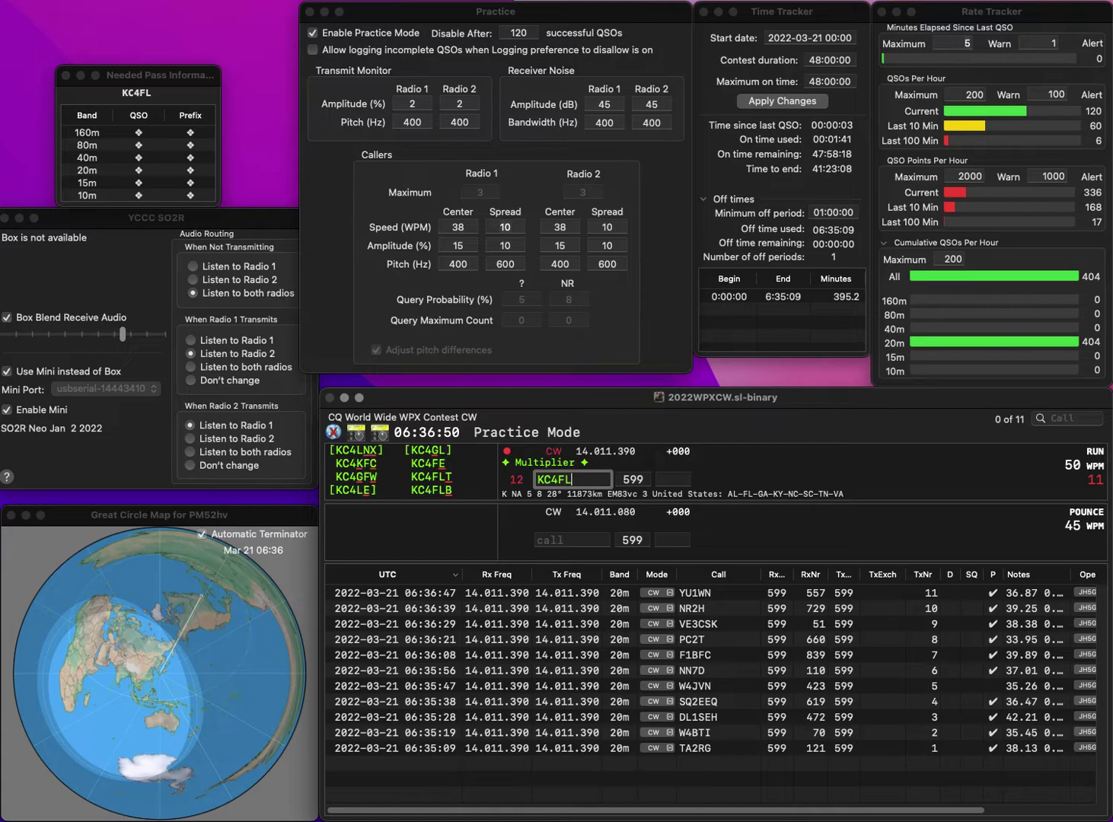
pyautogui.write('B')
pyautogui.press('space')
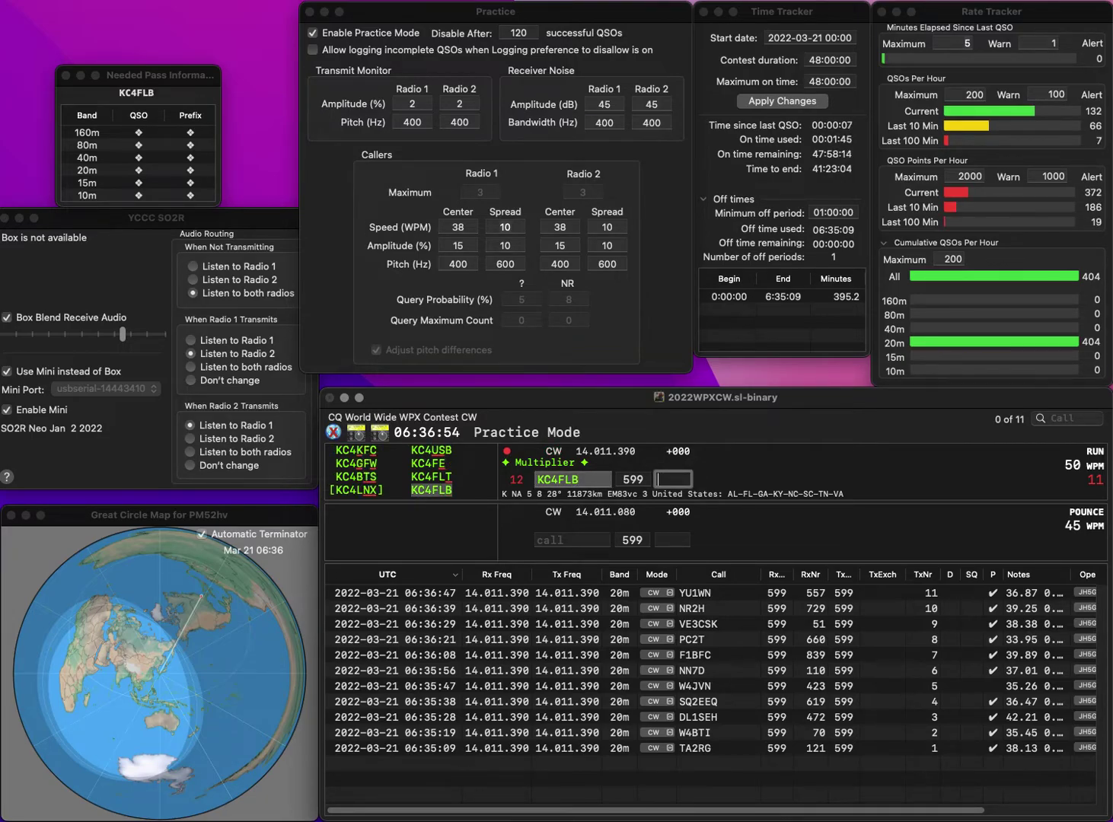
pyautogui.write('783')
pyautogui.press('Return')
pyautogui.write('DB')
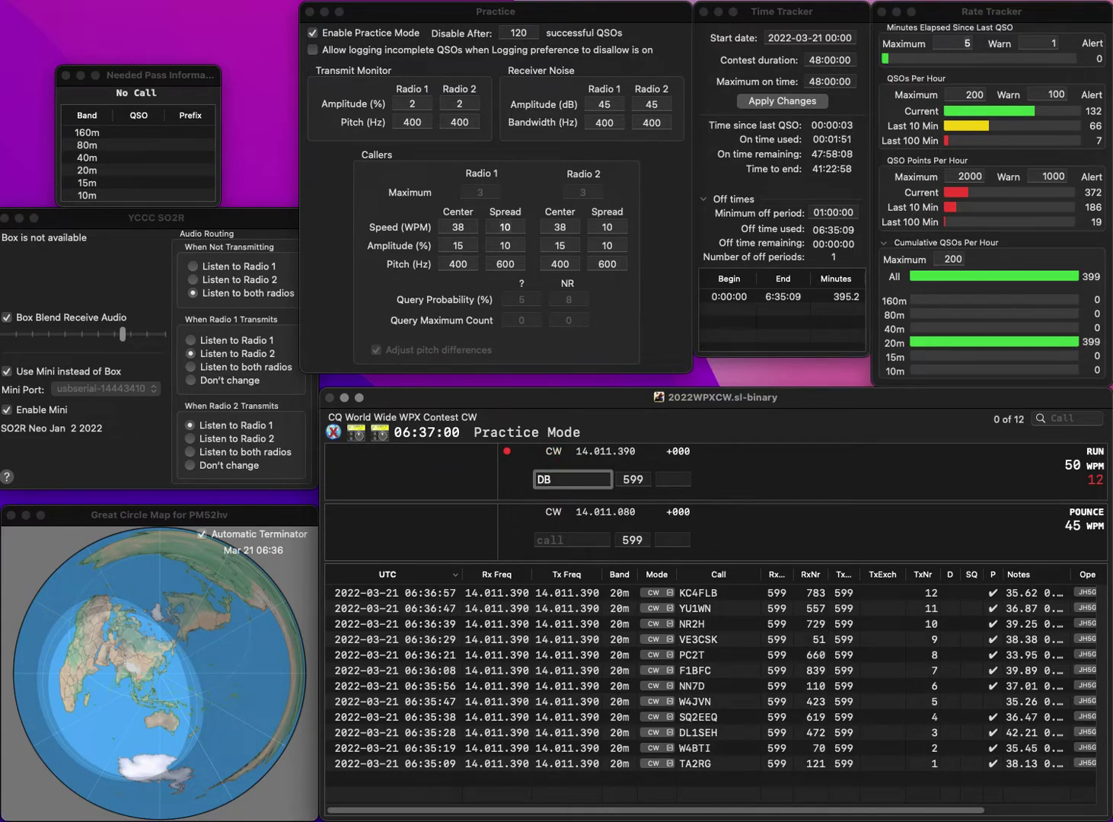
pyautogui.write('7L')
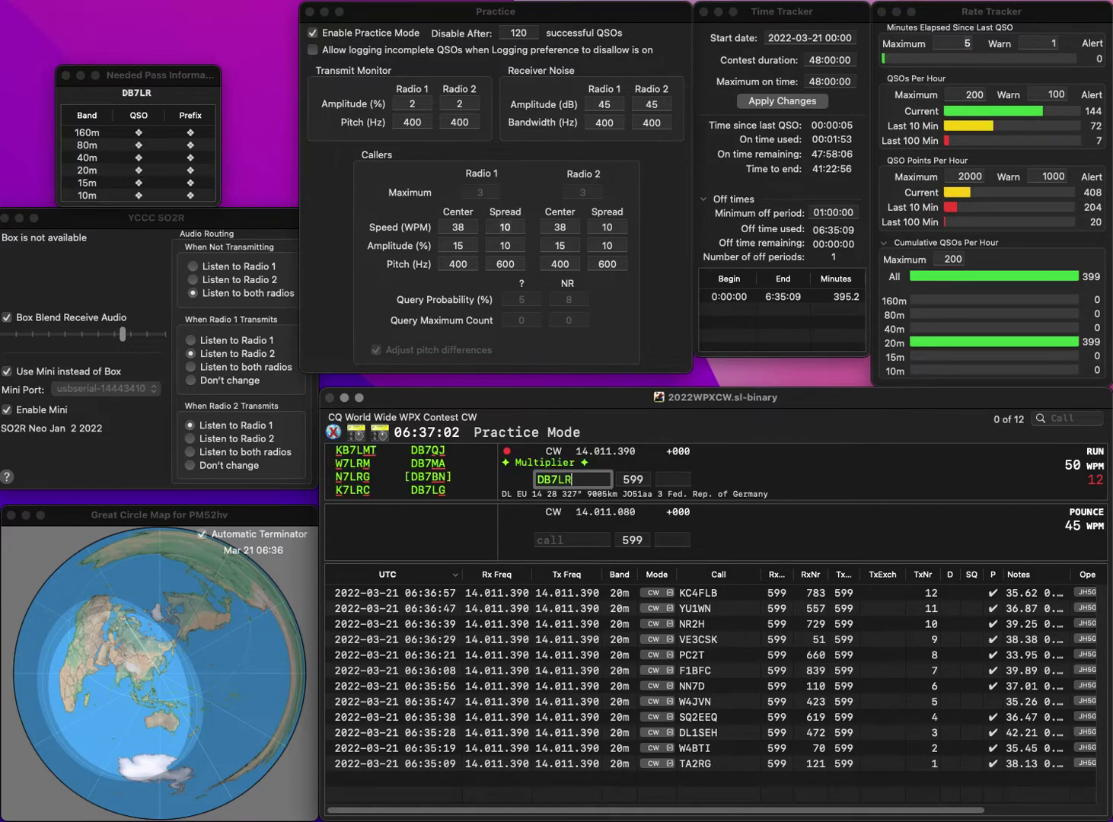
pyautogui.write('G')
pyautogui.press('space')
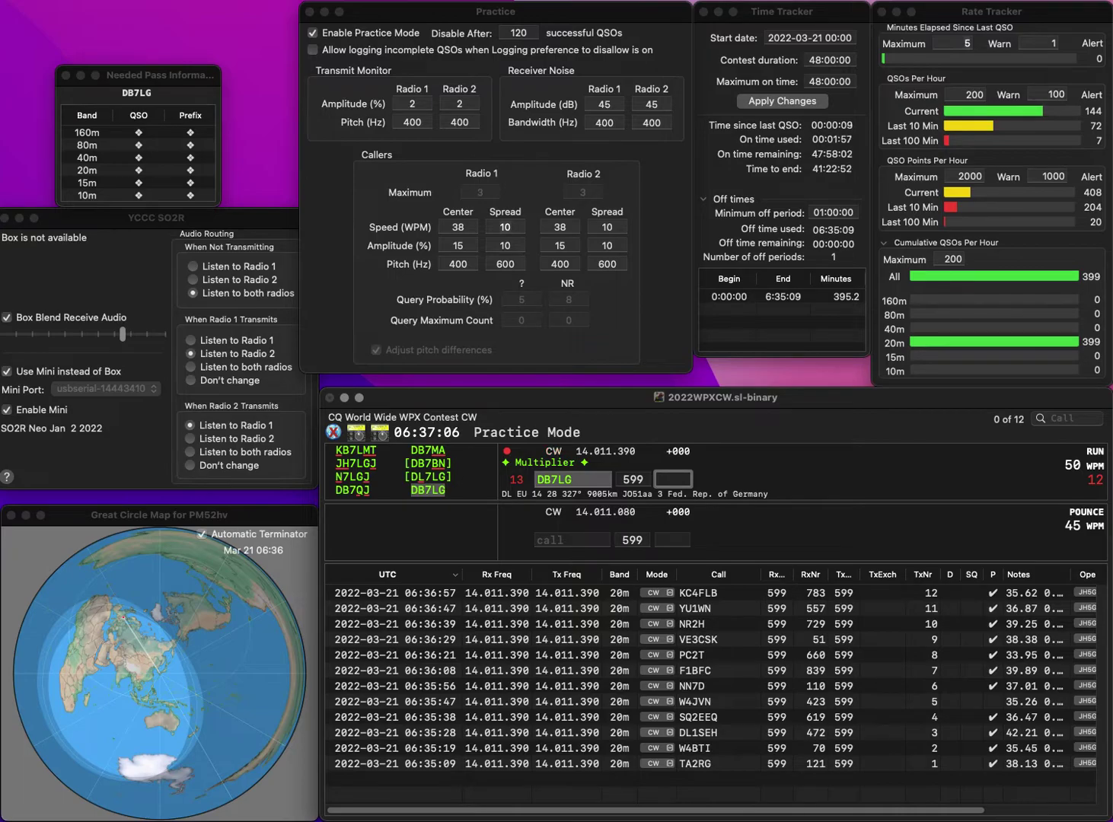
pyautogui.write('134')
pyautogui.press('Return')
pyautogui.write('BG7')
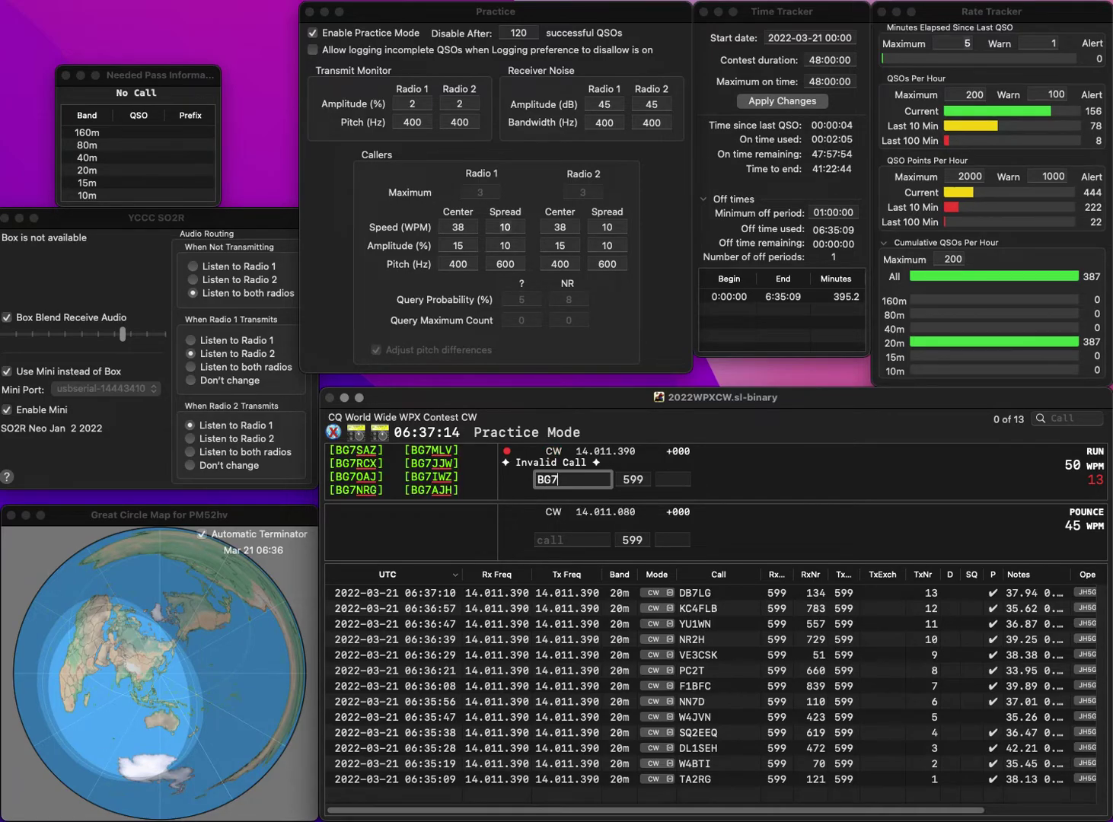
pyautogui.press('BackSpace')
pyautogui.write('6SZD')
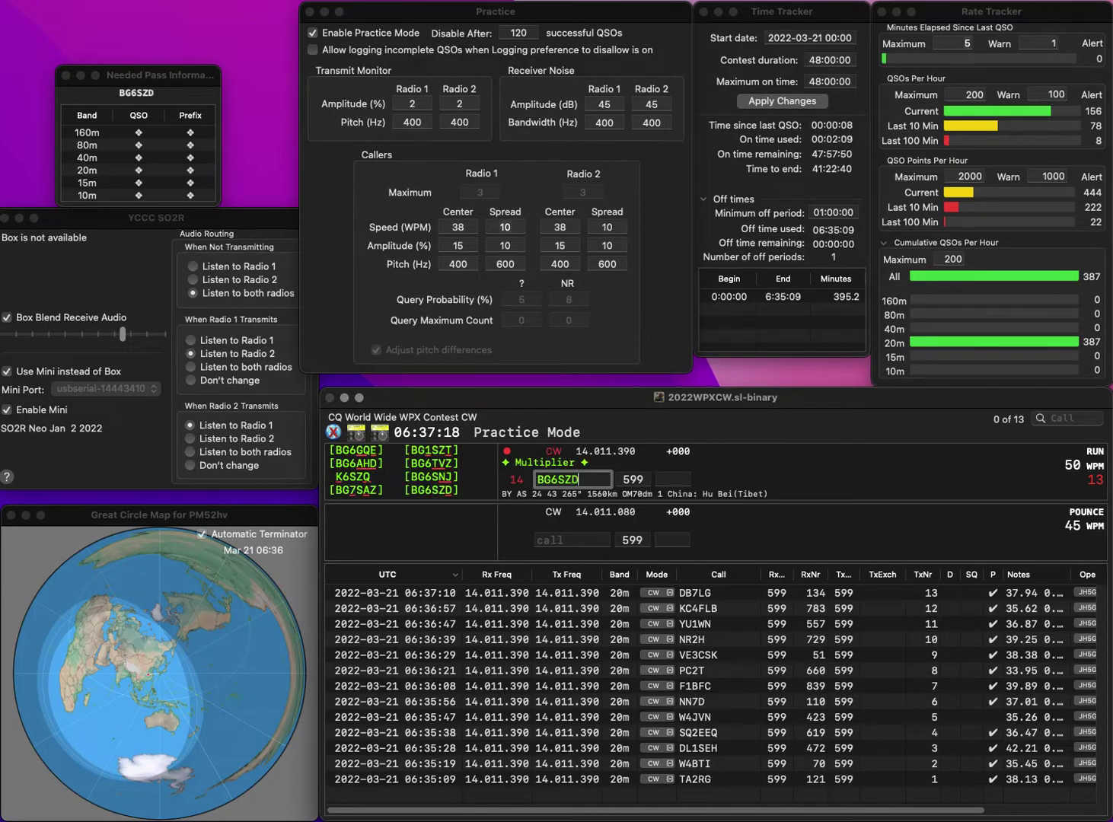
pyautogui.press('Return')
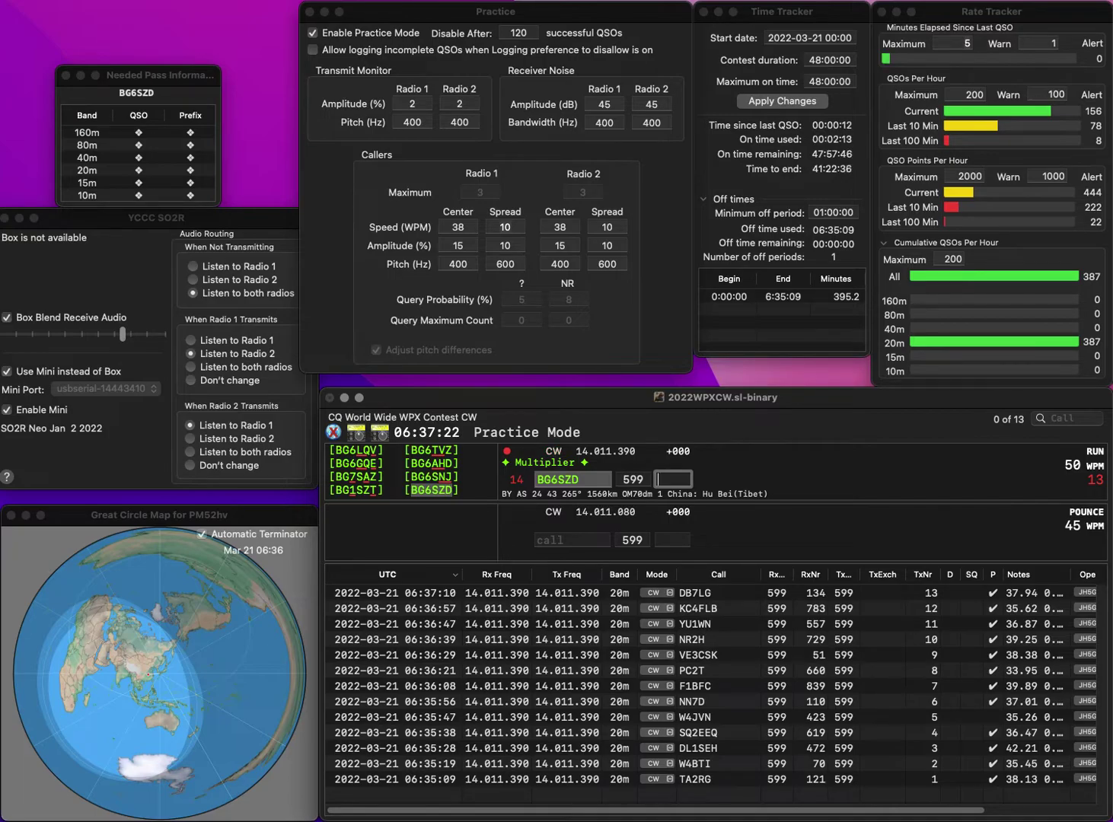
pyautogui.write('783')
pyautogui.press('Return')
# Enter caller NP2Q on the run radio and log the contact with received number 749
pyautogui.write('N')
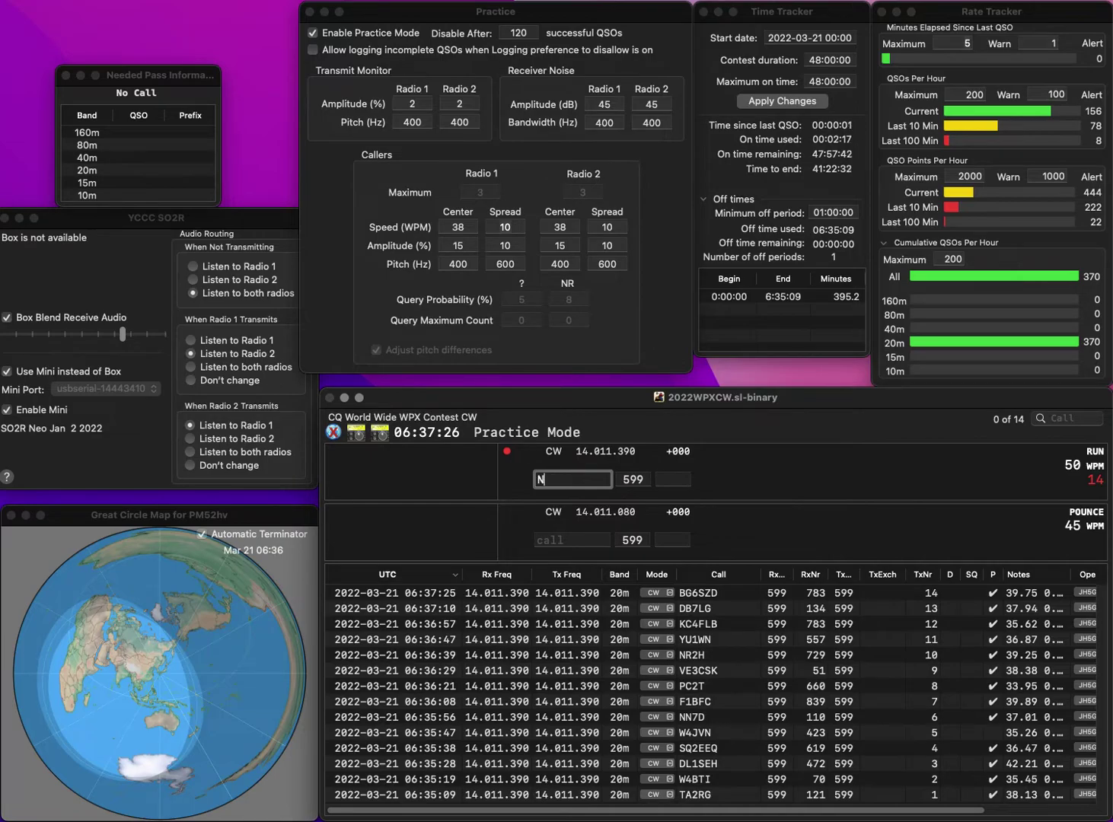
pyautogui.write('P2Q')
pyautogui.press('Return')
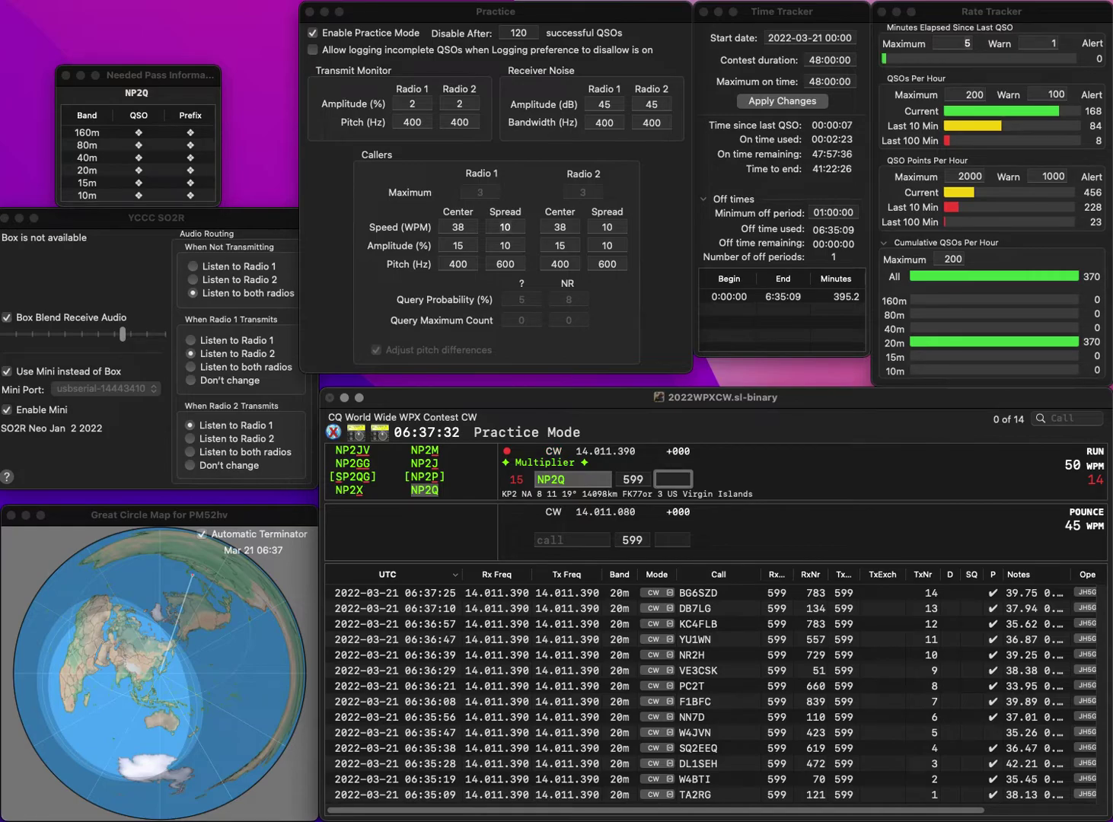
pyautogui.write('749')
pyautogui.press('Return')
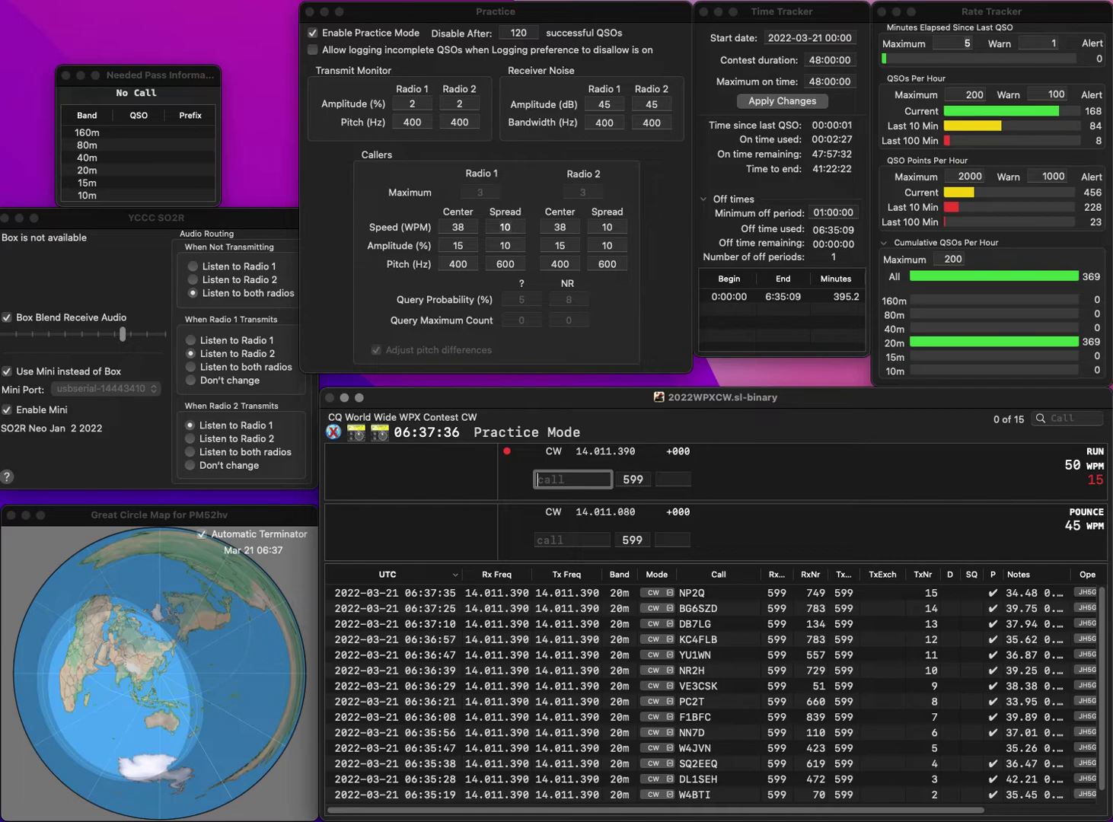
pyautogui.write('MM0T')
pyautogui.press('BackSpace')
pyautogui.write('I')
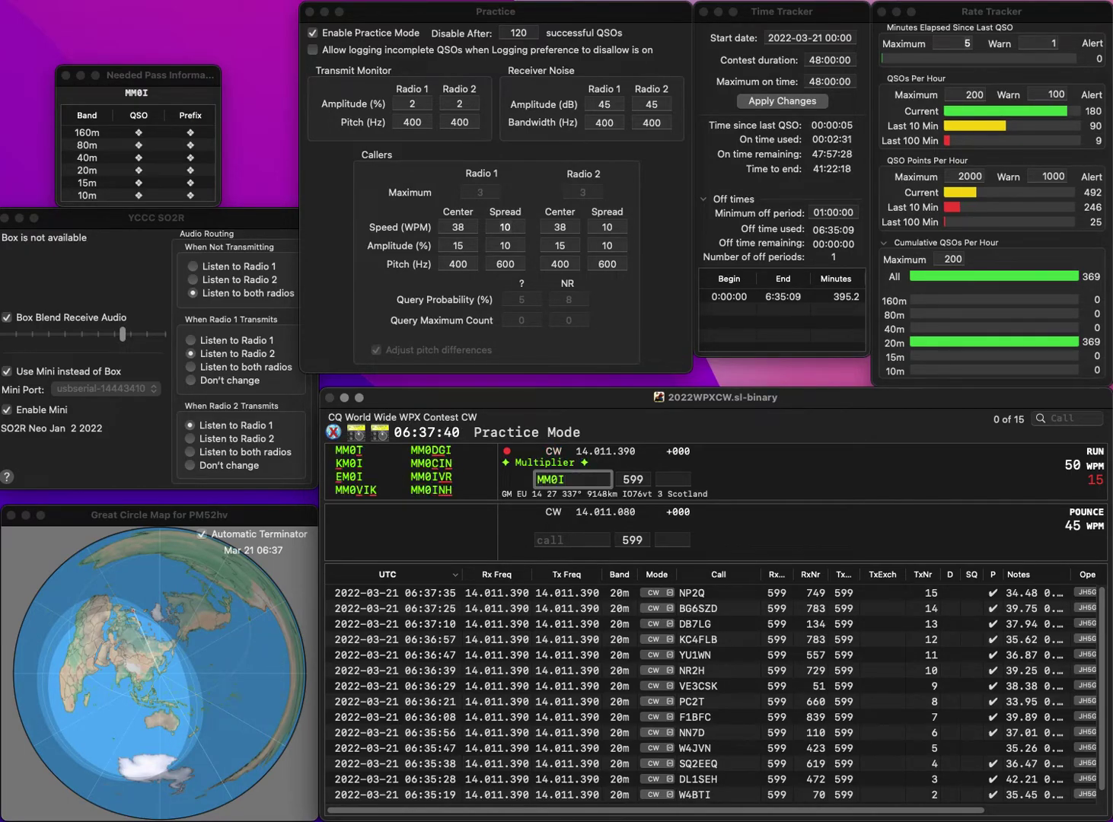
pyautogui.write('MB')
pyautogui.press('Left')
pyautogui.press('Left')
pyautogui.press('Left')
pyautogui.press('BackSpace')
pyautogui.write('6')
pyautogui.press('Return')
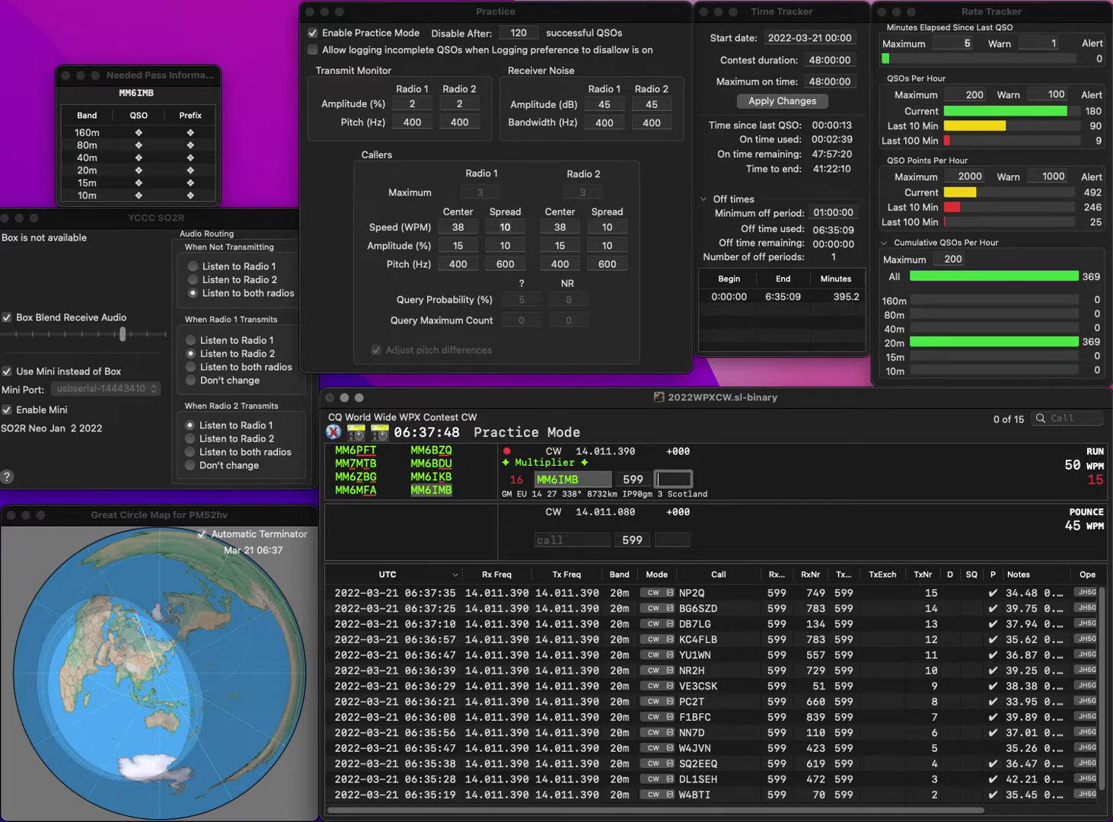
pyautogui.write('637')
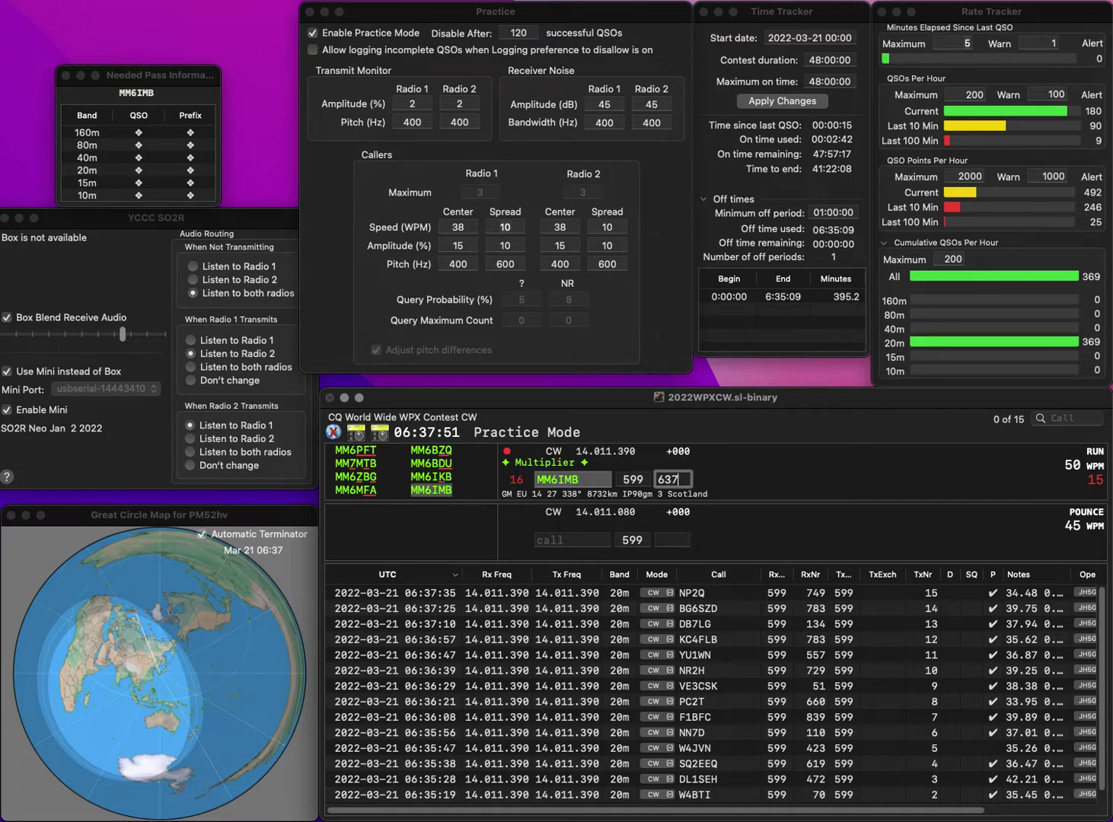
pyautogui.press('Return')
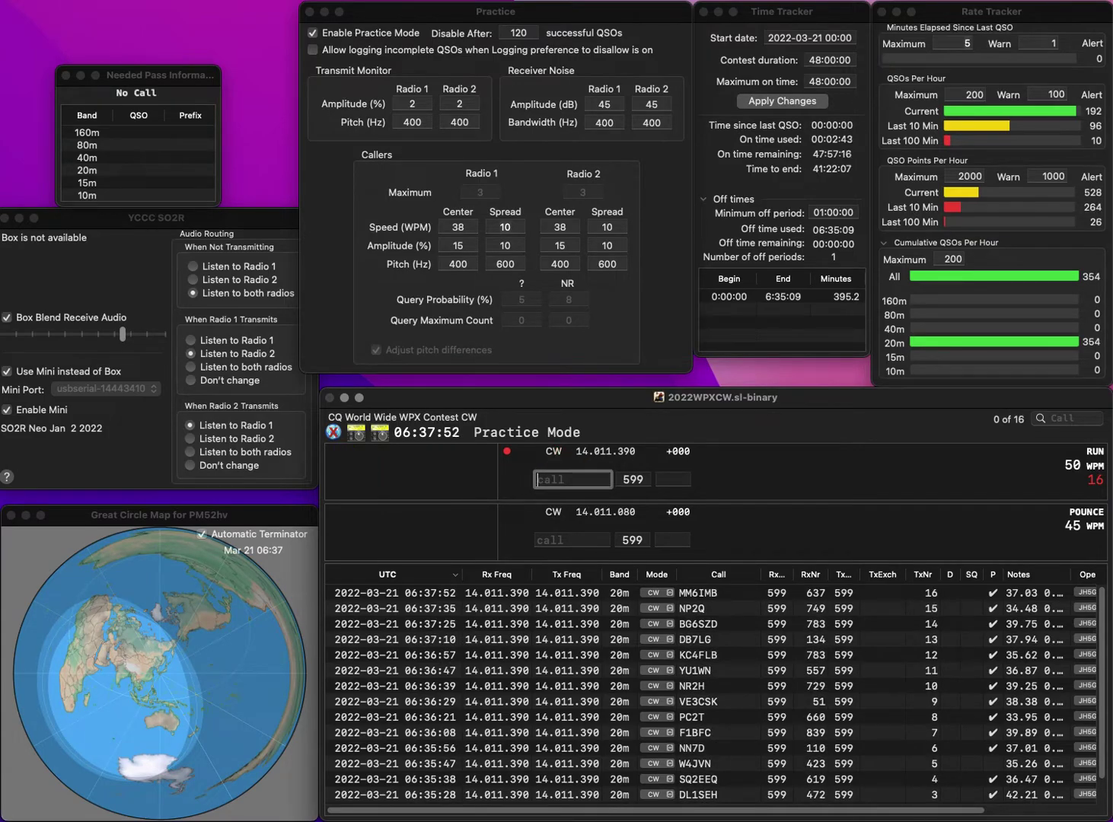
pyautogui.write('I1FLC')
pyautogui.press('Return')
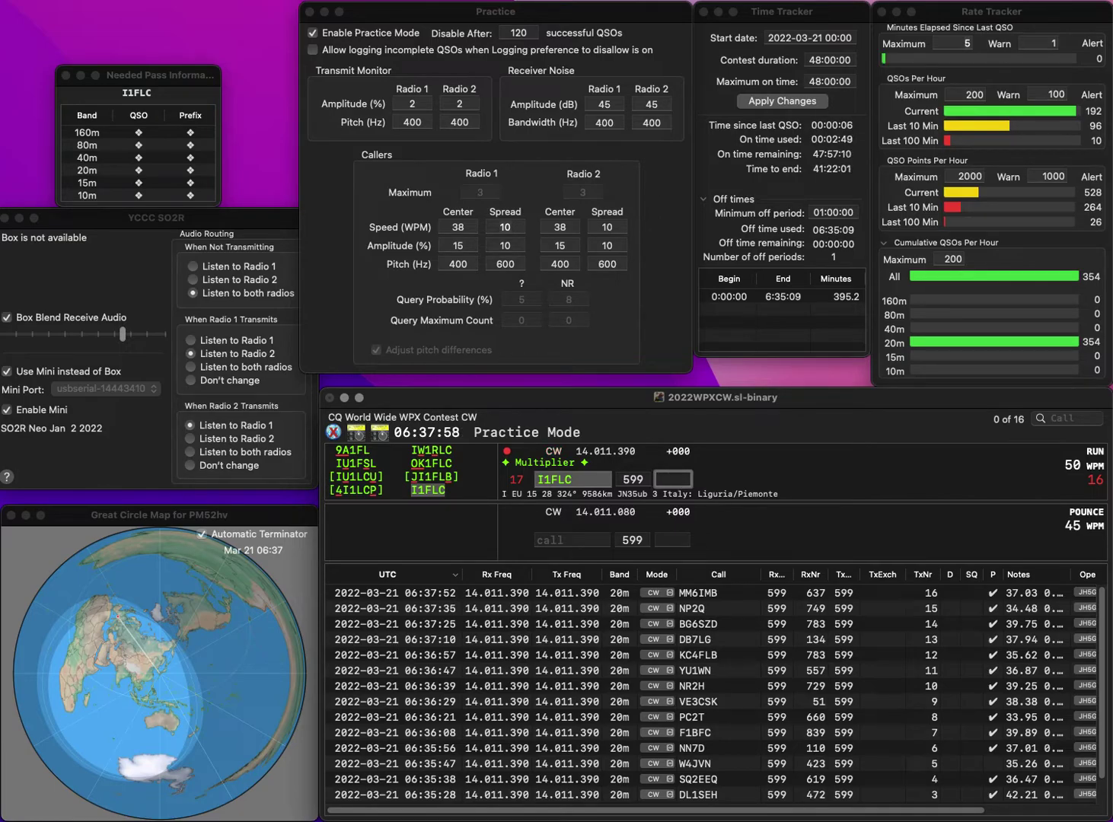
pyautogui.write('17')
pyautogui.press('Return')
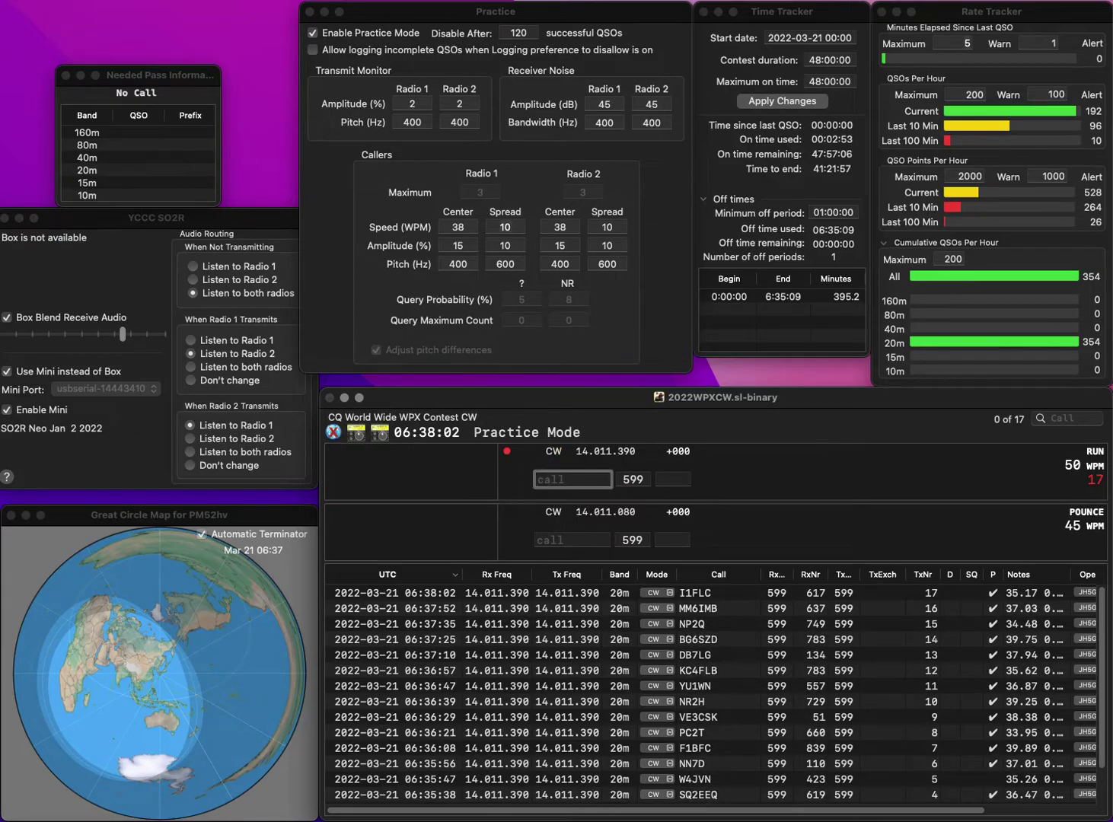
pyautogui.write('K2CAF')
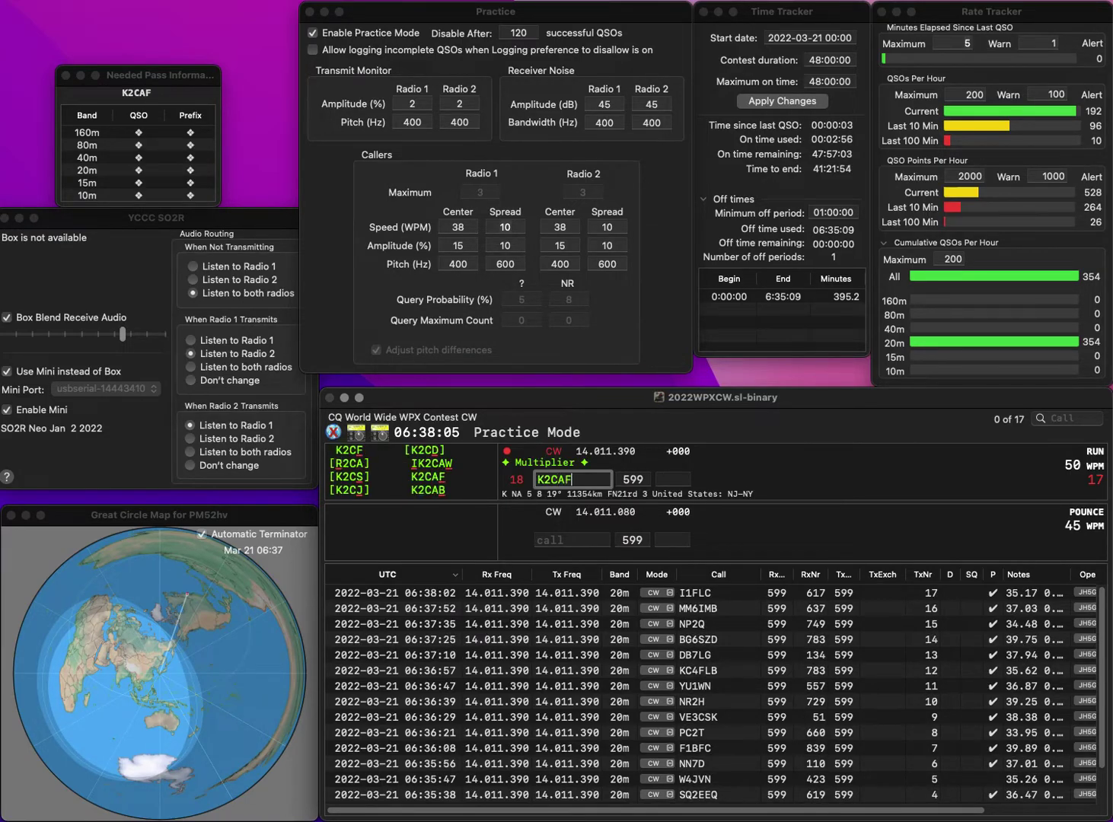
pyautogui.press('Return')
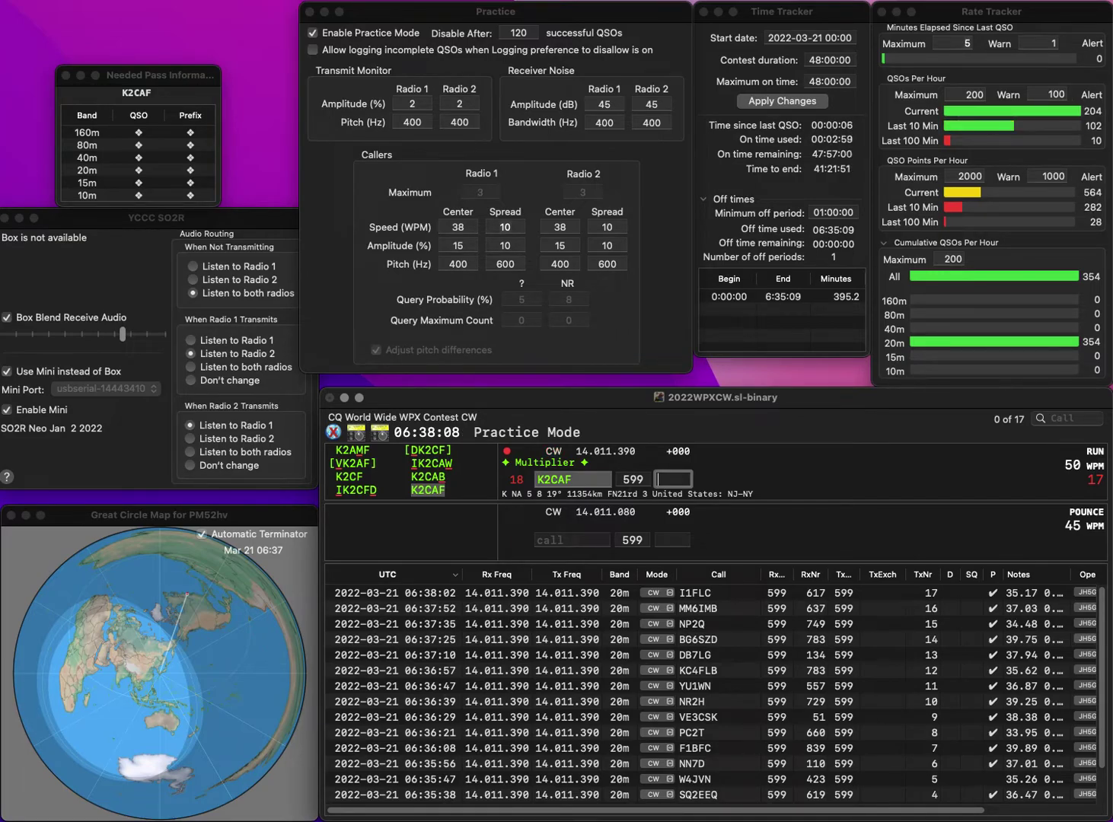
pyautogui.write('305')
pyautogui.press('Return')
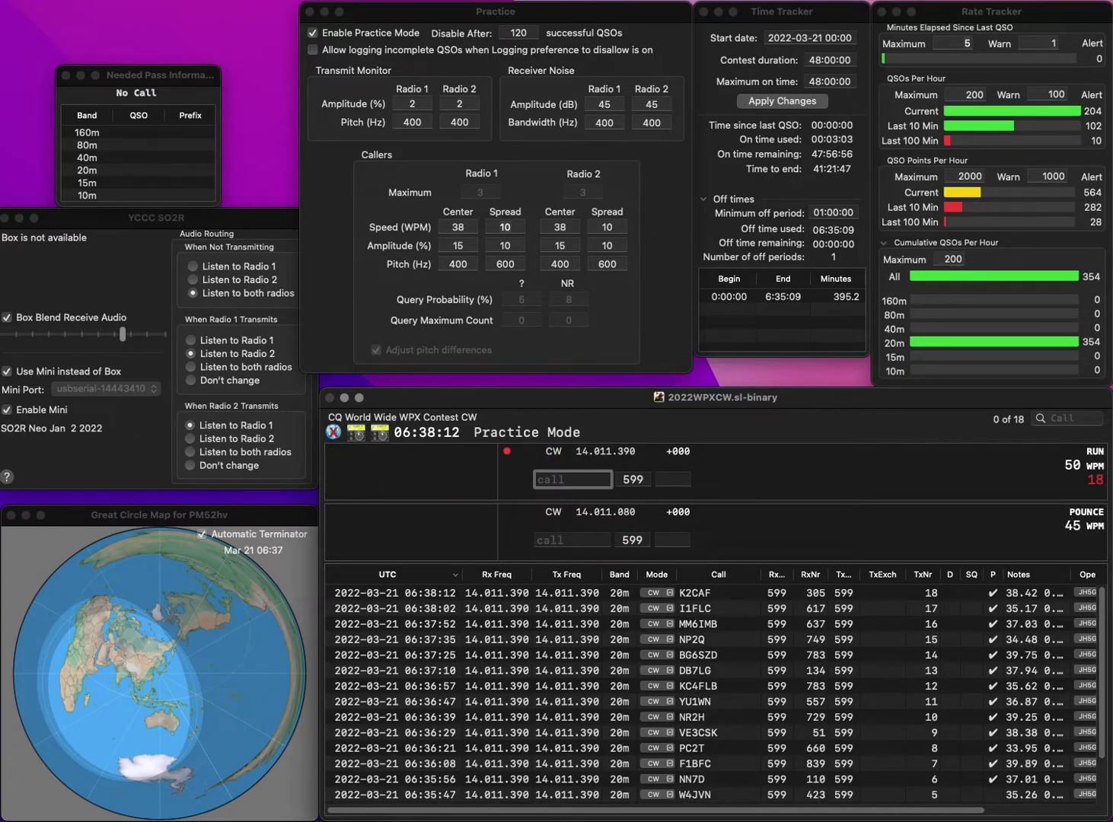
# Enter caller JG3FEA, correcting the prefix digit to 3, and log the contact with received number 589
pyautogui.write('JG1')
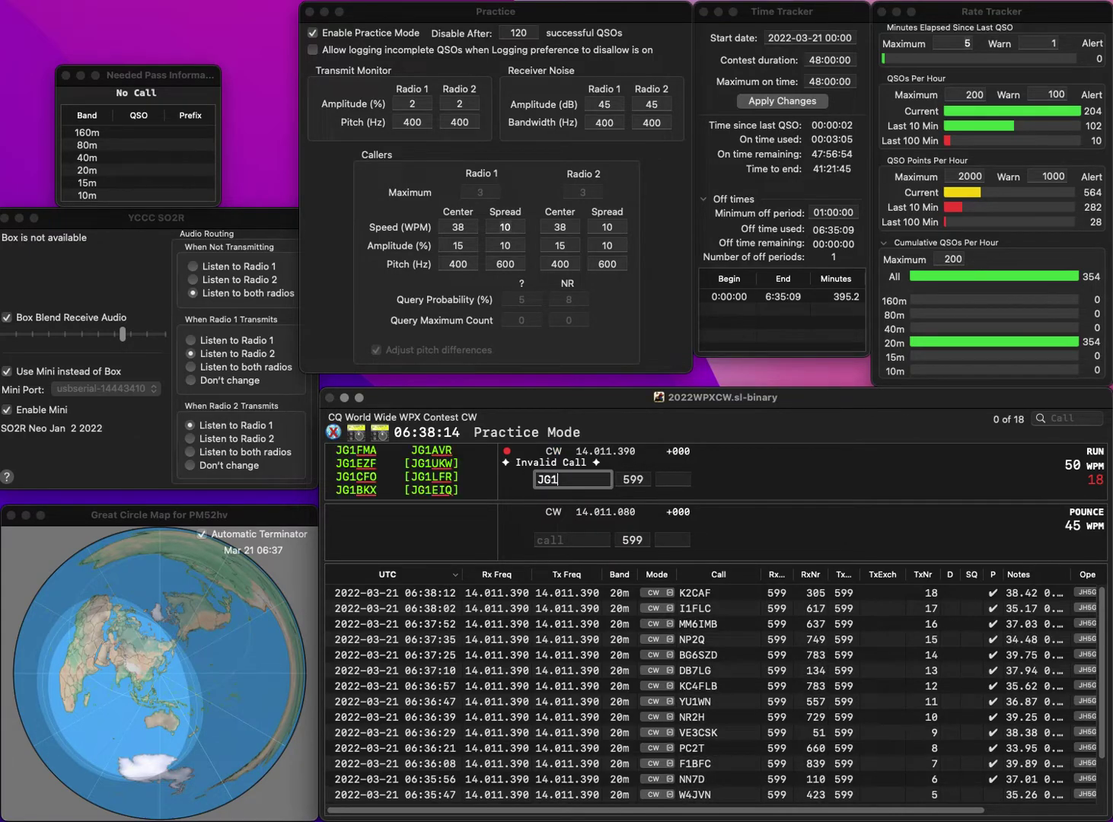
pyautogui.write('G2')
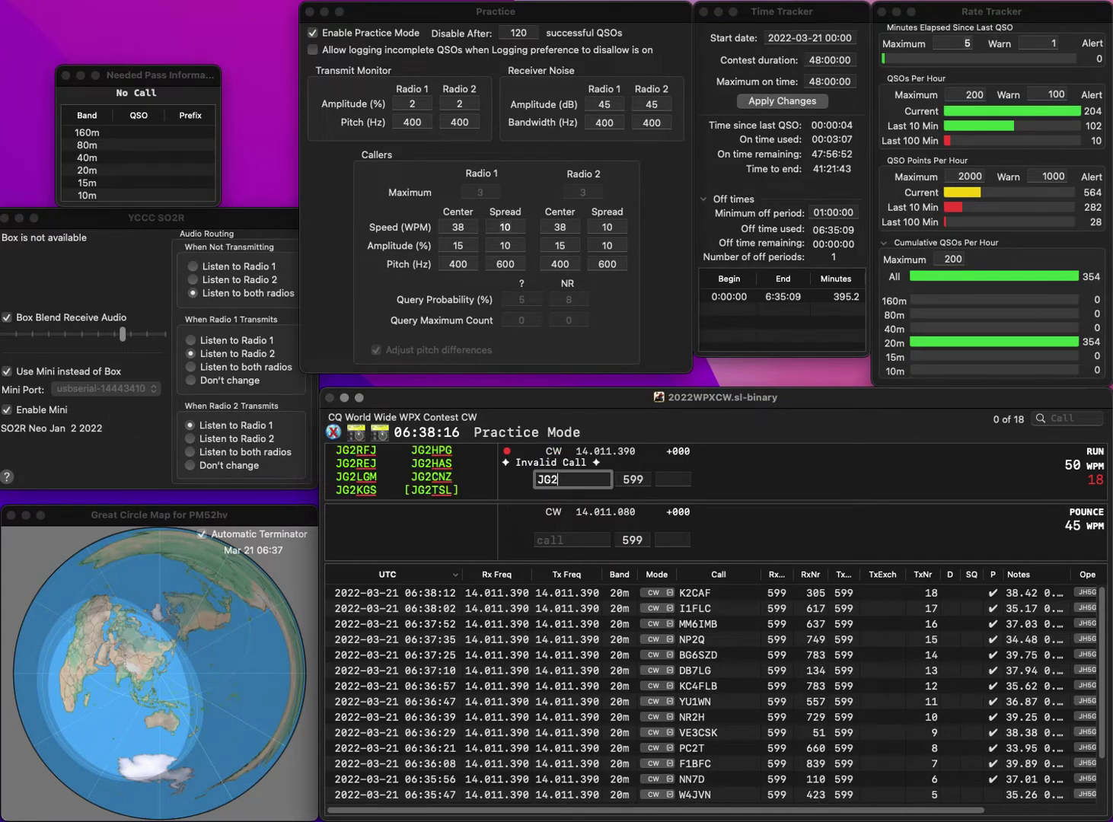
pyautogui.write('FEA')
pyautogui.press('Left')
pyautogui.press('Left')
pyautogui.press('Left')
pyautogui.press('Left')
pyautogui.press('BackSpace')
pyautogui.write('3')
pyautogui.press('Tab')
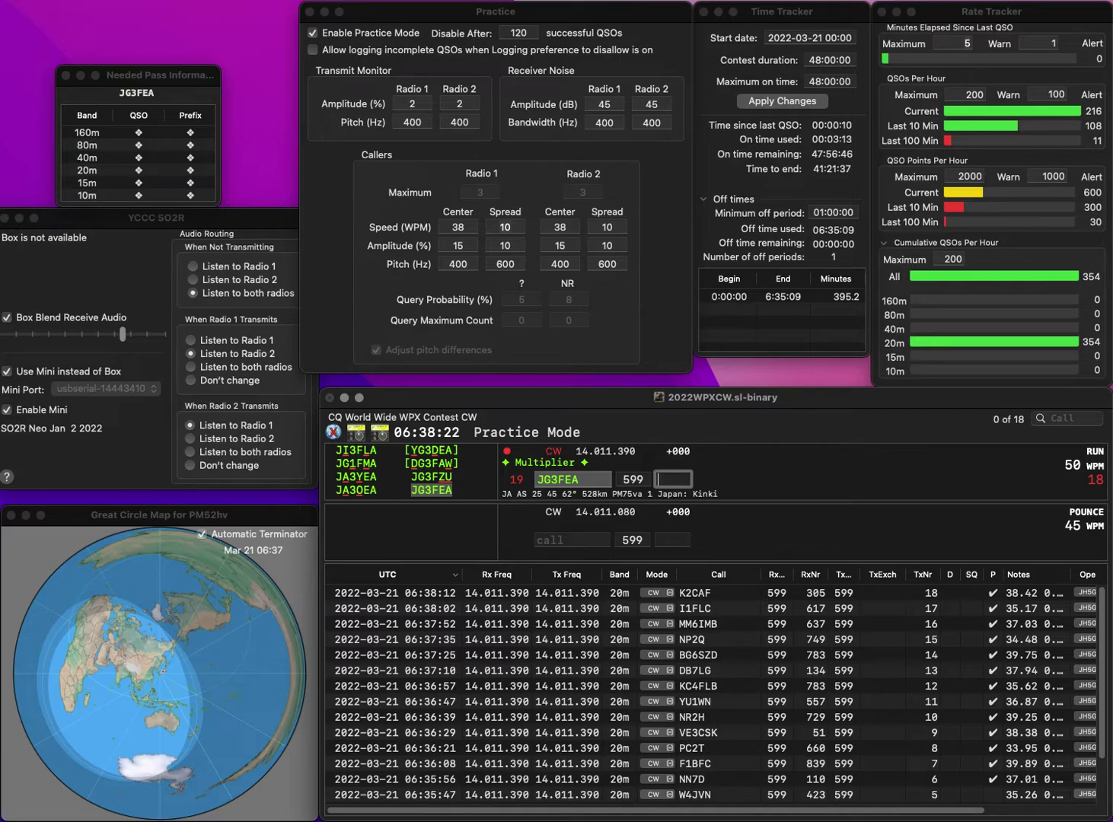
pyautogui.write('589')
pyautogui.press('Return')
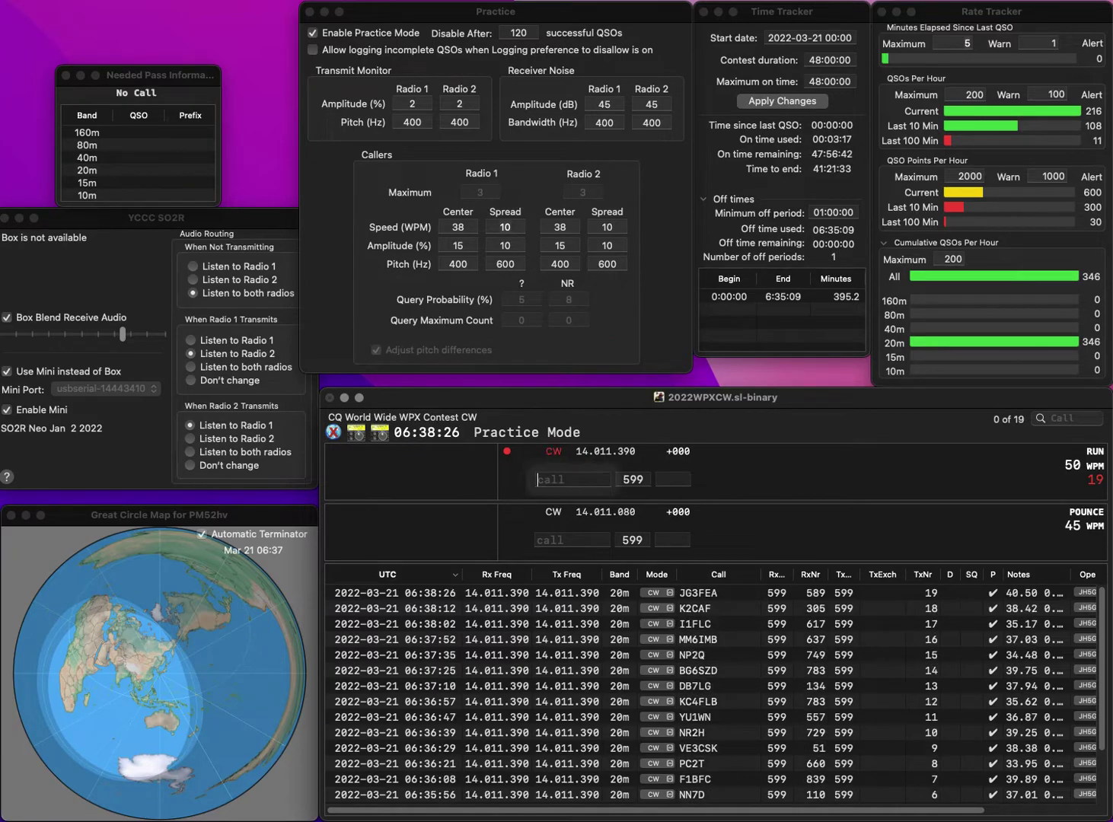
pyautogui.write('KA4')
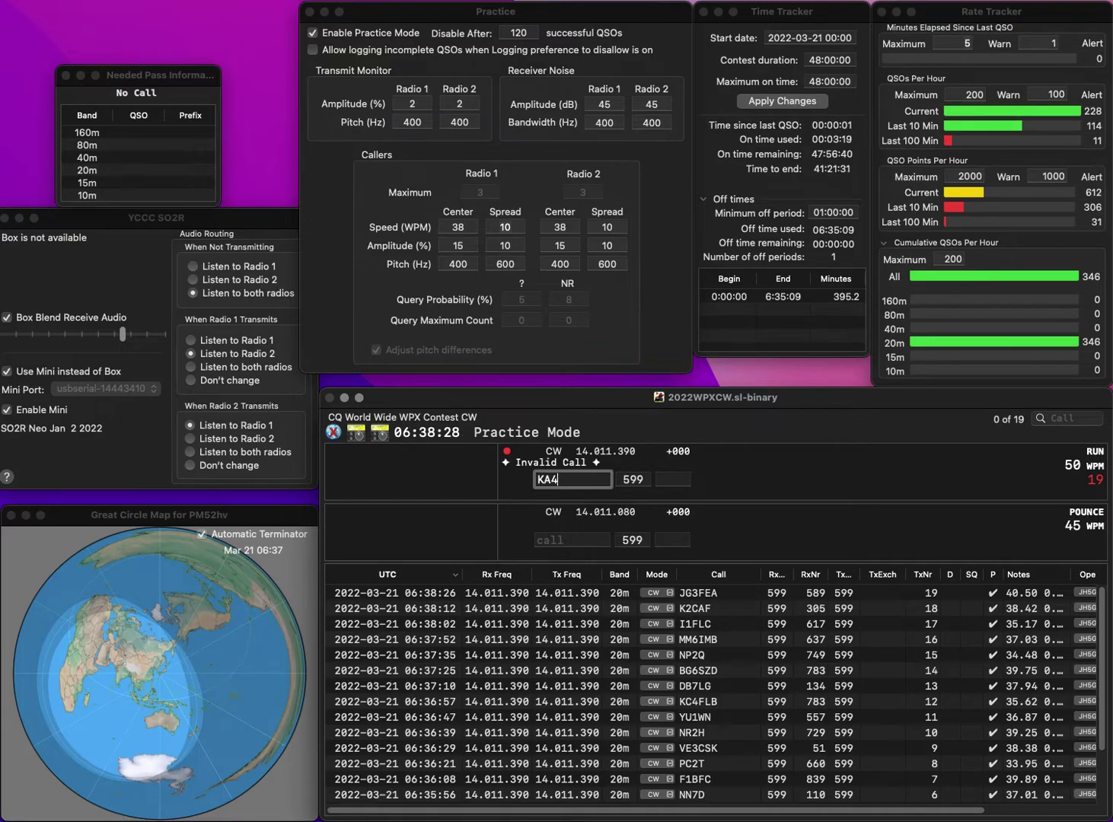
pyautogui.write('DGW')
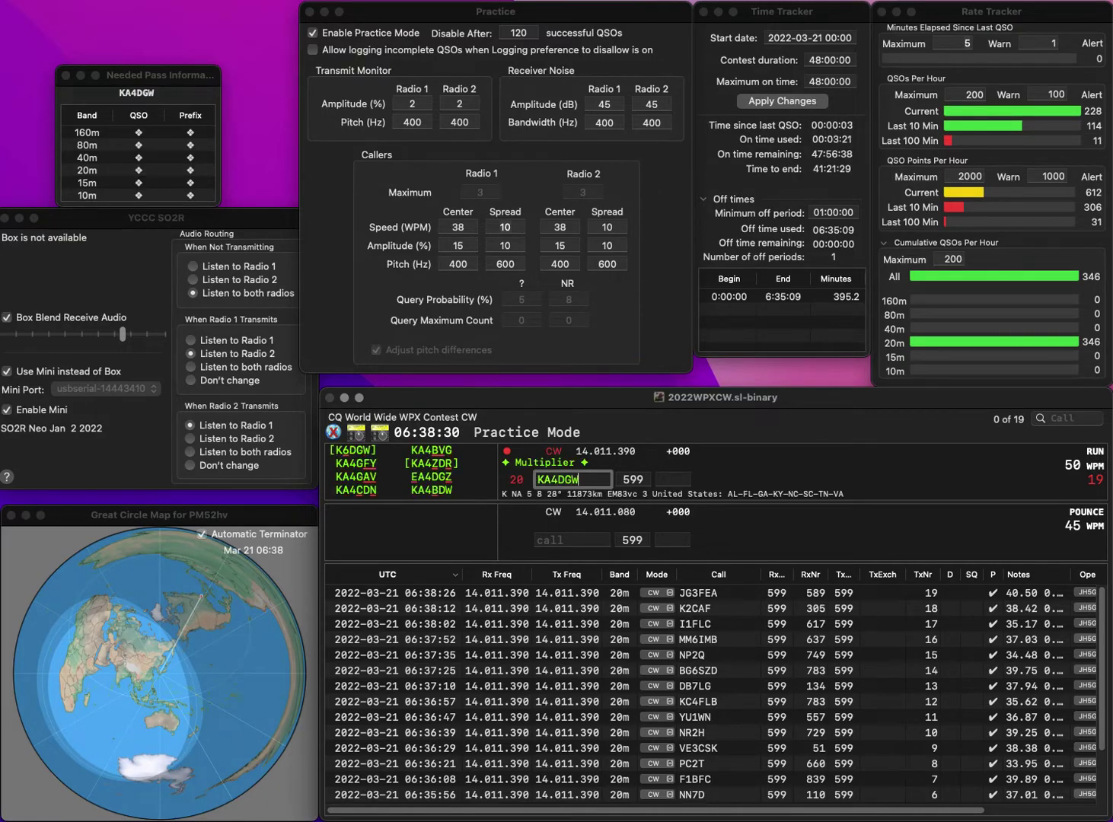
pyautogui.press('Left')
pyautogui.press('Left')
pyautogui.press('BackSpace')
pyautogui.write('B')
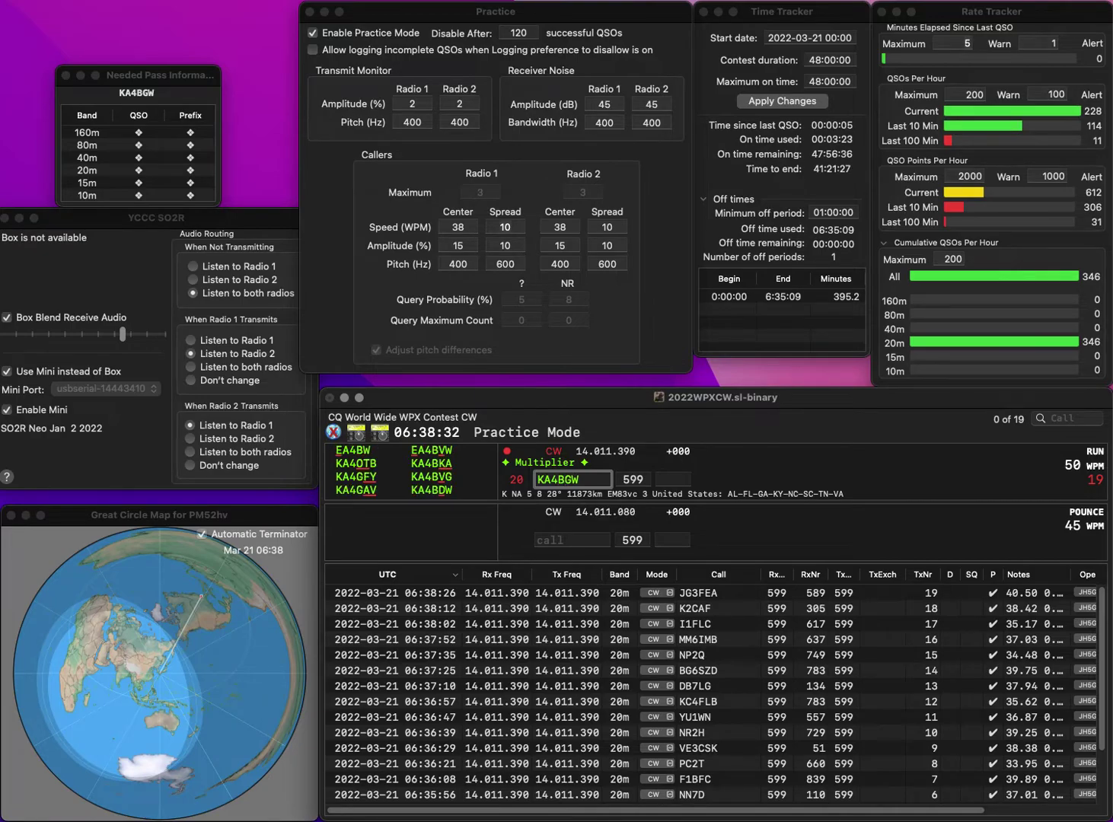
pyautogui.press('Delete')
pyautogui.write('D')
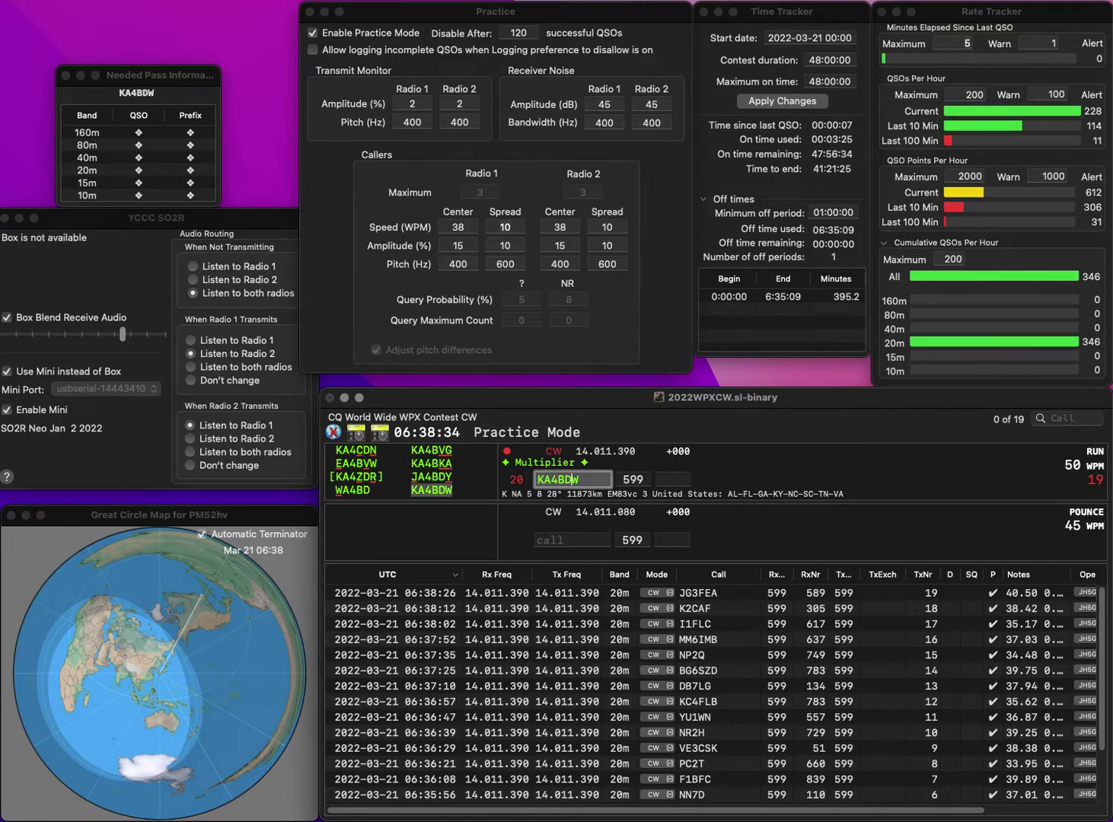
pyautogui.press('Return')
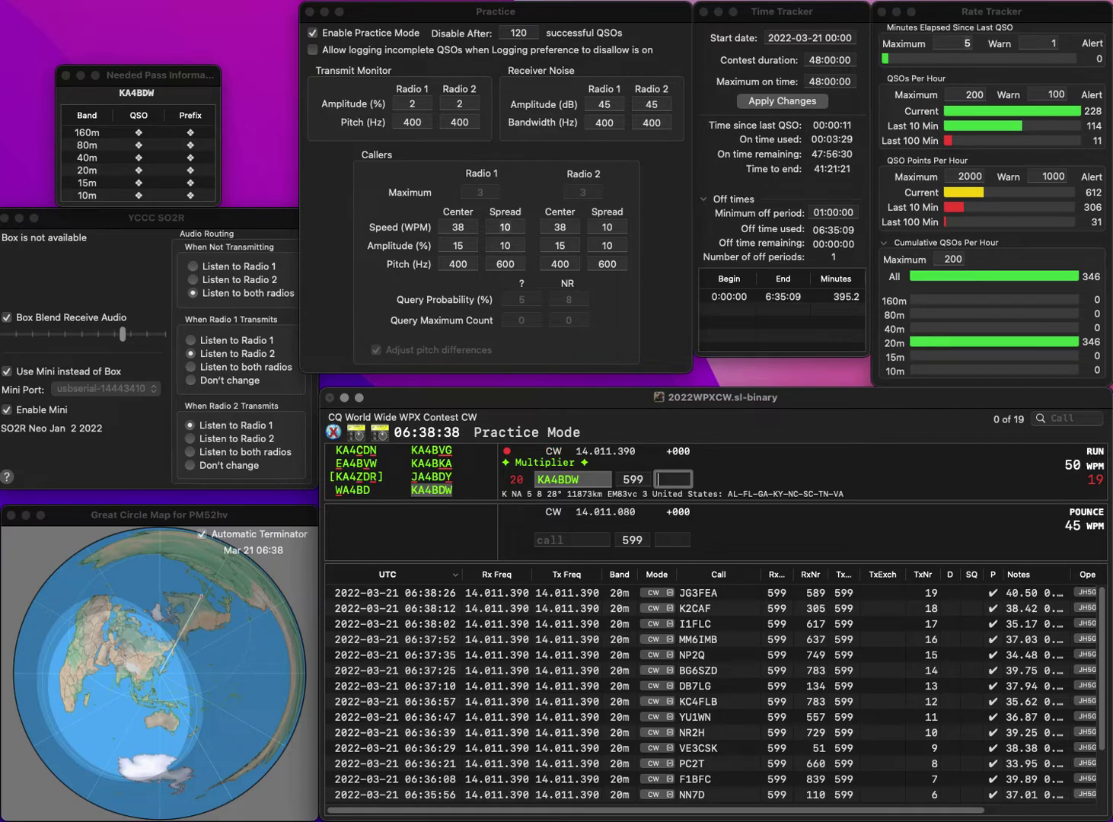
pyautogui.write('145')
pyautogui.press('Return')
pyautogui.write('9A2TD')
pyautogui.press('Return')
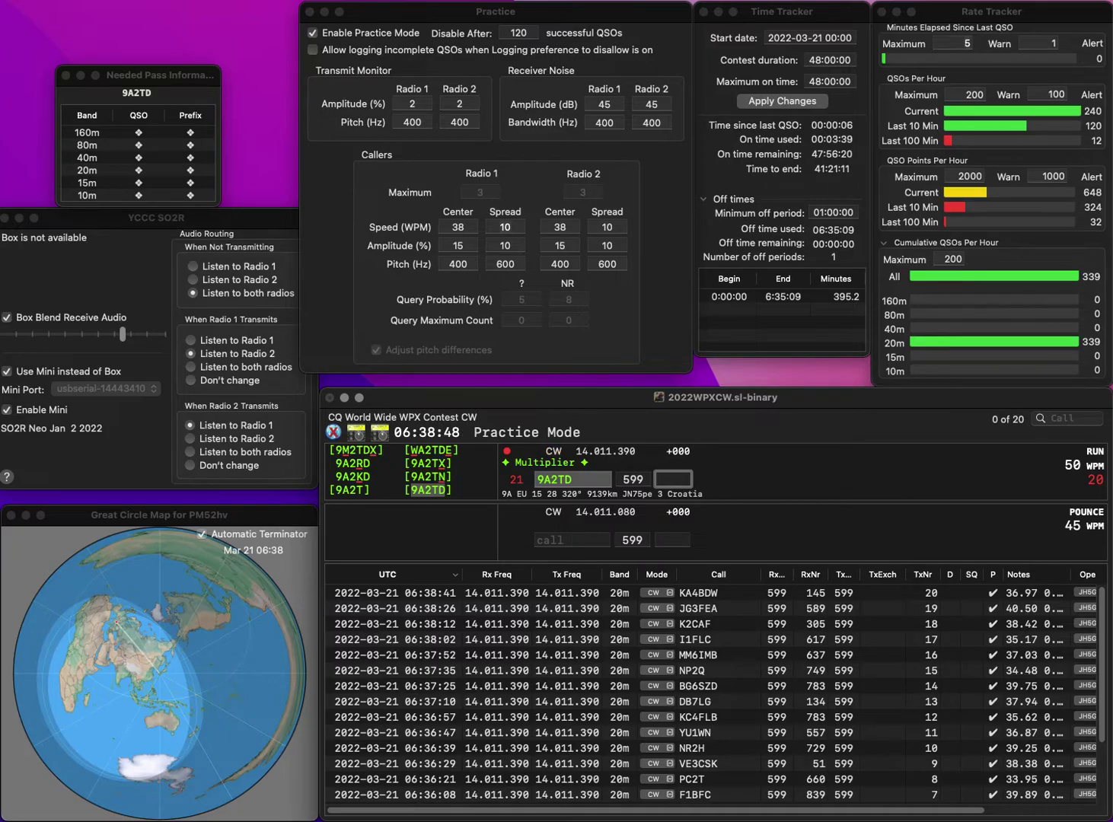
pyautogui.write('648')
pyautogui.press('Return')
pyautogui.write('W3WH')
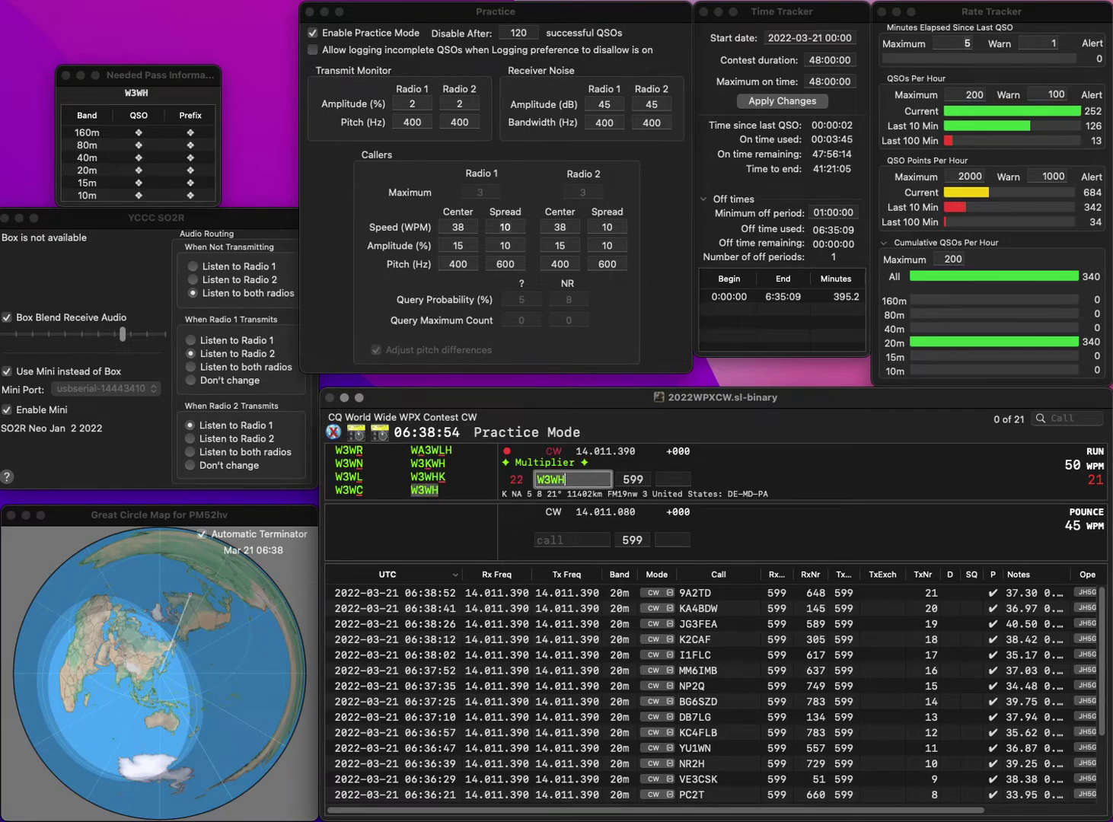
pyautogui.press('Return')
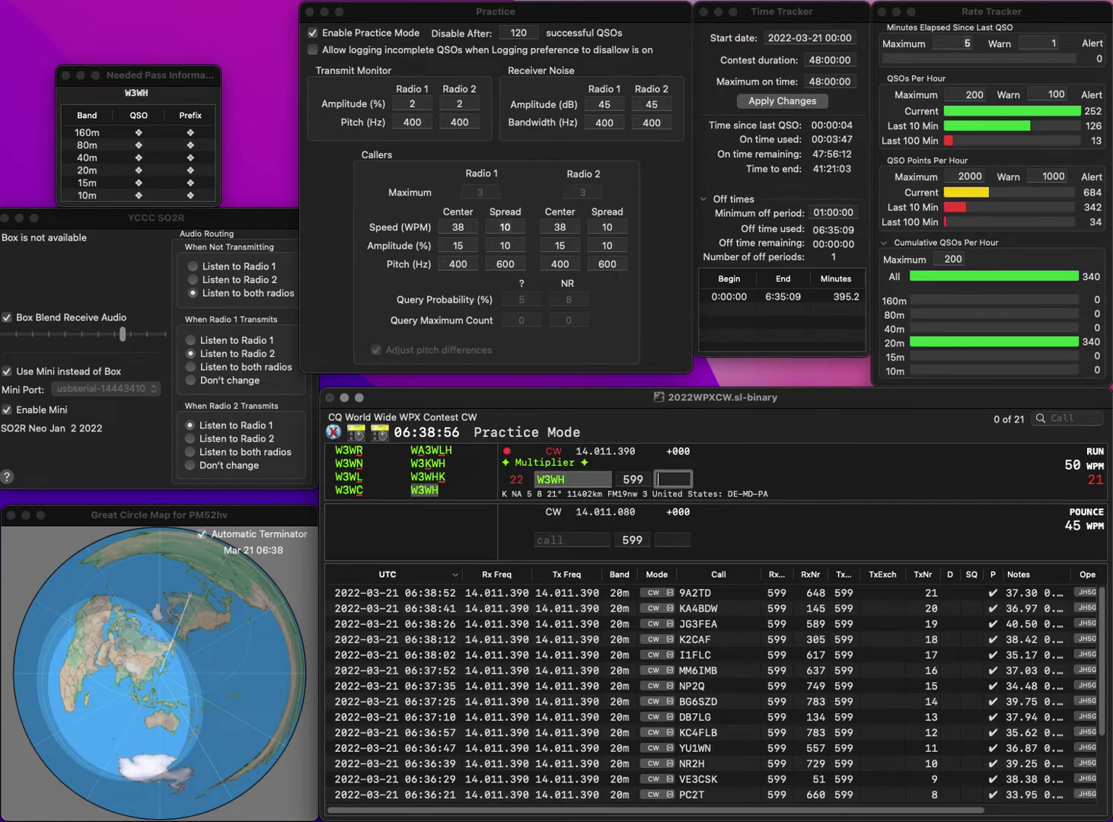
pyautogui.write('439')
pyautogui.press('Return')
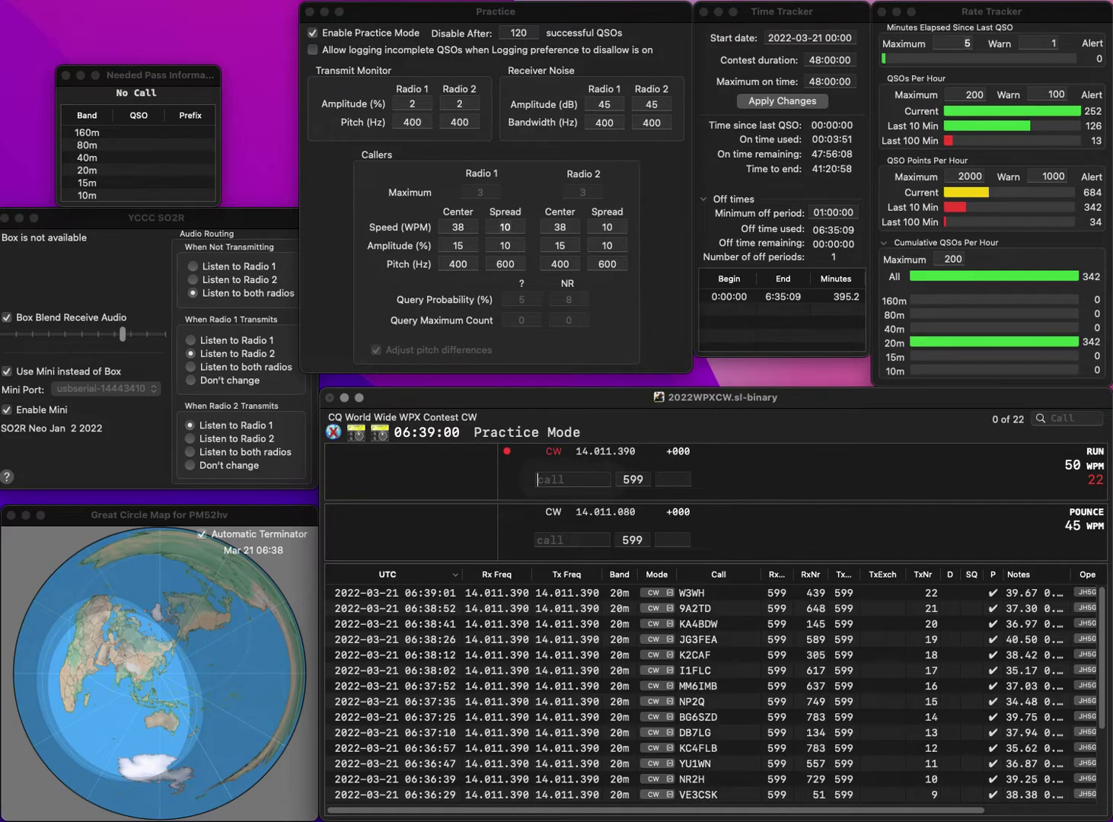
pyautogui.write('PN')
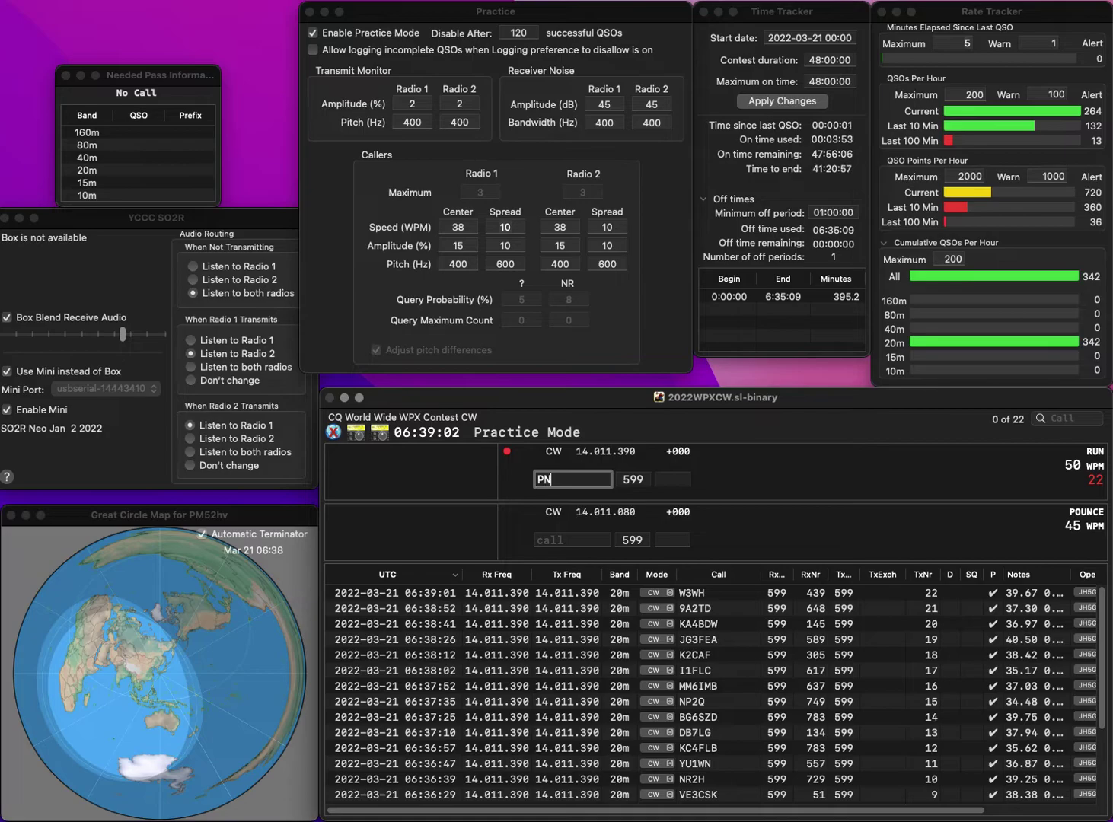
pyautogui.write('0FIB')
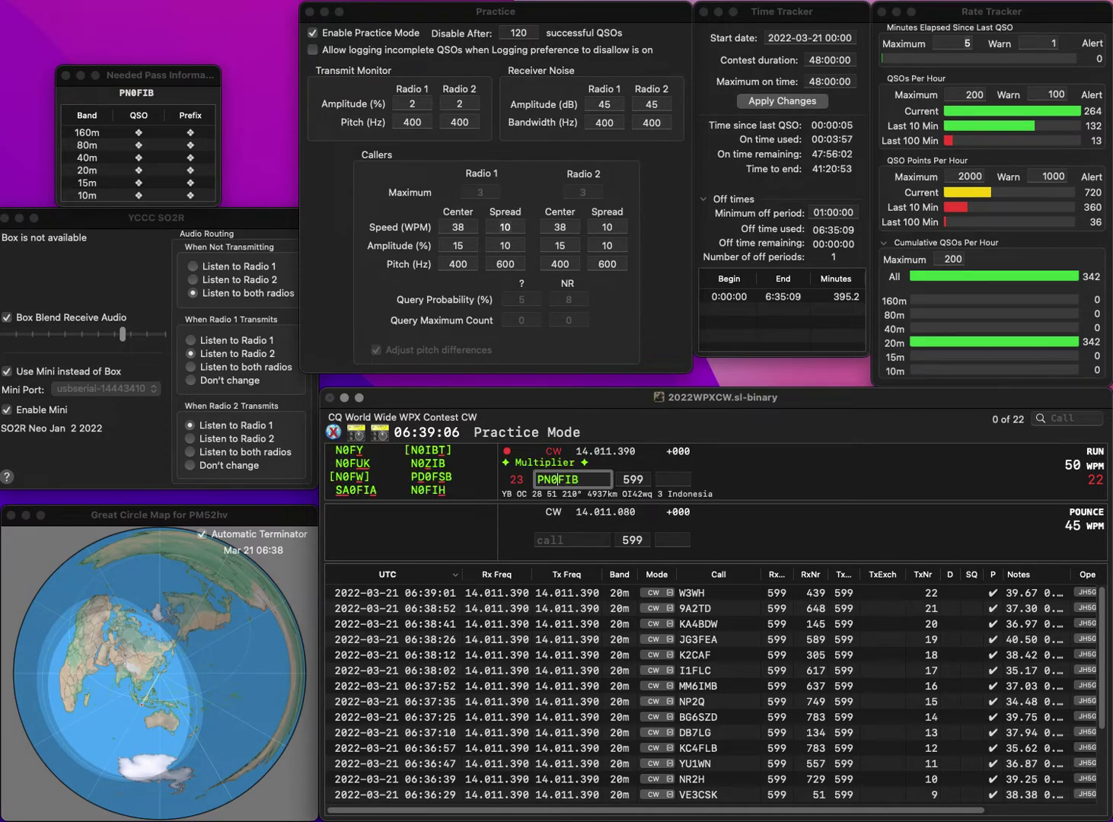
pyautogui.press('Left')
pyautogui.press('BackSpace')
pyautogui.write('D')
pyautogui.press('Right')
pyautogui.press('Right')
pyautogui.press('Right')
pyautogui.press('BackSpace')
pyautogui.write('S')
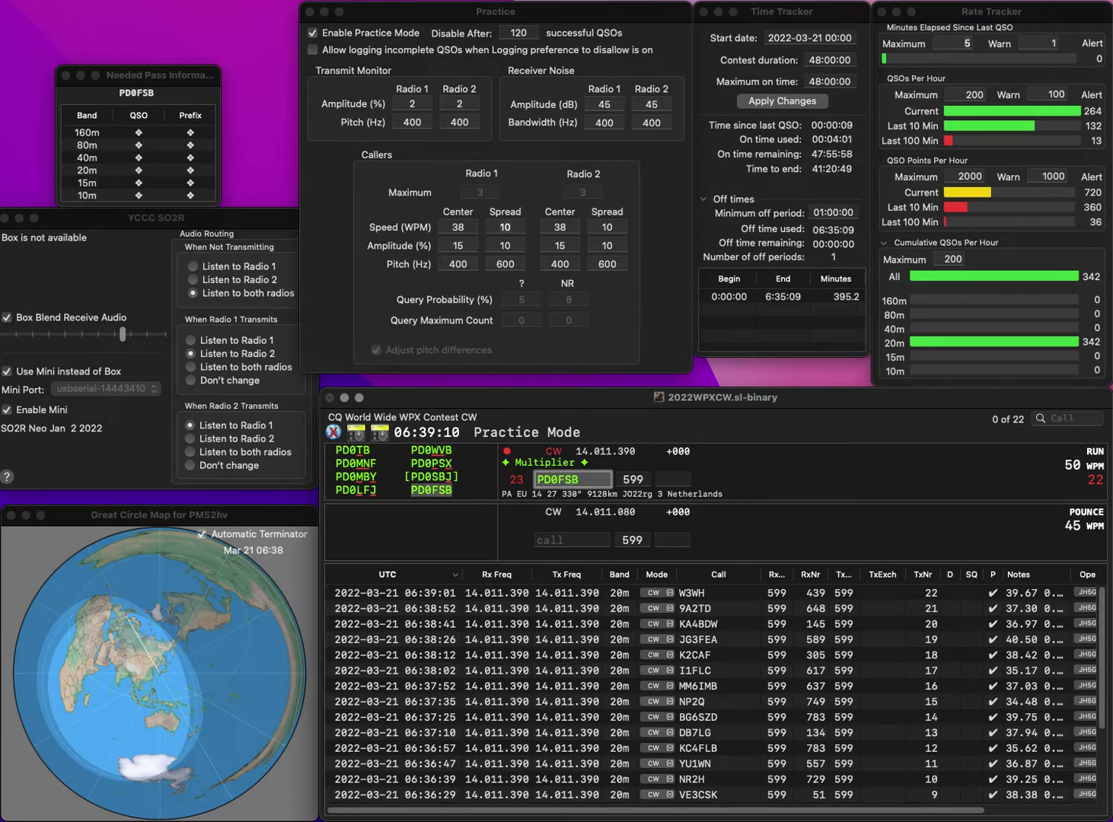
pyautogui.press('space')
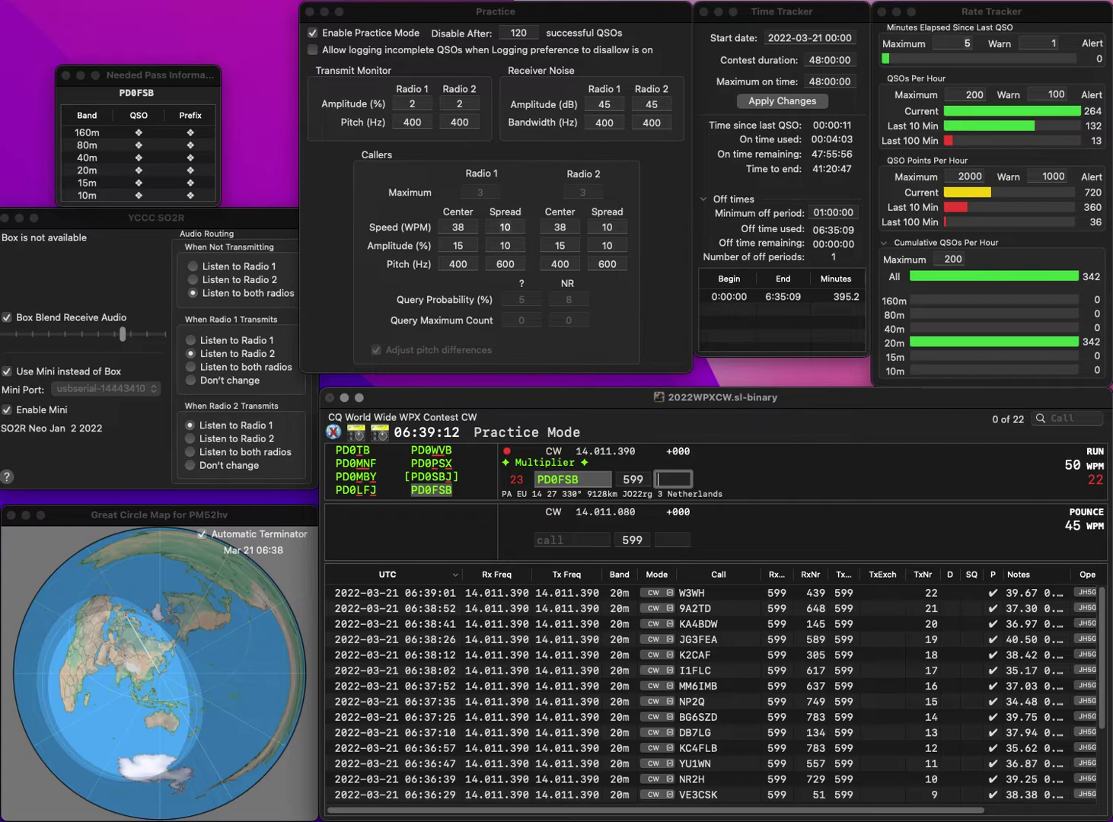
pyautogui.write('573')
pyautogui.press('Return')
pyautogui.write('W3RMX')
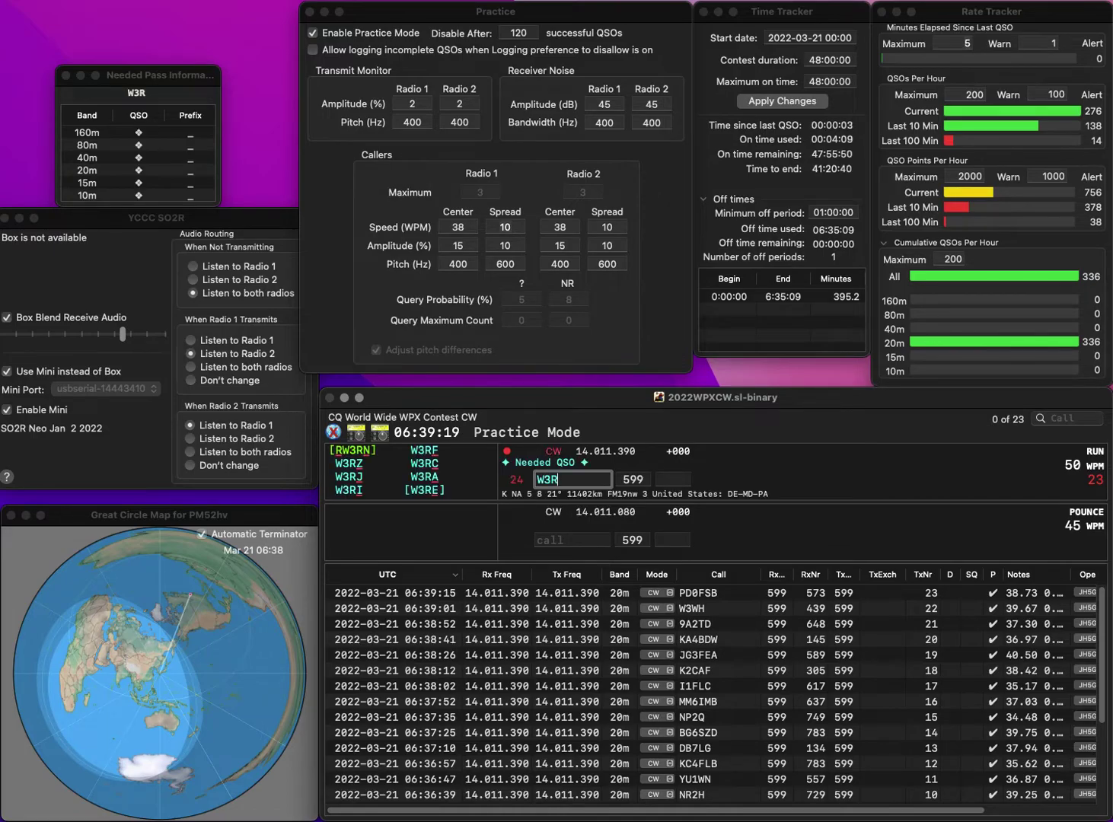
pyautogui.press('Return')
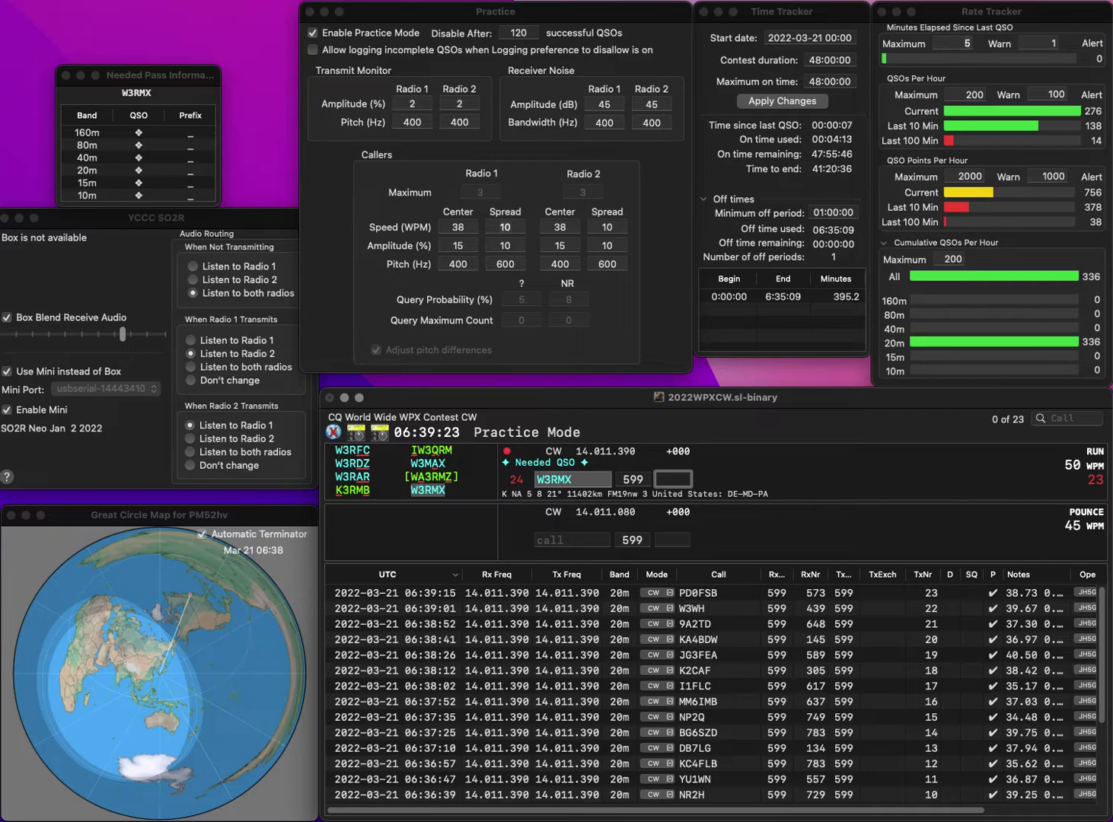
pyautogui.write('6')
pyautogui.press('Return')
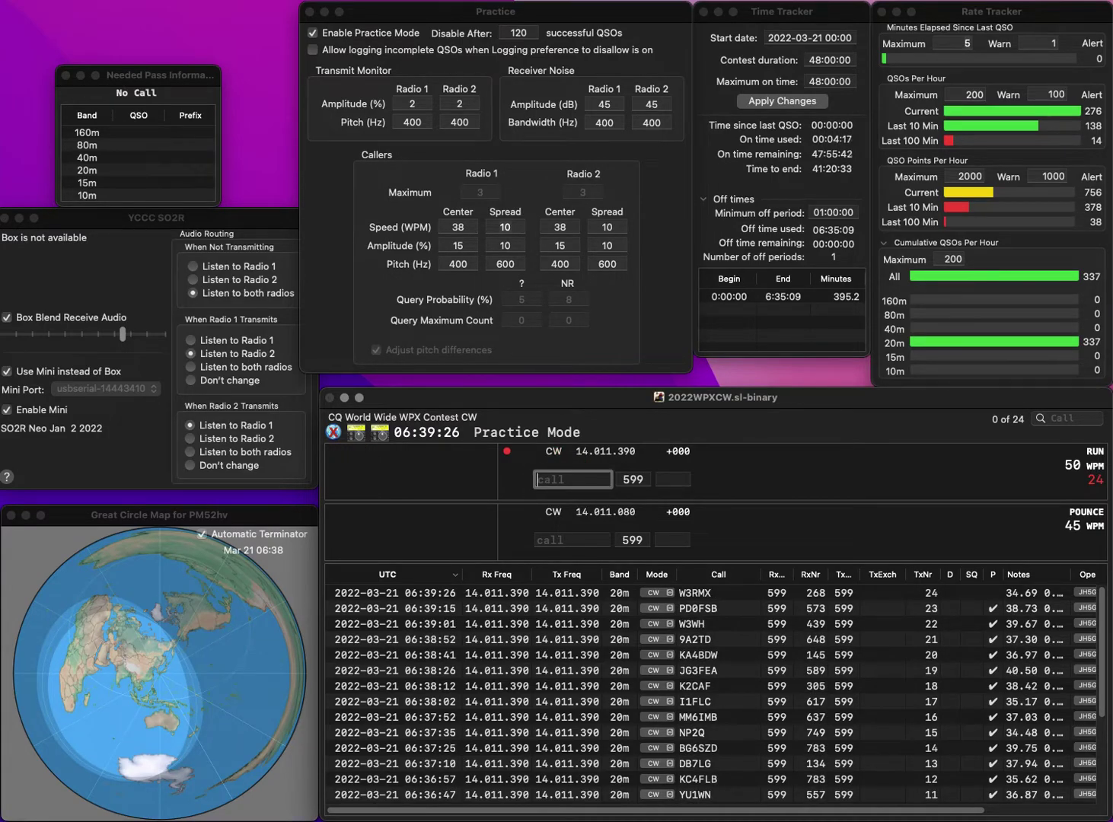
pyautogui.write('K')
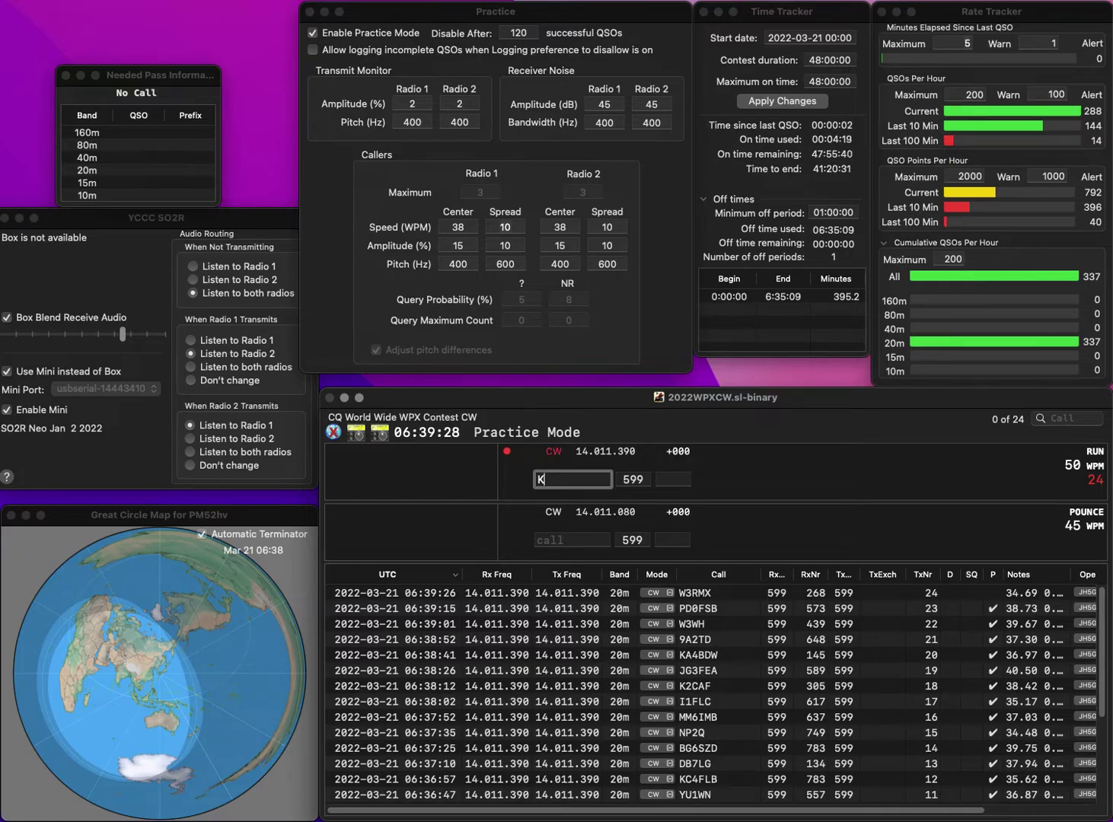
pyautogui.write('UT4')
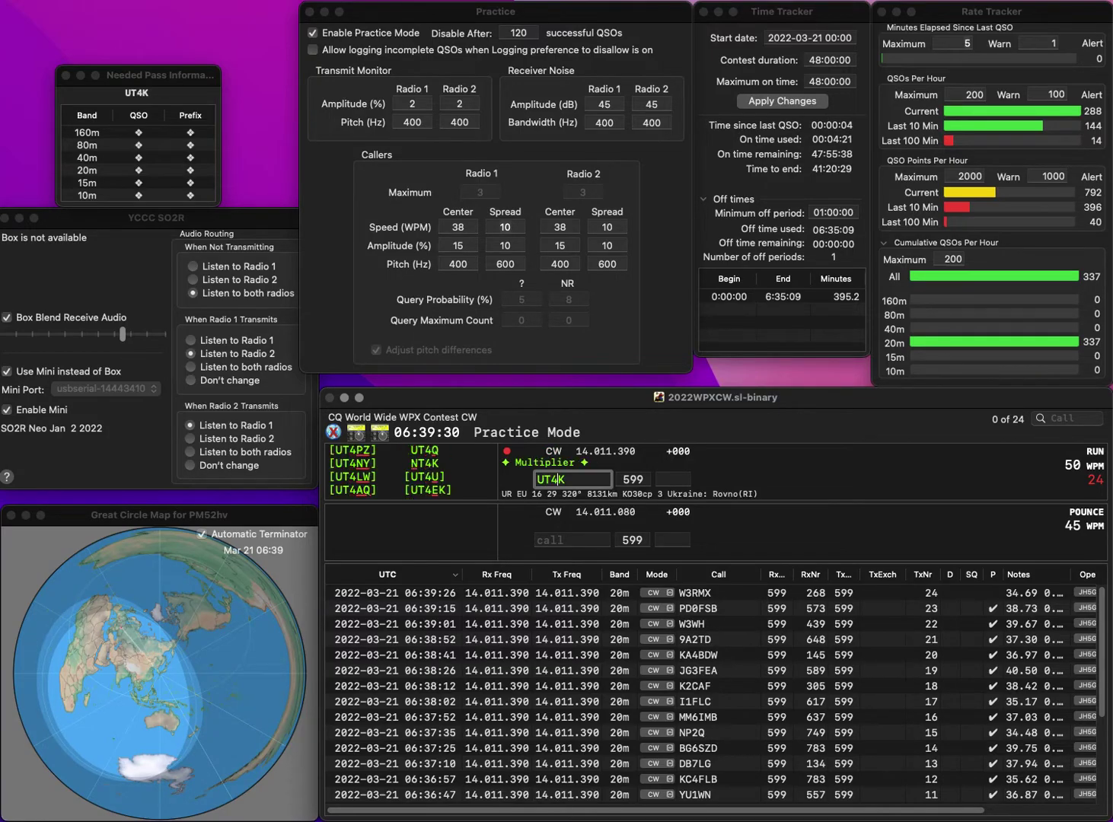
pyautogui.write('E')
pyautogui.press('space')
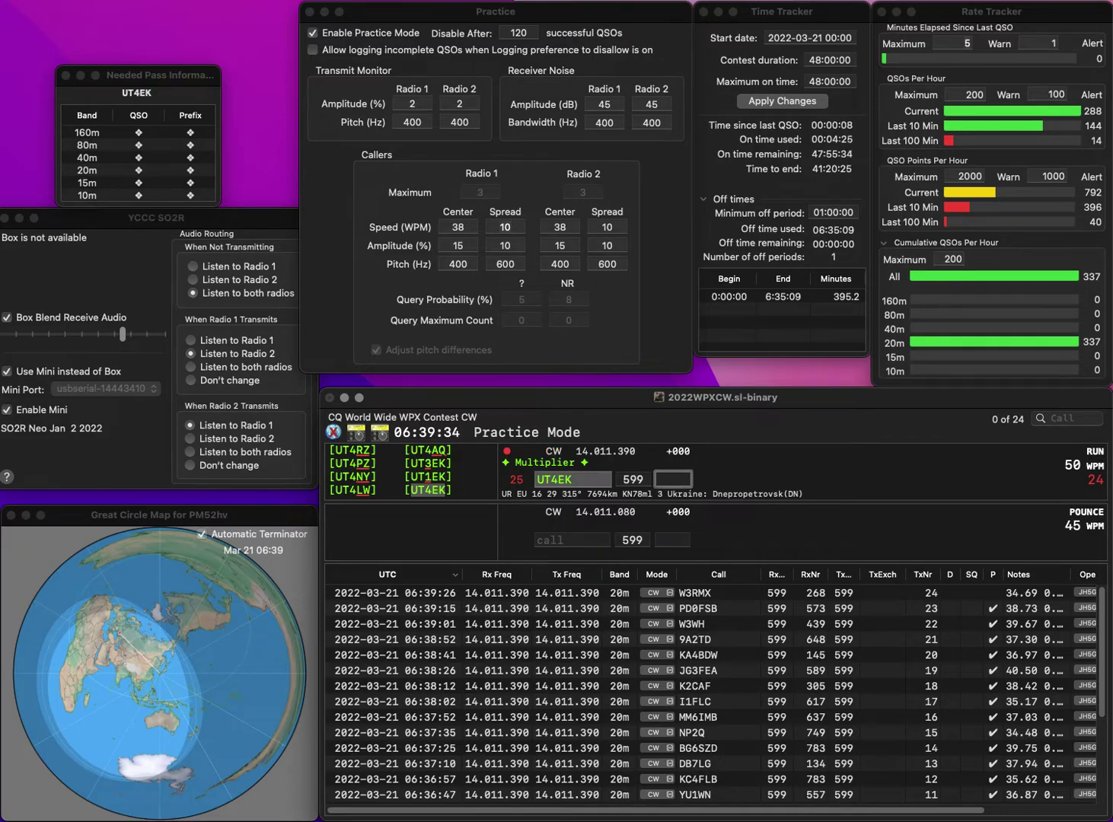
pyautogui.write('732')
pyautogui.press('Return')
pyautogui.write('HA0LP')
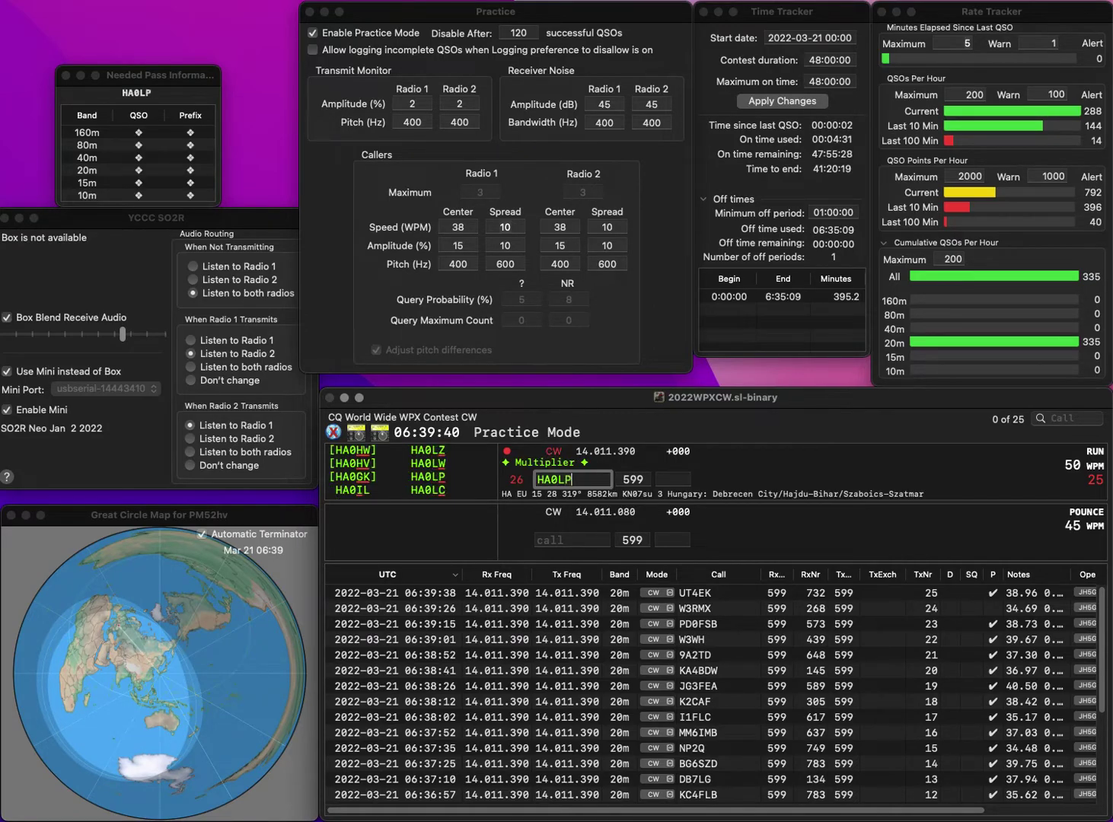
pyautogui.press('space')
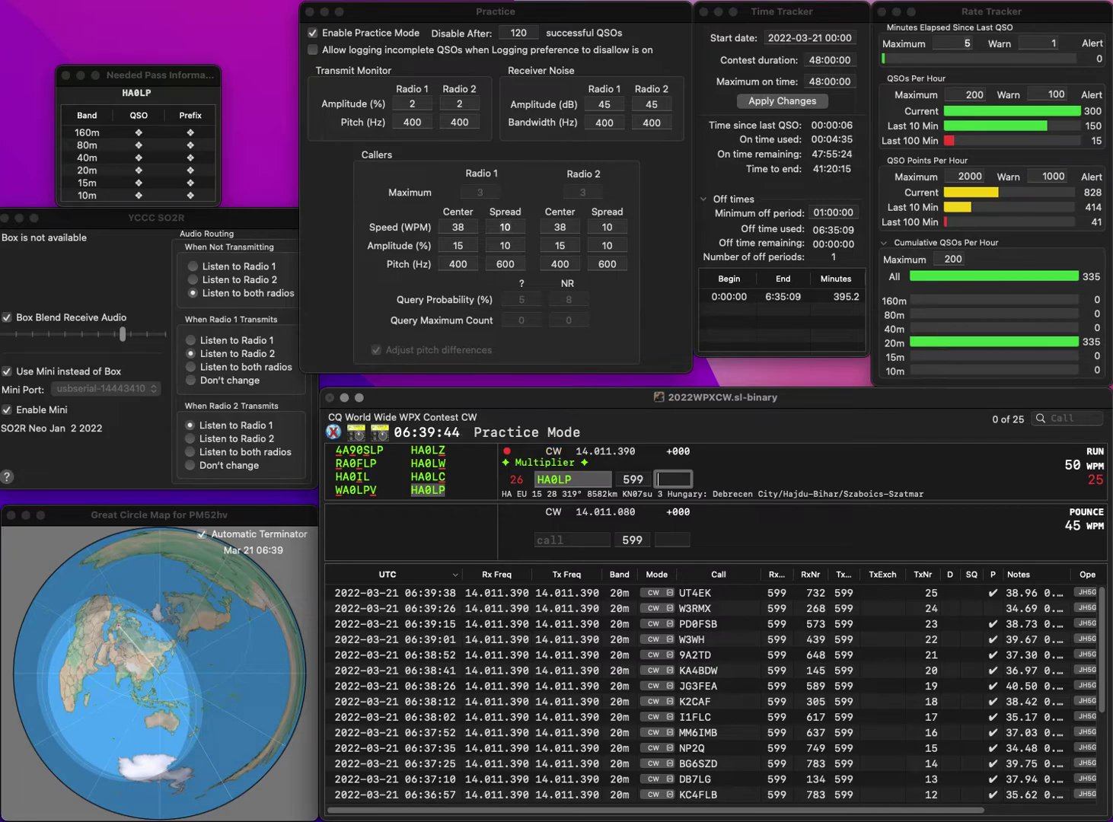
pyautogui.write('311')
pyautogui.press('Return')
pyautogui.write('D')
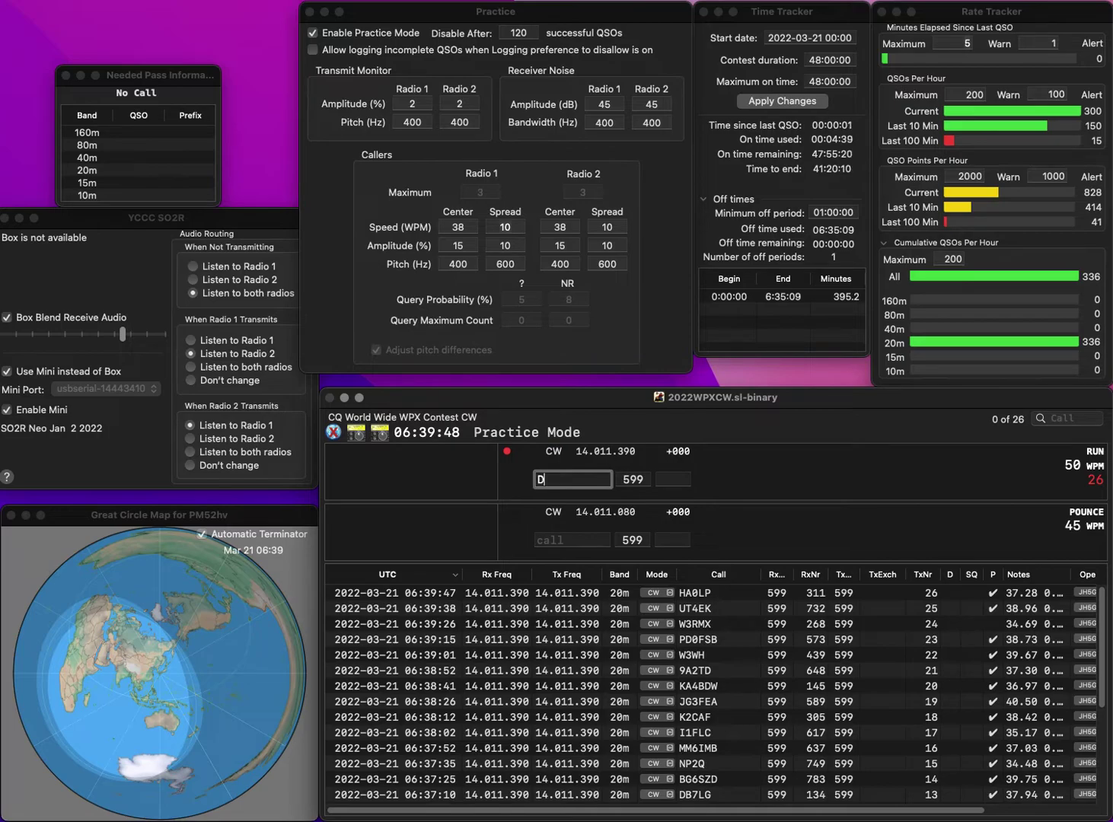
pyautogui.write('L5MEL')
pyautogui.press('space')
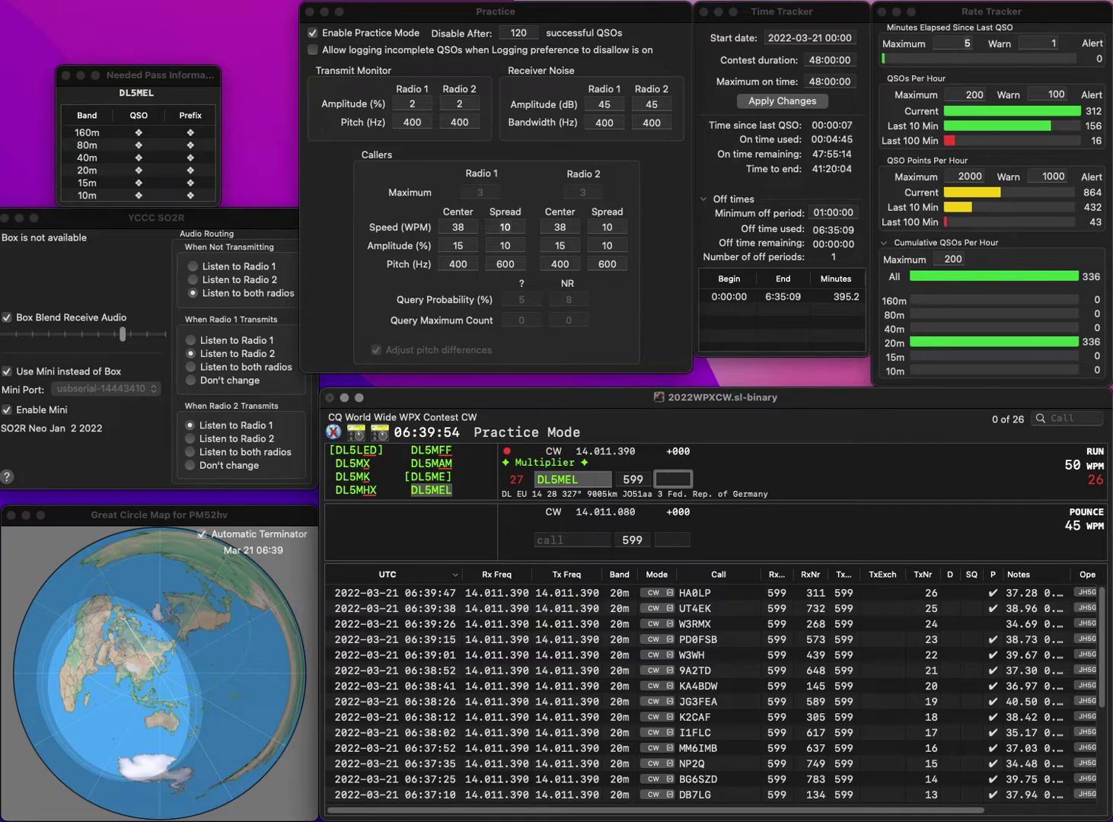
pyautogui.write('844')
pyautogui.press('Return')
# Enter caller KJ7HEQ on the run radio and log the contact with received number 410
pyautogui.write('KJ7HEQ')
pyautogui.press('Return')
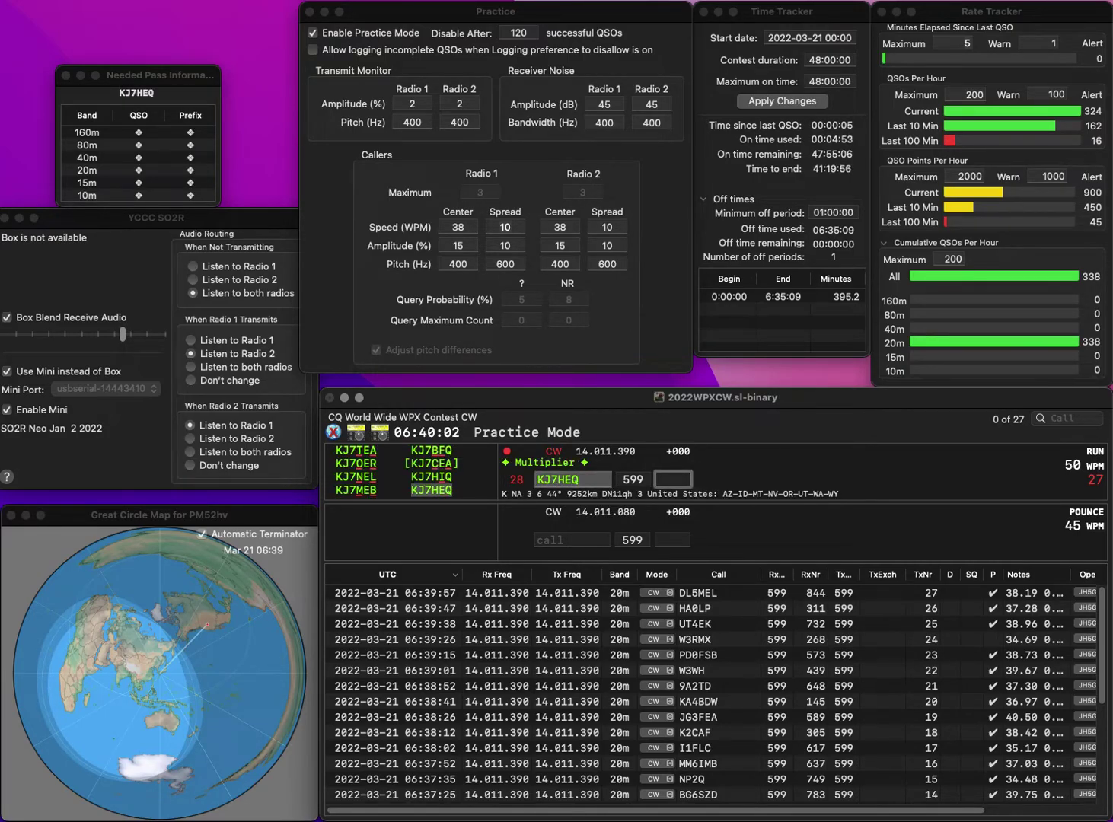
pyautogui.write('410')
pyautogui.press('Return')
pyautogui.write('I')
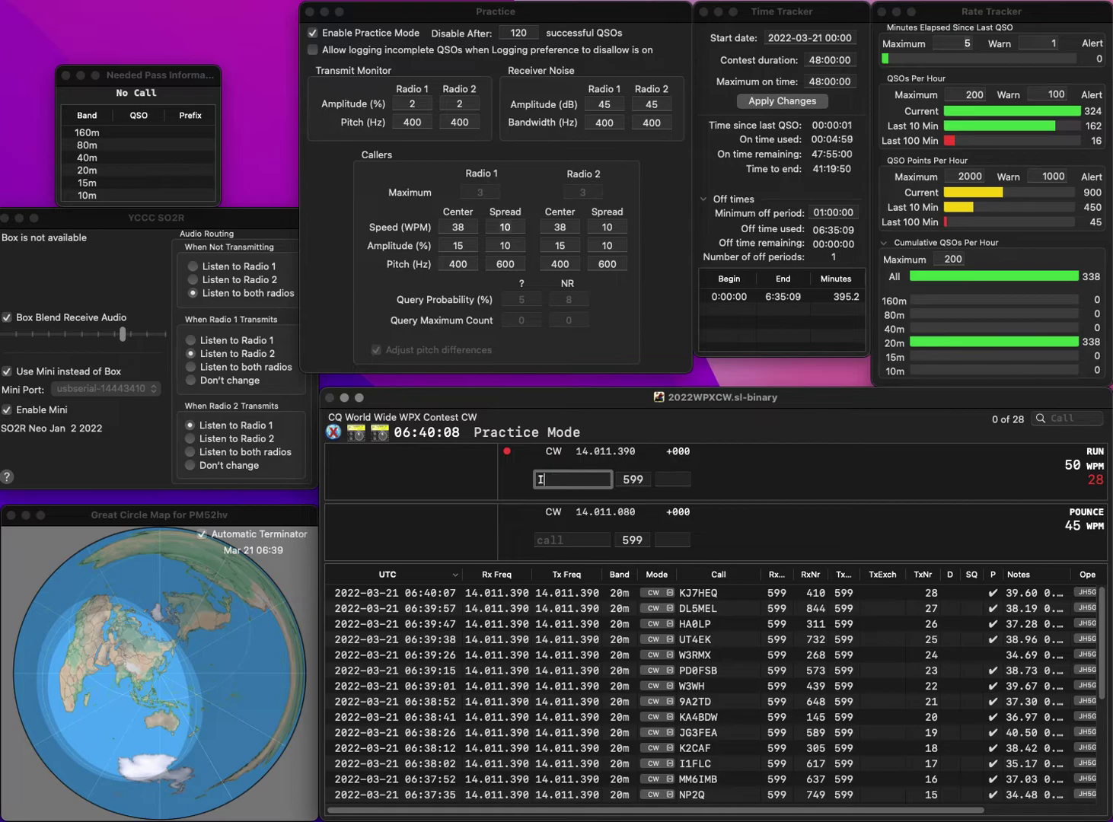
pyautogui.write('0OS')
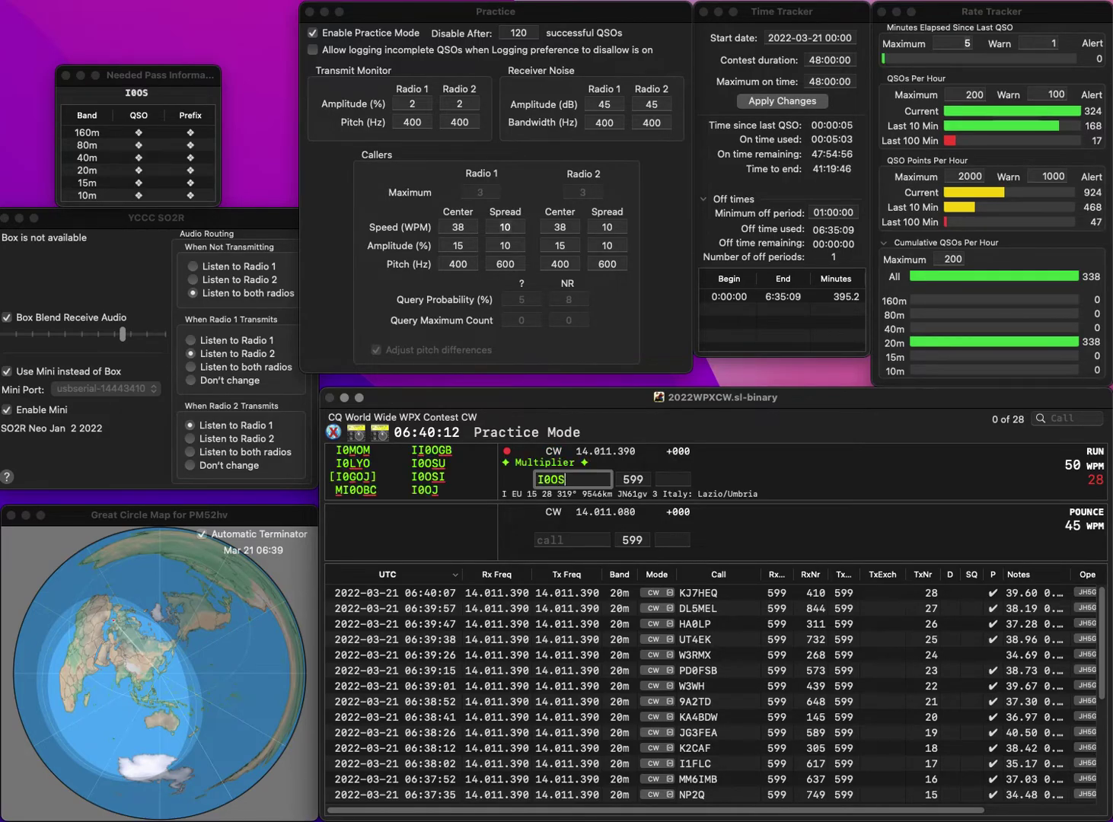
pyautogui.write('IE')
pyautogui.press('BackSpace')
pyautogui.press('BackSpace')
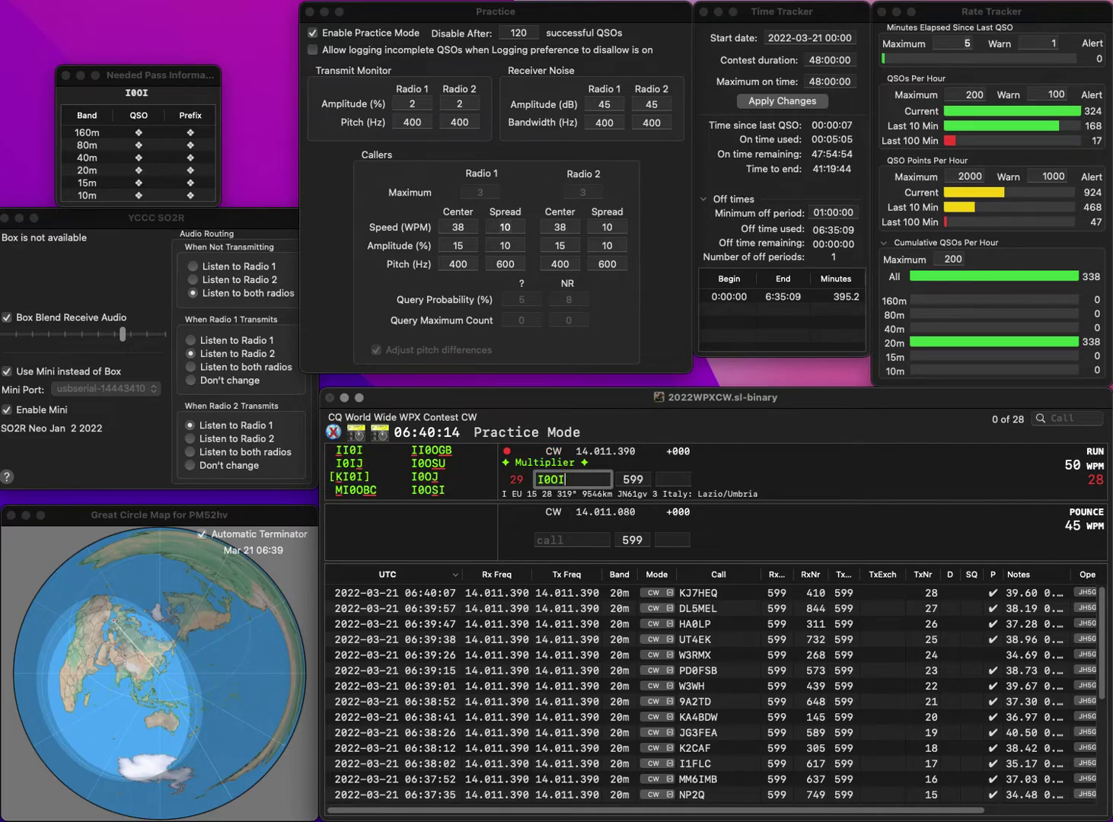
pyautogui.write('SI')
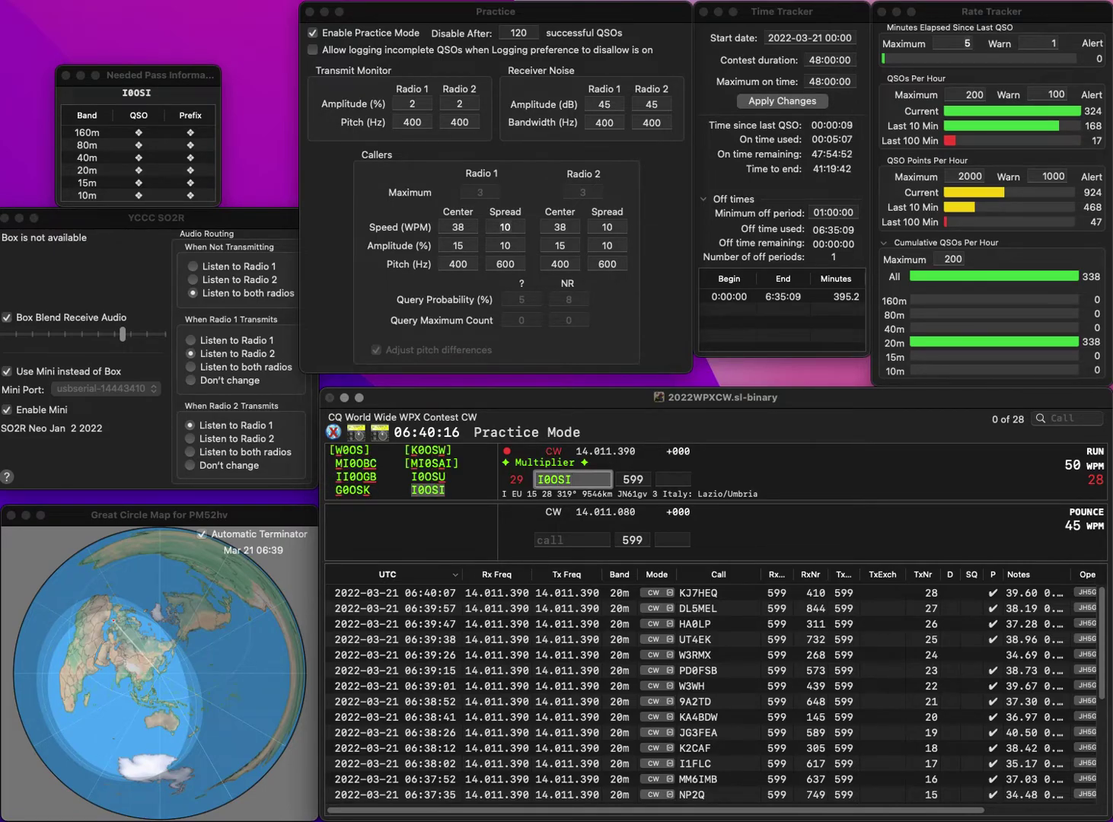
pyautogui.click(673, 479)
pyautogui.write('599')
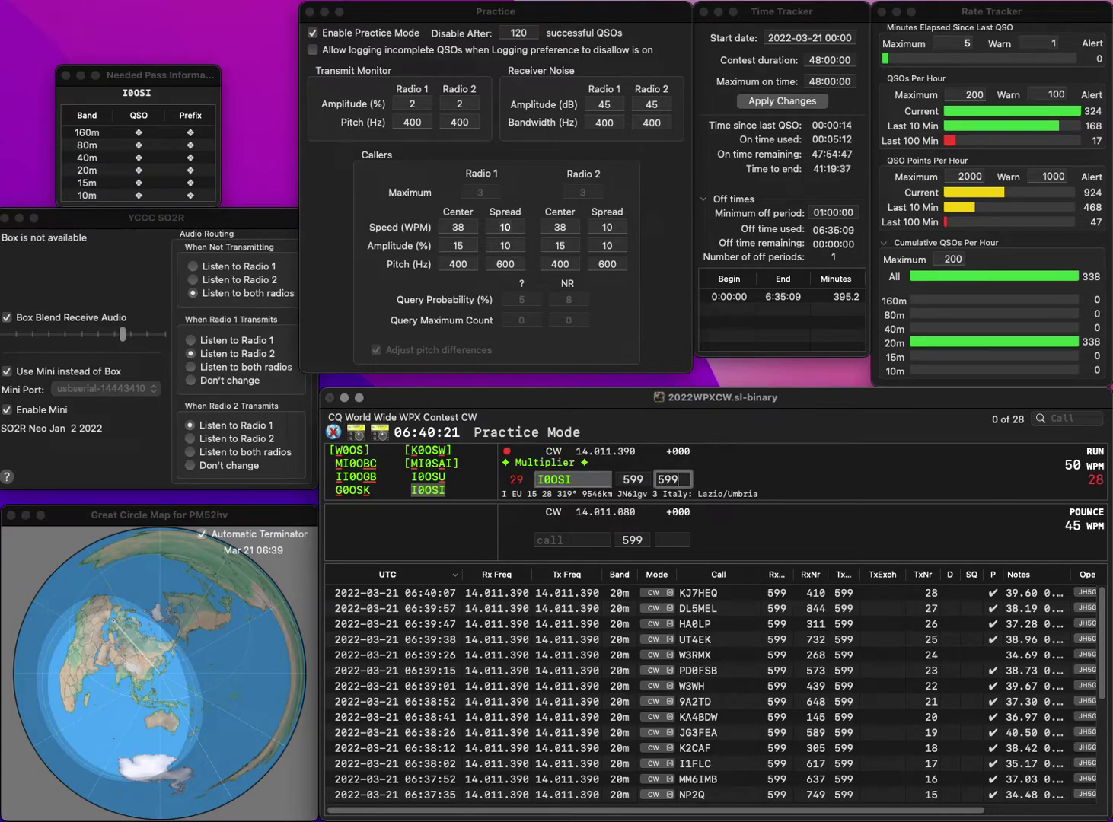
pyautogui.press('Return')
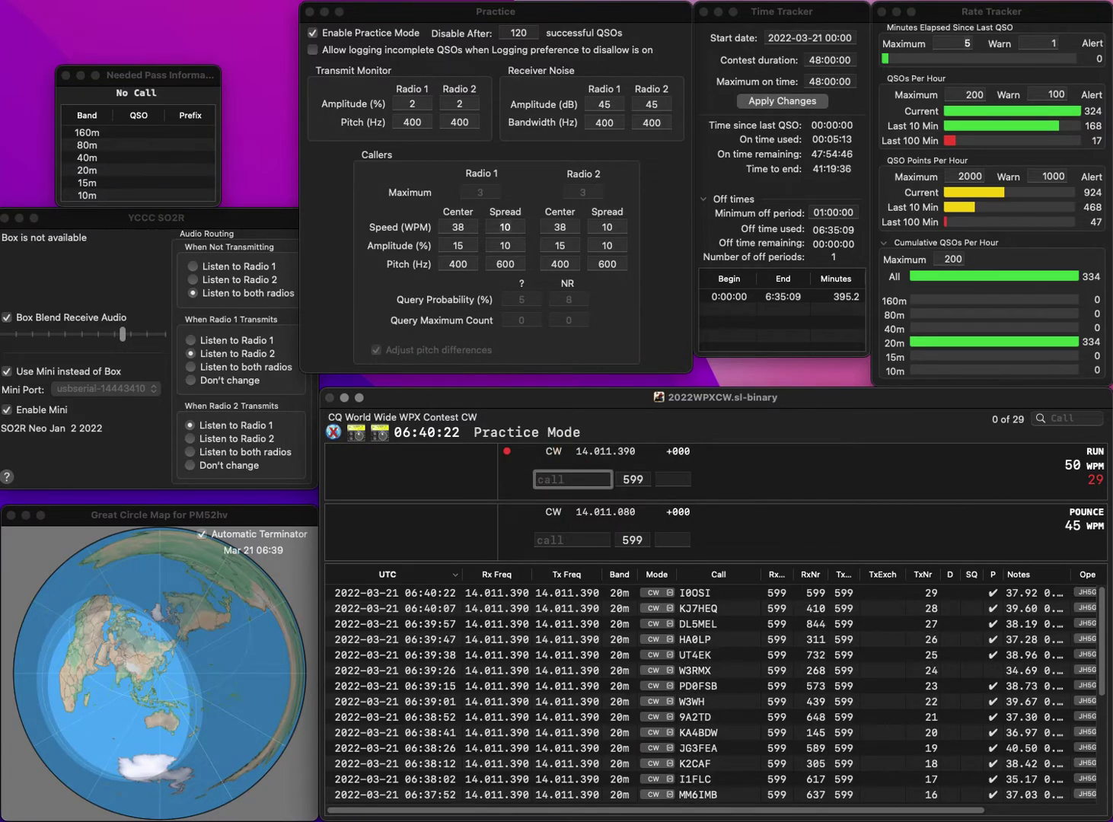
pyautogui.write('WX7P')
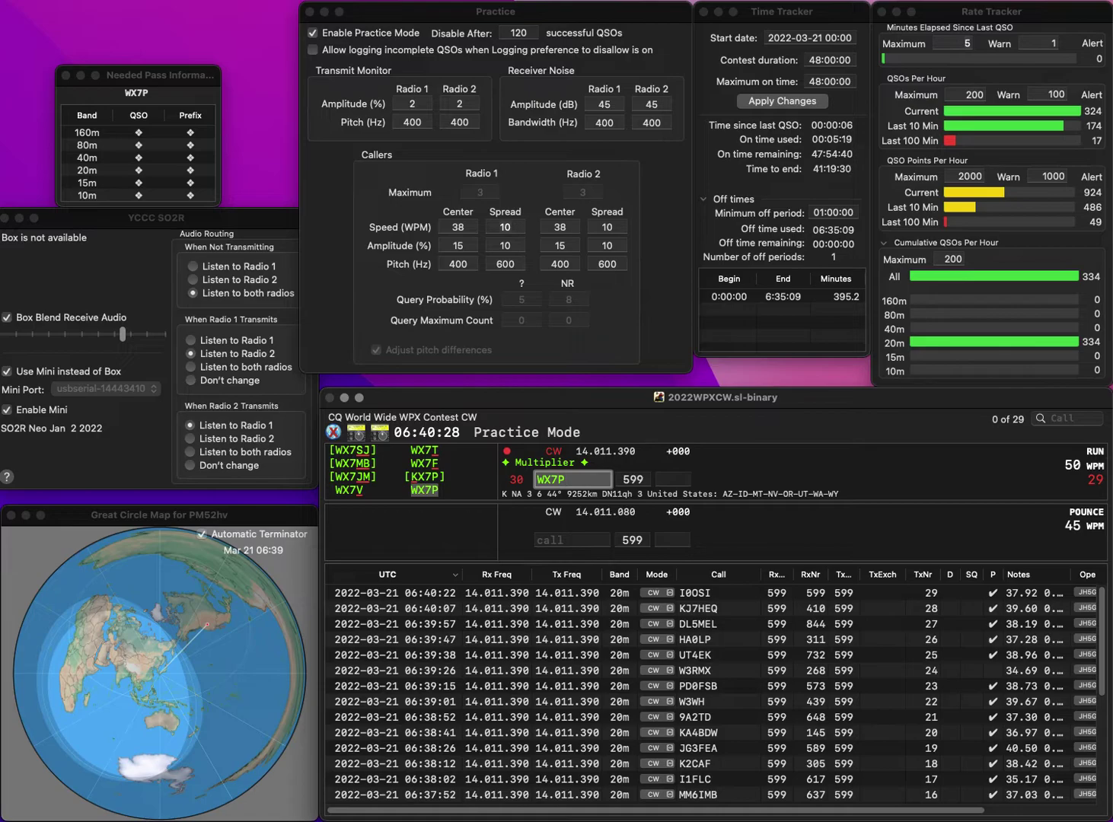
pyautogui.press('Tab')
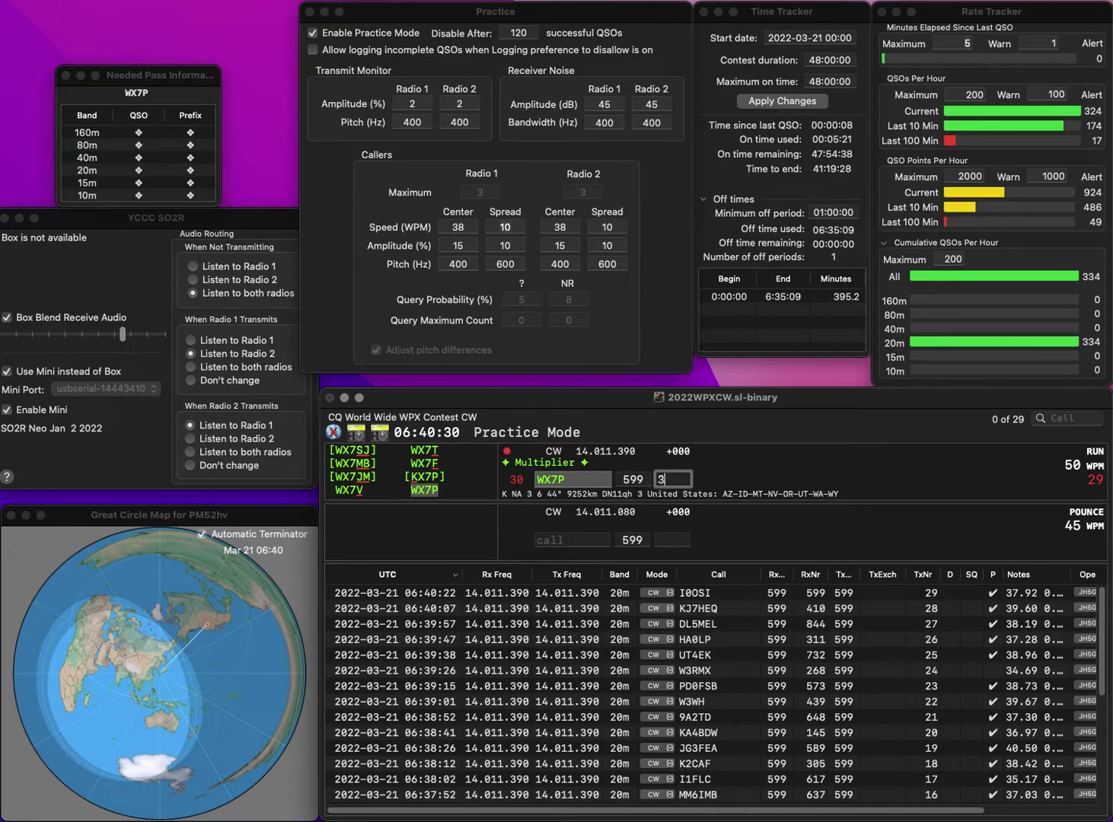
pyautogui.write('397')
pyautogui.press('Return')
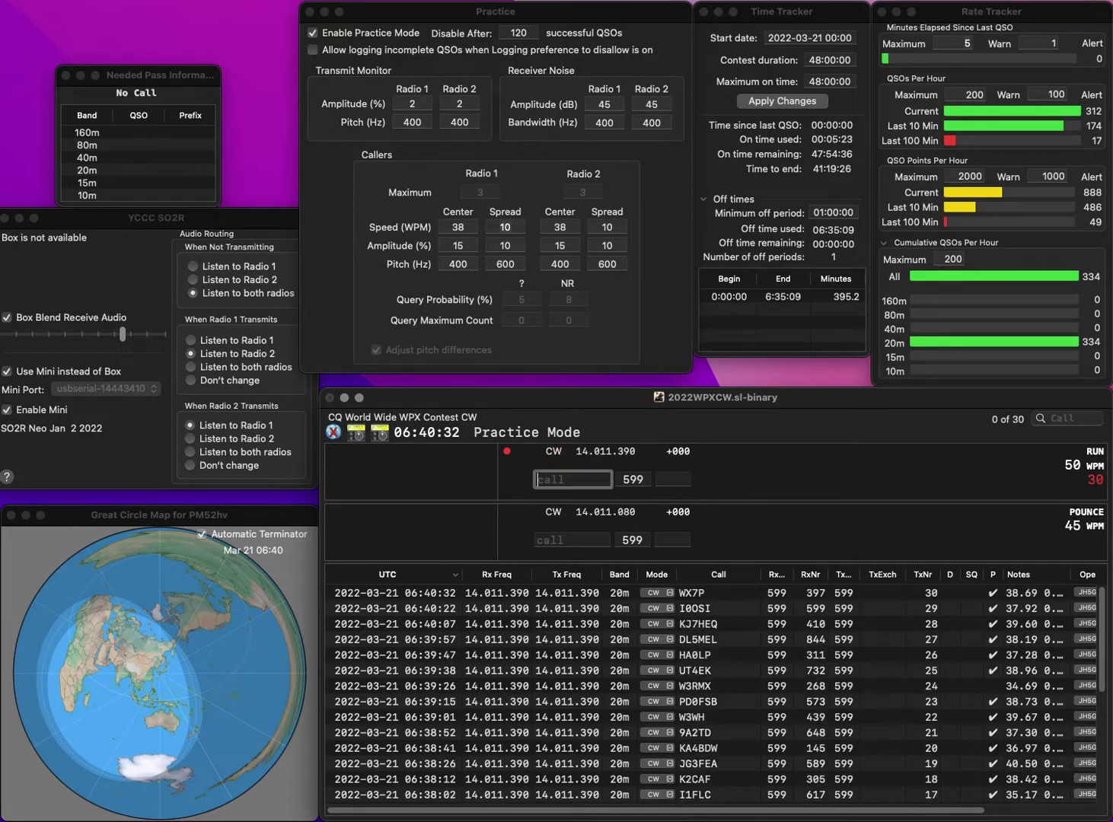
pyautogui.write('EA7EU')
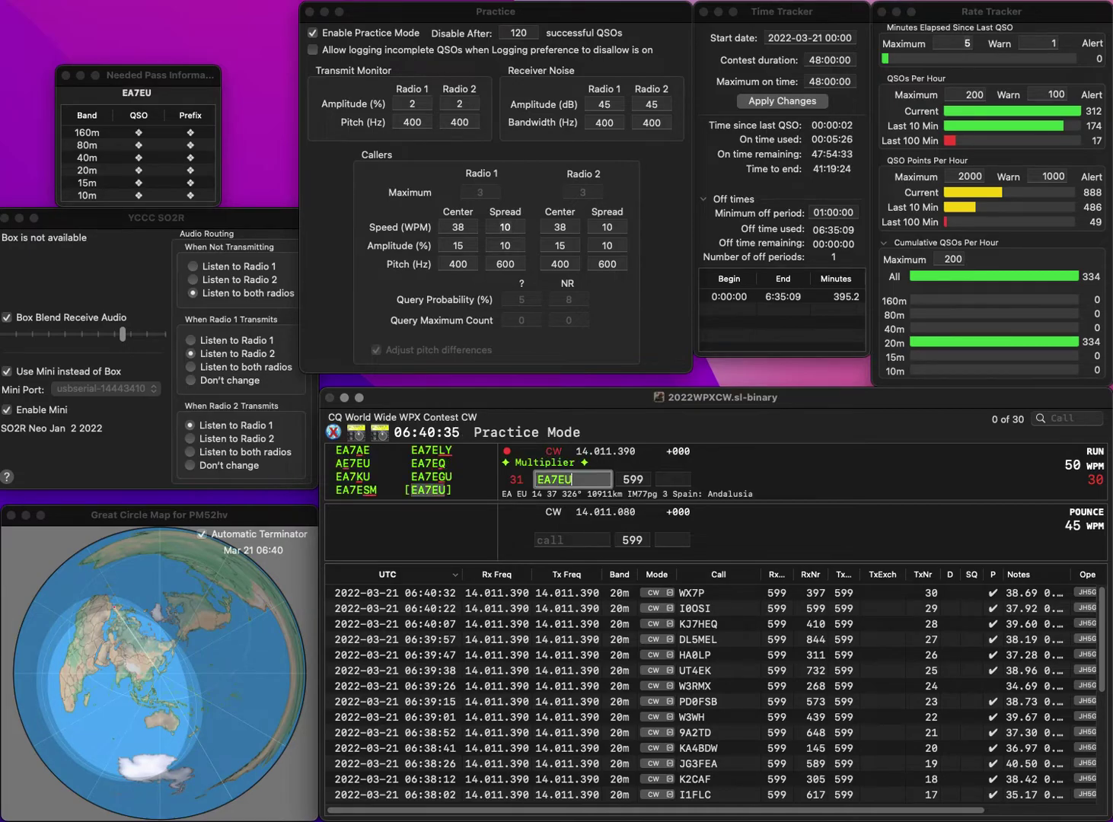
pyautogui.press('Return')
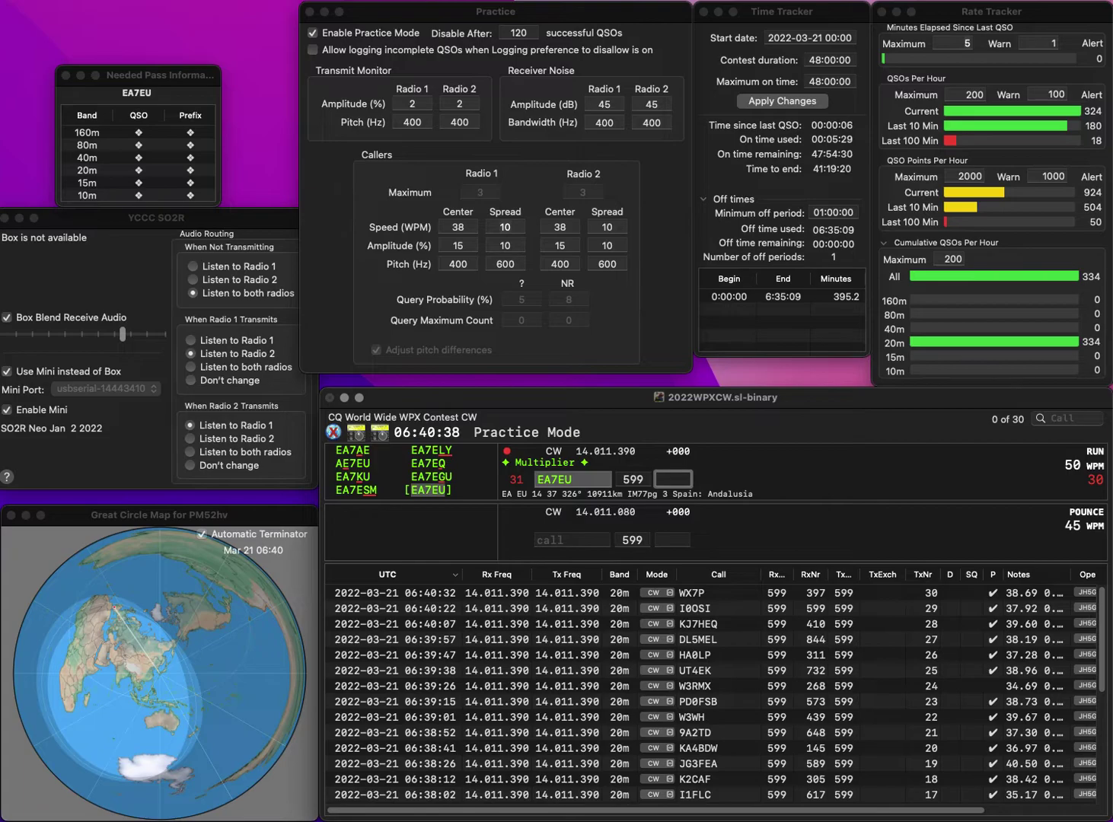
pyautogui.write('95')
pyautogui.press('Return')
pyautogui.write('N')
pyautogui.write('Z')
pyautogui.write('4')
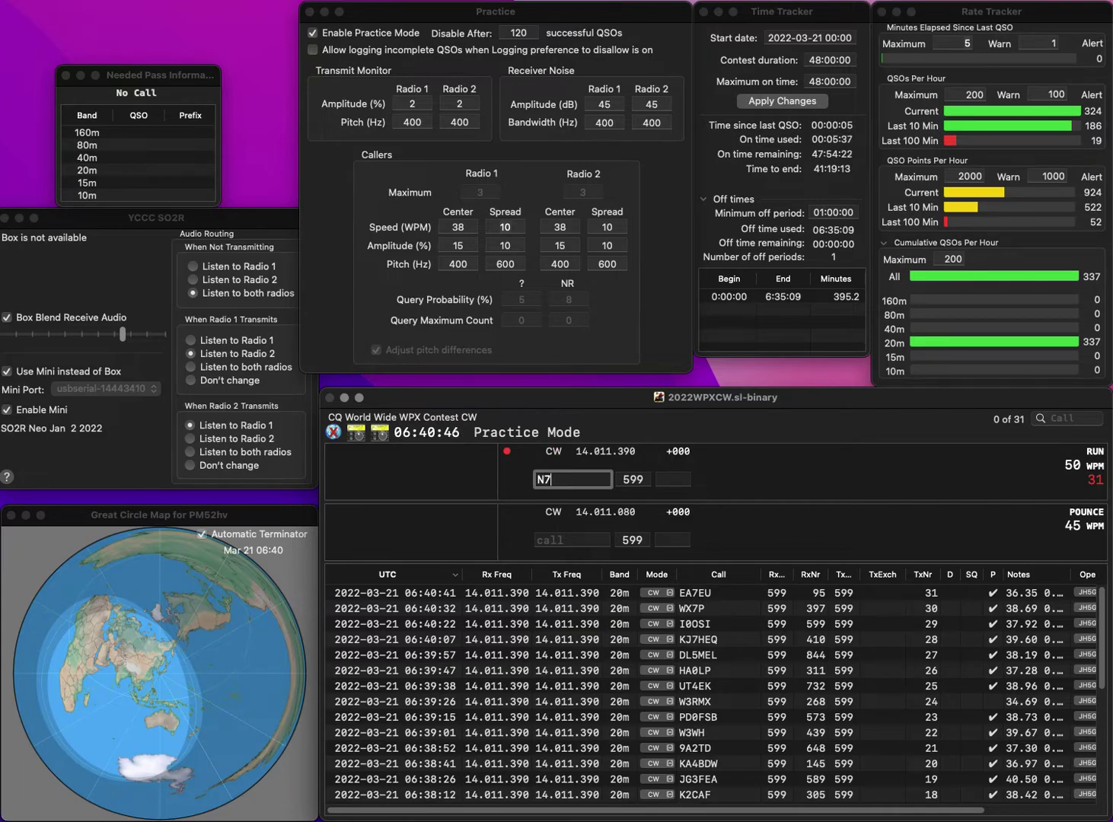
pyautogui.write('VR')
pyautogui.press('Return')
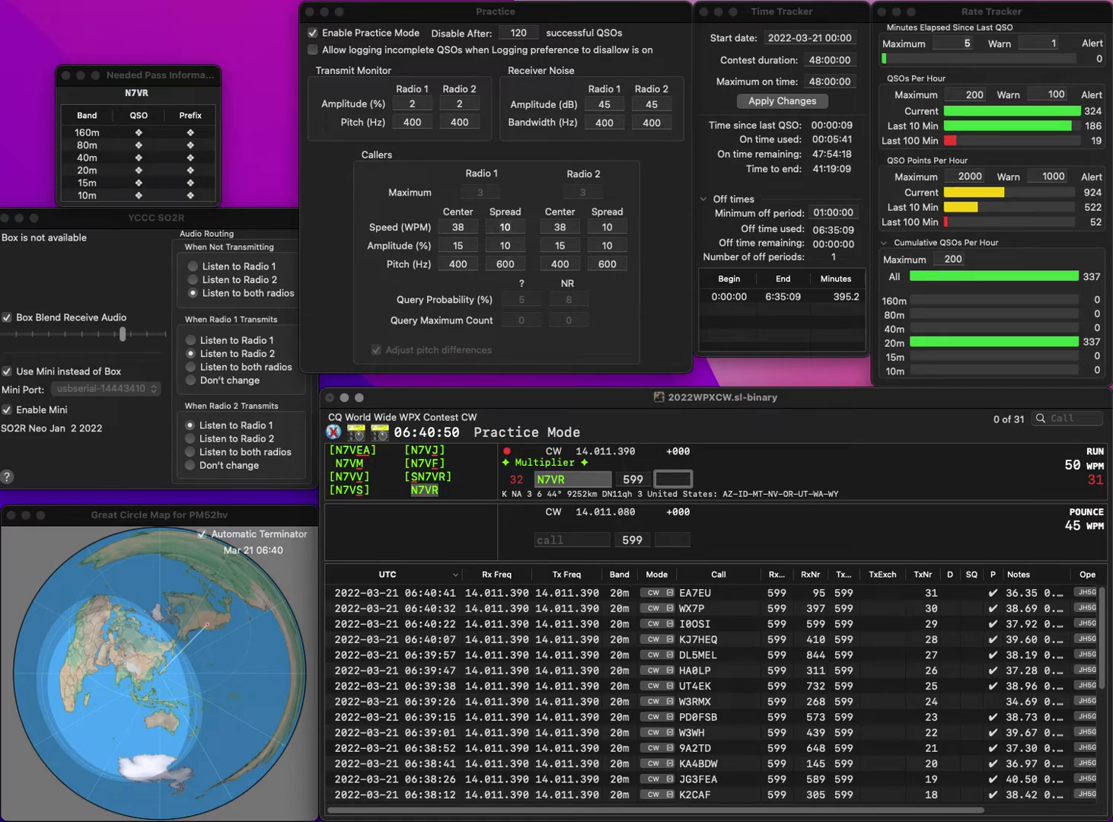
pyautogui.write('842')
pyautogui.press('Return')
pyautogui.write('DM2GG')
pyautogui.press('Return')
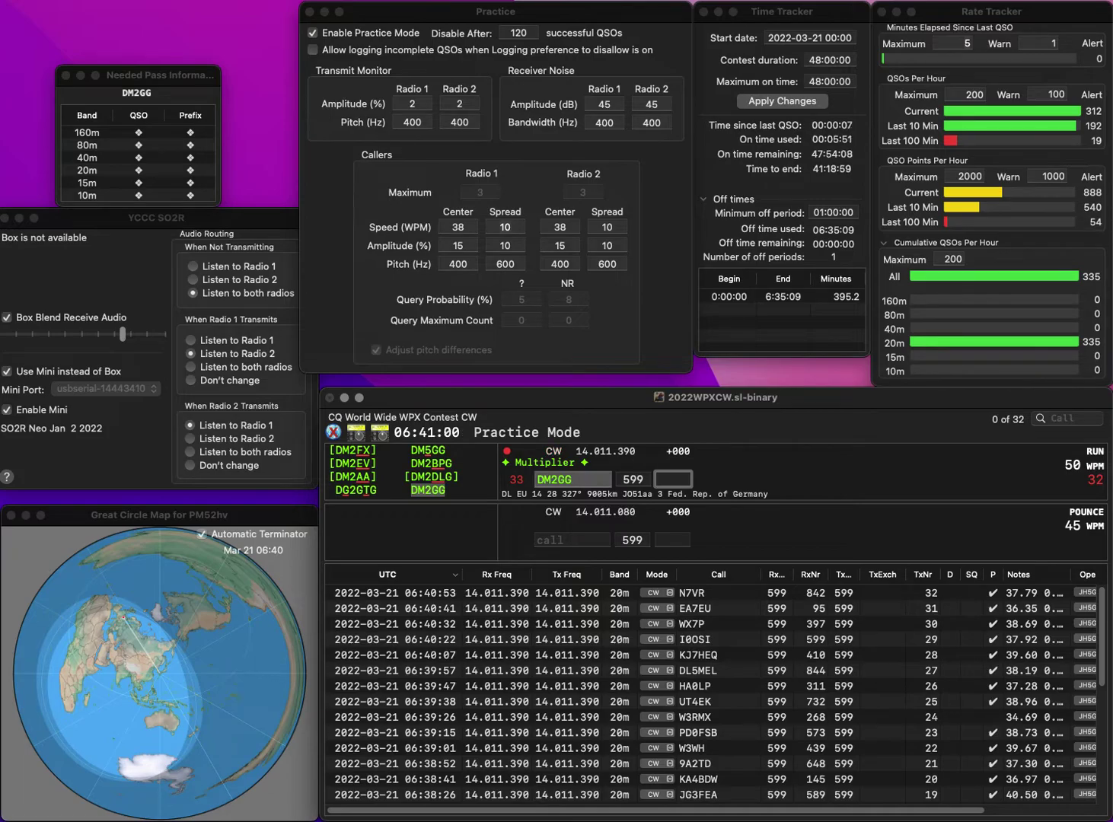
pyautogui.write('378')
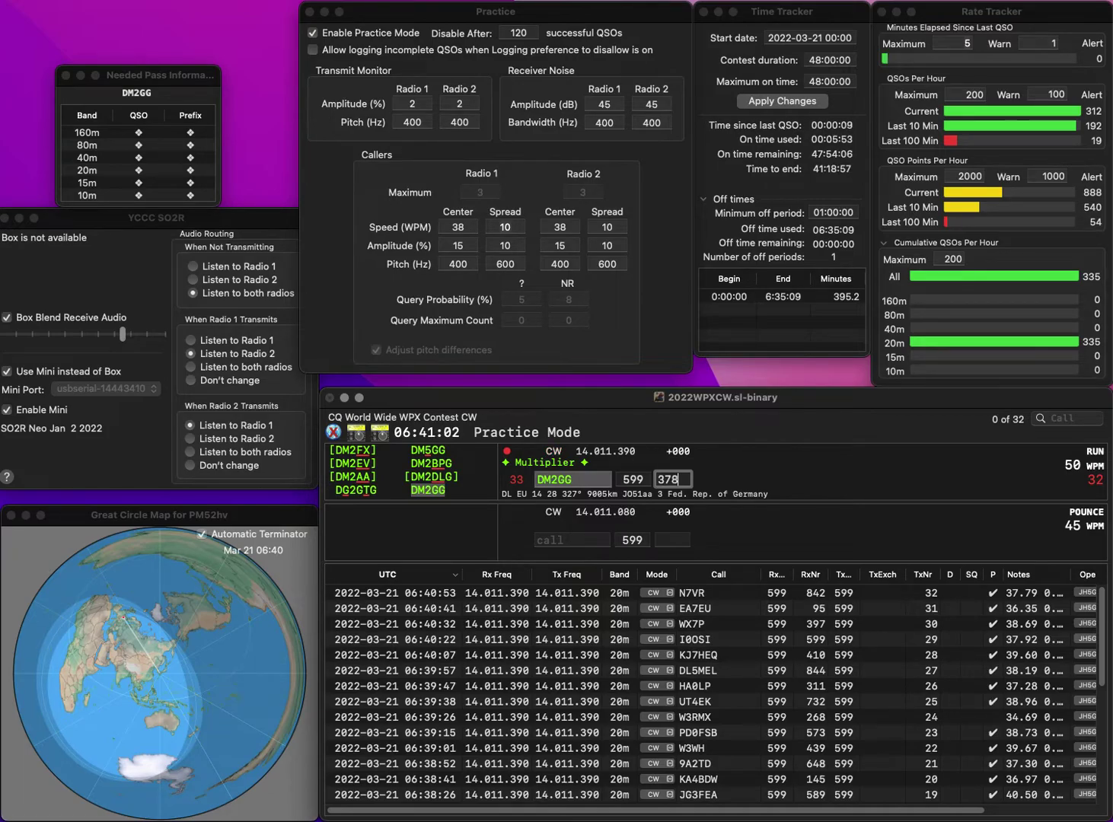
pyautogui.press('Return')
pyautogui.write('N')
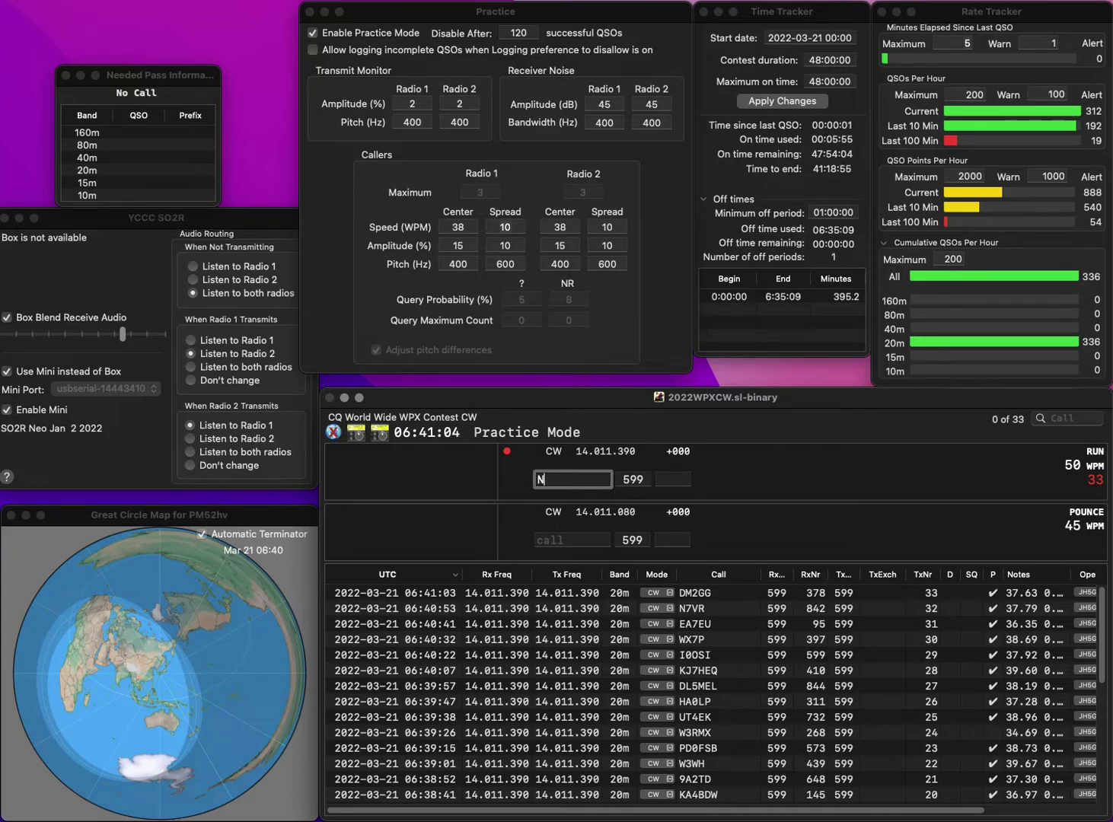
pyautogui.write('0TOW')
pyautogui.press('space')
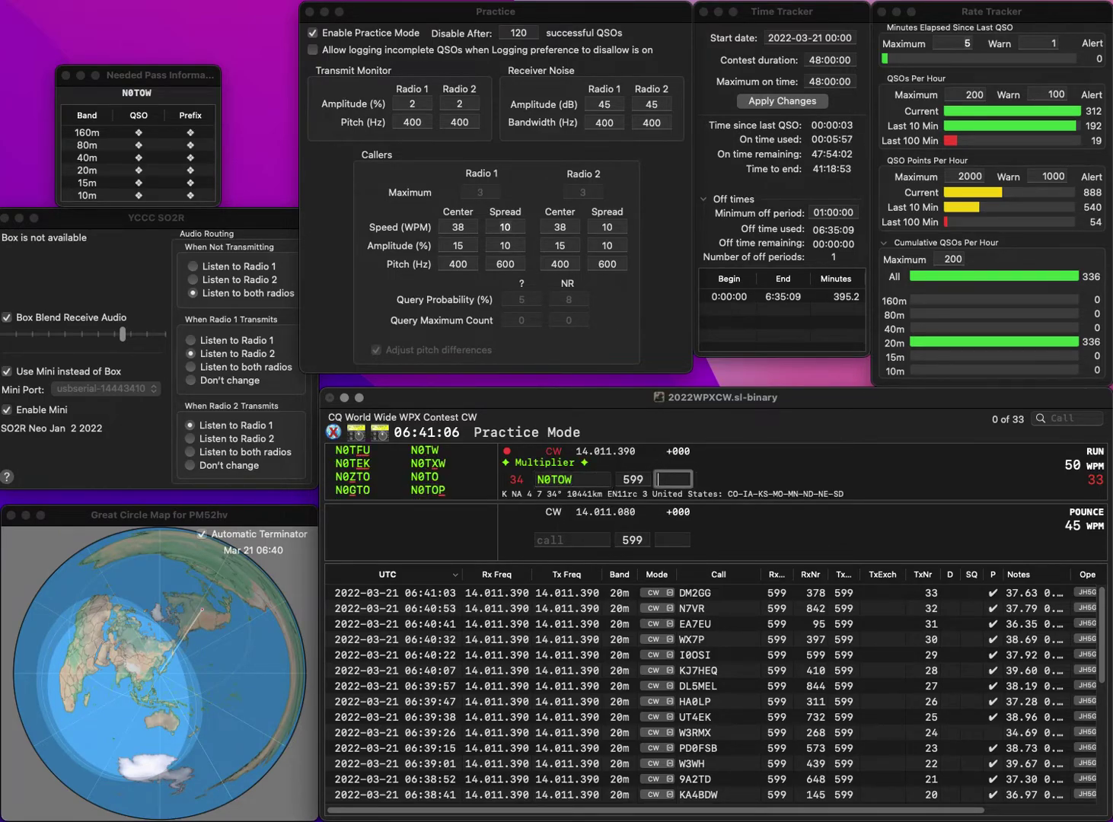
pyautogui.hotkey('shift', 'Tab')
pyautogui.write('N0TOP')
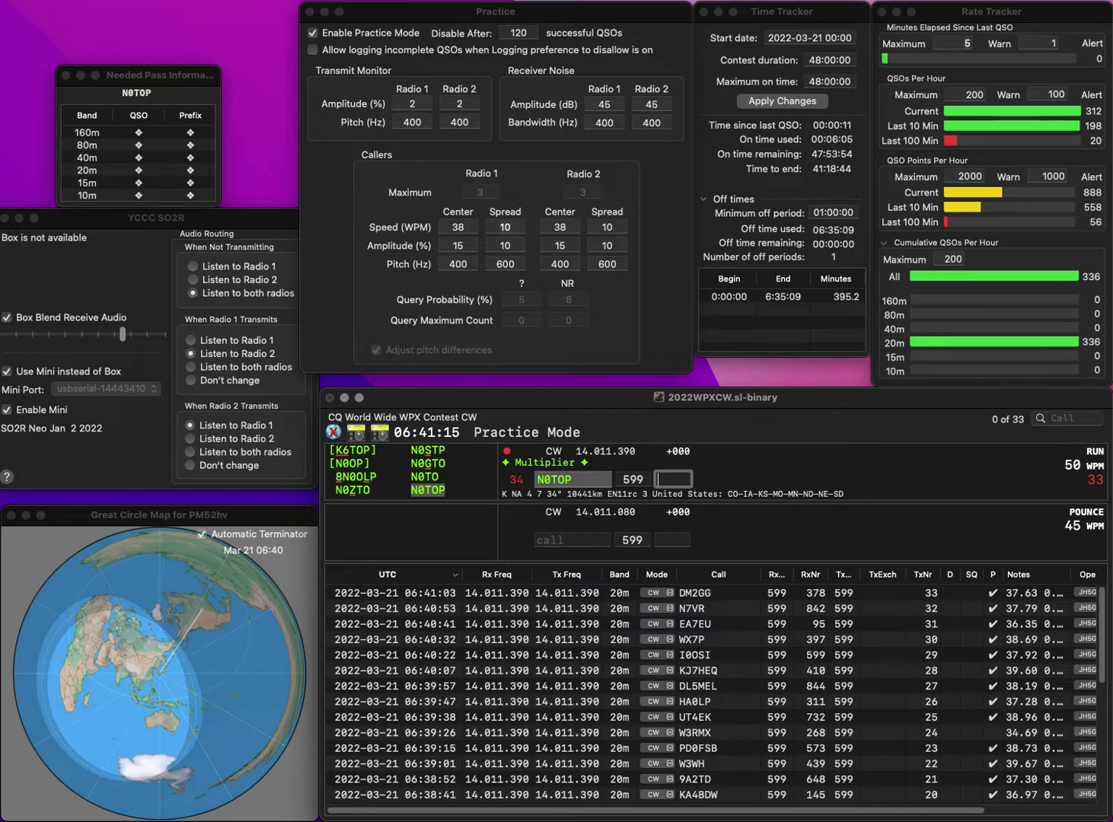
pyautogui.write('729')
pyautogui.press('Return')
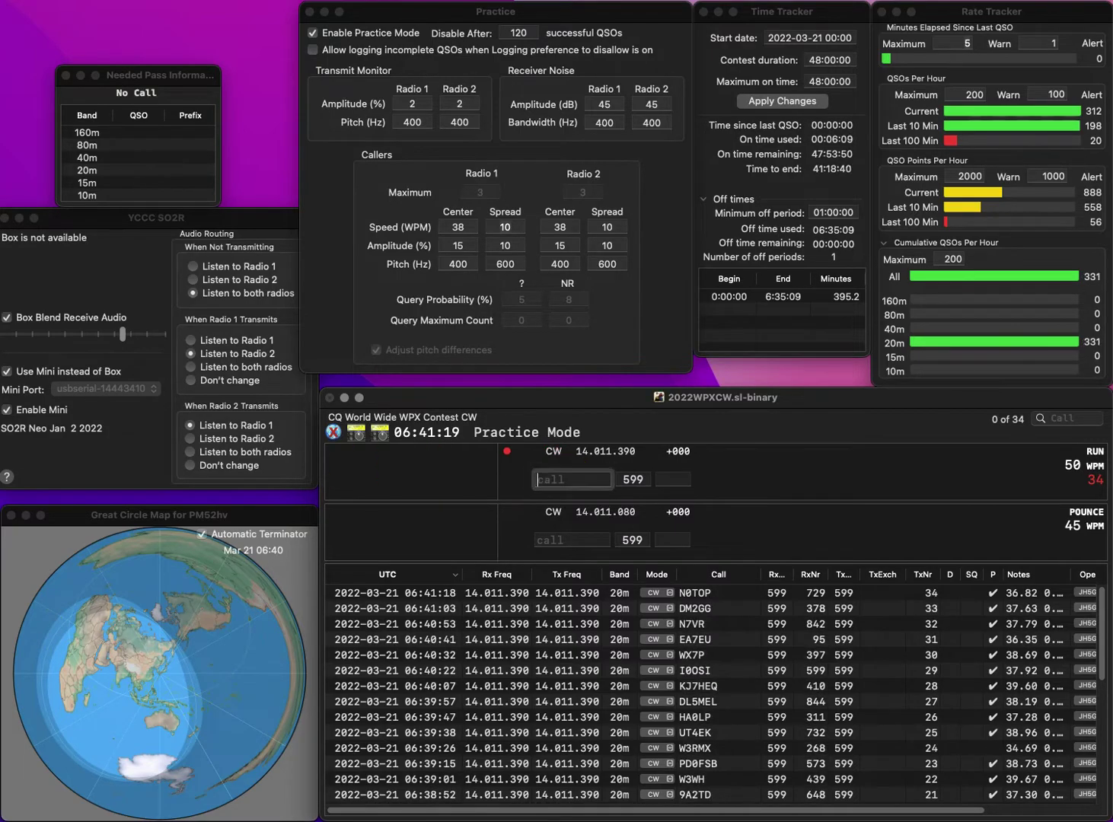
pyautogui.write('AD')
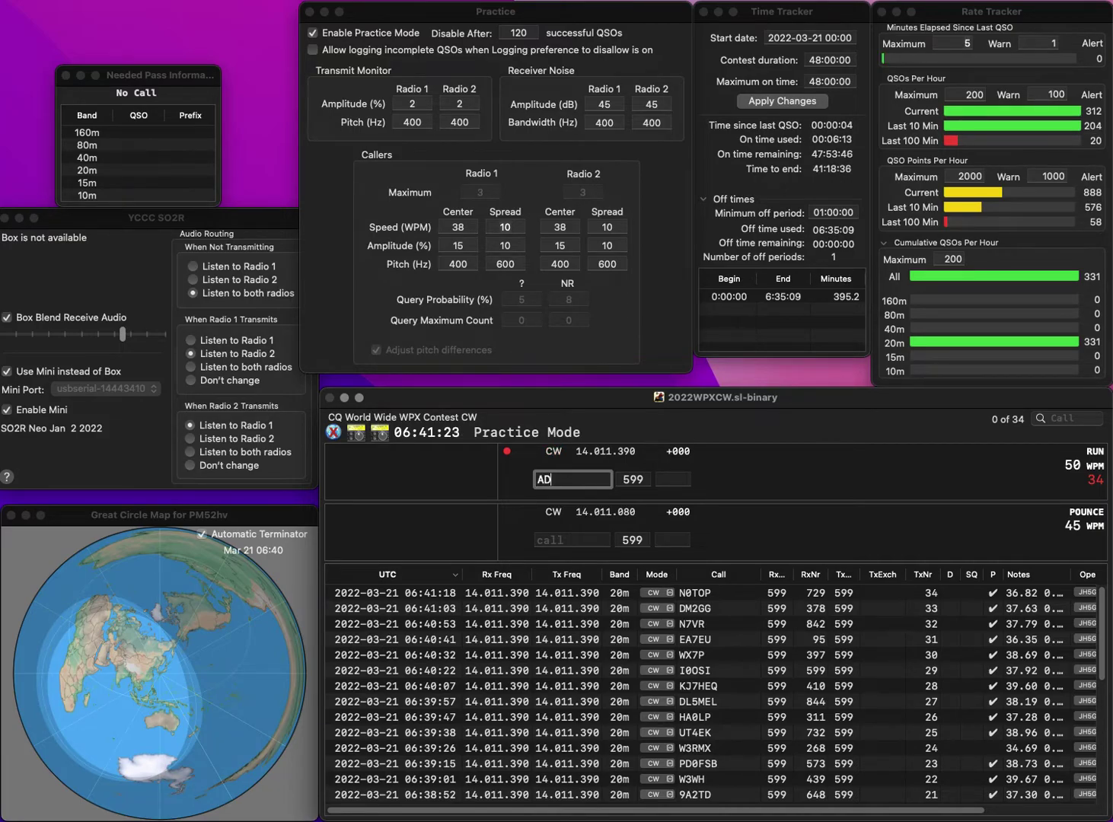
pyautogui.write('1C')
pyautogui.press('space')
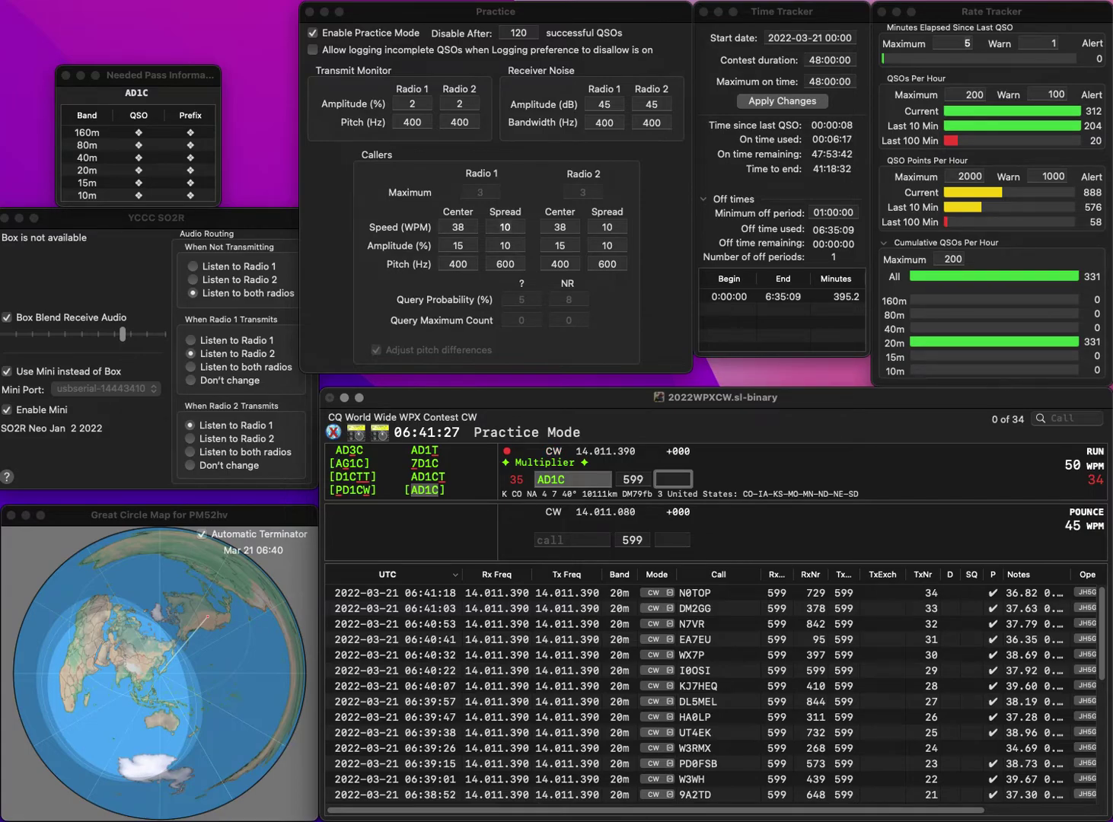
pyautogui.write('851')
pyautogui.press('Return')
pyautogui.write('K')
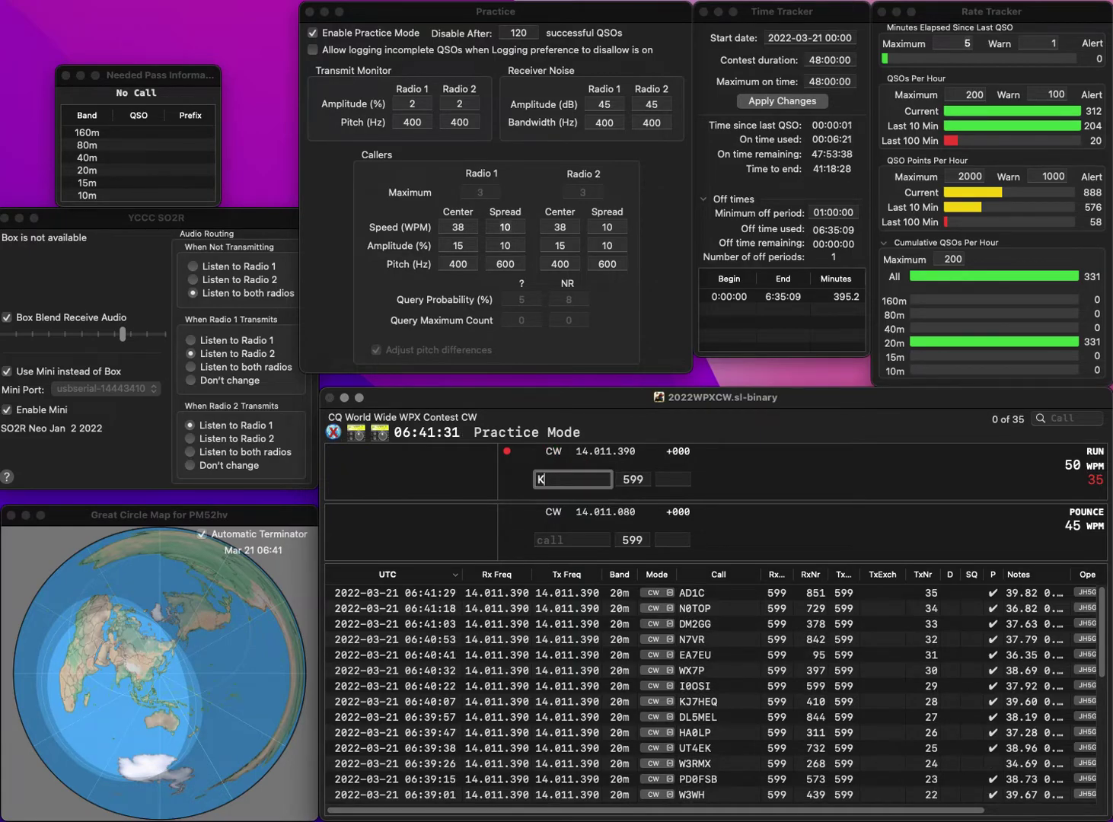
pyautogui.write('8WAR')
pyautogui.press('space')
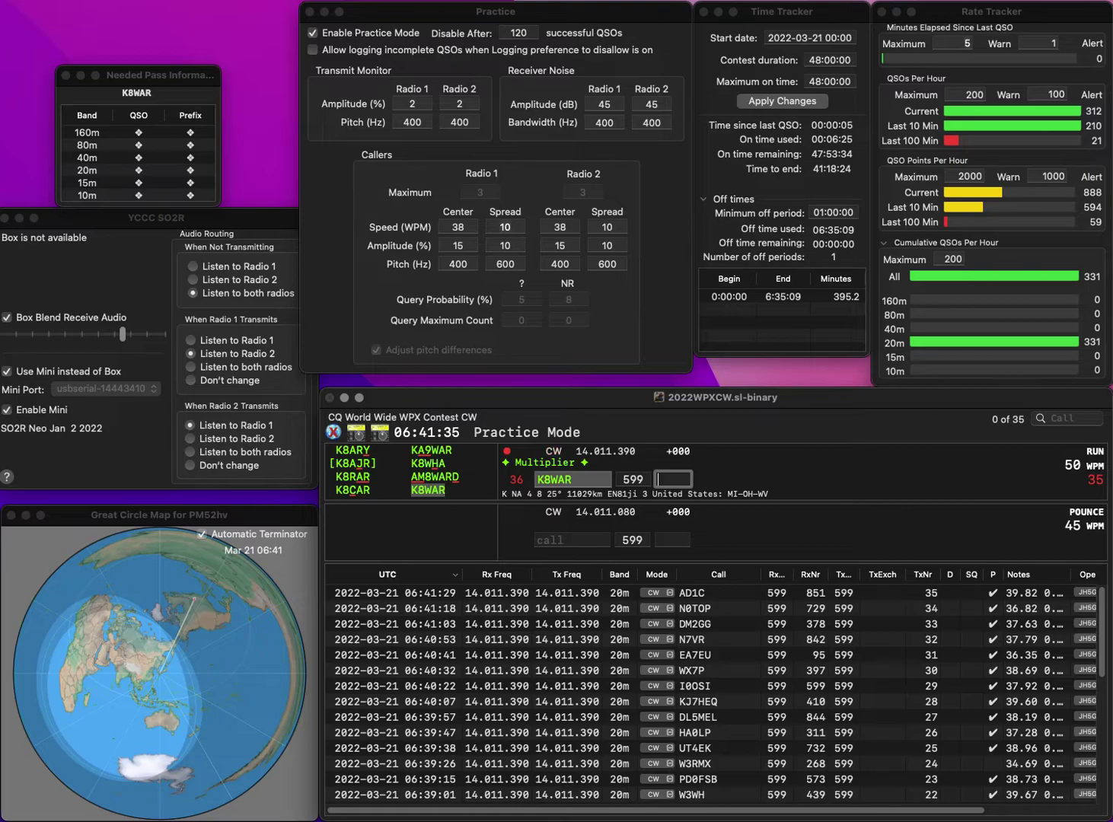
pyautogui.write('47')
pyautogui.press('Return')
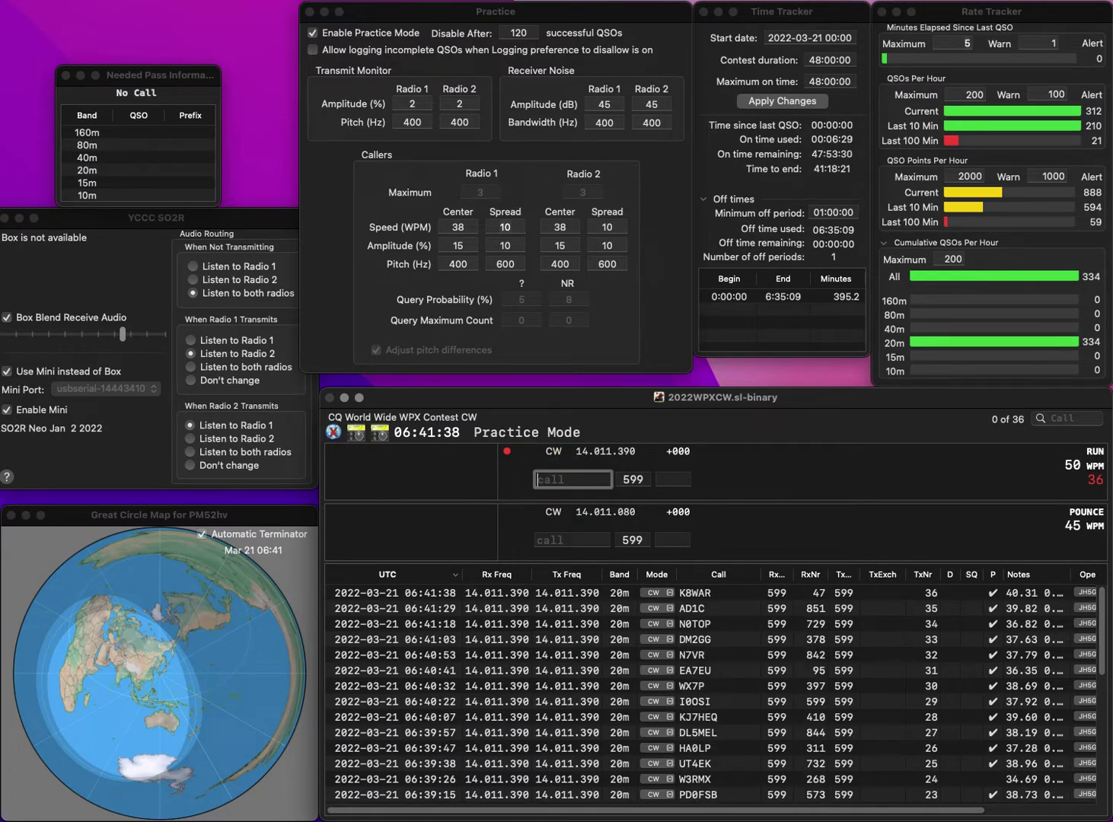
pyautogui.write('WD4LS')
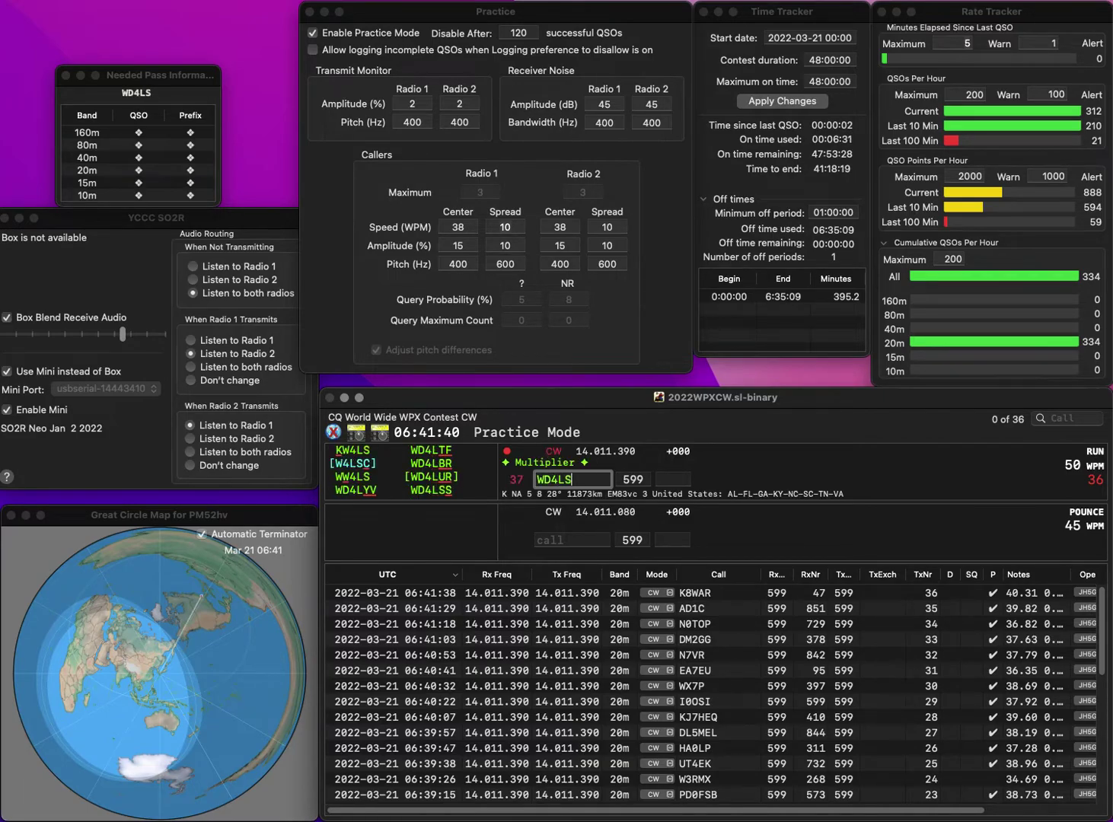
pyautogui.write('S')
pyautogui.press('space')
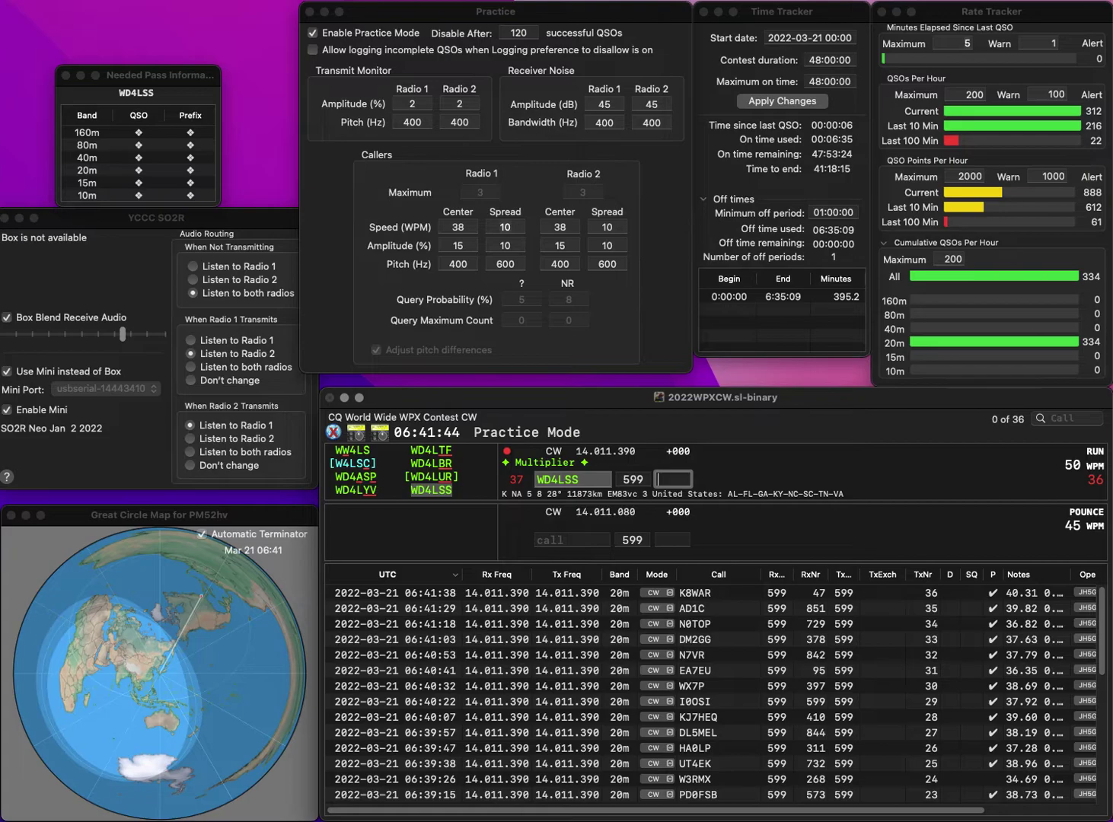
pyautogui.write('396')
pyautogui.press('Return')
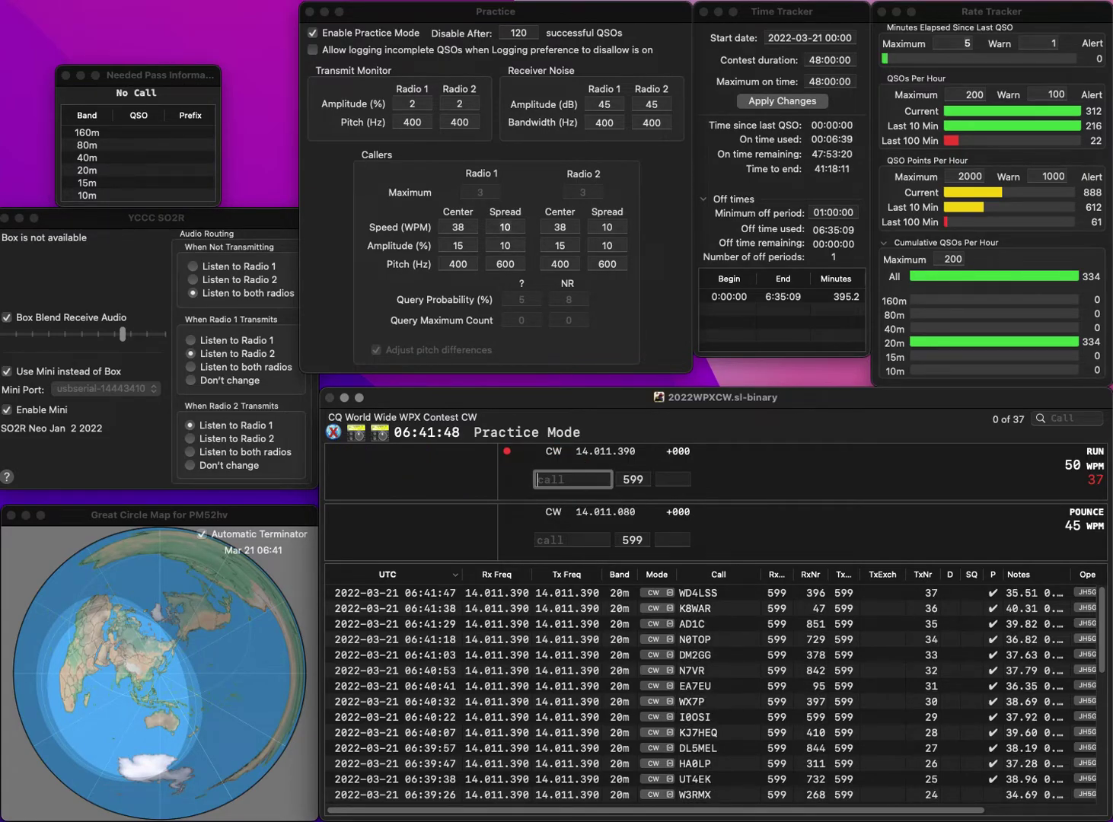
pyautogui.write('KF0AI')
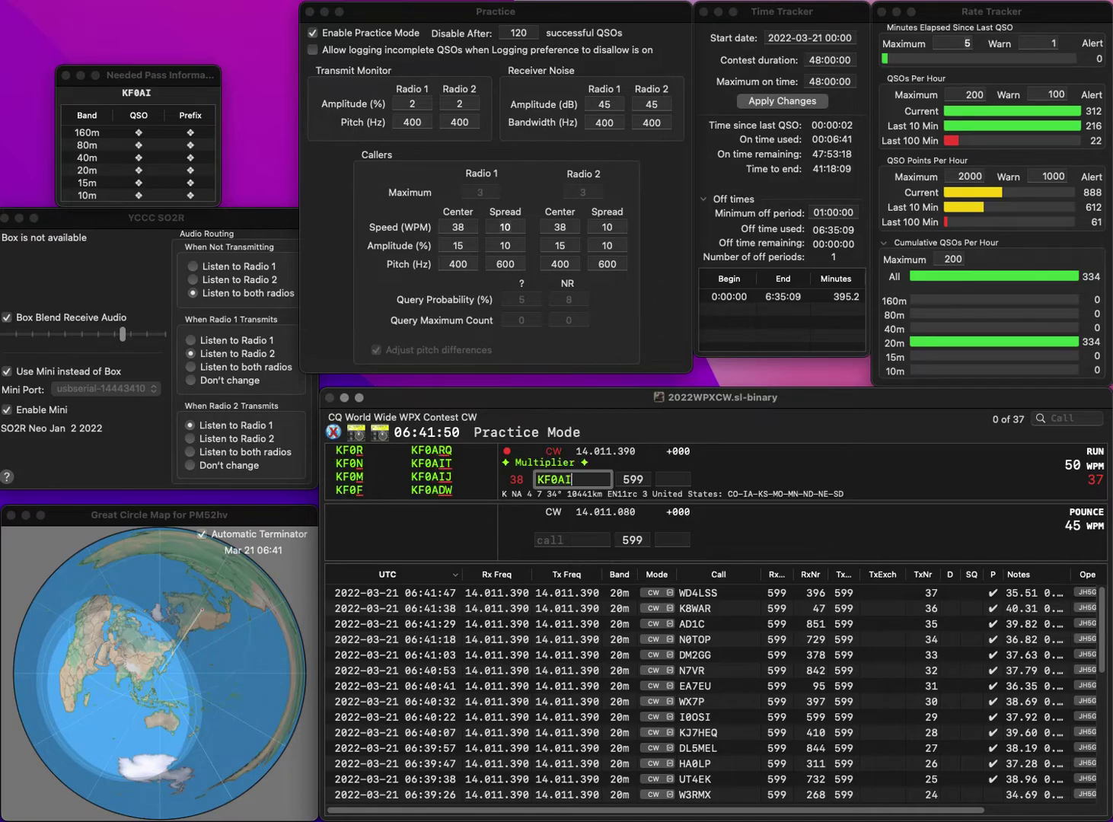
pyautogui.write('J')
pyautogui.press('Return')
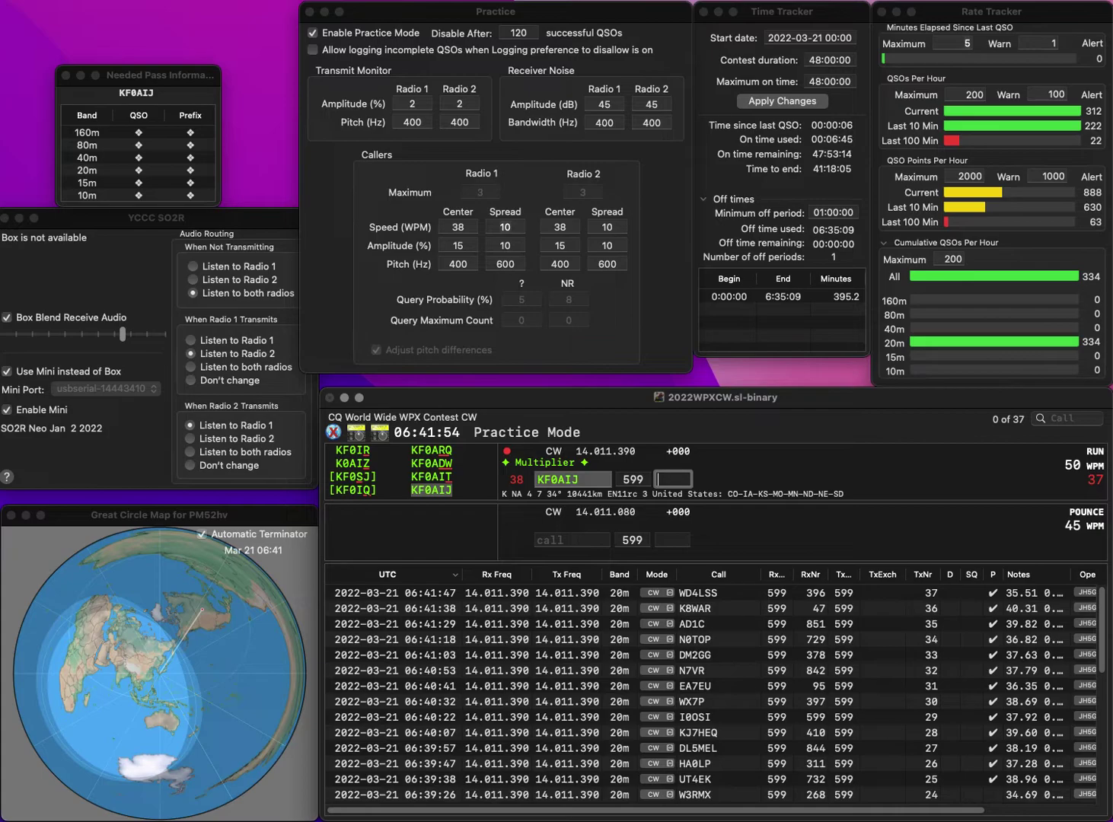
pyautogui.write('67')
pyautogui.press('Return')
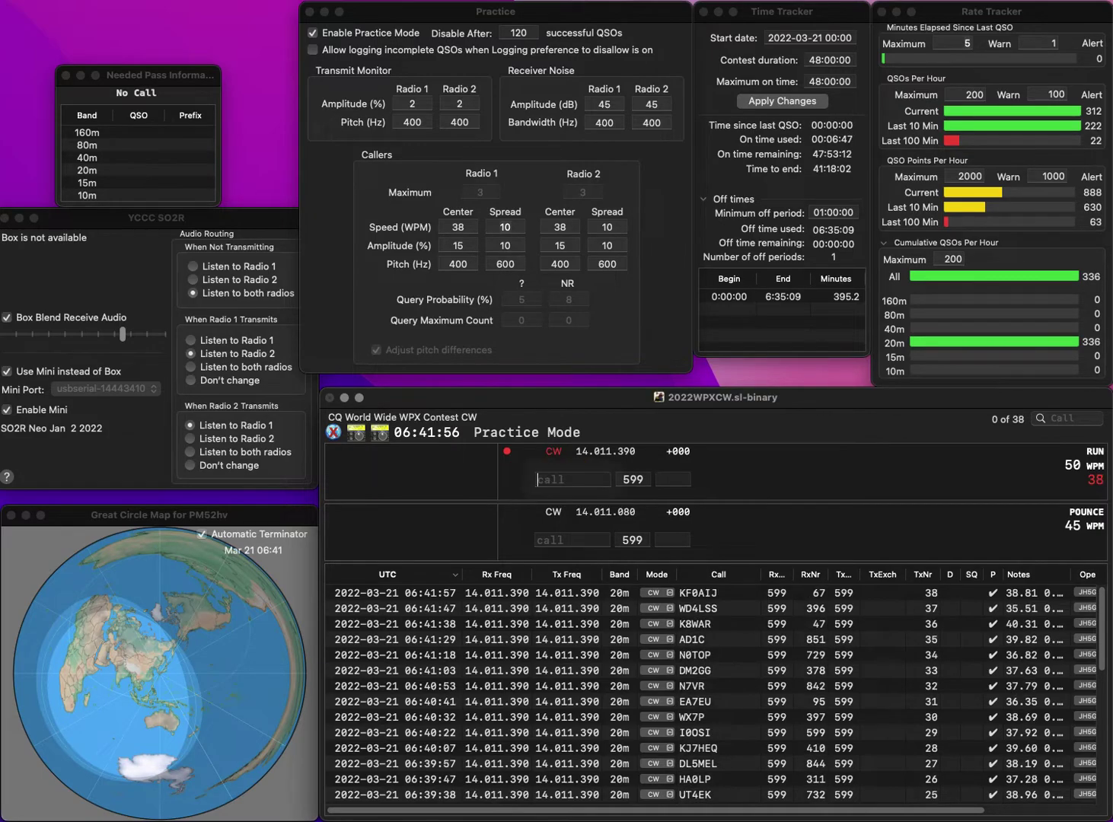
pyautogui.write('WE5TM')
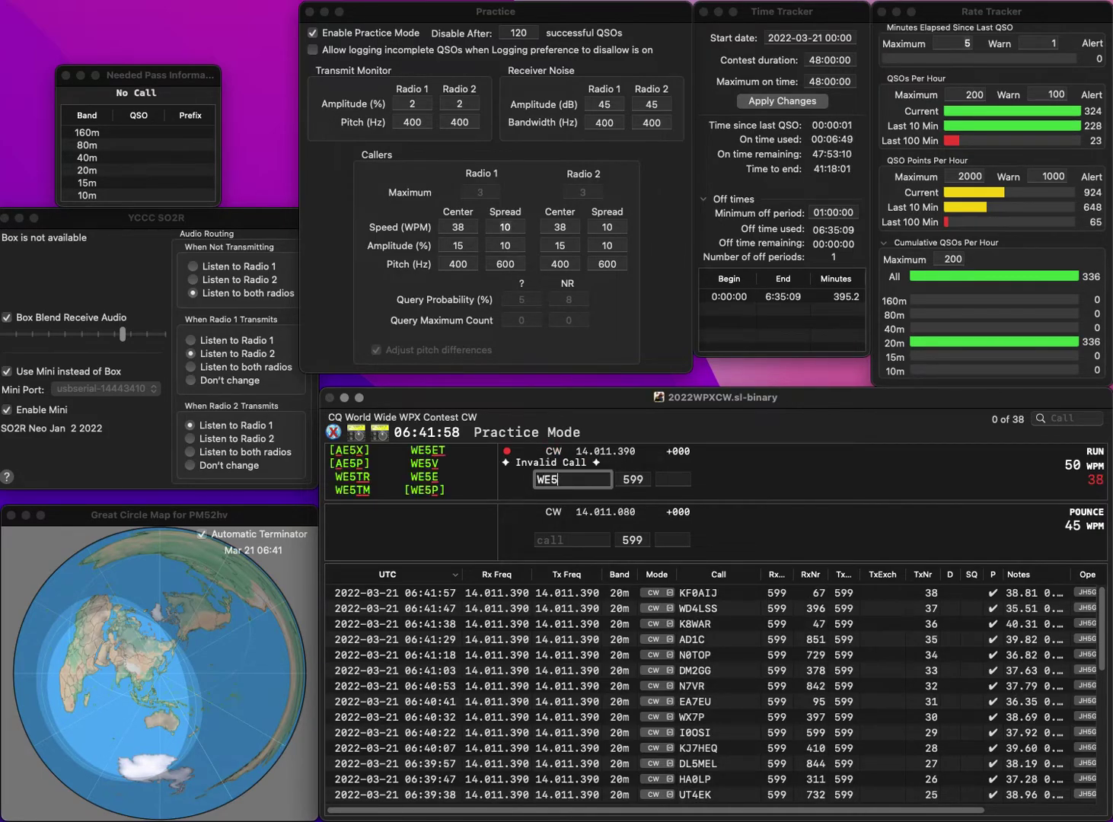
pyautogui.press('Return')
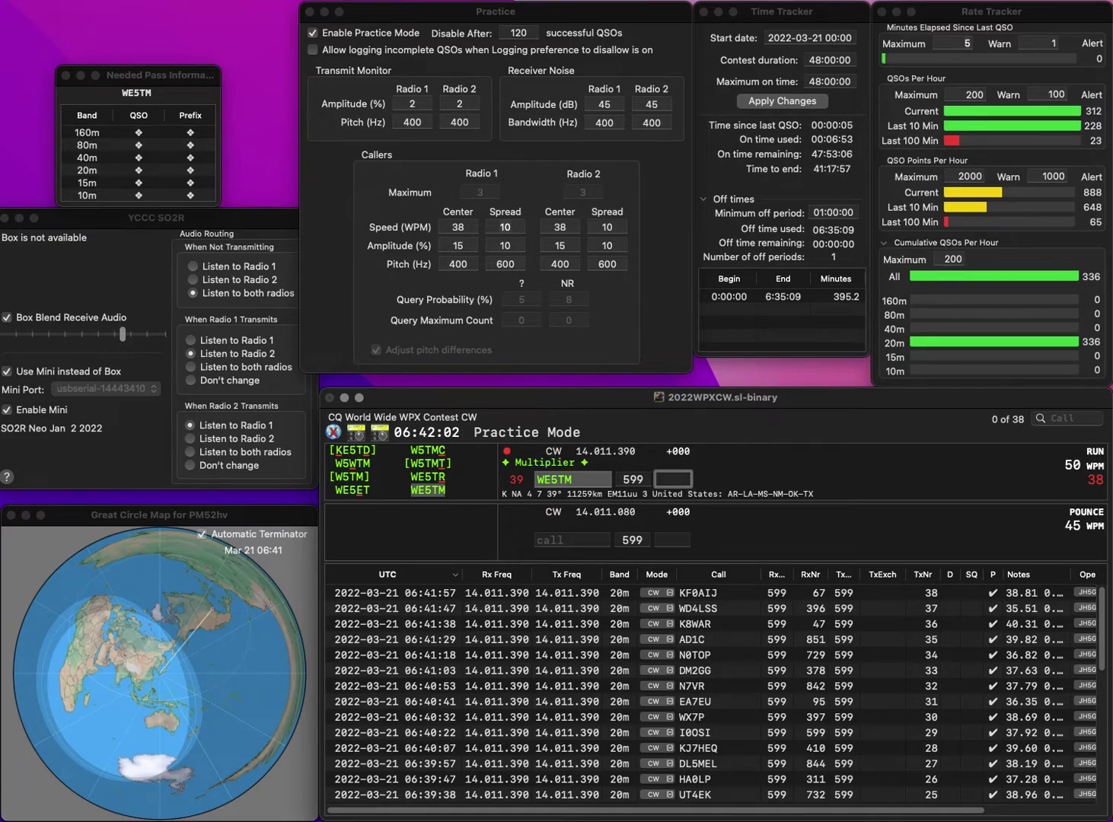
pyautogui.write('713')
pyautogui.press('Return')
# Enter caller DF0BW on the run radio, correcting the suffix to BW, and log the contact with received number 505
pyautogui.write('DF0DW')
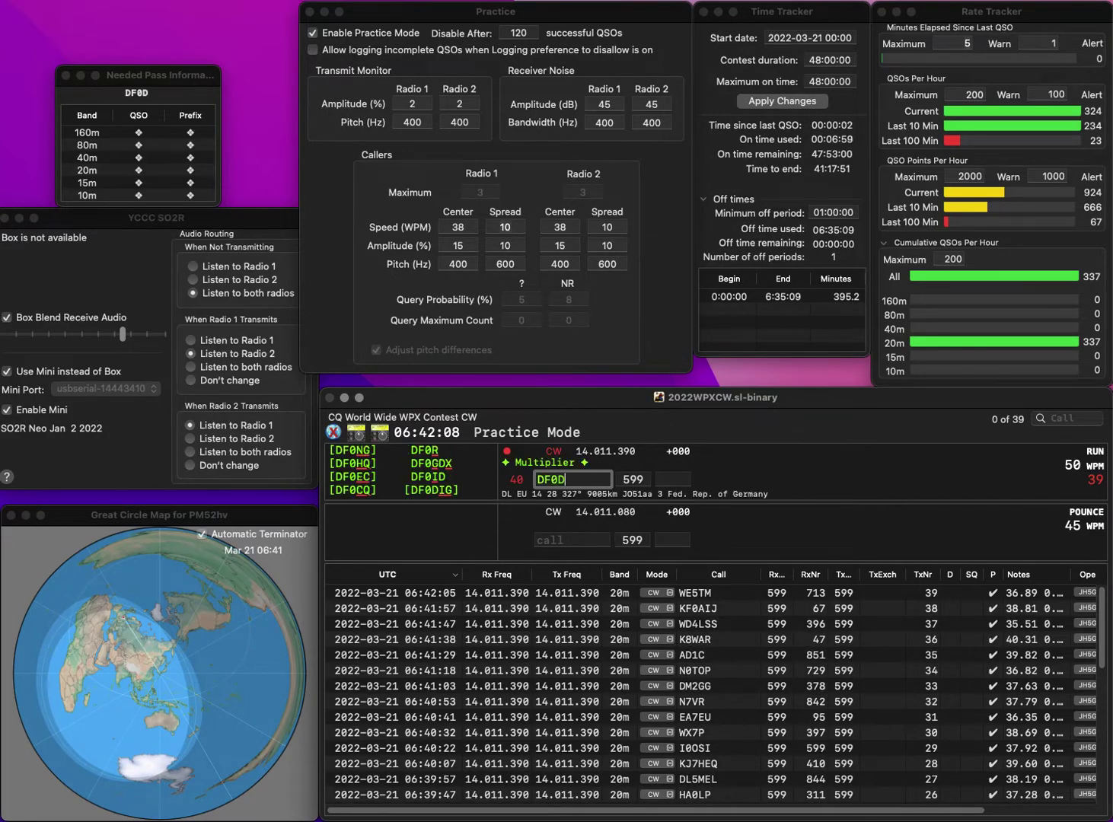
pyautogui.press('BackSpace')
pyautogui.press('BackSpace')
pyautogui.write('BW')
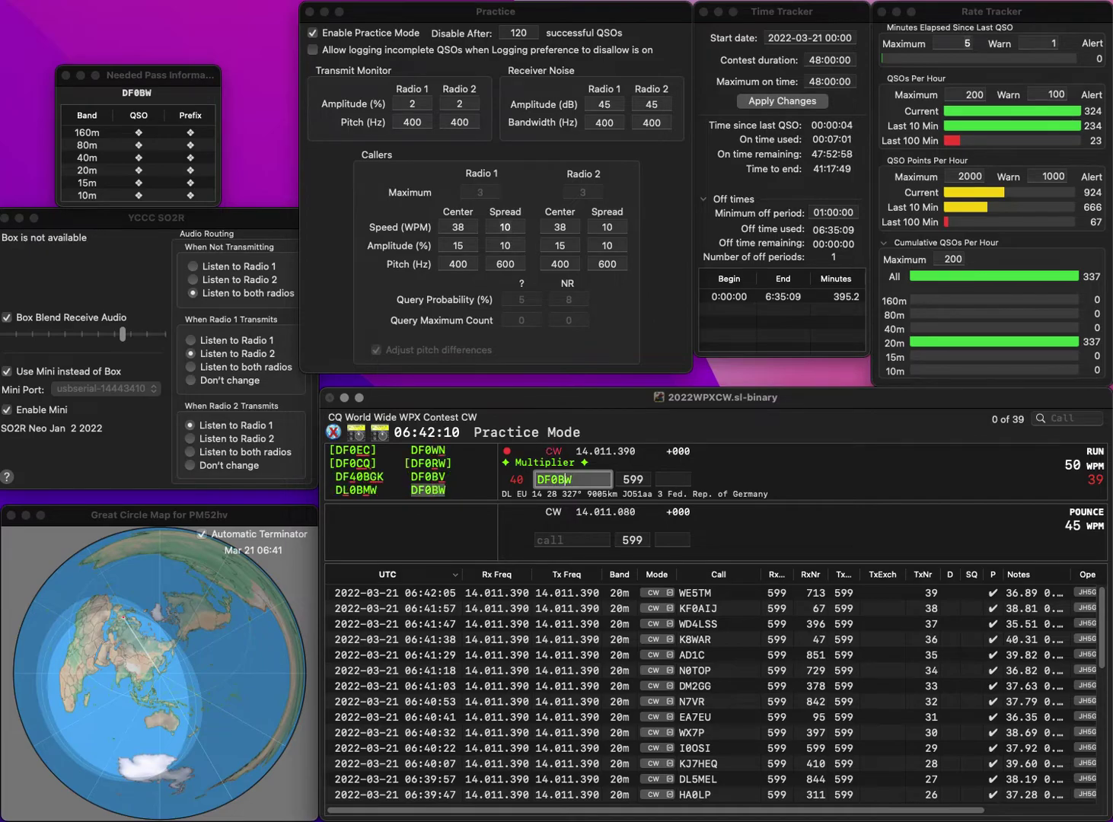
pyautogui.press('space')
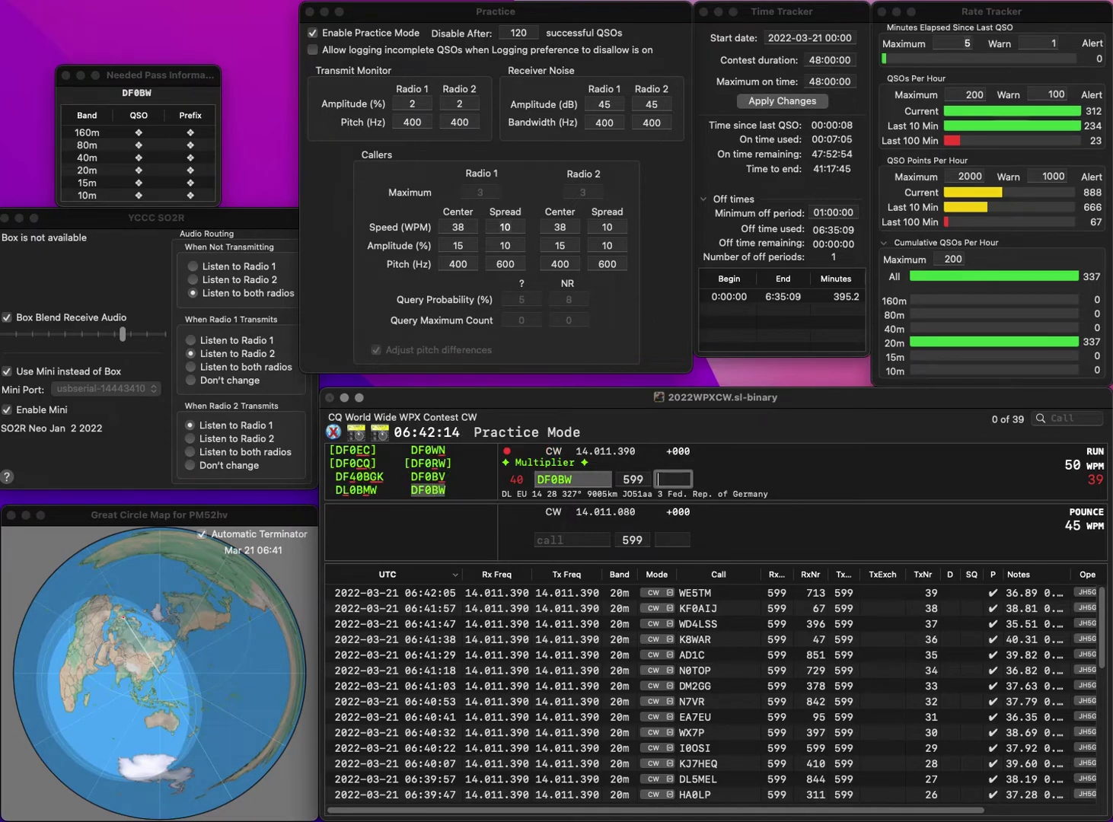
pyautogui.write('505')
pyautogui.press('Return')
pyautogui.write('IZ1AV')
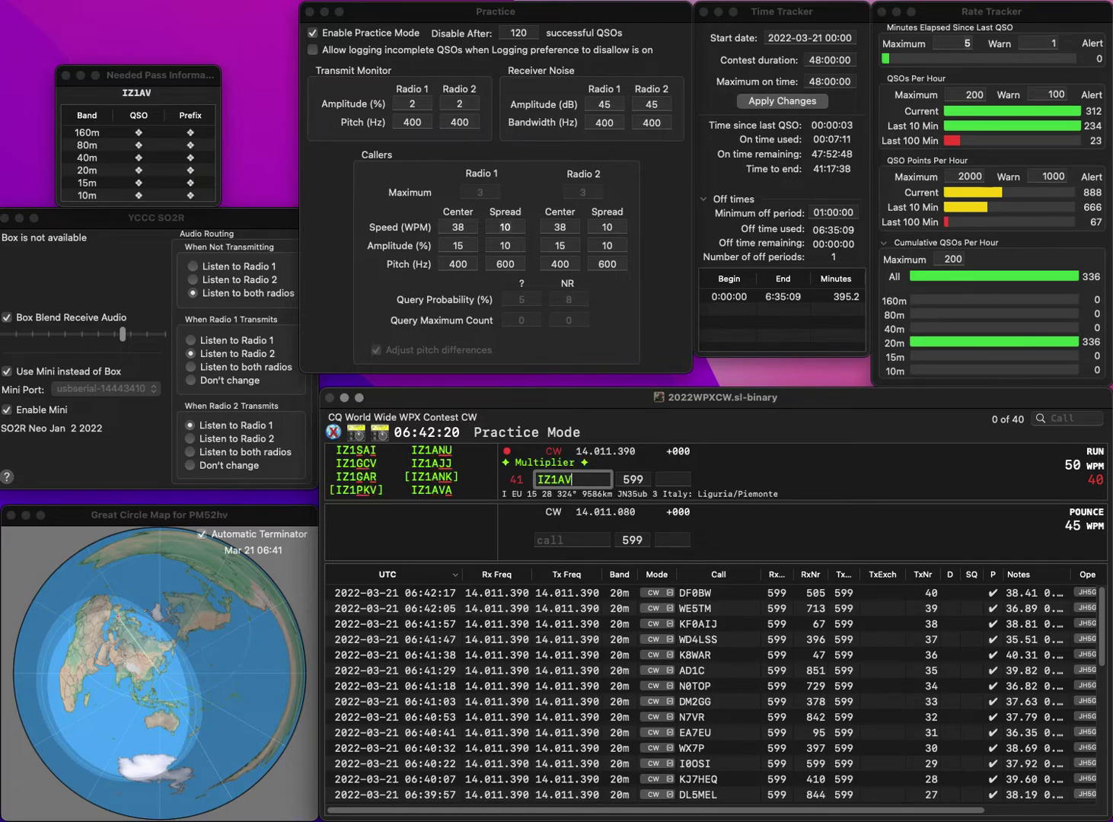
pyautogui.write('A')
pyautogui.press('space')
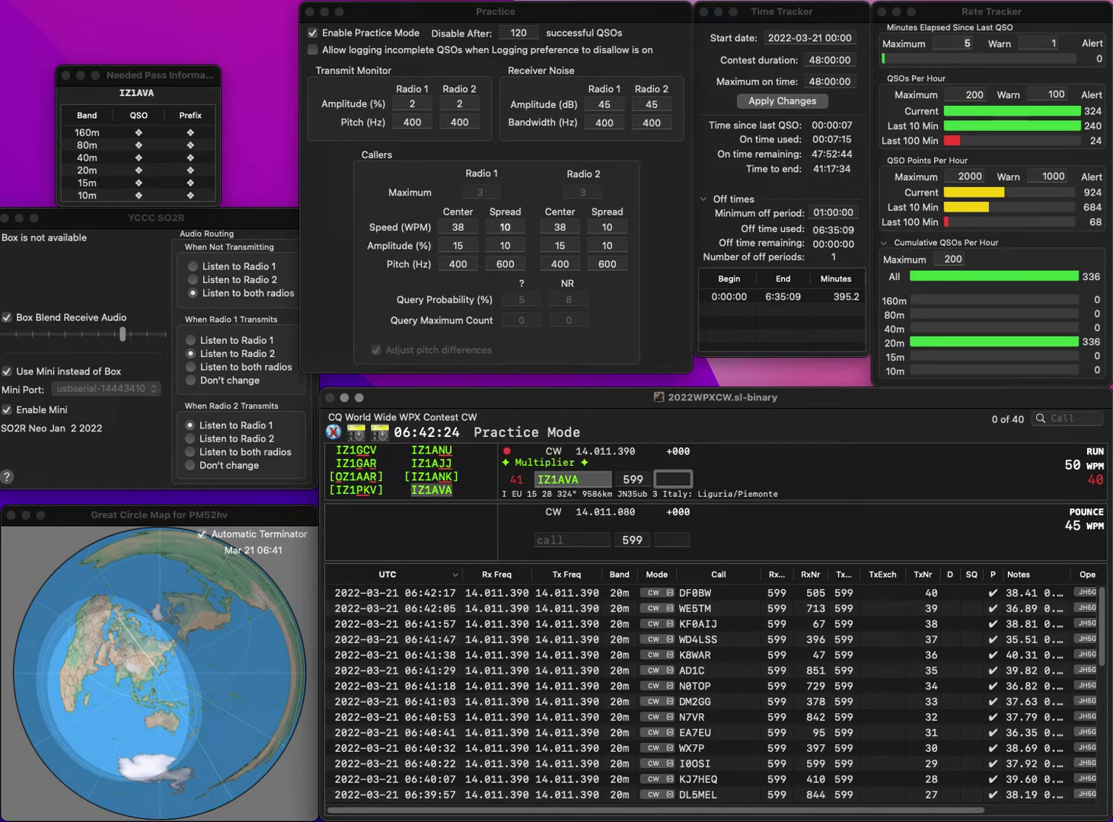
pyautogui.write('919')
pyautogui.press('Return')
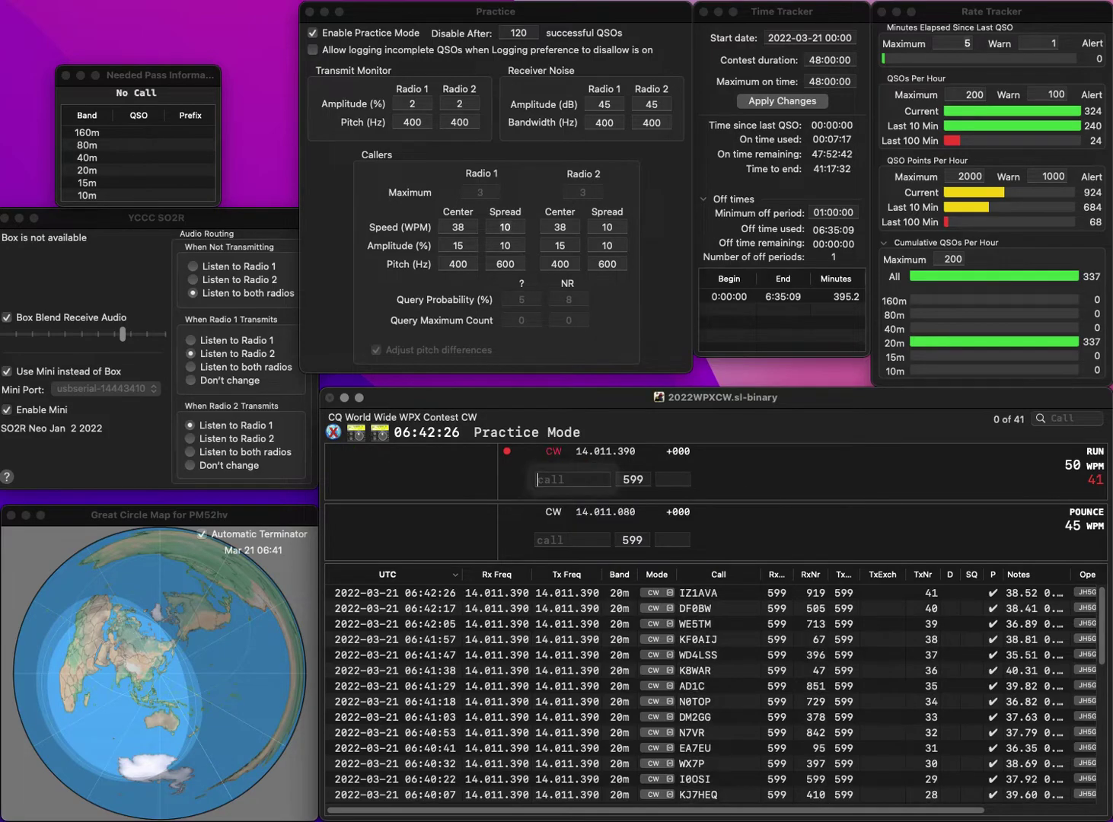
pyautogui.write('N9')
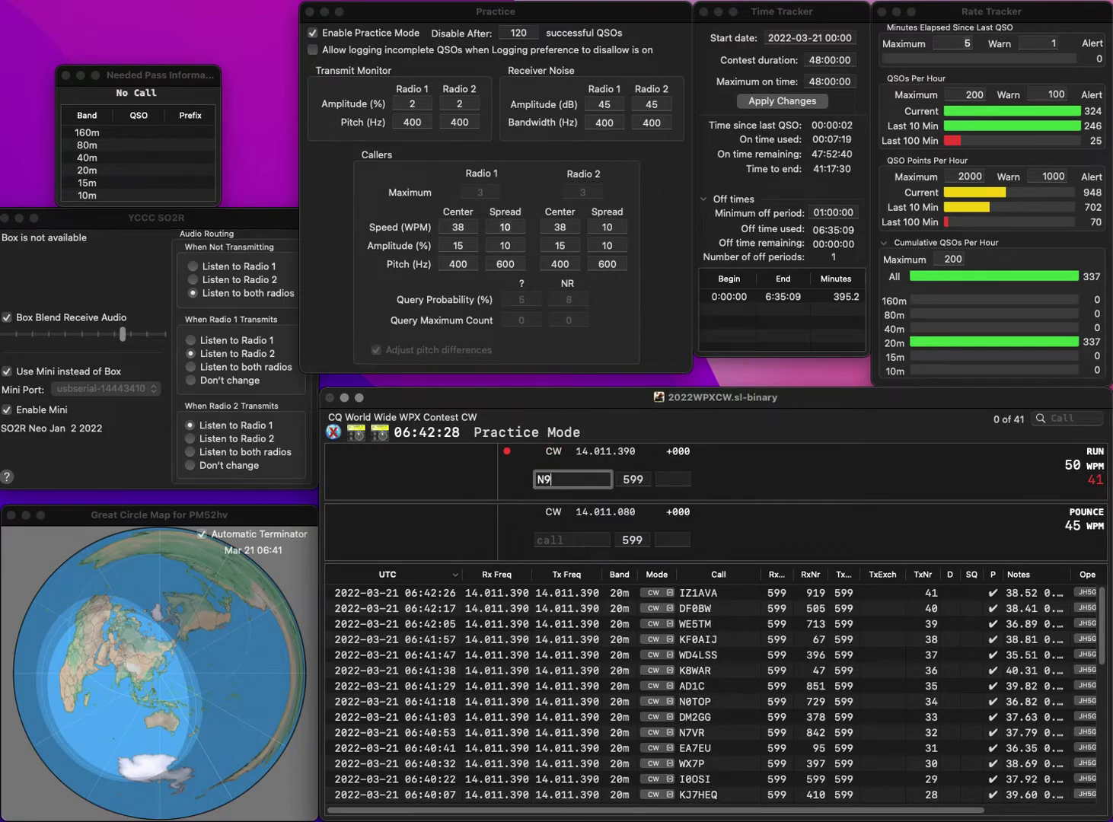
pyautogui.write('GZ')
pyautogui.press('space')
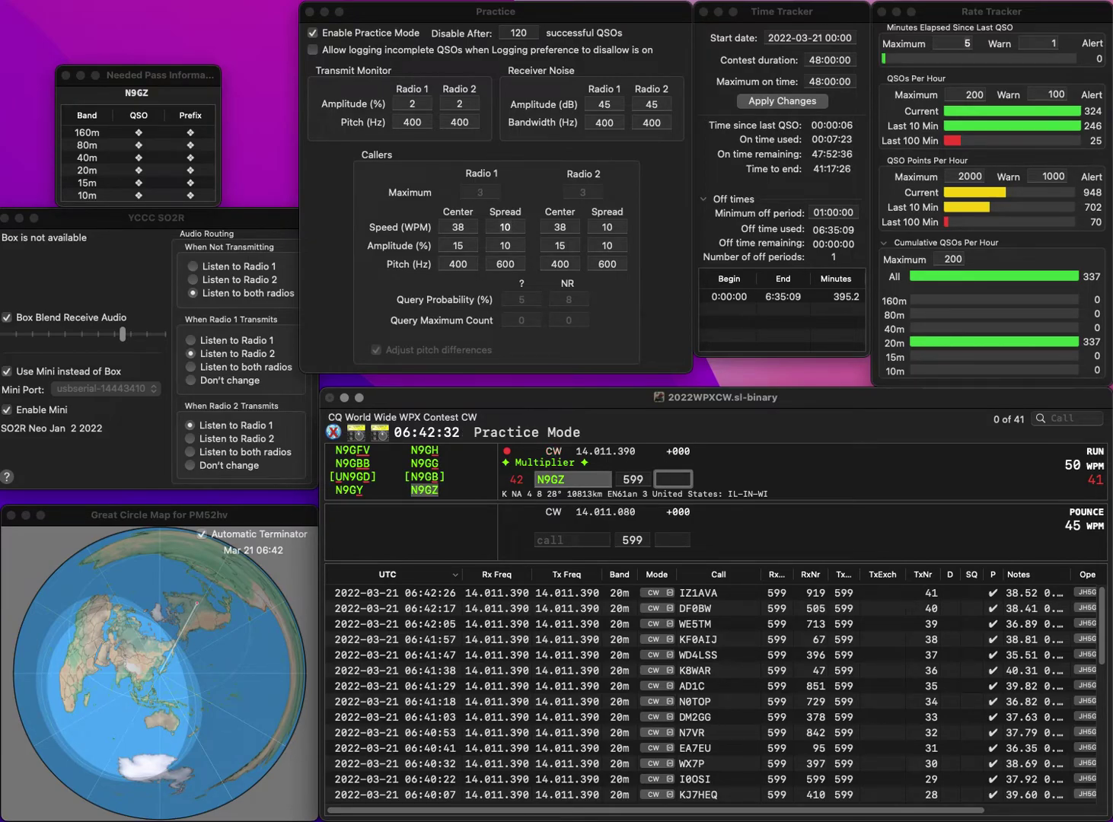
pyautogui.write('12')
pyautogui.press('Return')
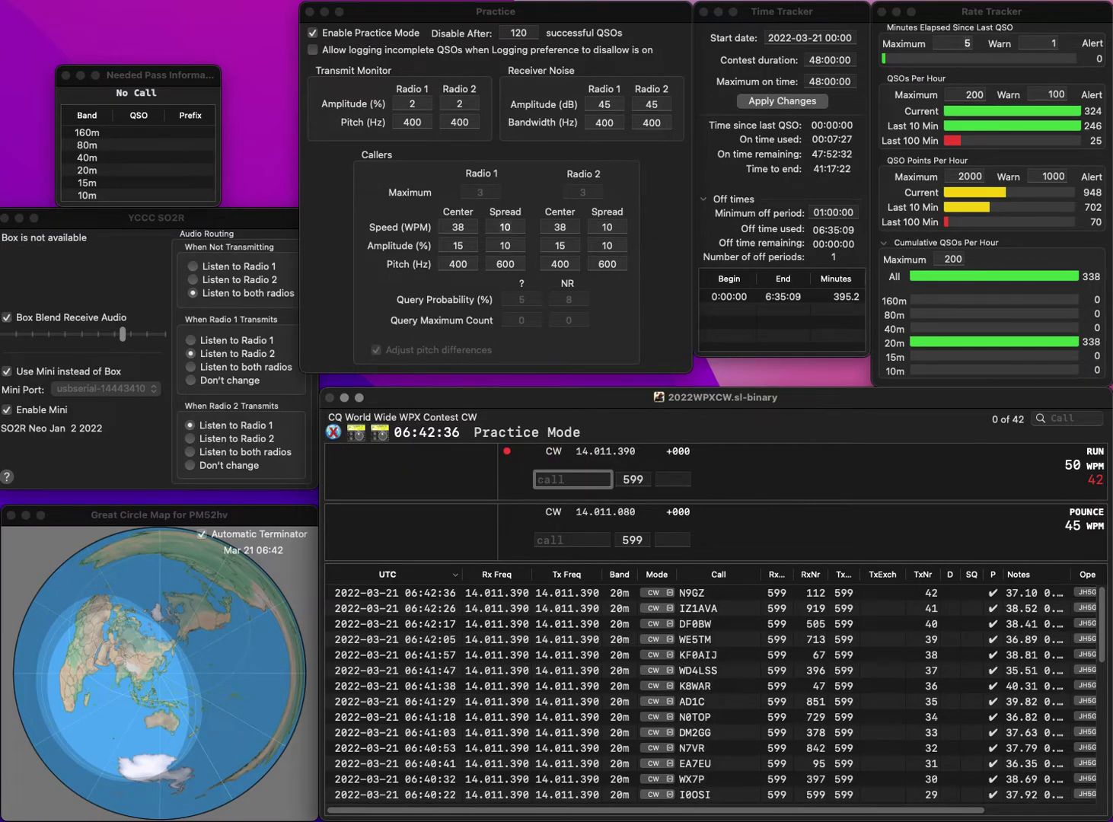
pyautogui.write('K4M')
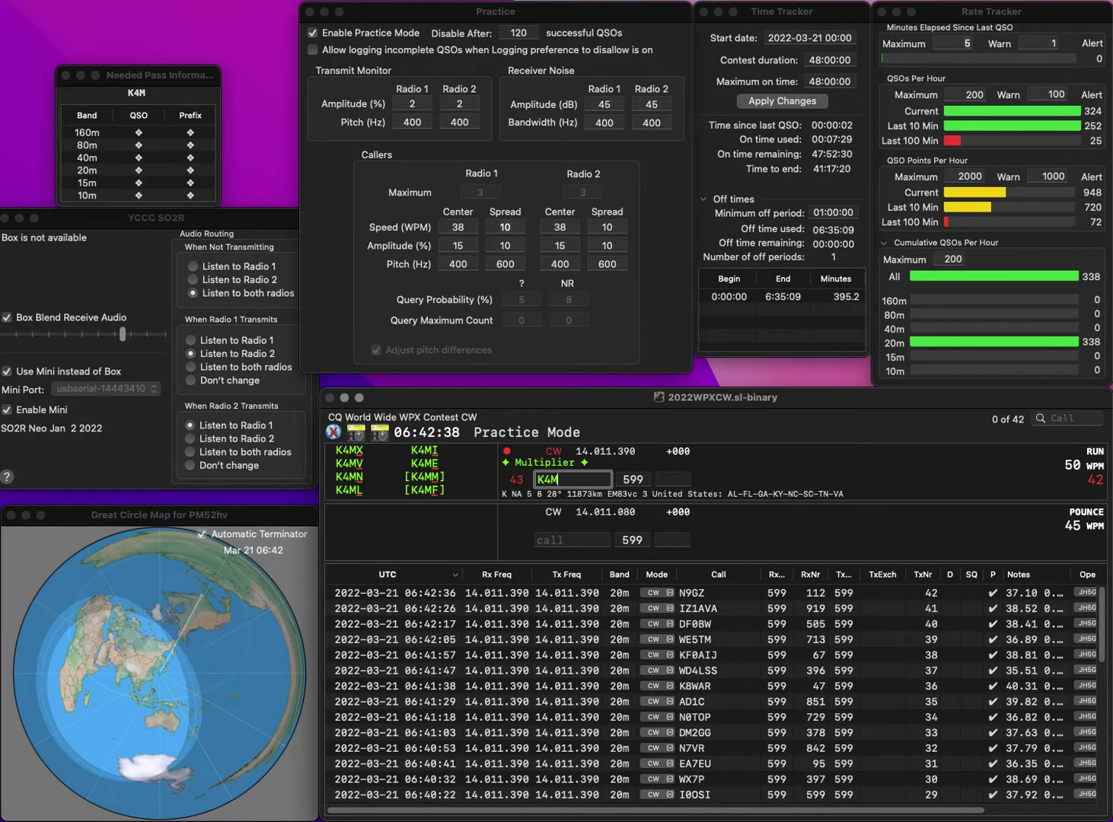
pyautogui.write('L')
pyautogui.press('space')
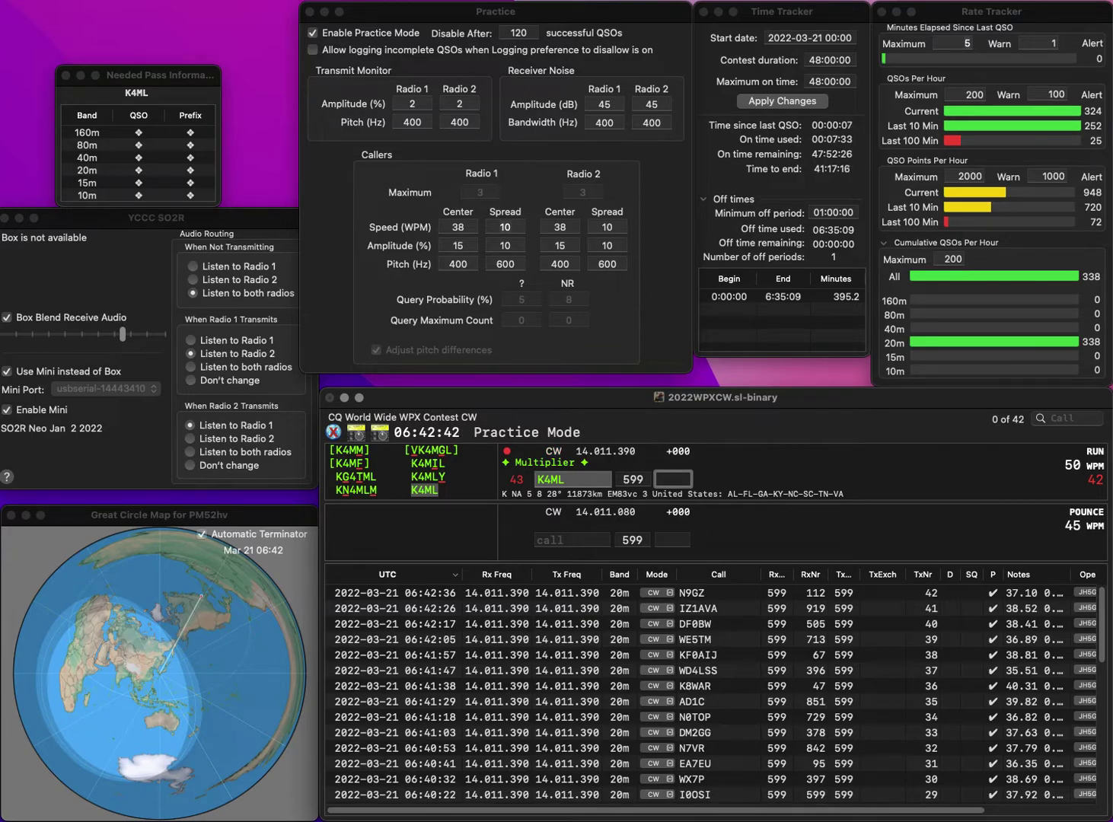
pyautogui.write('921')
pyautogui.press('Return')
pyautogui.write('IZ')
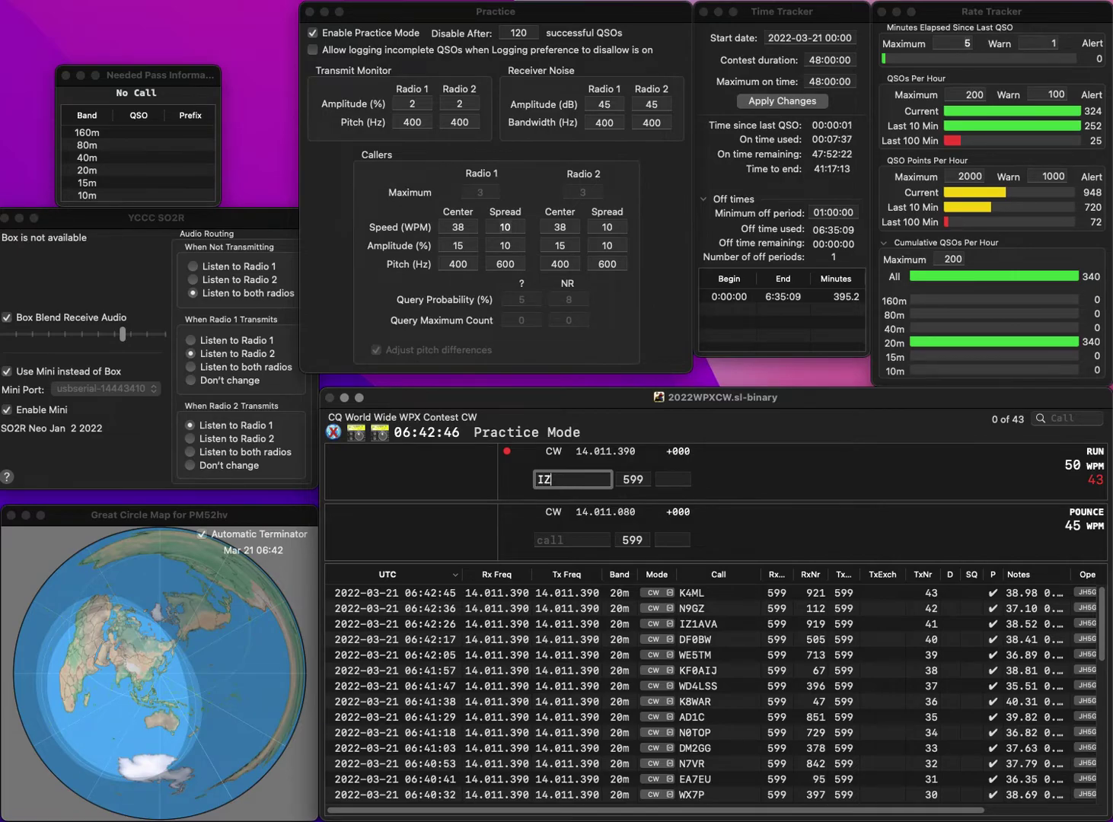
pyautogui.write('5BRW')
pyautogui.press('Return')
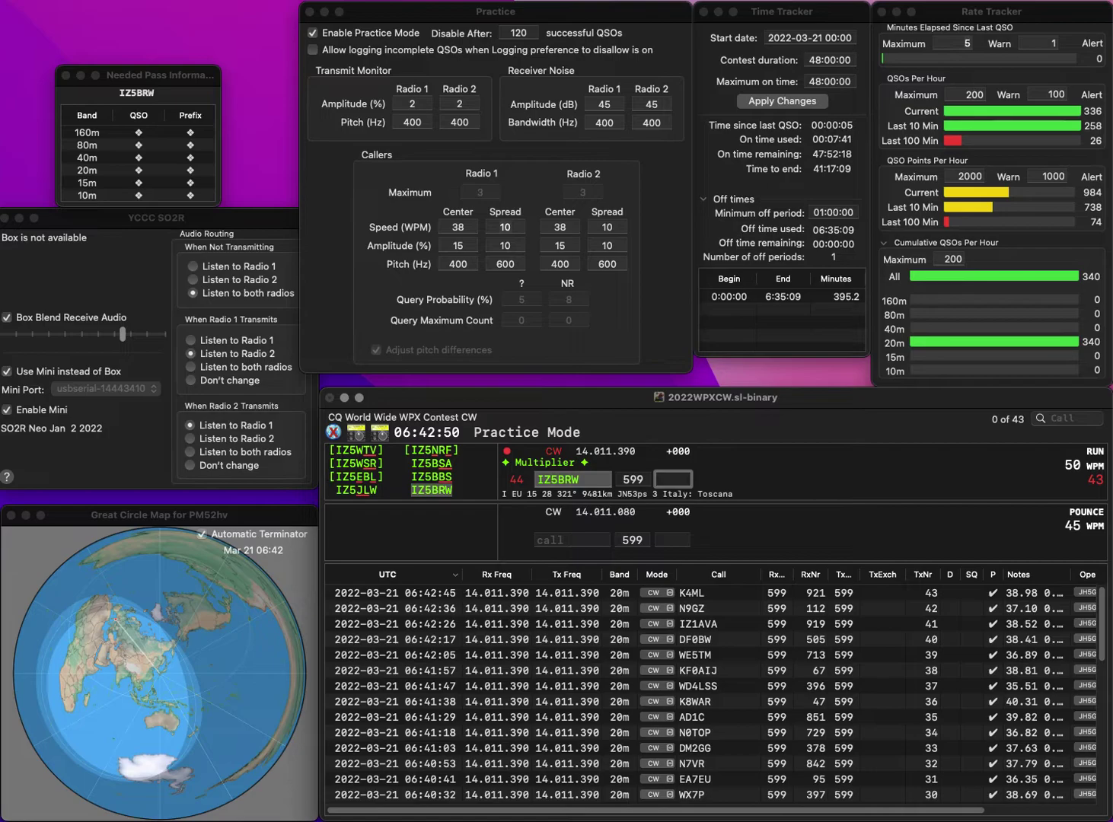
pyautogui.write('413')
pyautogui.press('Return')
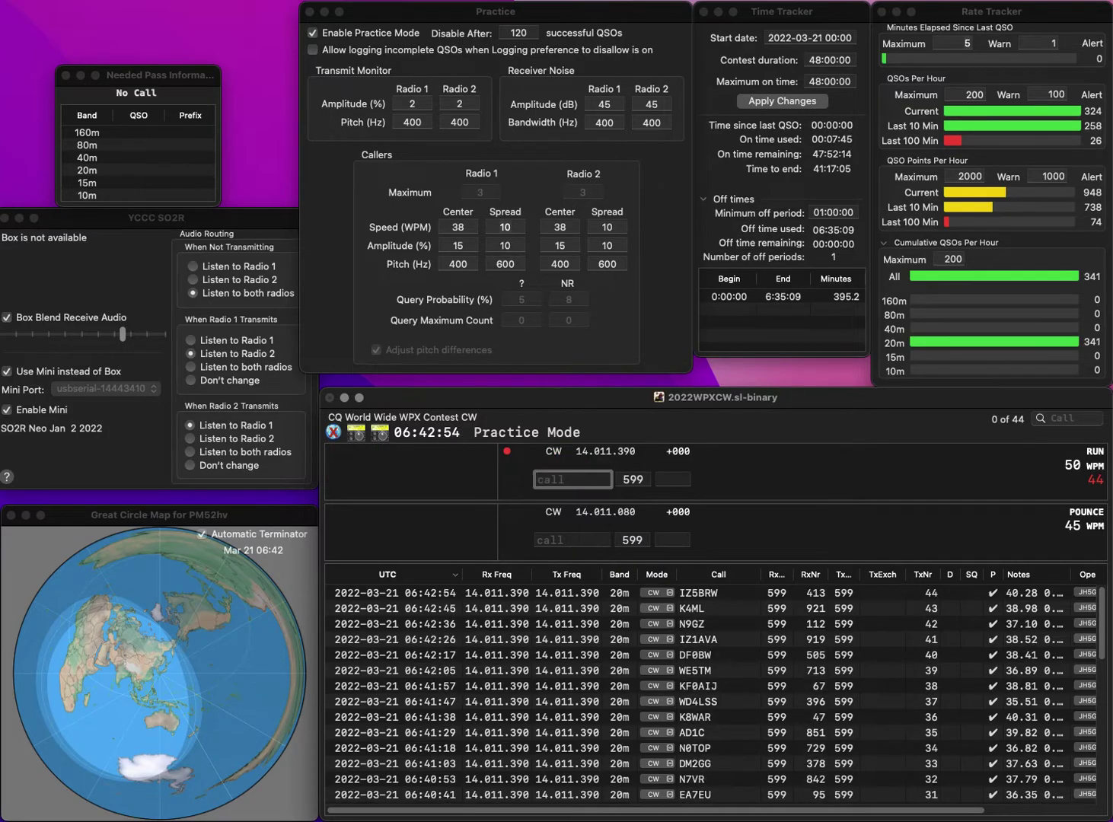
pyautogui.write('JF1VVR')
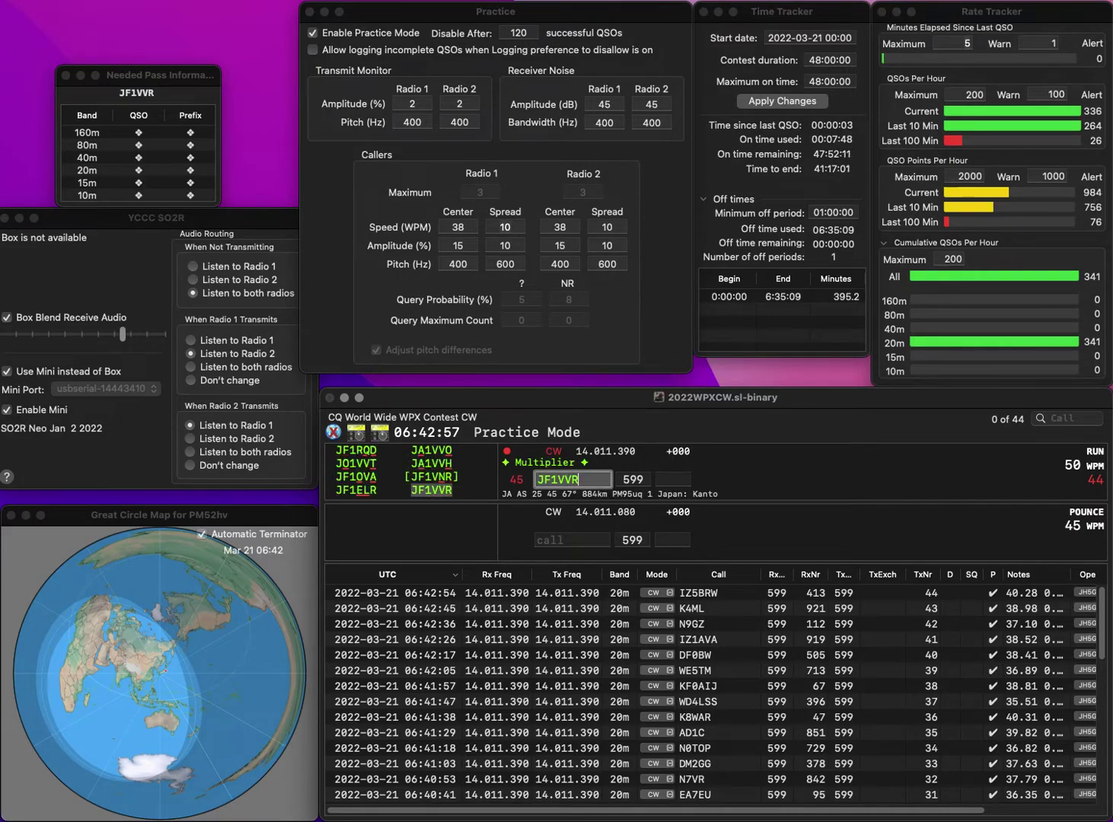
pyautogui.press('Return')
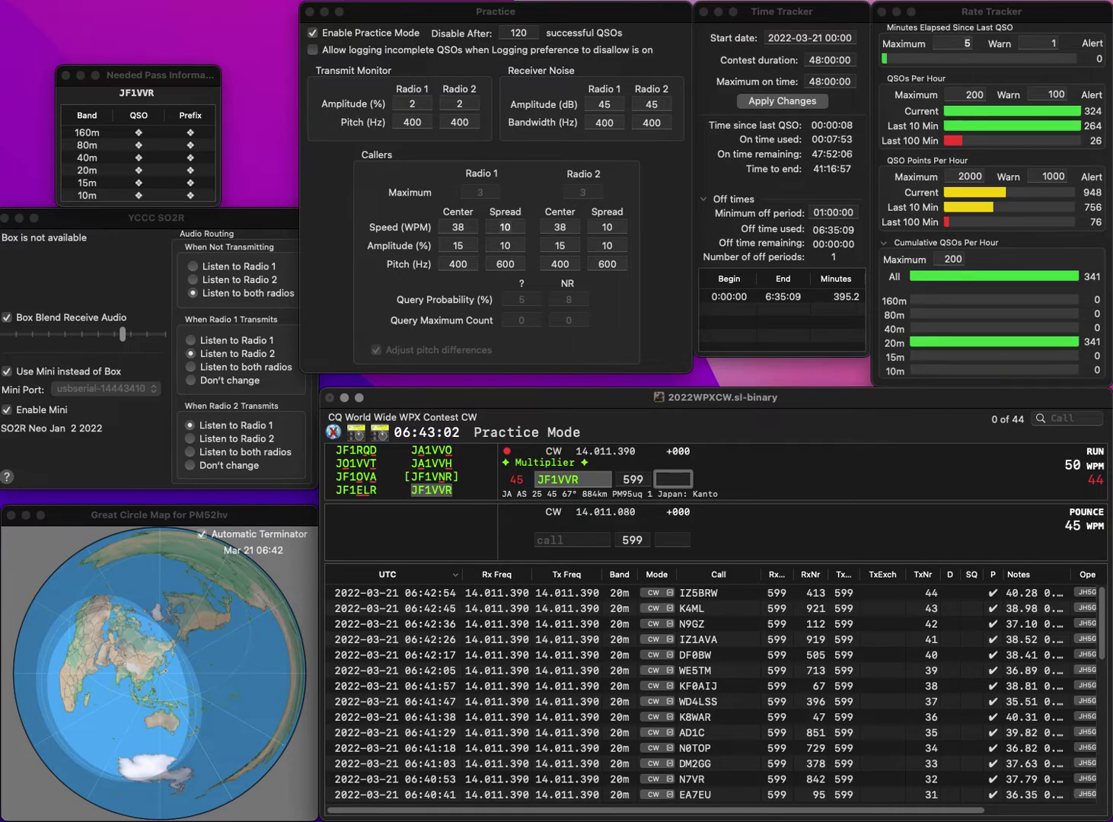
pyautogui.write('801')
pyautogui.press('Return')
# Enter caller RZ3F on the run radio, correcting the digit to 3, and log the contact with received number 69
pyautogui.write('RZ')
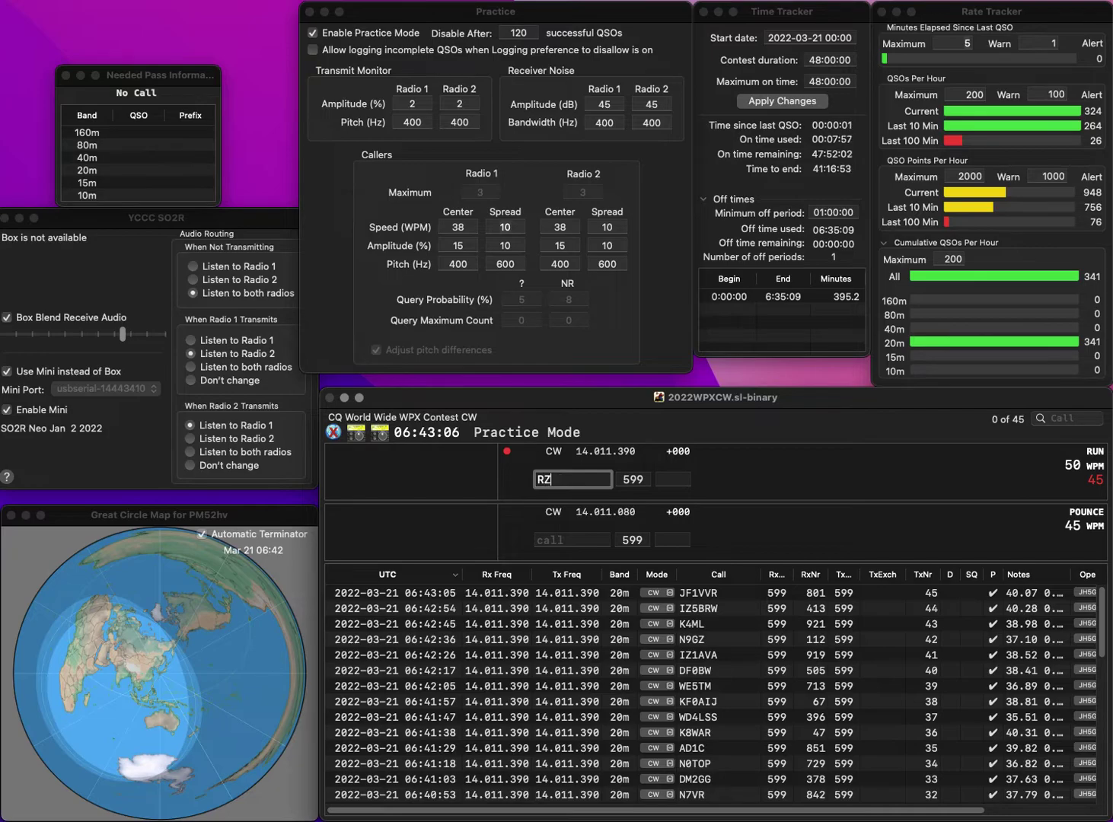
pyautogui.write('4F')
pyautogui.press('Left')
pyautogui.press('BackSpace')
pyautogui.write('5')
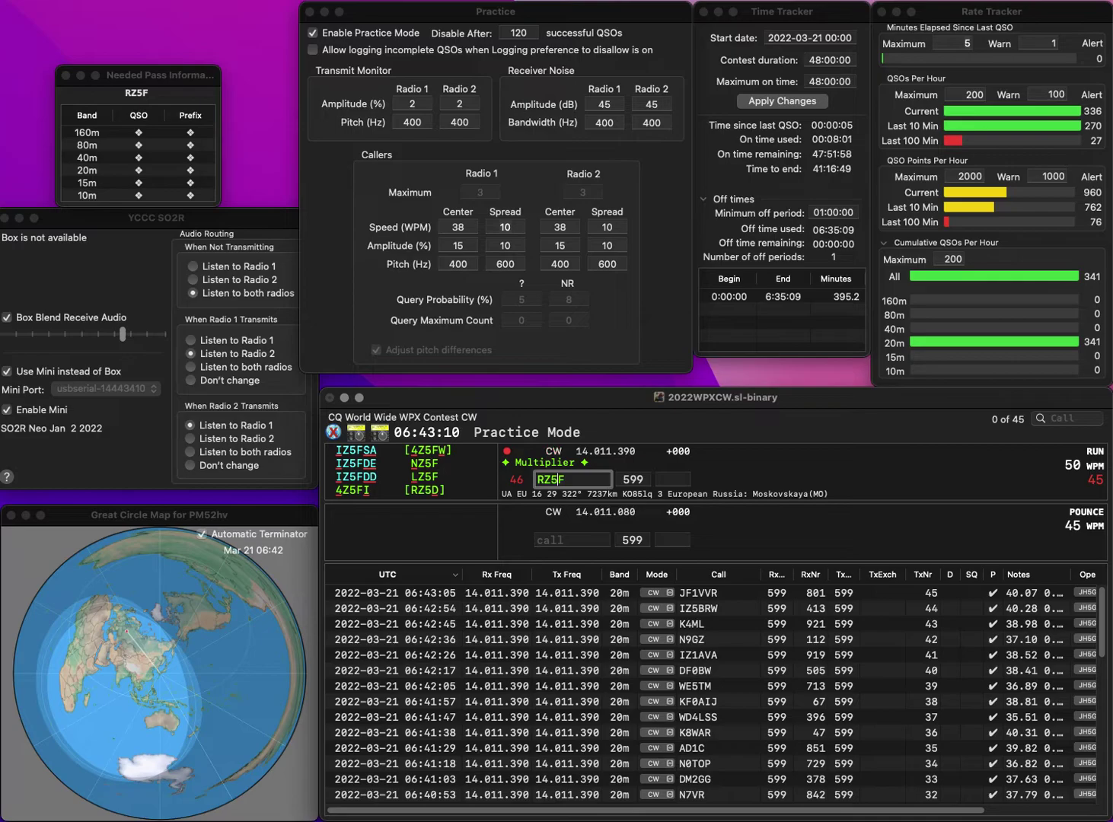
pyautogui.press('BackSpace')
pyautogui.write('3')
pyautogui.press('Return')
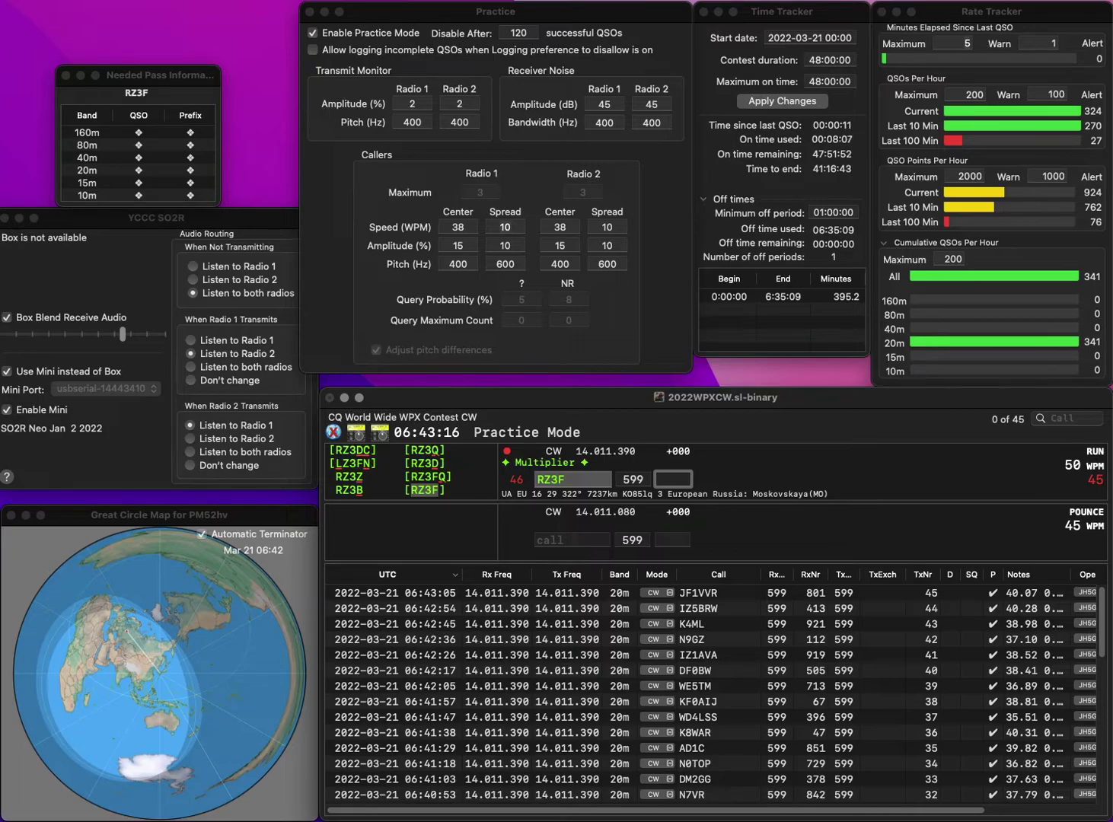
pyautogui.write('9')
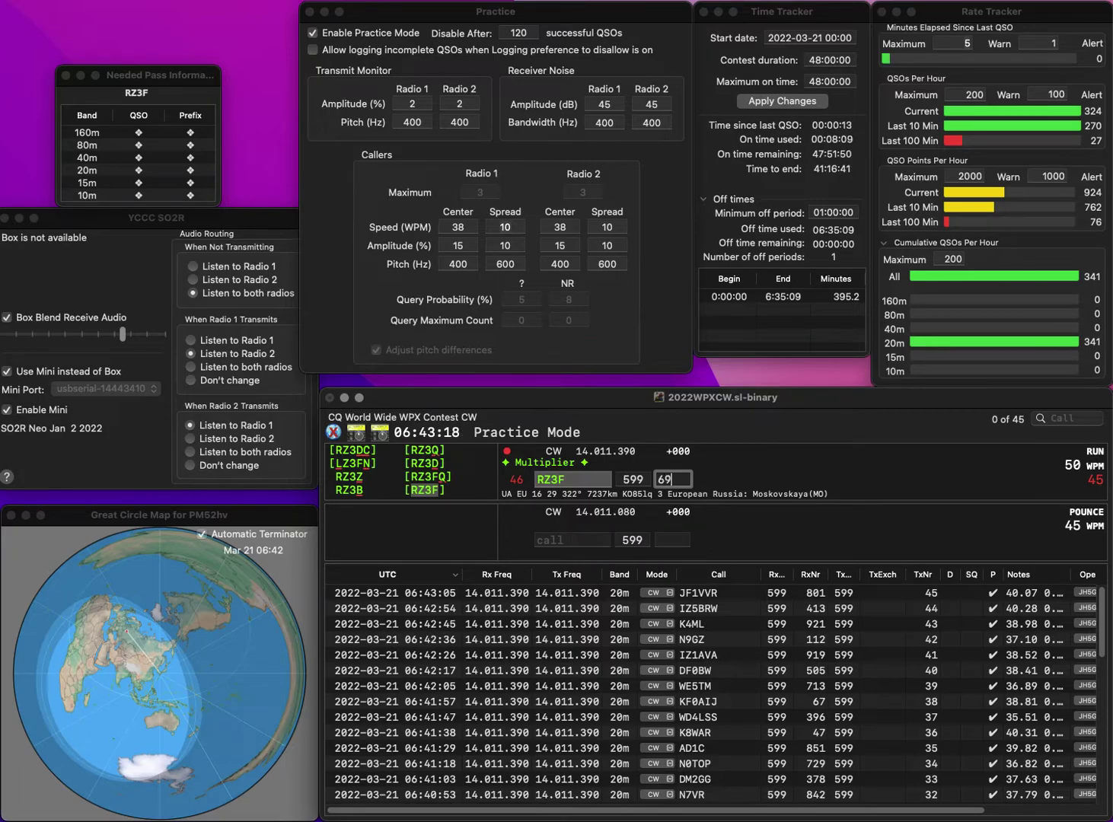
pyautogui.press('Return')
pyautogui.write('PA')
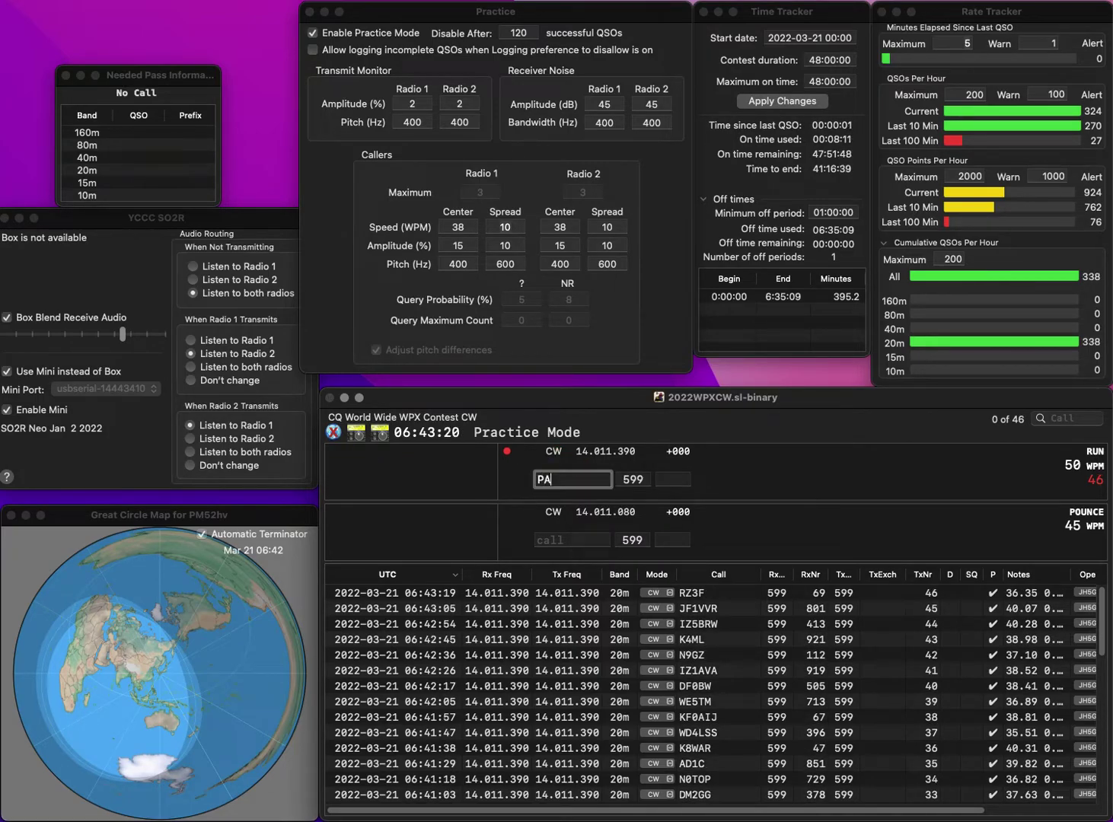
pyautogui.write('7MMD')
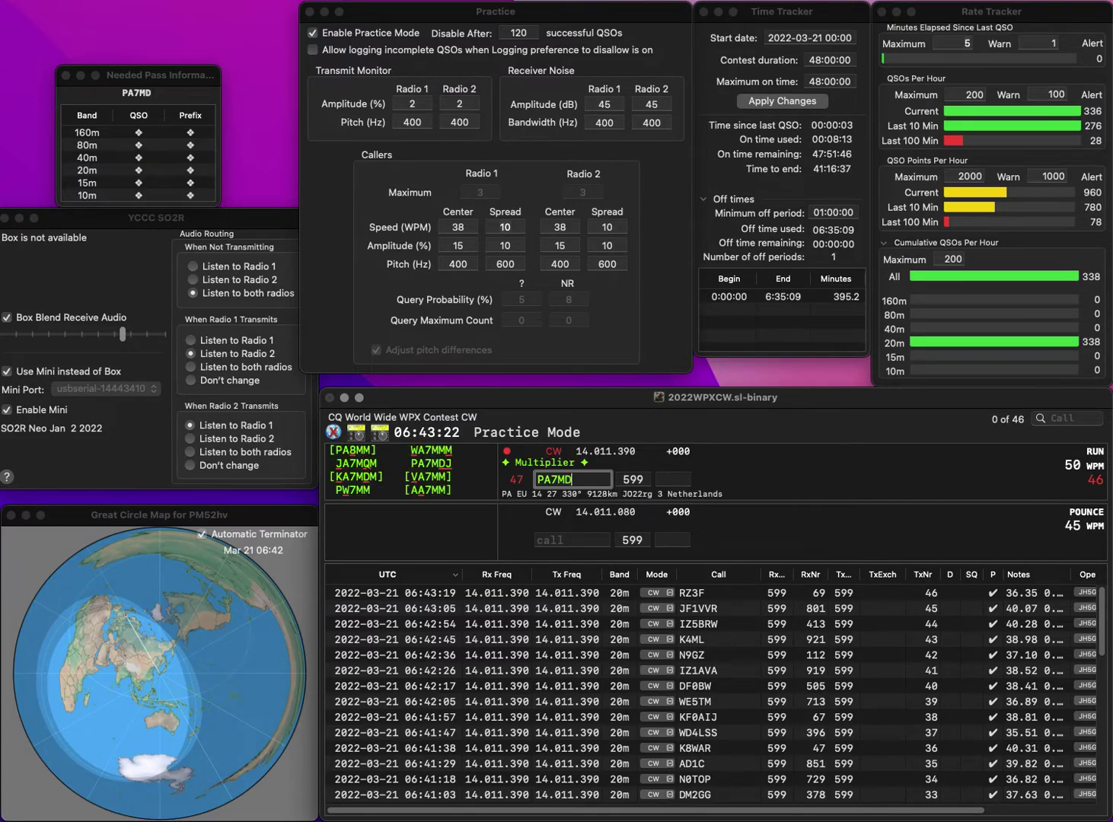
pyautogui.write('J')
pyautogui.press('Return')
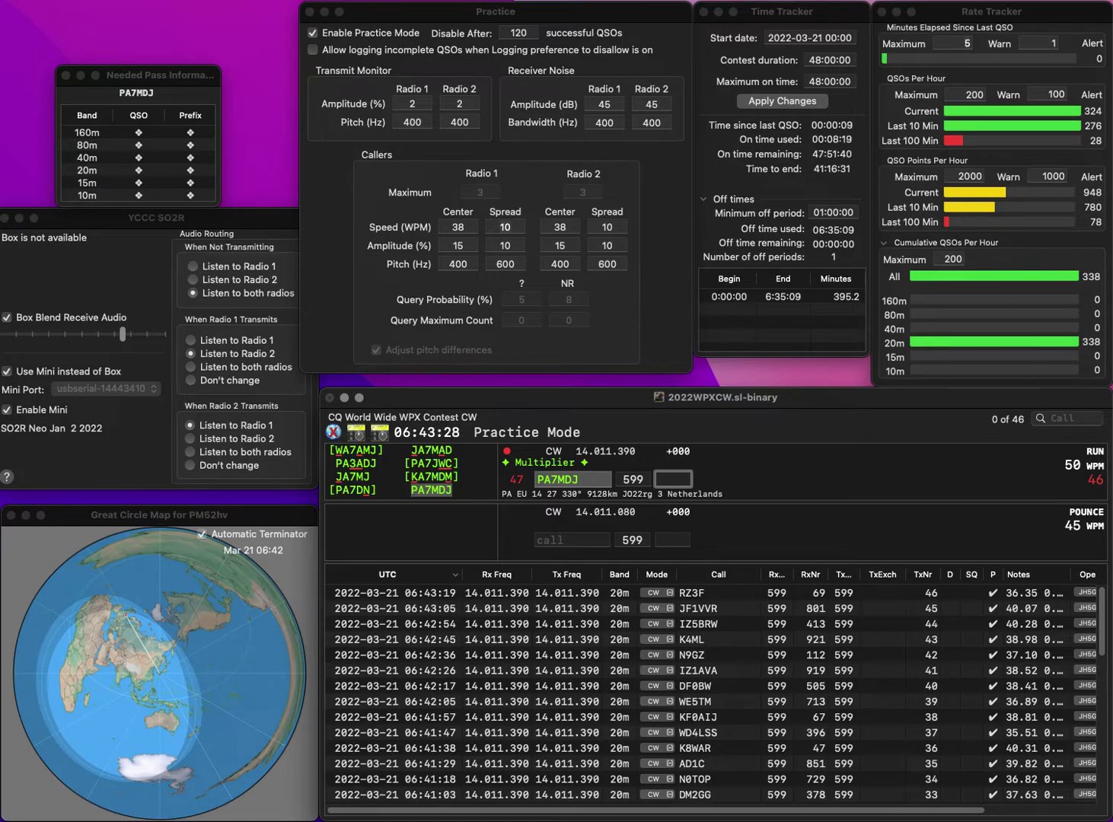
pyautogui.write('75')
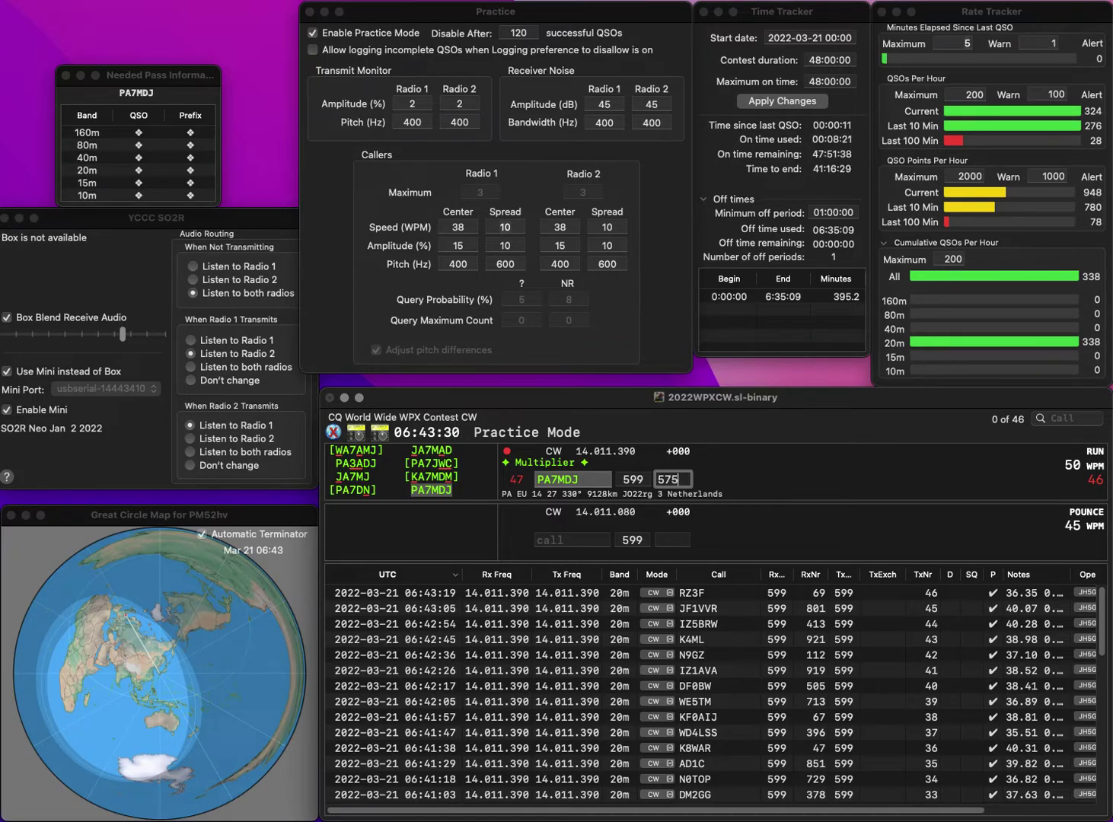
pyautogui.press('Return')
pyautogui.write('R')
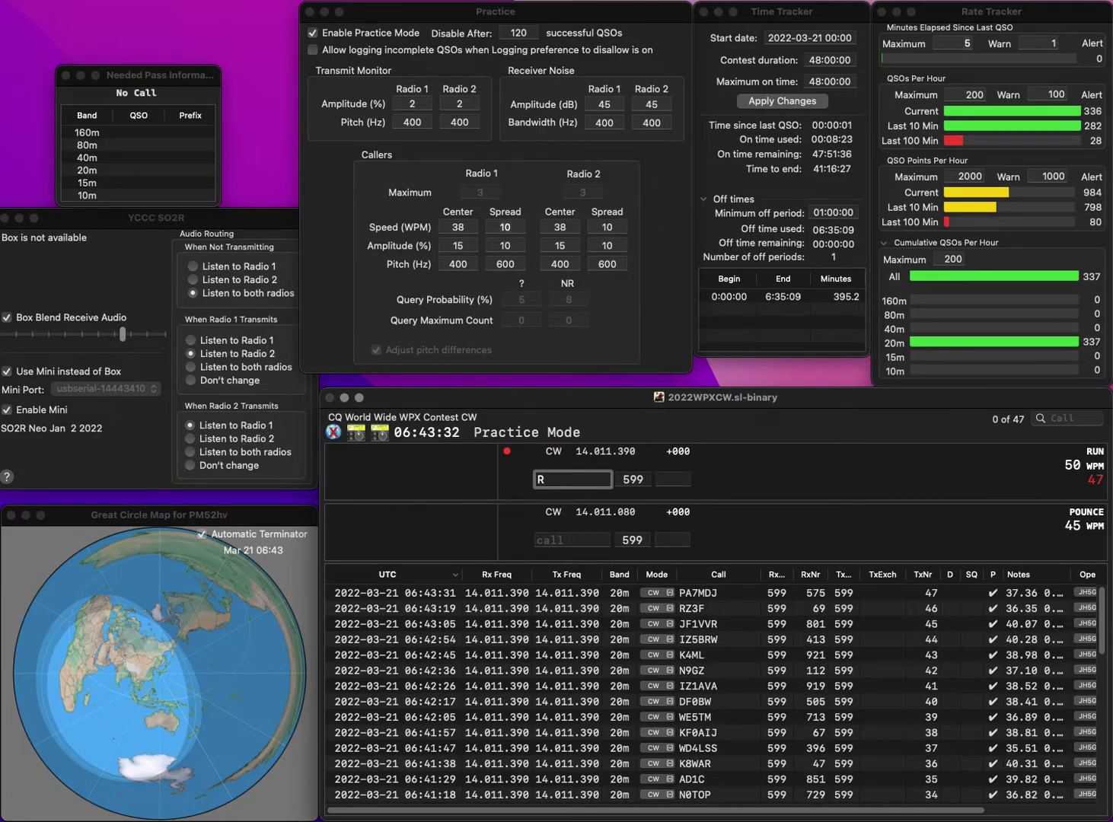
pyautogui.write('1LN')
pyautogui.press('Return')
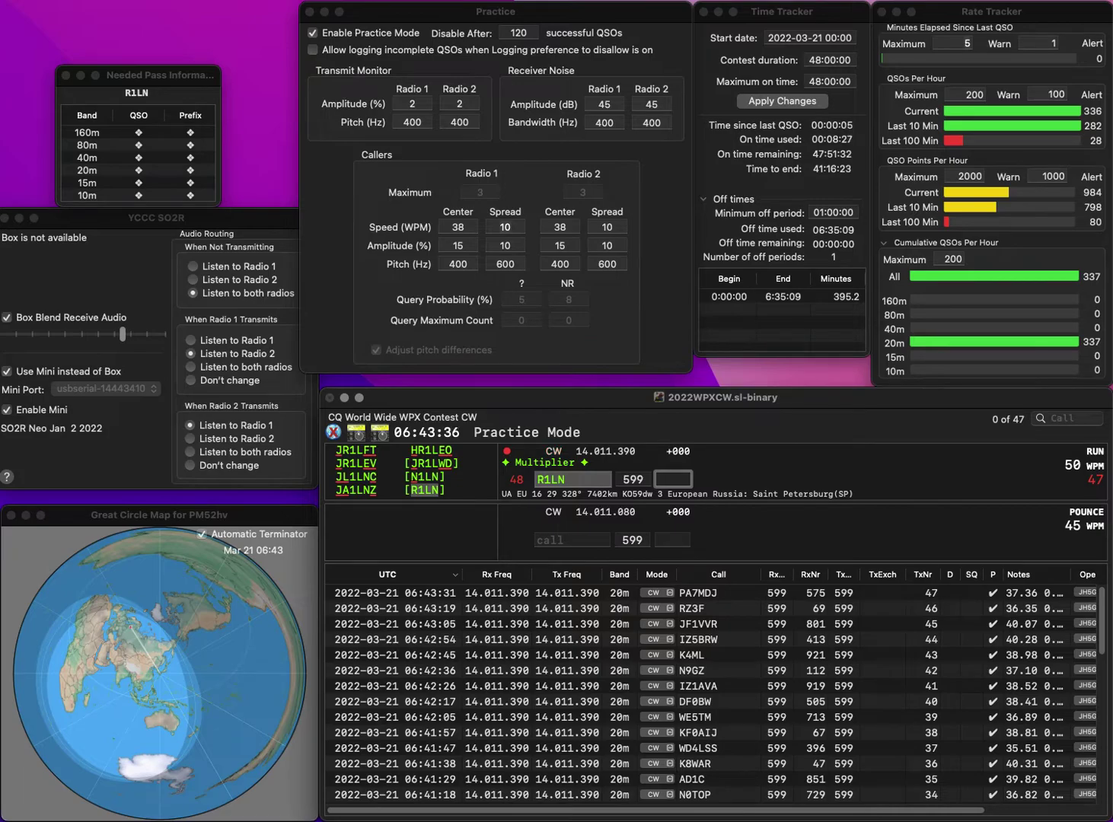
pyautogui.write('378')
pyautogui.press('Return')
pyautogui.write('EA1AAP')
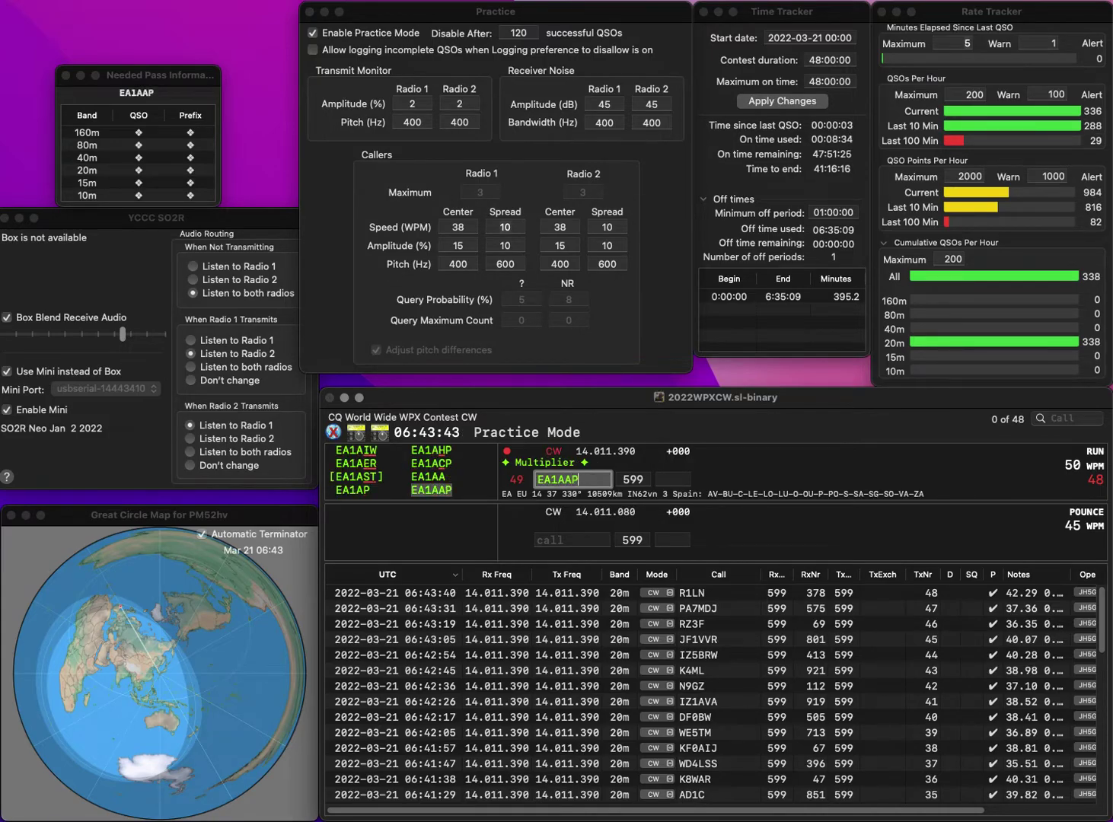
pyautogui.press('Return')
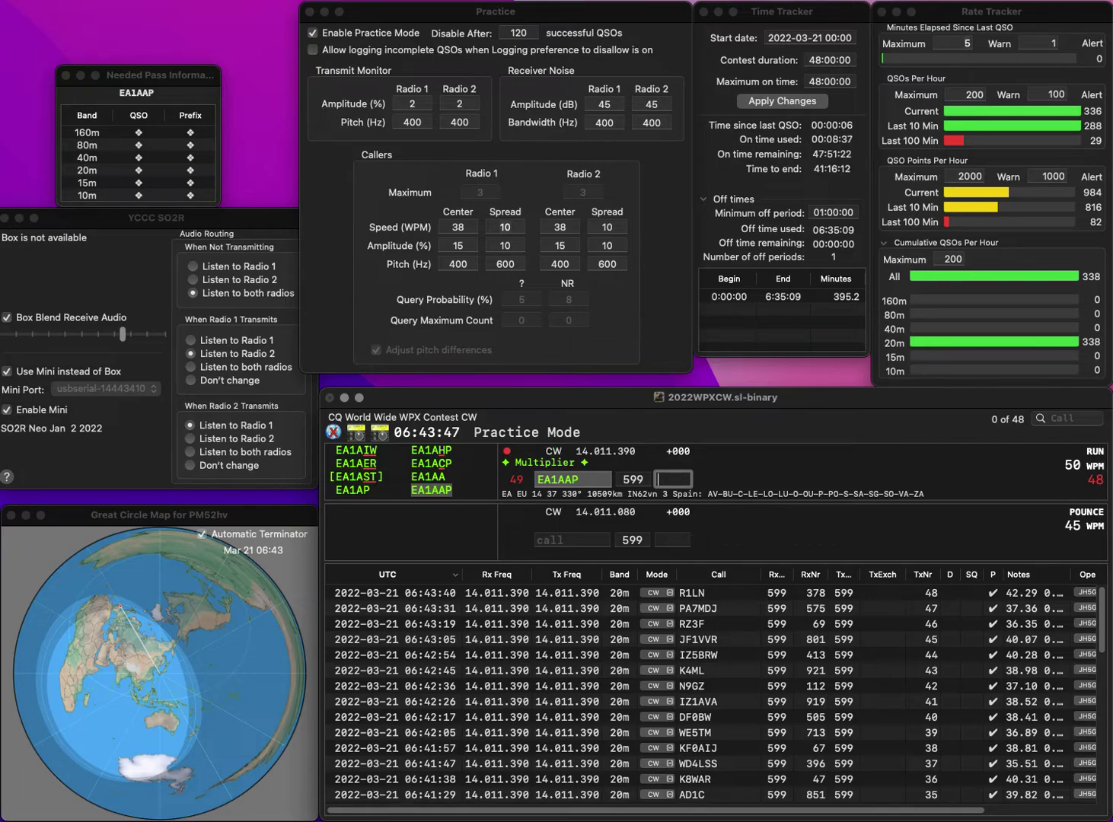
pyautogui.write('418')
pyautogui.press('Return')
pyautogui.write('KD0Z')
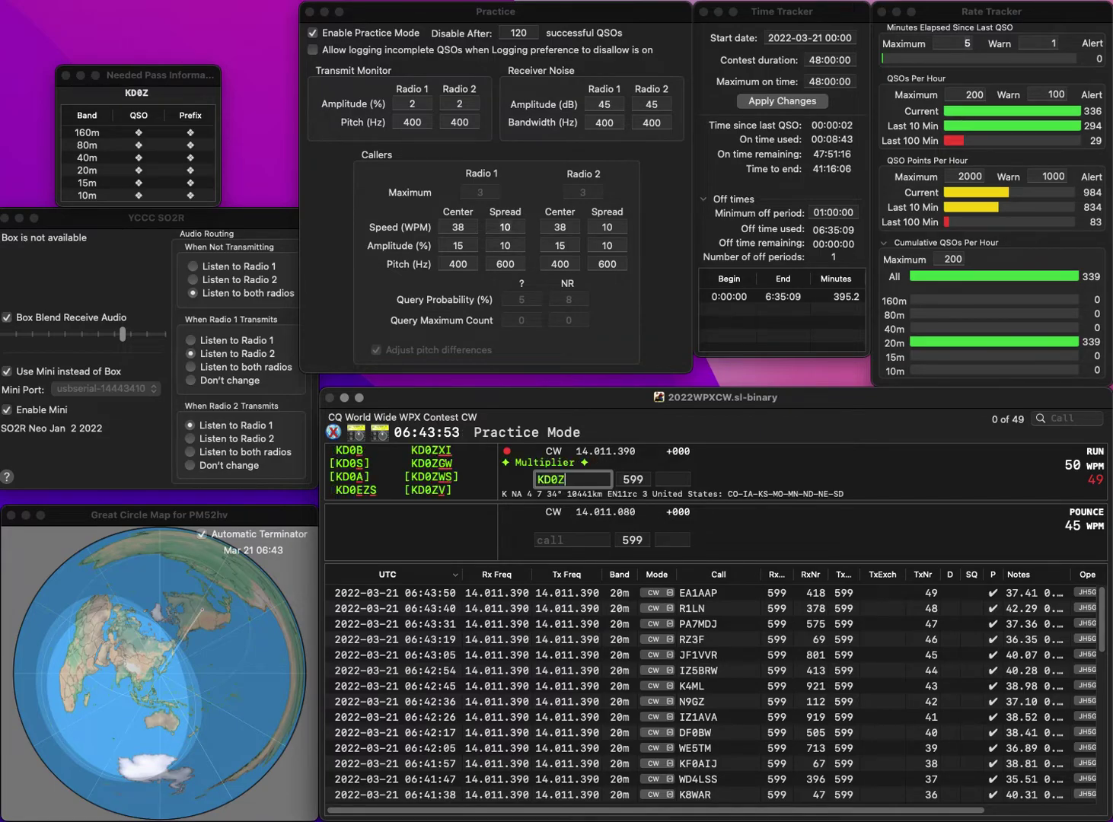
pyautogui.write('XI')
pyautogui.press('Return')
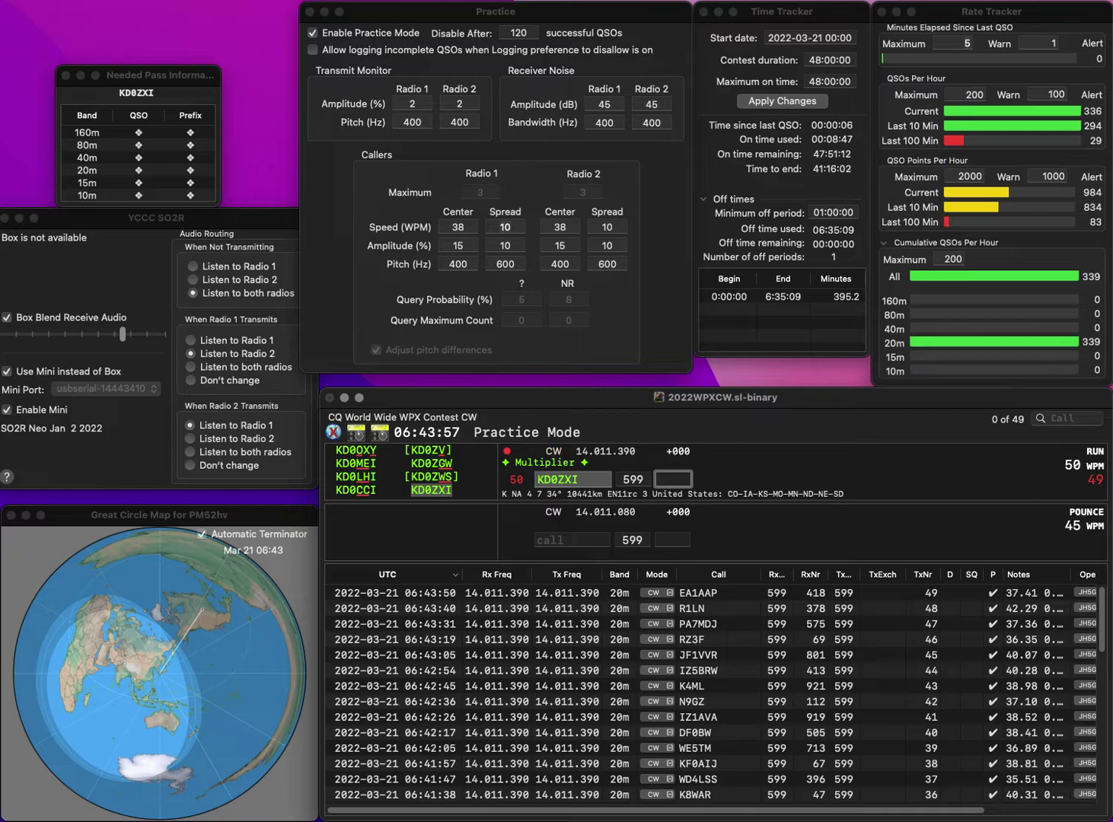
pyautogui.write('19')
pyautogui.press('Return')
pyautogui.write('W8AJT')
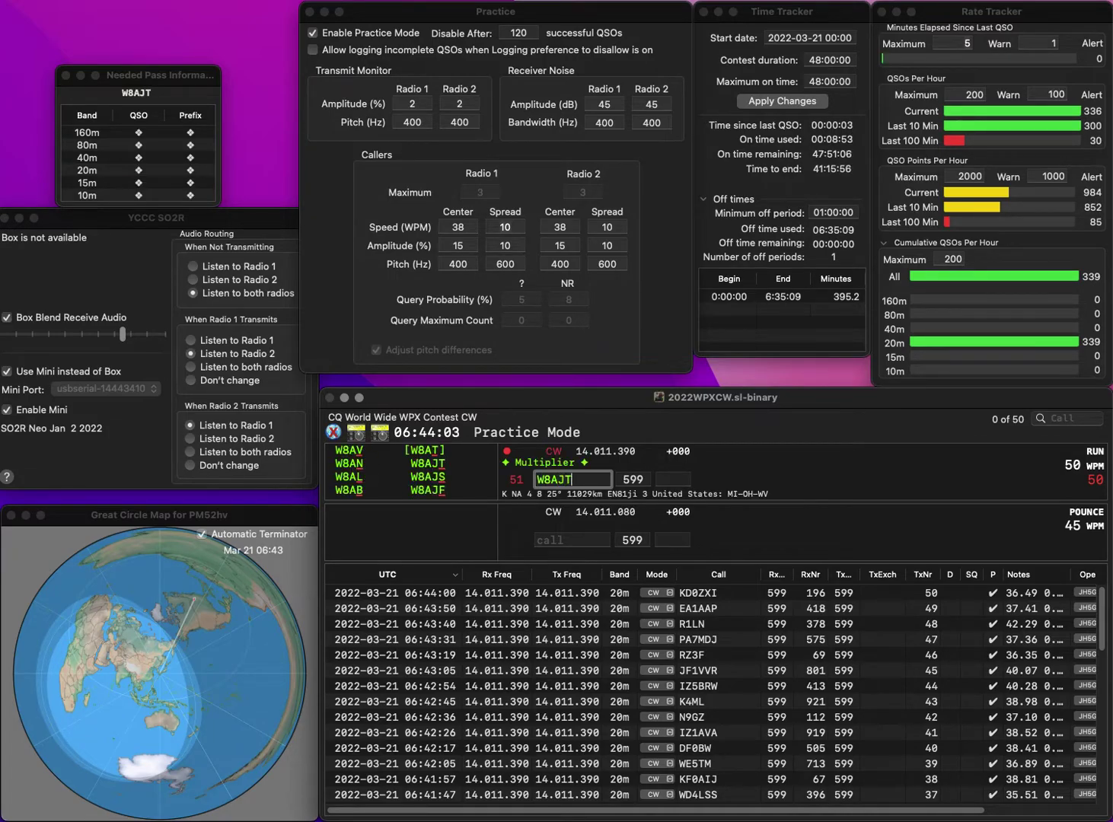
pyautogui.press('Return')
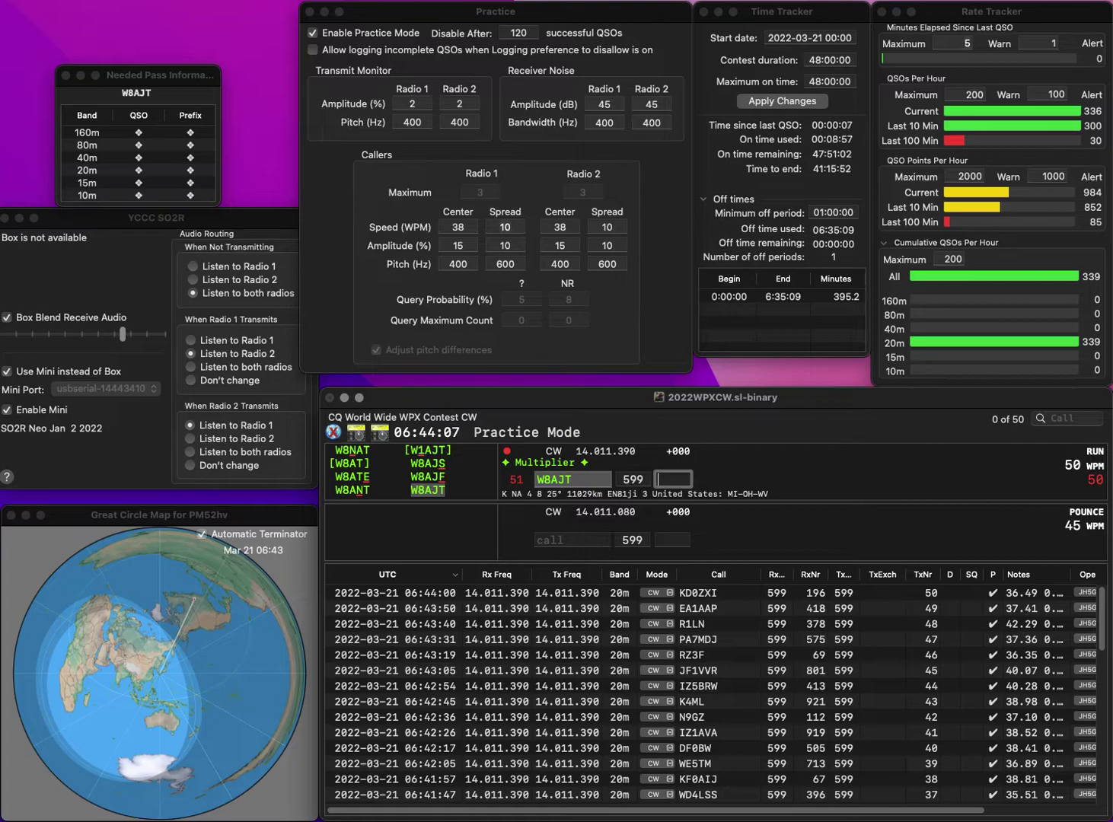
pyautogui.write('360')
pyautogui.press('Return')
pyautogui.write('K8TE')
pyautogui.press('Return')
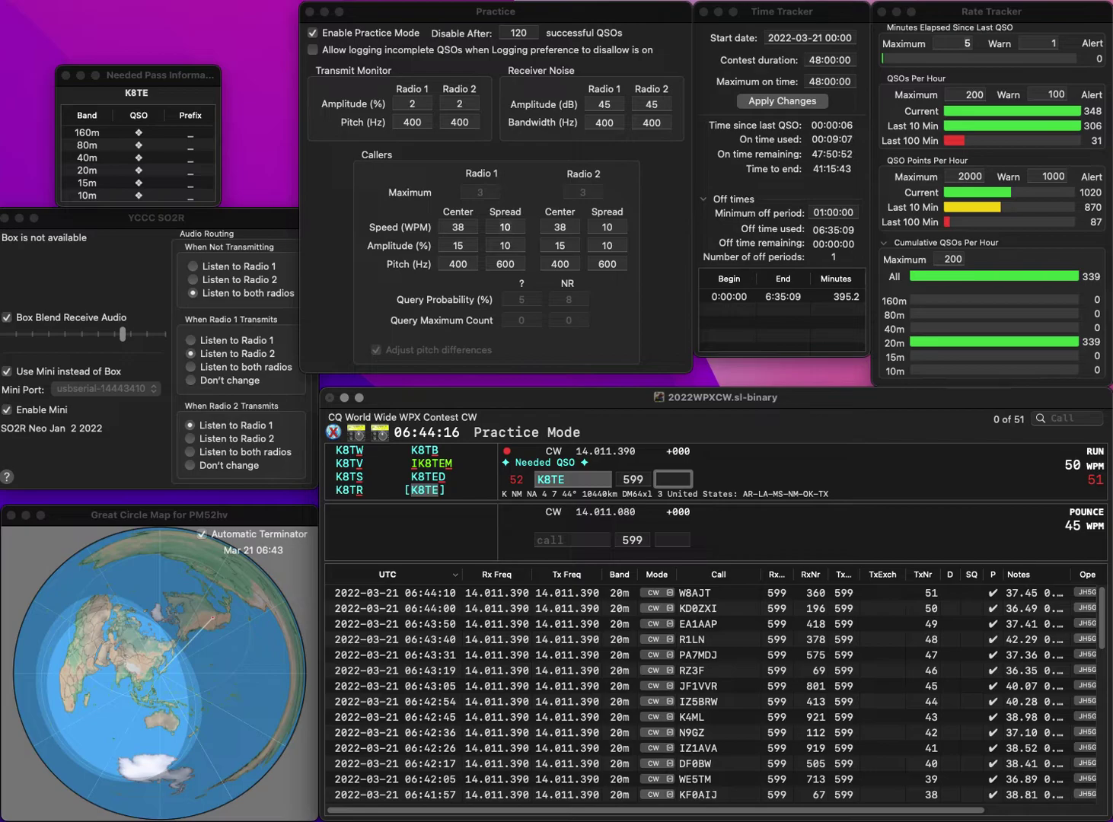
pyautogui.write('472')
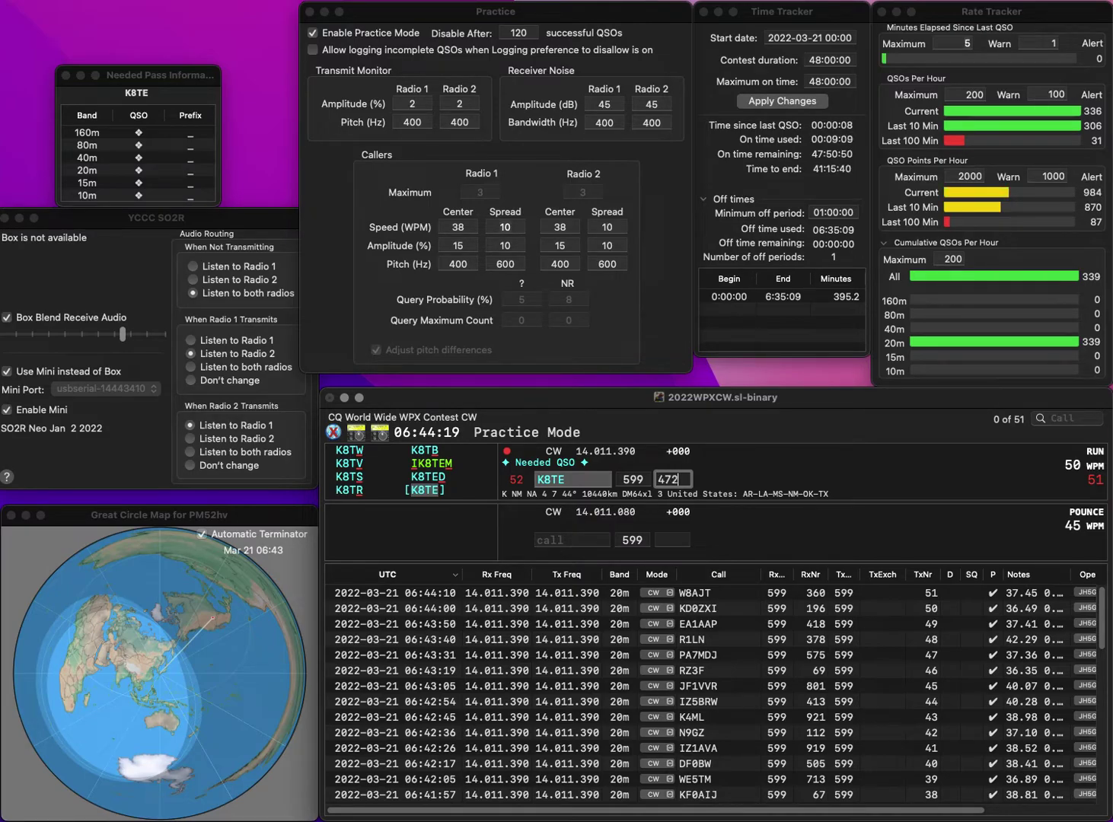
pyautogui.press('Return')
pyautogui.write('0M4O')
pyautogui.press('space')
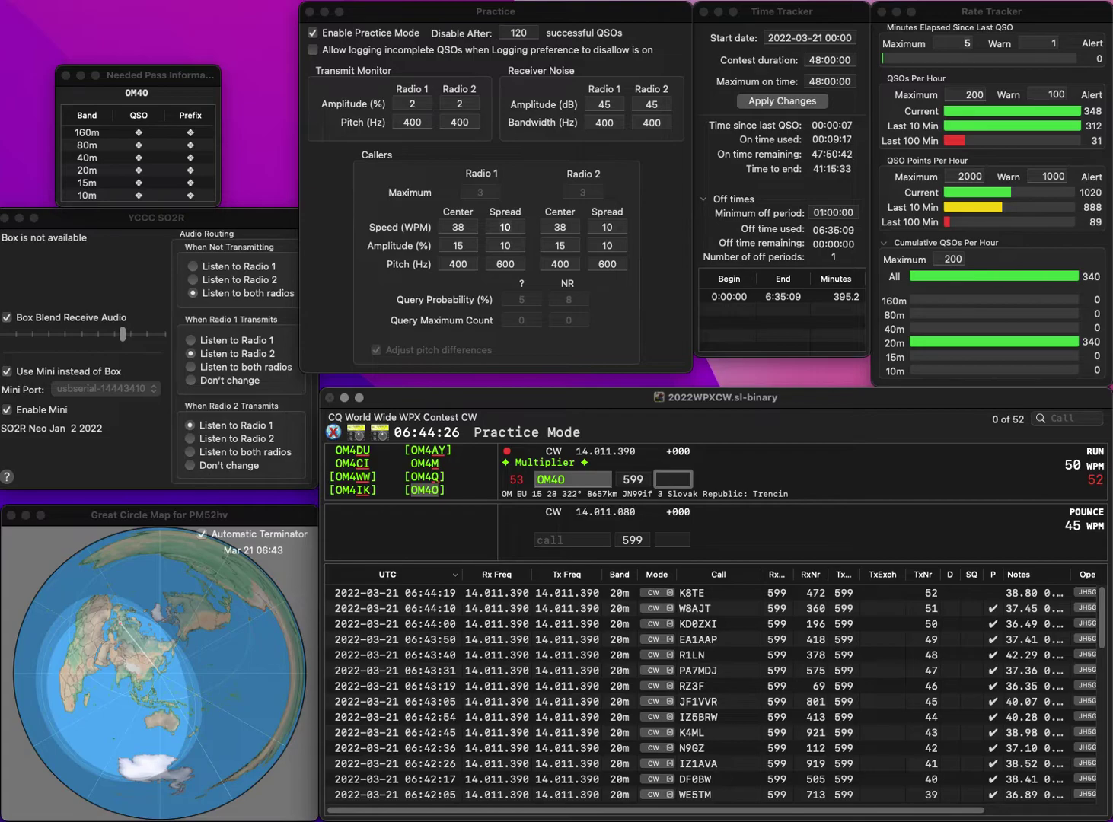
pyautogui.write('983')
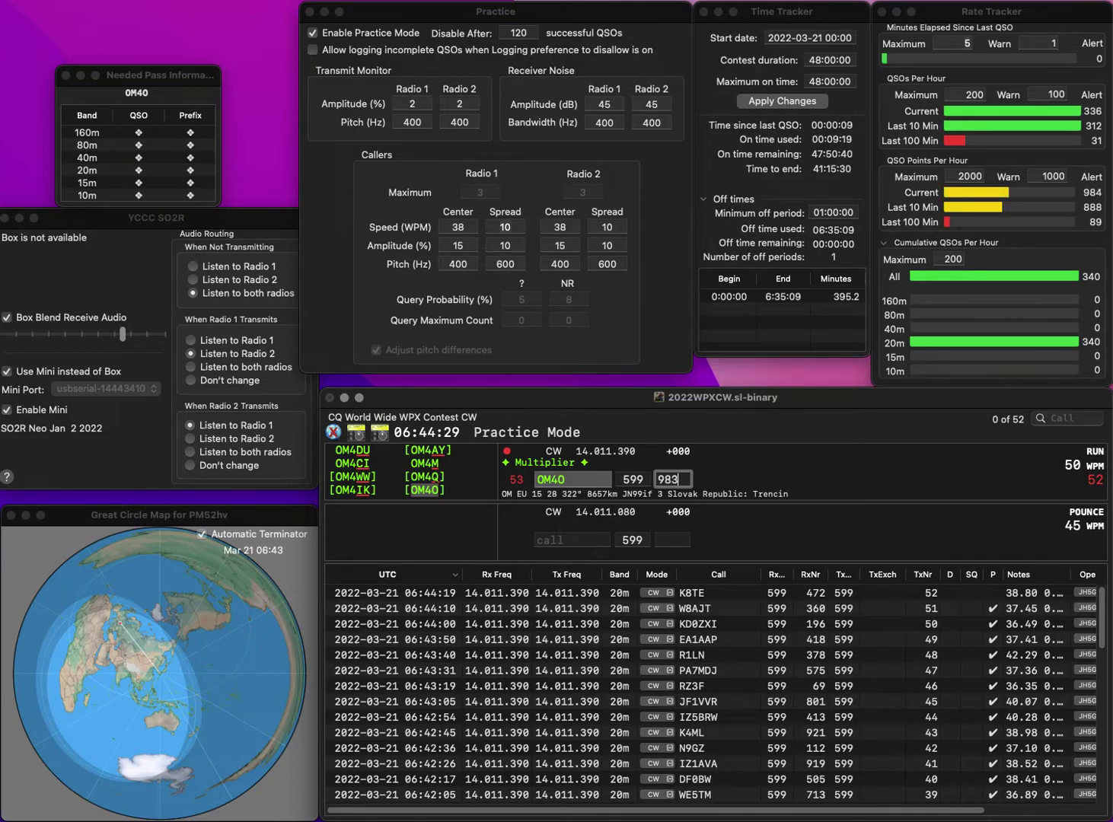
pyautogui.press('Return')
pyautogui.write('KJ6OT')
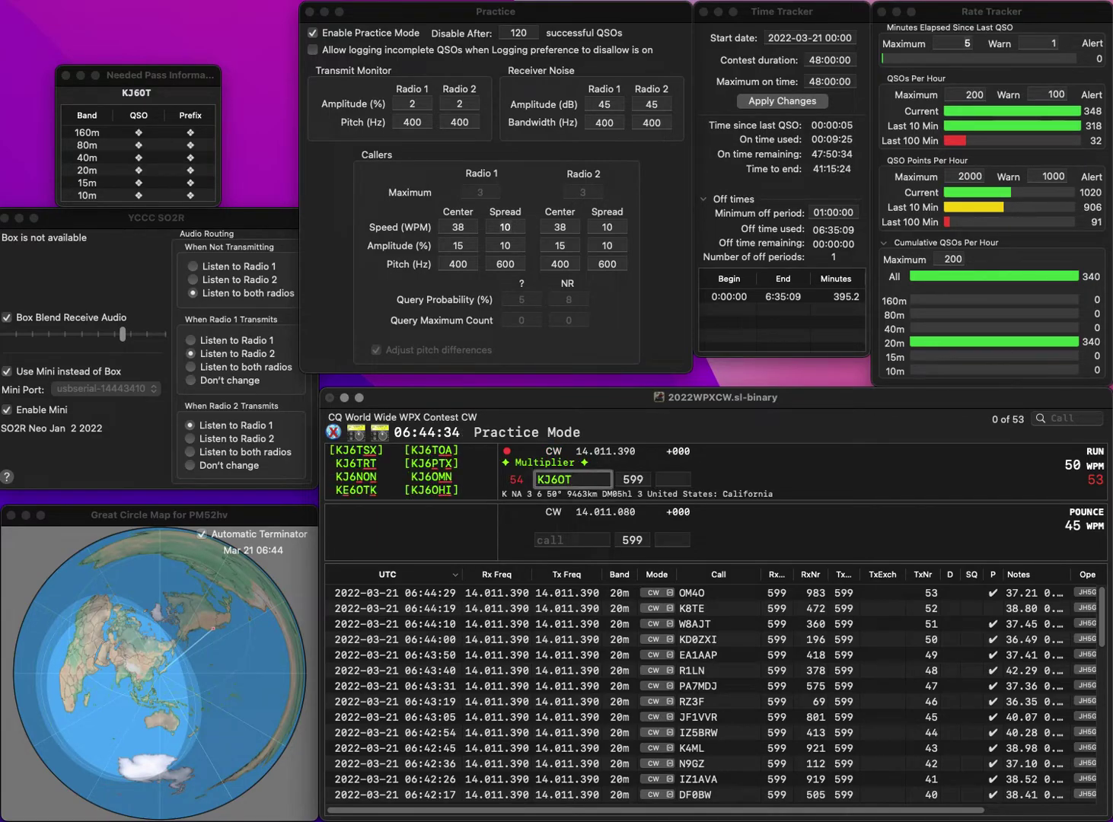
pyautogui.press('BackSpace')
pyautogui.write('MN')
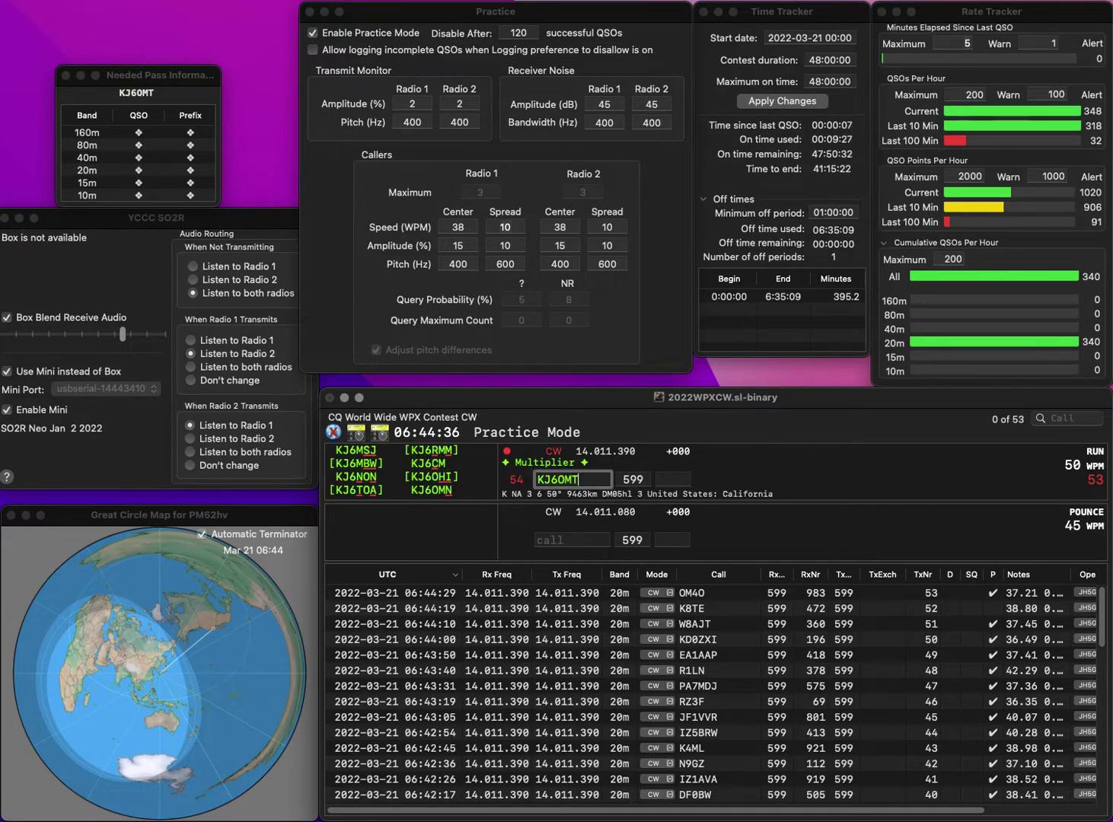
pyautogui.press('Return')
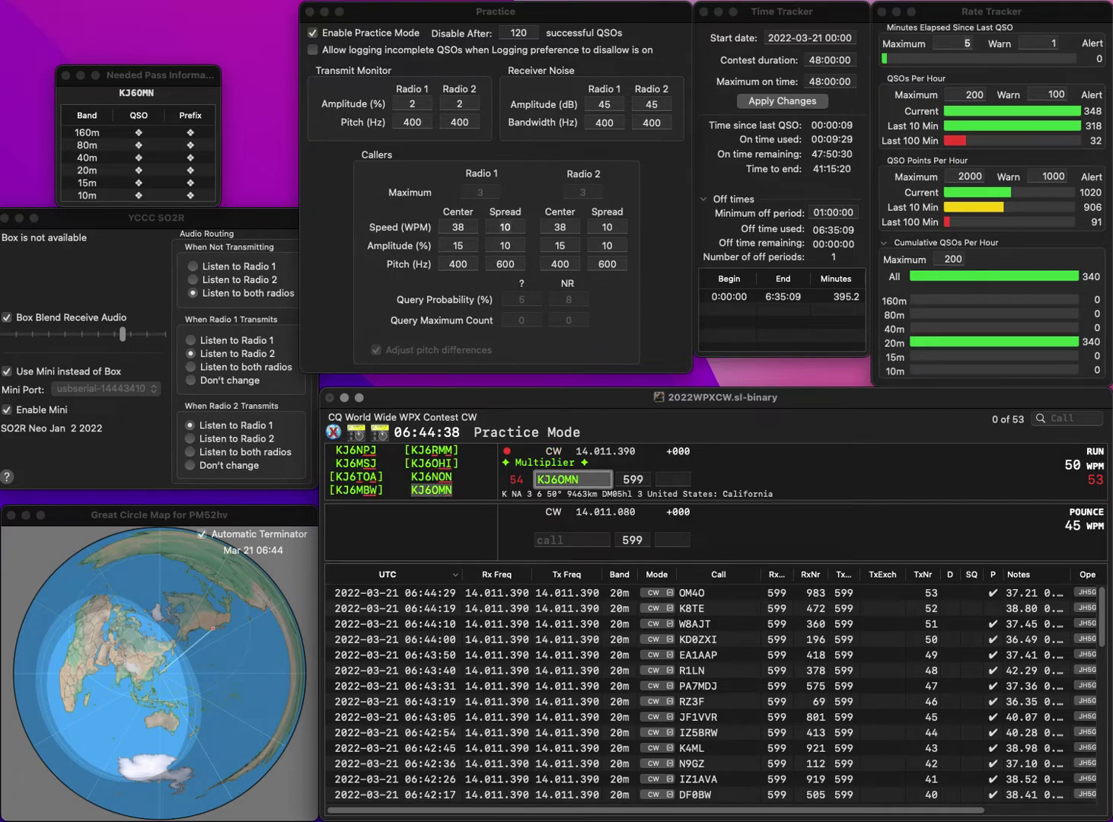
pyautogui.press('Return')
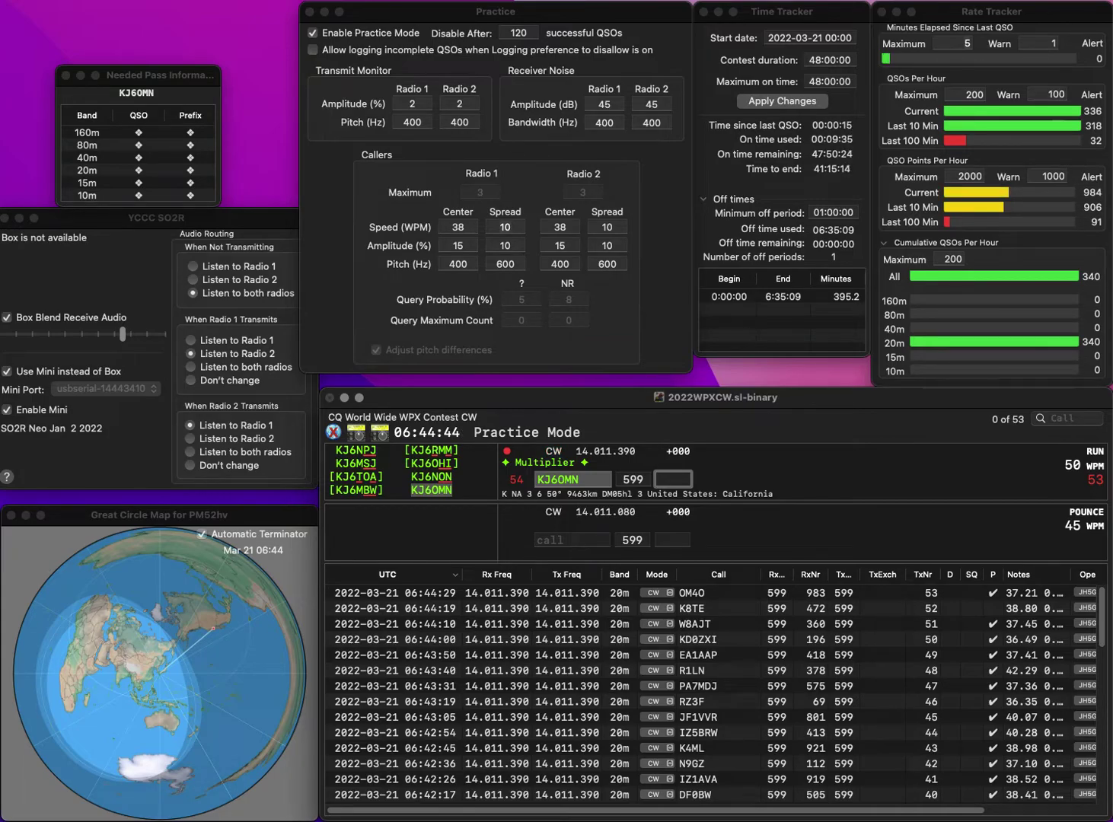
pyautogui.write('409')
pyautogui.press('Return')
pyautogui.write('D')
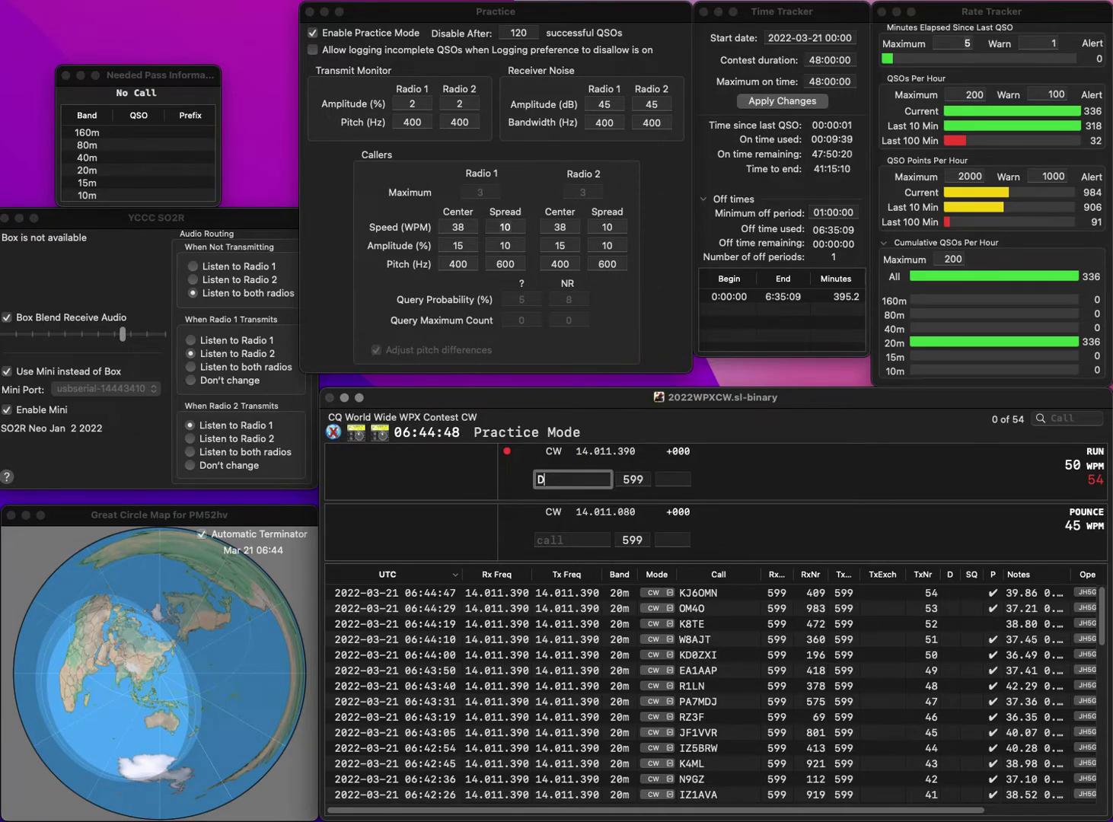
pyautogui.write('C2CW')
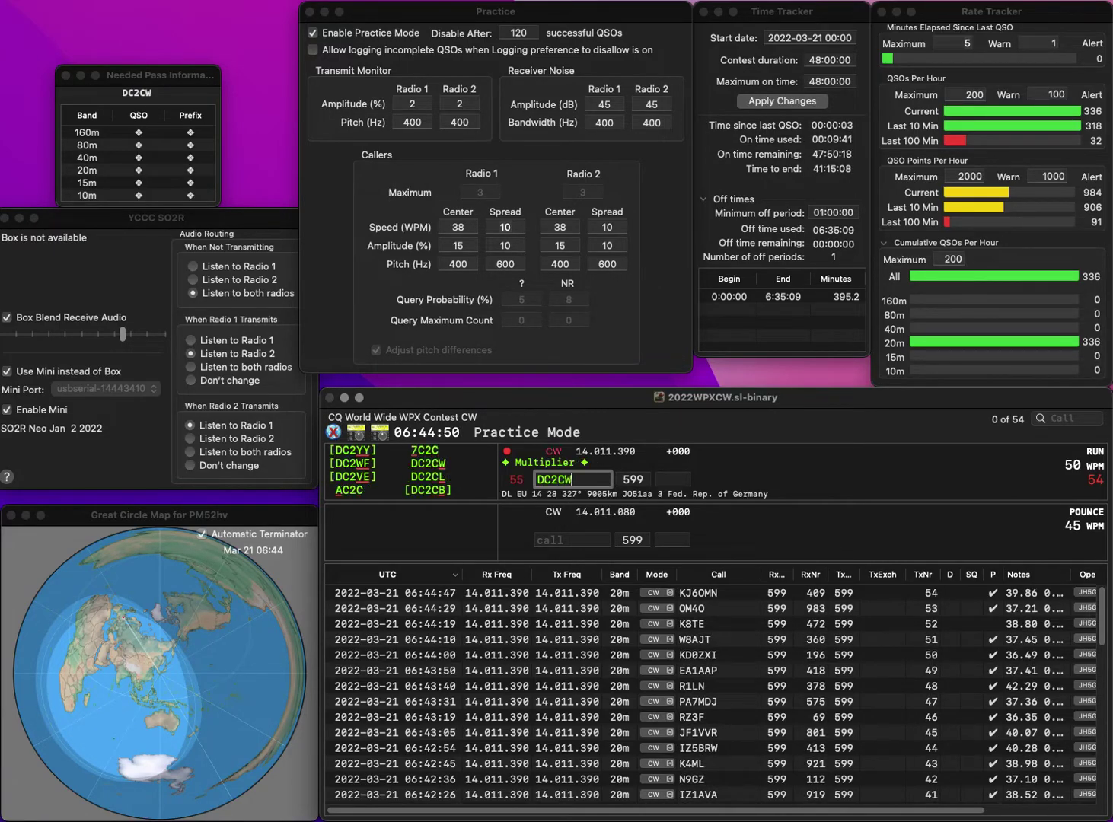
pyautogui.click(673, 479)
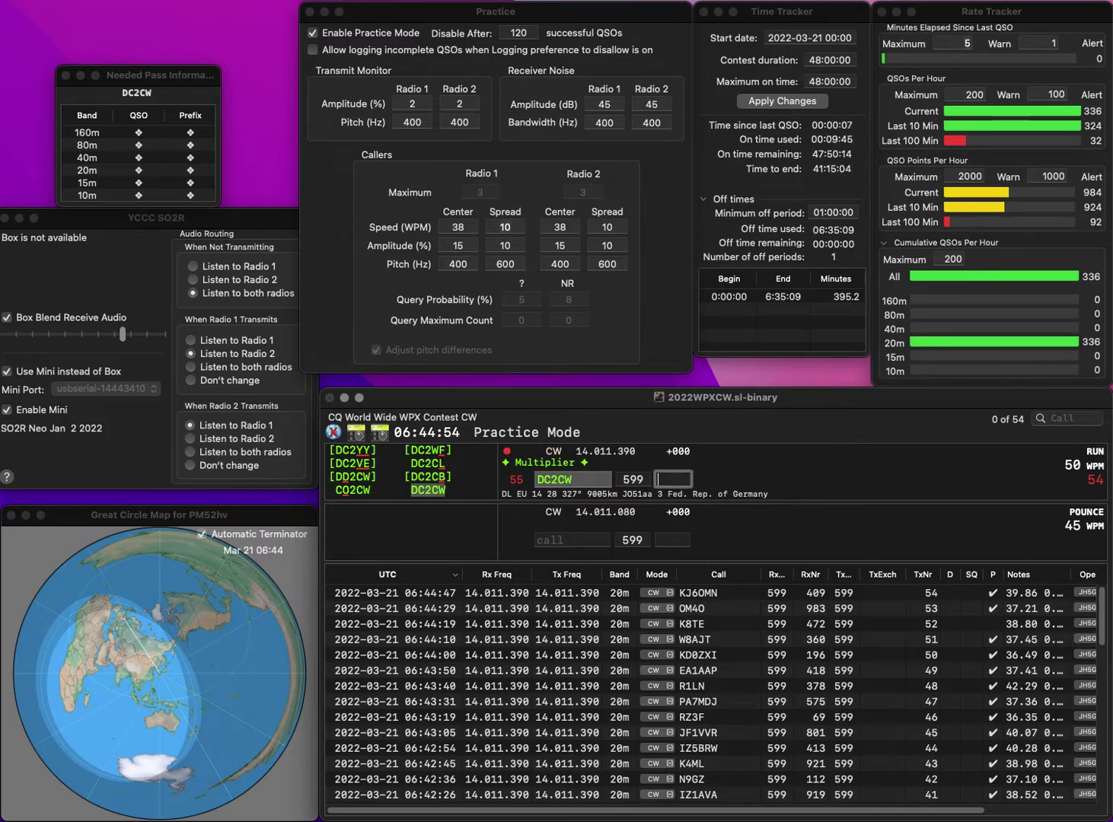
pyautogui.write('48')
pyautogui.press('Return')
pyautogui.write('N8BR')
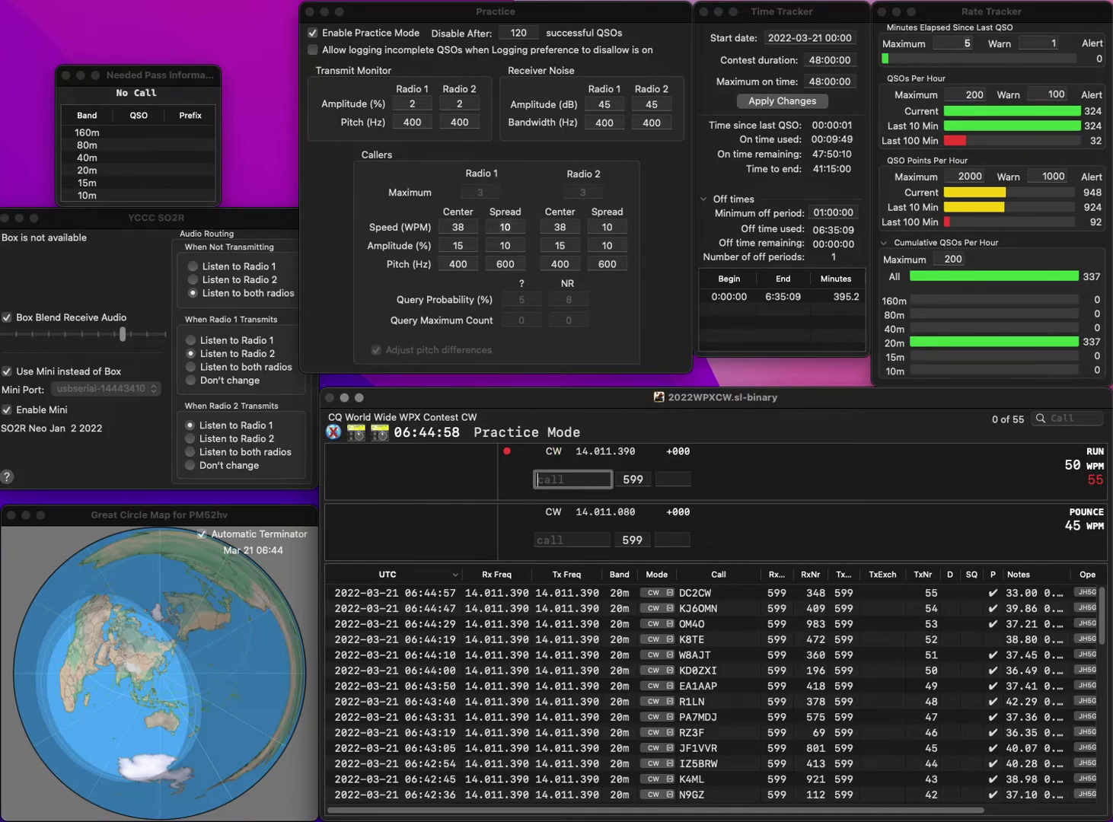
pyautogui.press('Return')
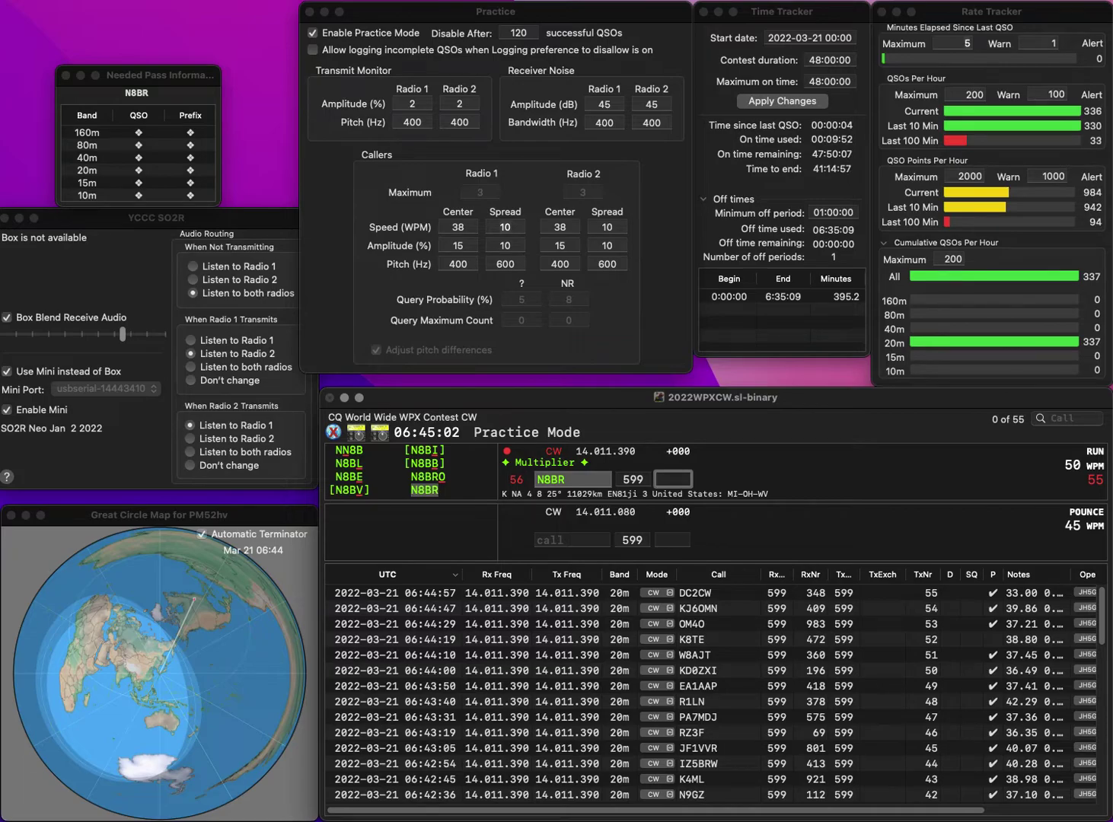
pyautogui.write('656')
pyautogui.press('Return')
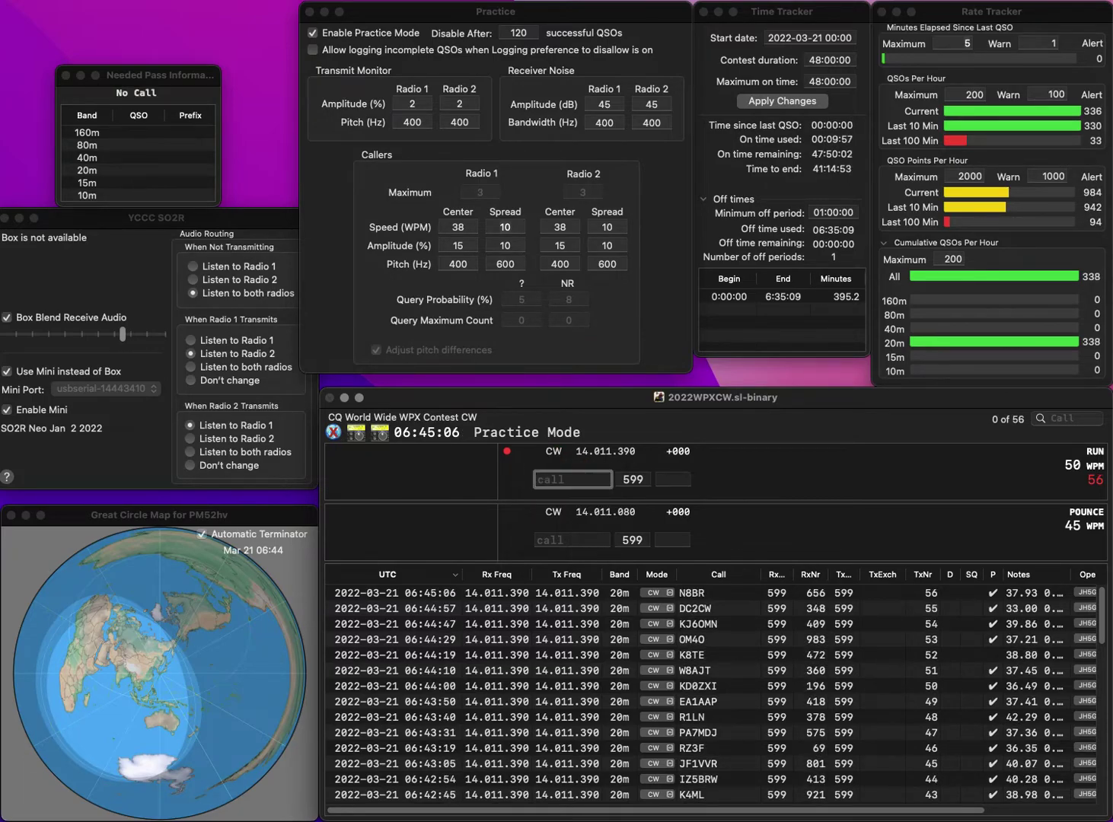
pyautogui.write('JE2CW')
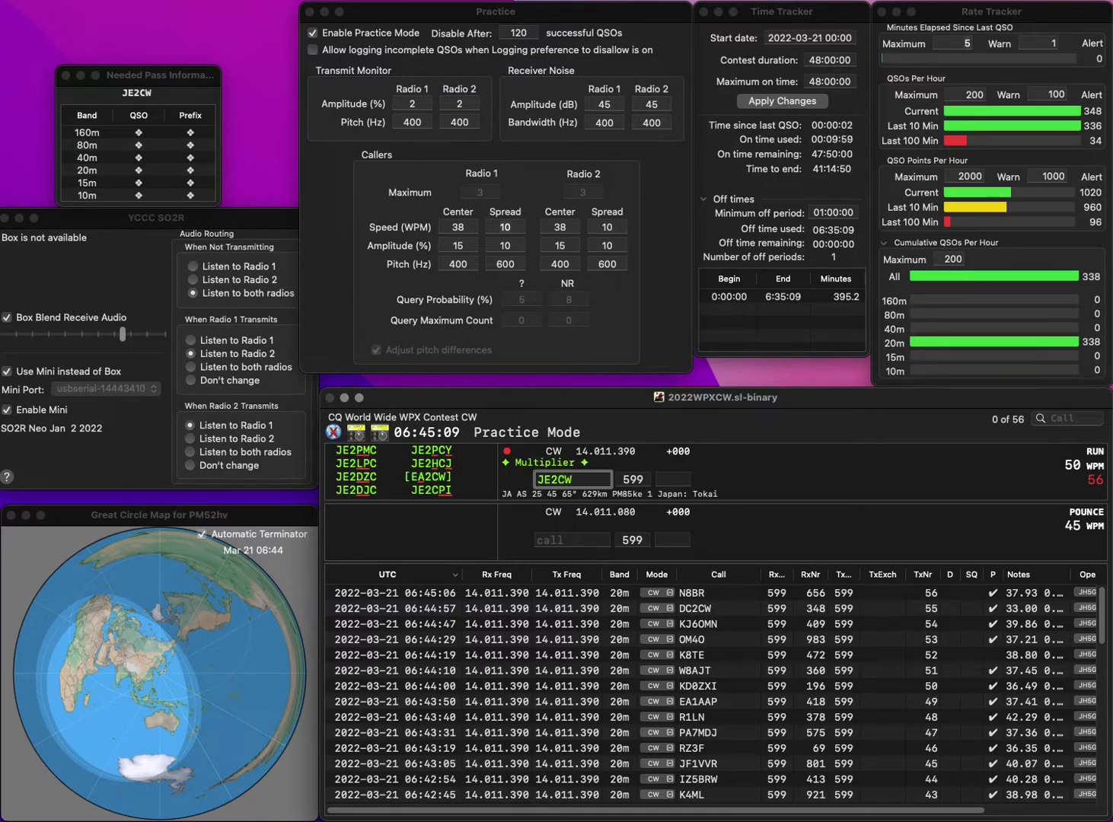
pyautogui.press('BackSpace')
pyautogui.write('PI')
pyautogui.press('space')
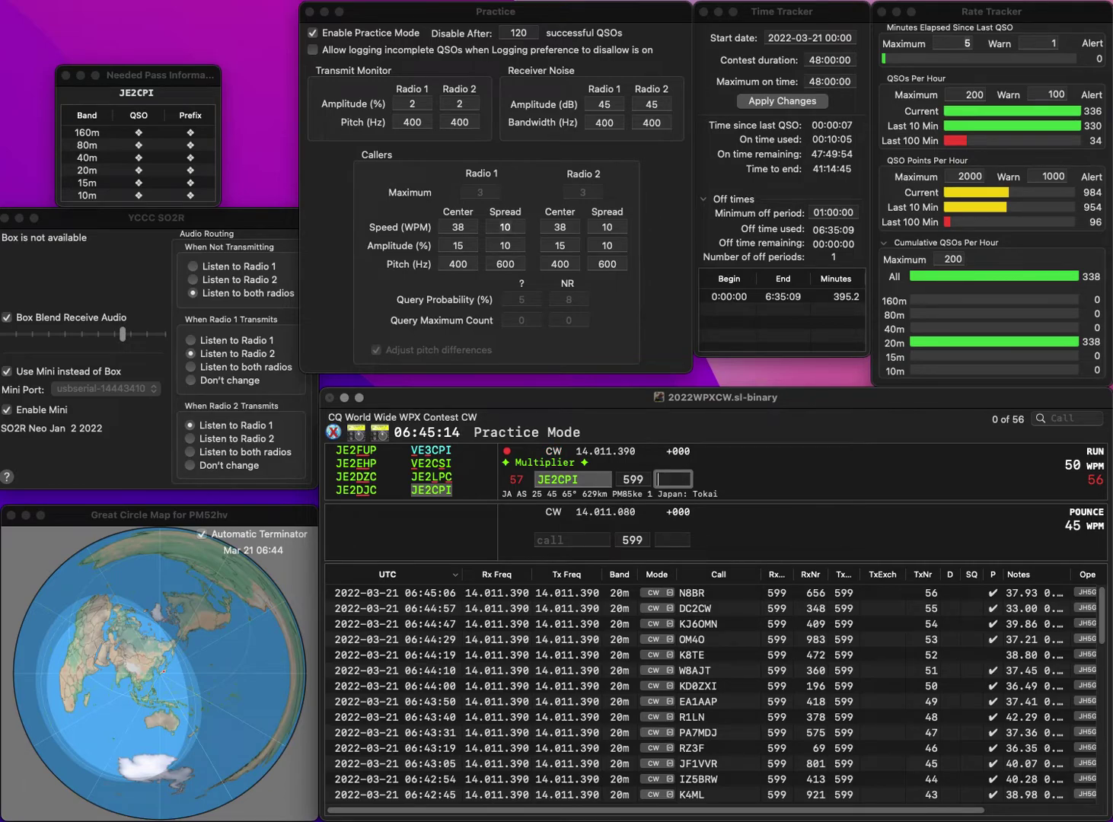
pyautogui.write('59')
pyautogui.press('Return')
pyautogui.write('KE8')
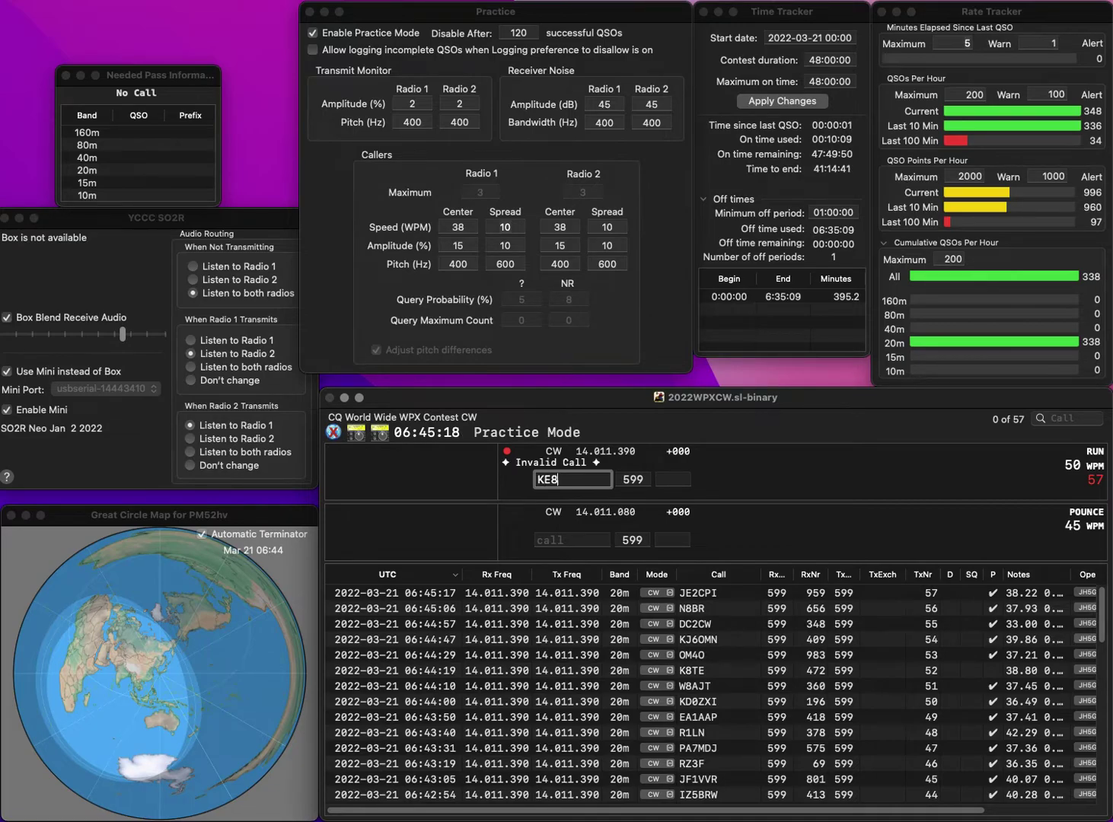
pyautogui.write('NGB')
pyautogui.press('Tab')
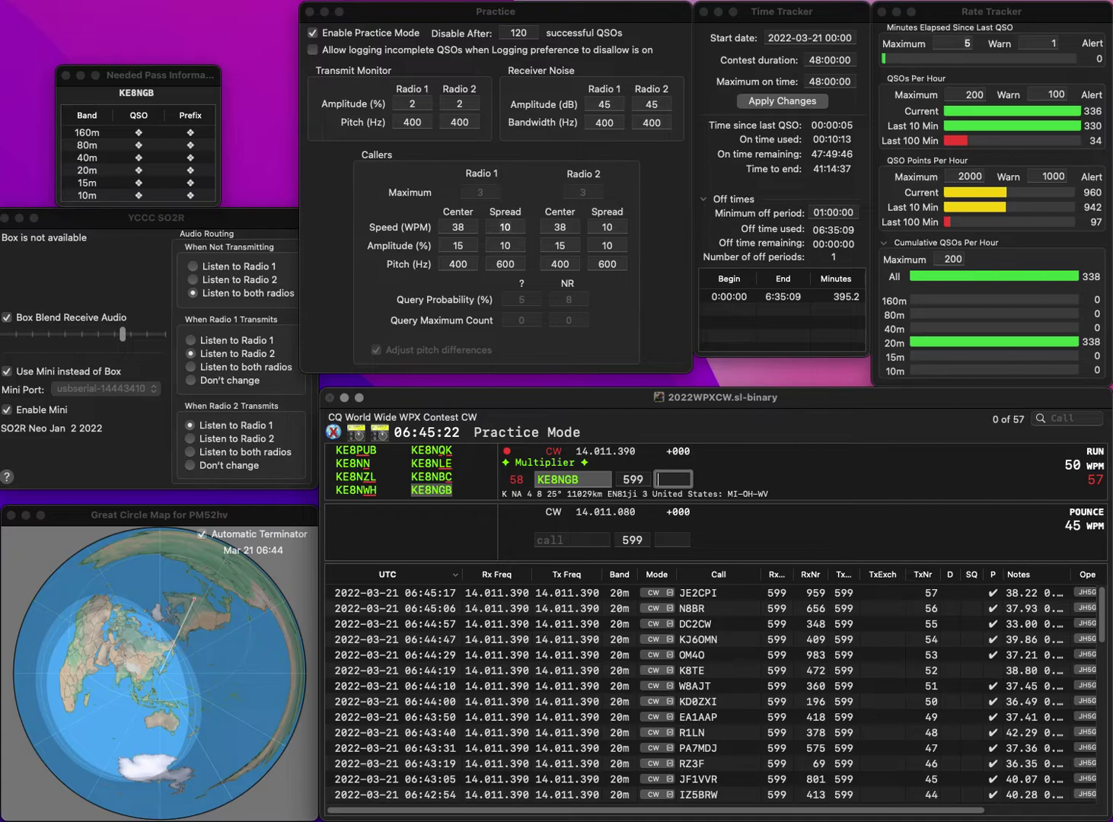
pyautogui.write('815')
pyautogui.press('Return')
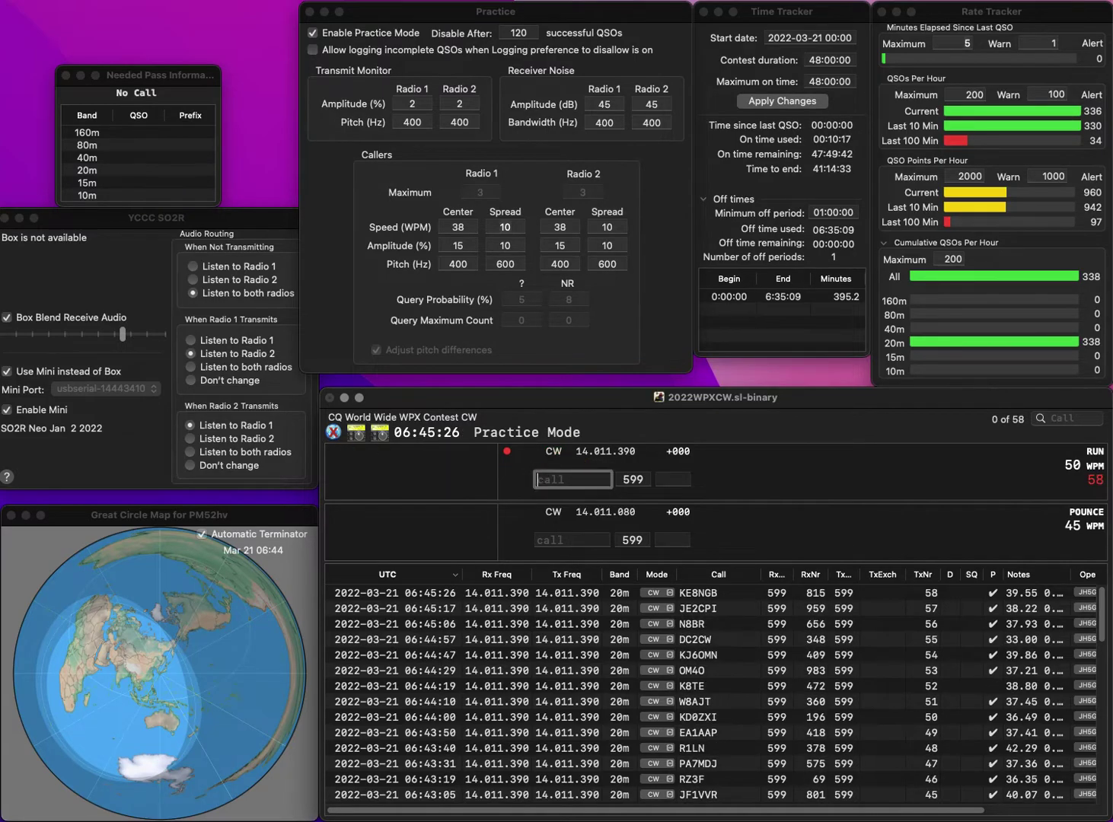
pyautogui.write('WB2')
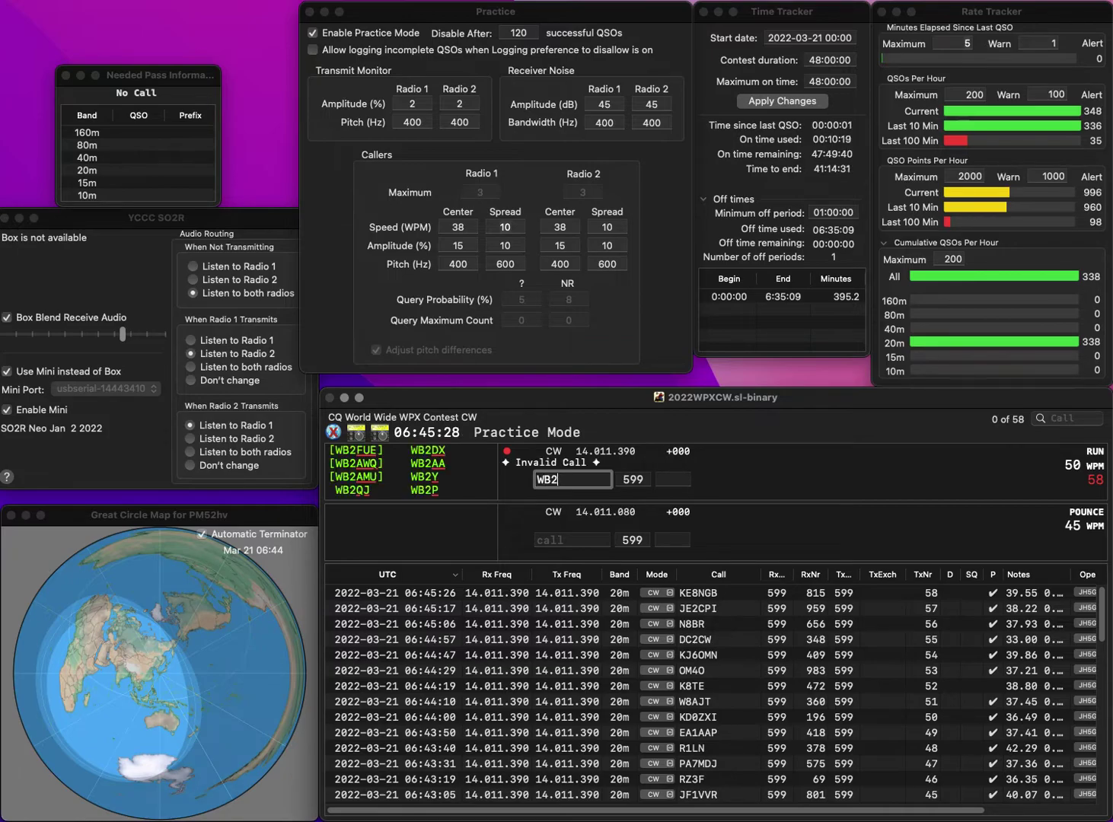
pyautogui.write('PJH')
pyautogui.press('Return')
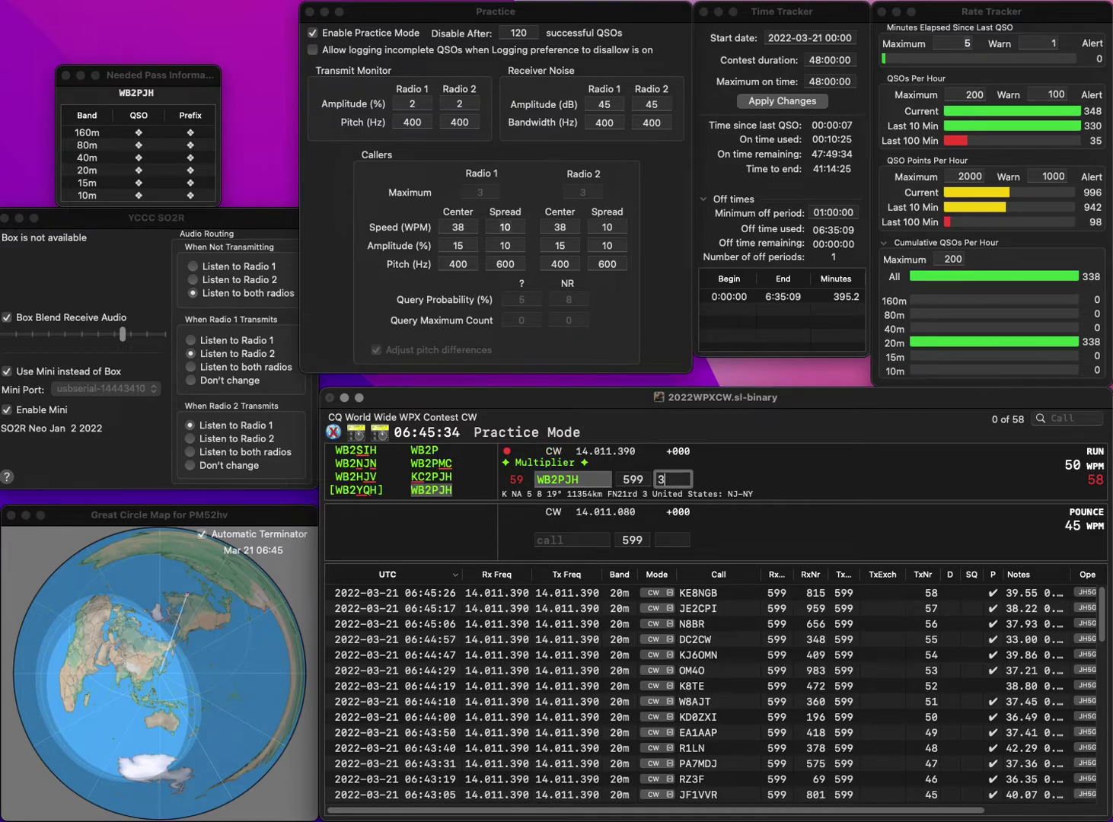
pyautogui.press('Return')
pyautogui.write('AB0LM')
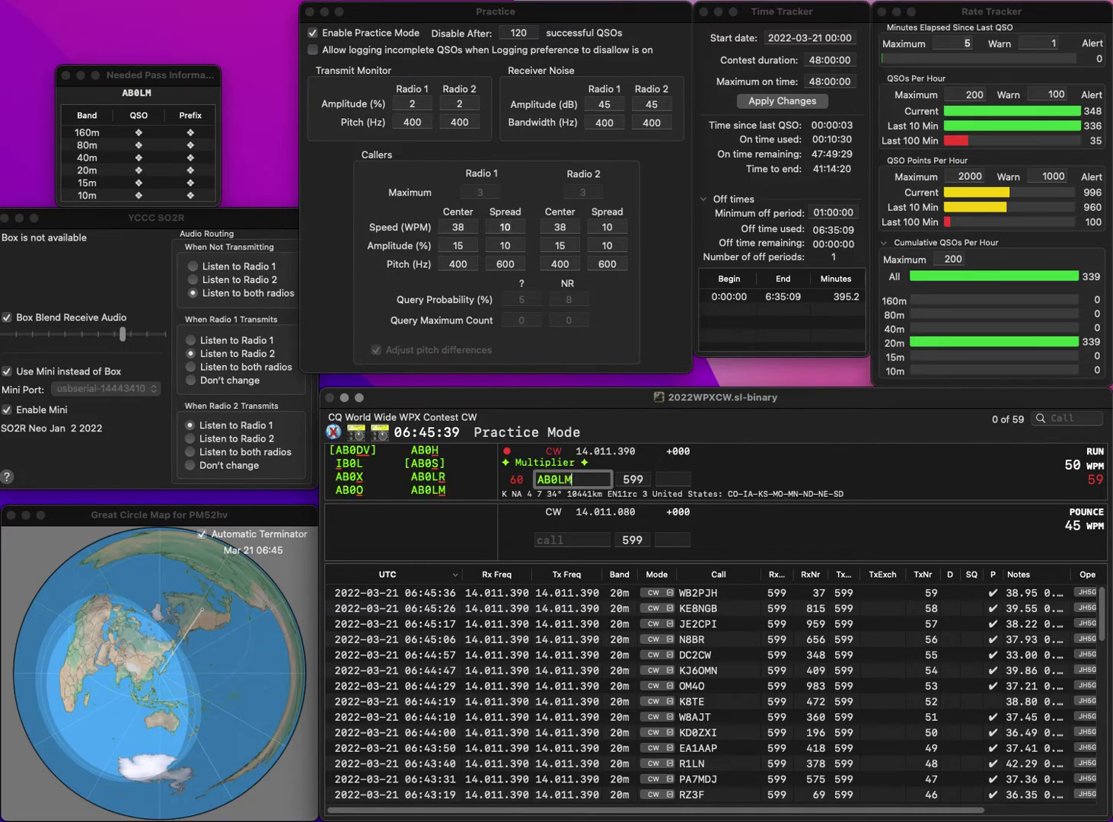
pyautogui.press('Tab')
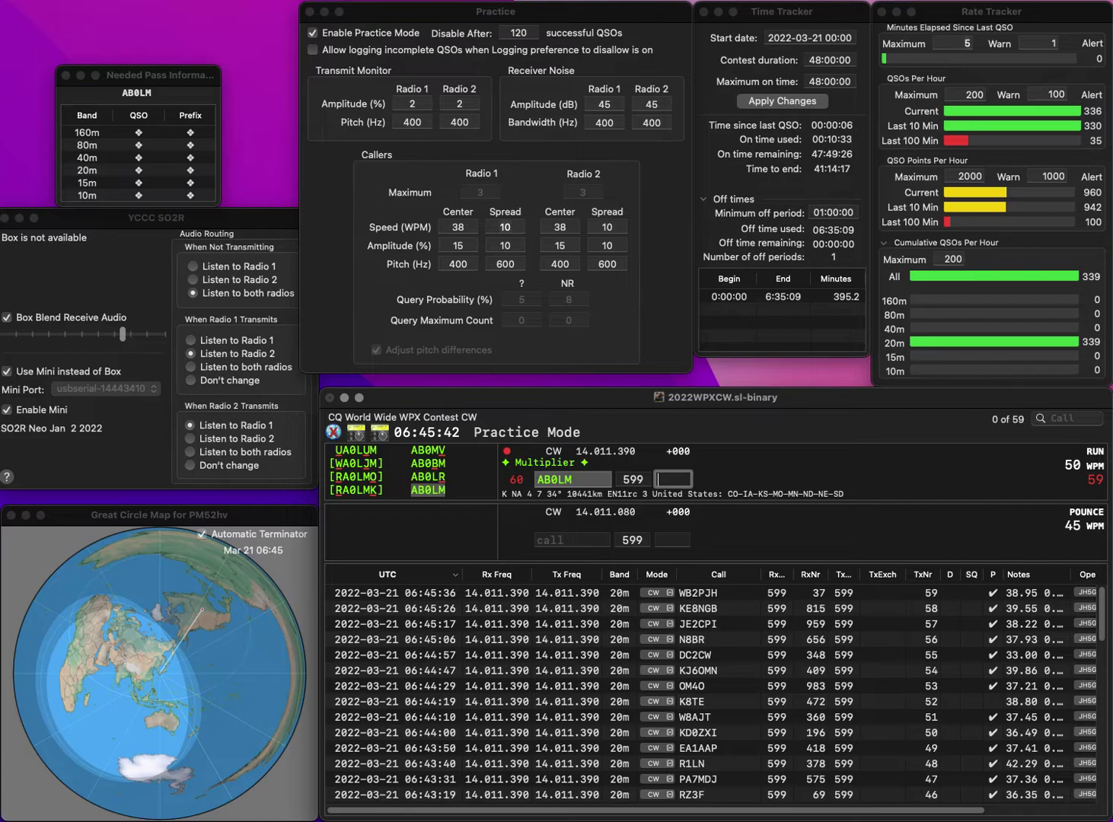
pyautogui.write('381')
pyautogui.press('Return')
pyautogui.write('W5ESE')
pyautogui.press('space')
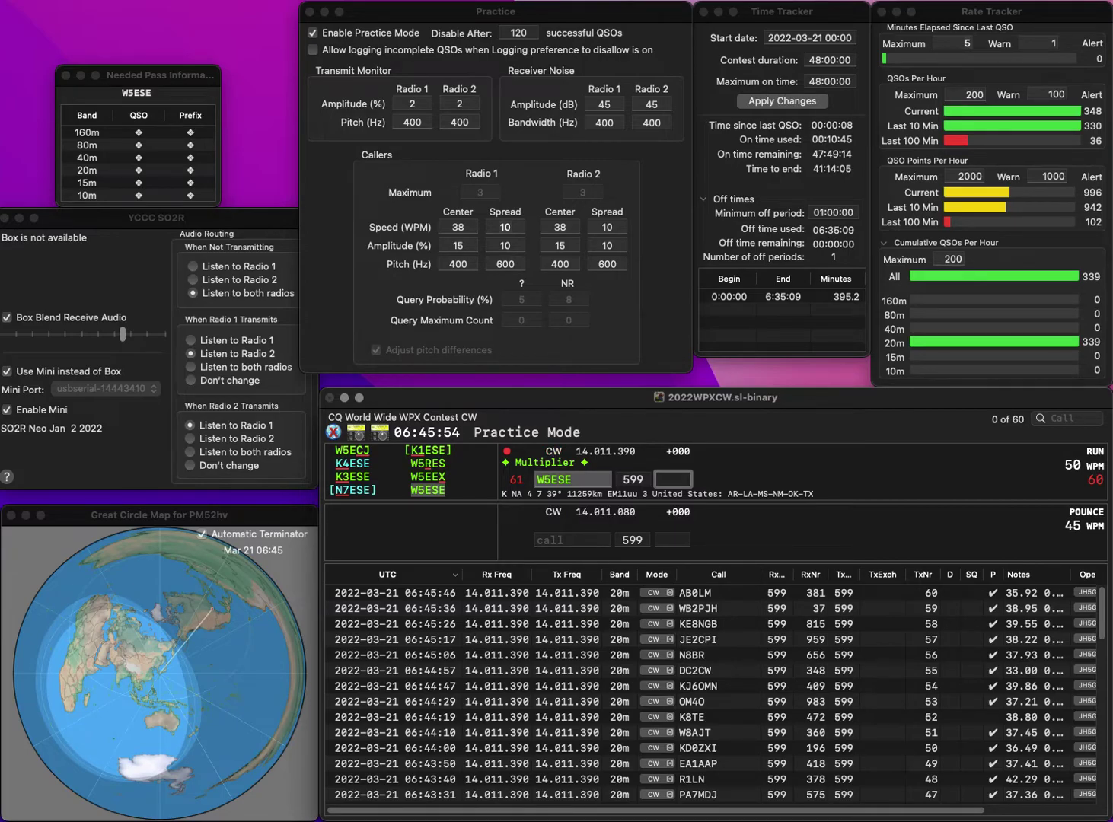
pyautogui.write('303')
pyautogui.press('Return')
pyautogui.write('R3QX')
pyautogui.press('Return')
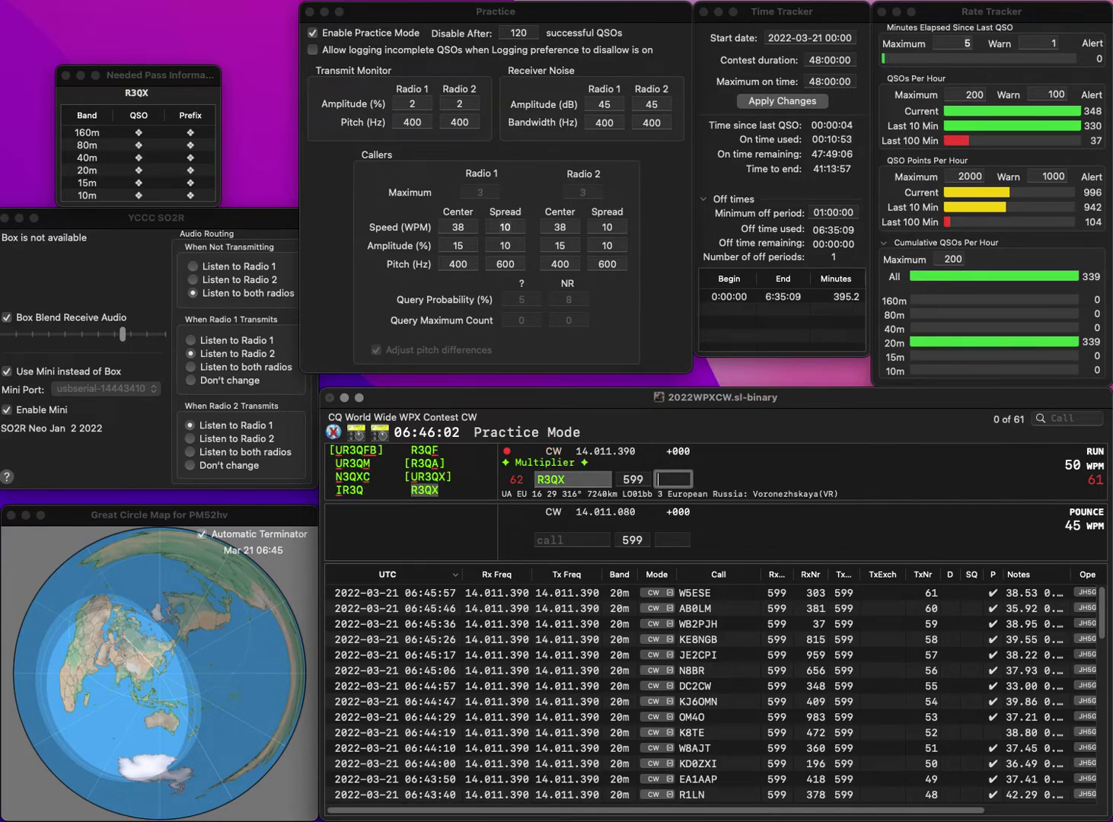
pyautogui.write('12')
pyautogui.press('Return')
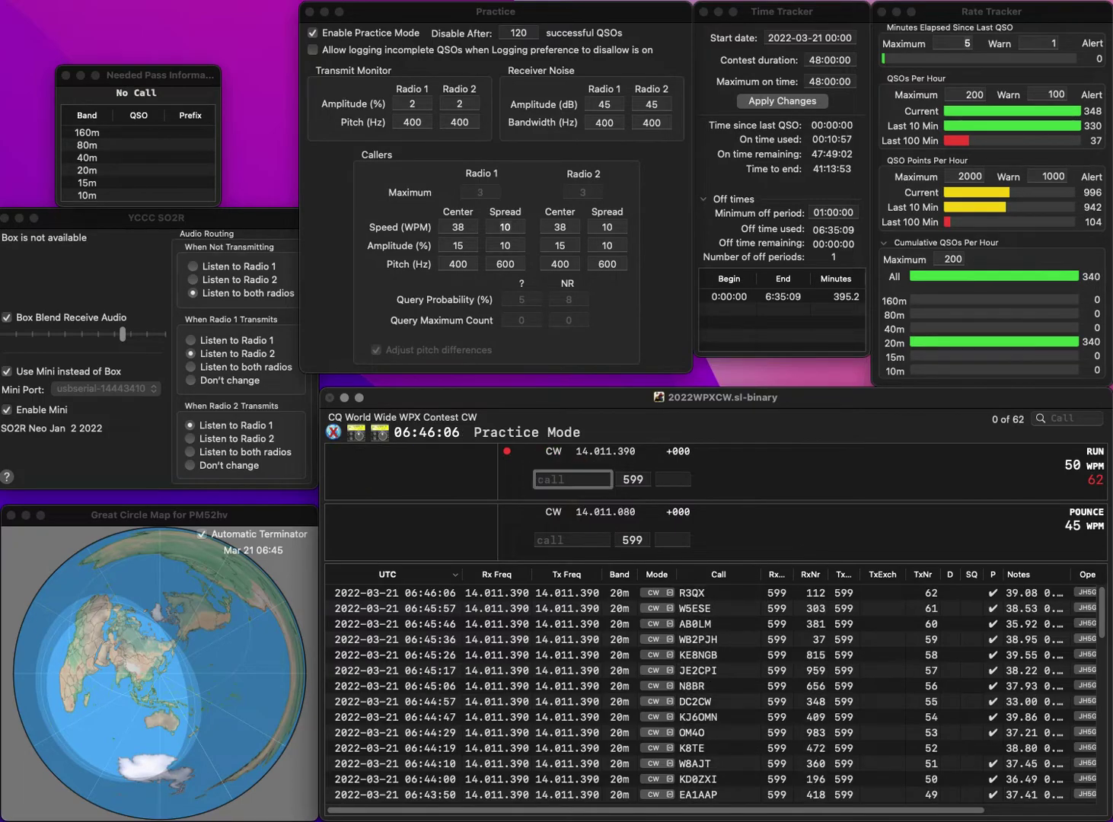
pyautogui.write('K9BAZ')
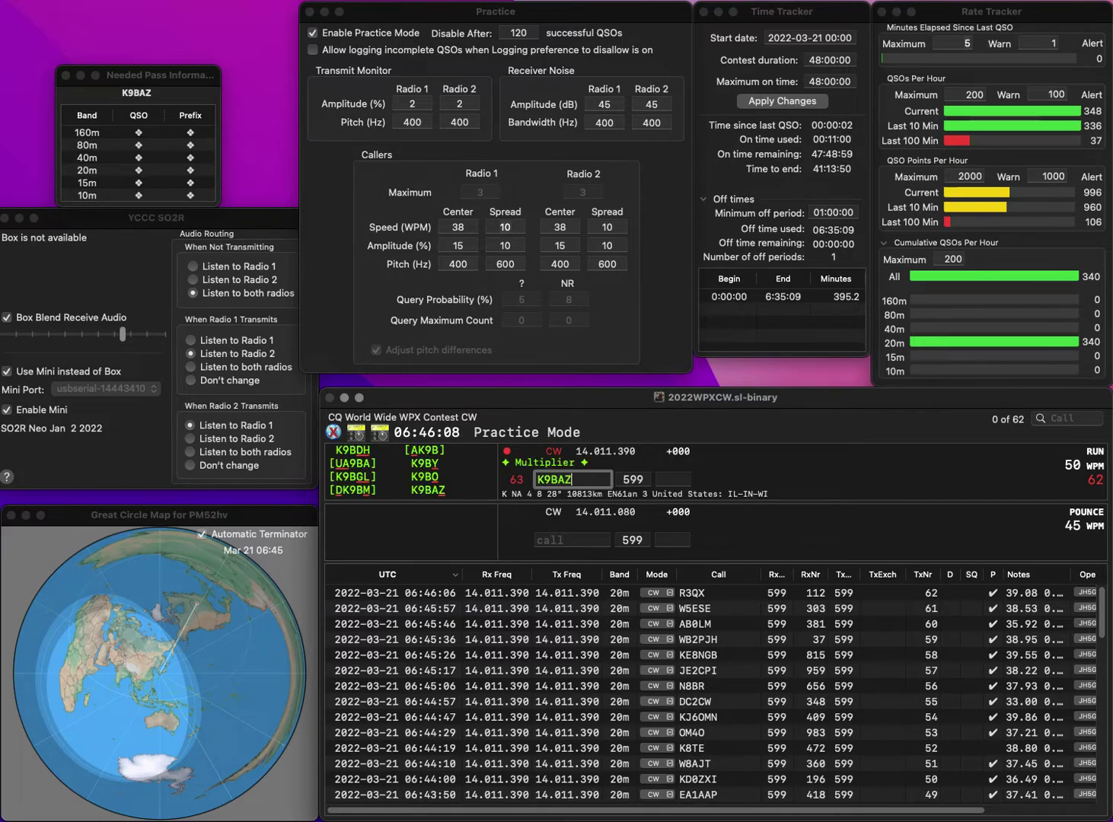
pyautogui.press('space')
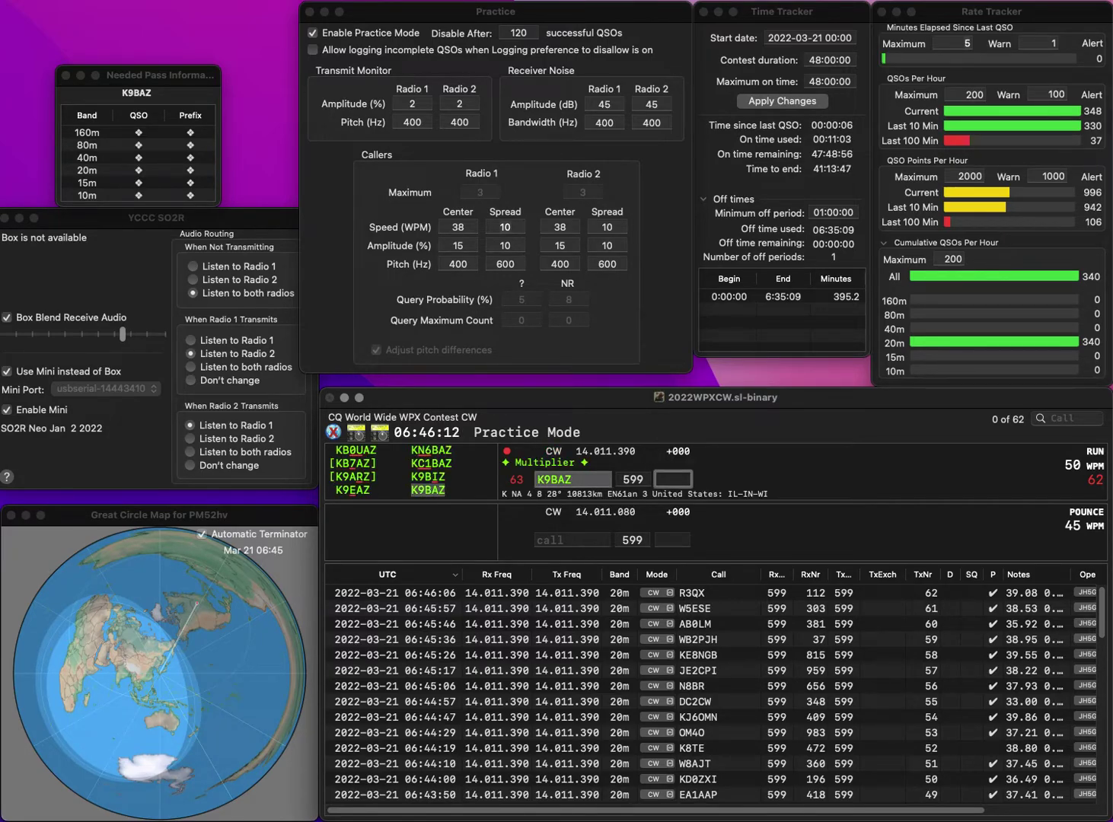
pyautogui.write('86')
pyautogui.press('Return')
# Enter caller W7BL on the run radio and log the contact with received number 697
pyautogui.write('W7')
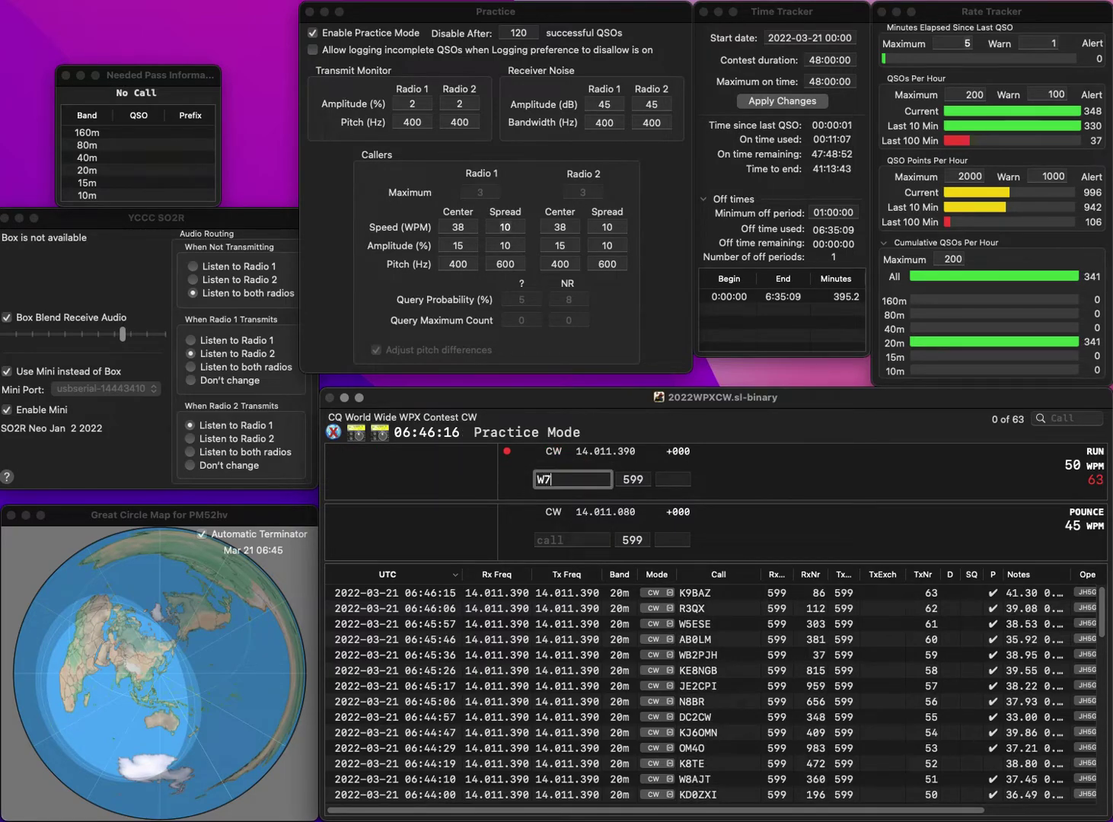
pyautogui.write('BL')
pyautogui.press('space')
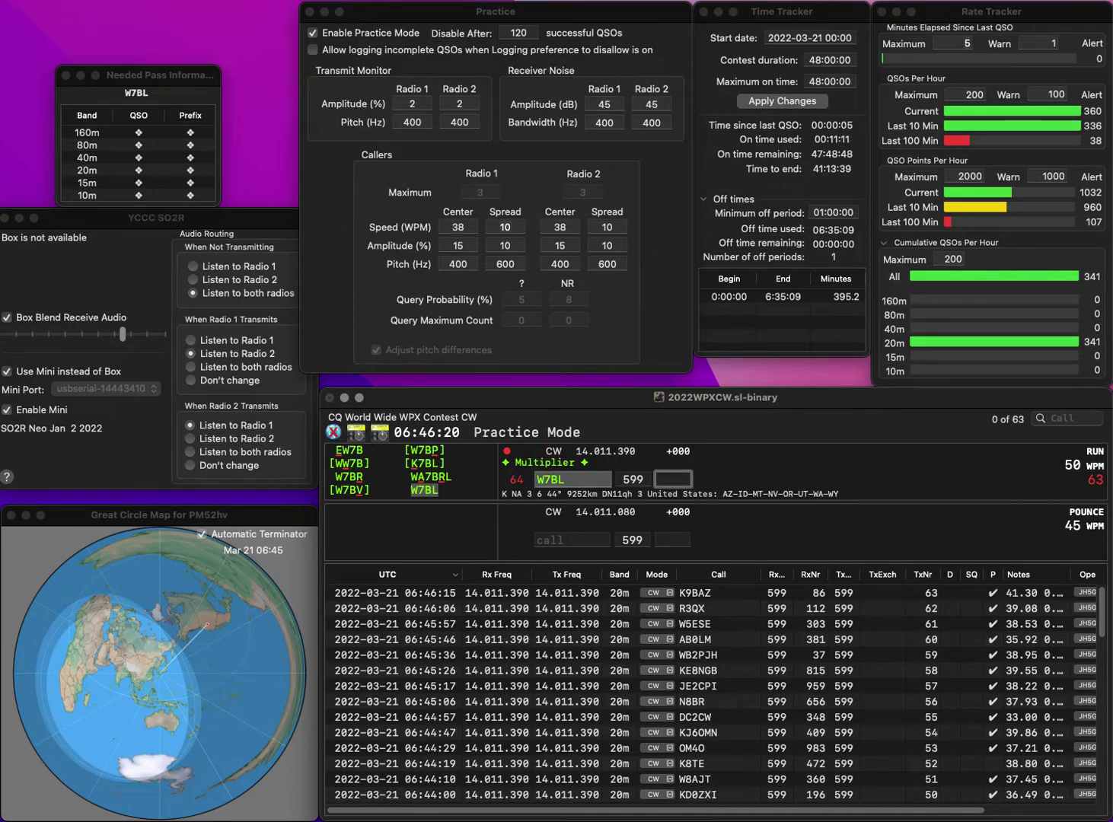
pyautogui.write('6')
pyautogui.write('99')
pyautogui.press('Return')
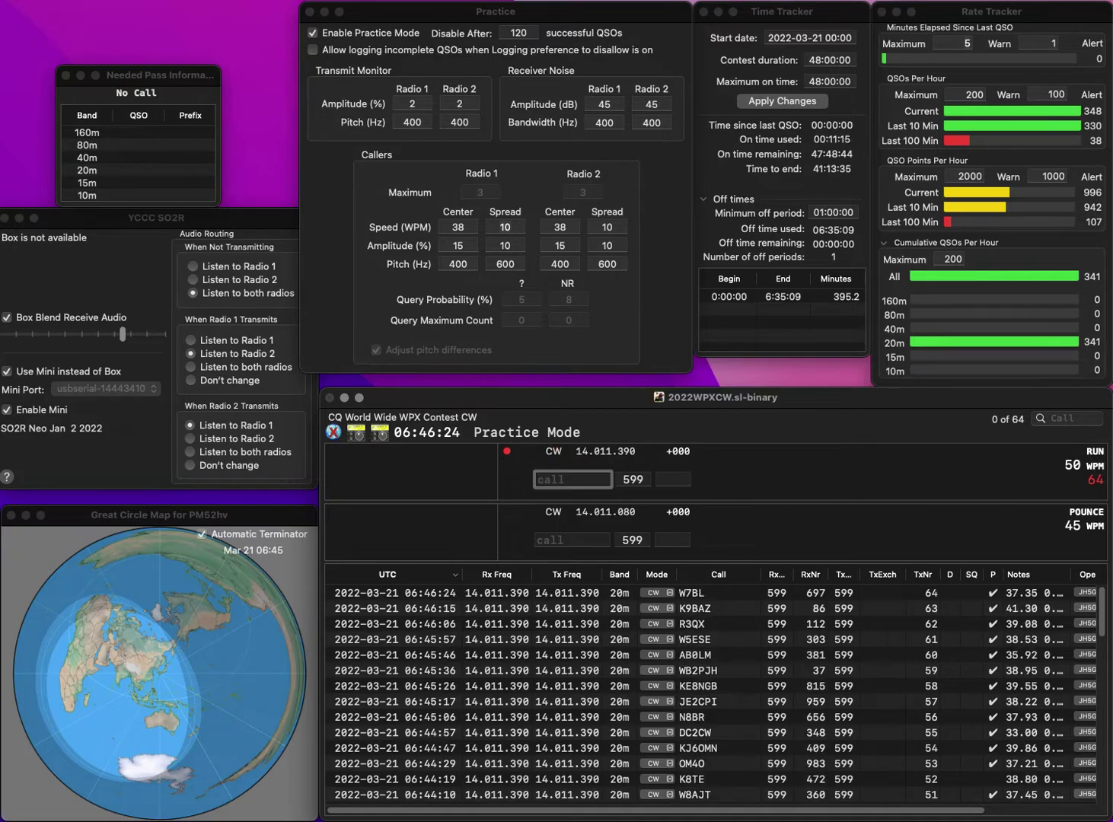
# Enter caller EO3Q on the run radio and log the contact with received number 661
pyautogui.write('EO3Q')
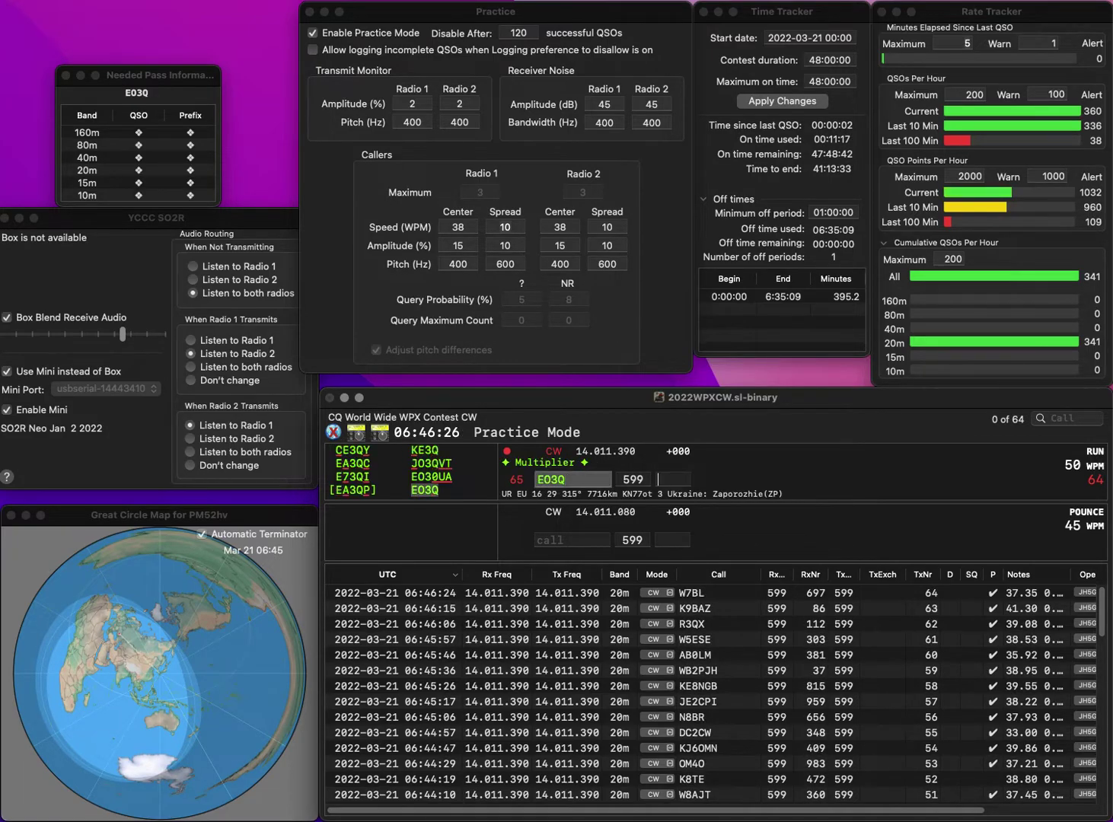
pyautogui.press('Return')
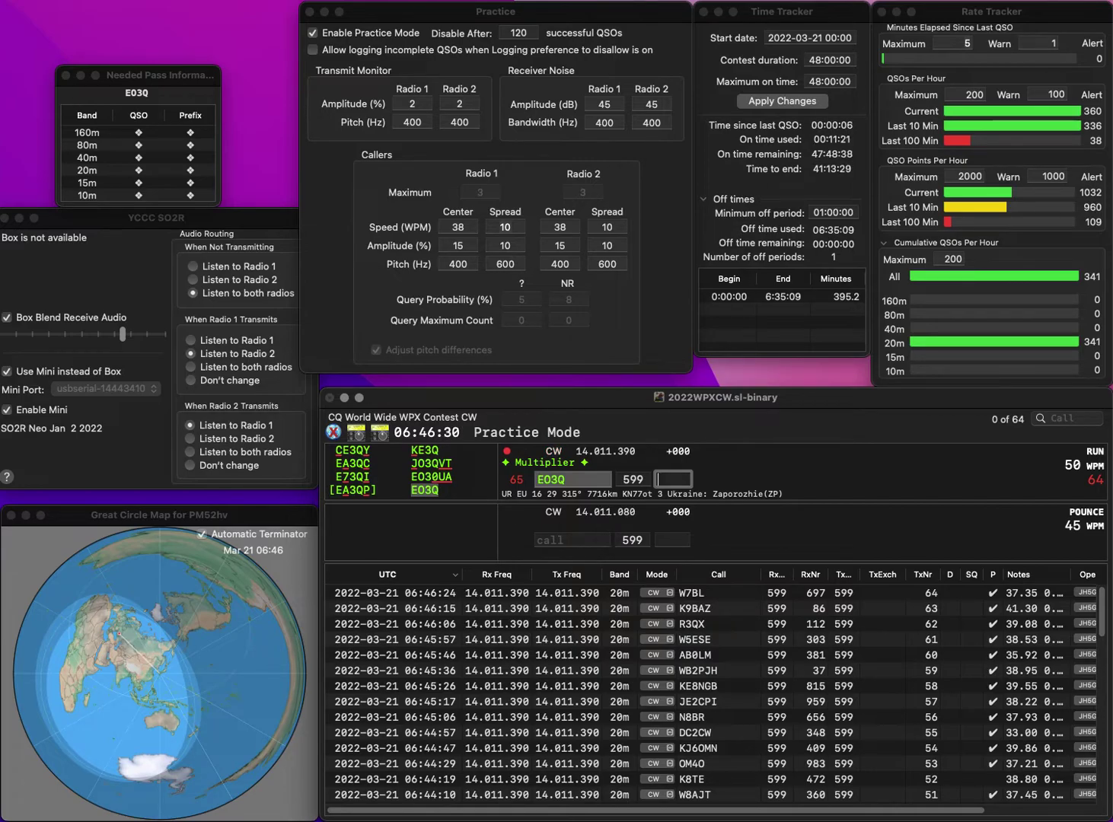
pyautogui.write('661')
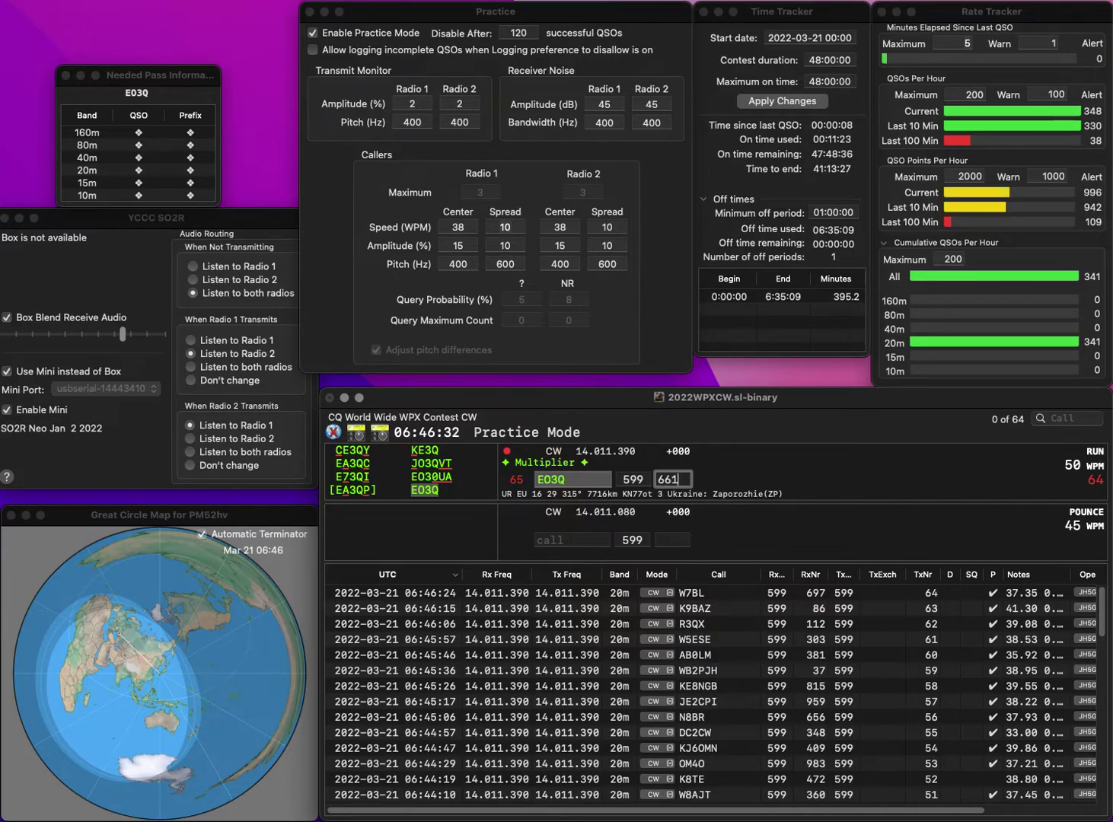
pyautogui.press('Return')
pyautogui.write('WA')
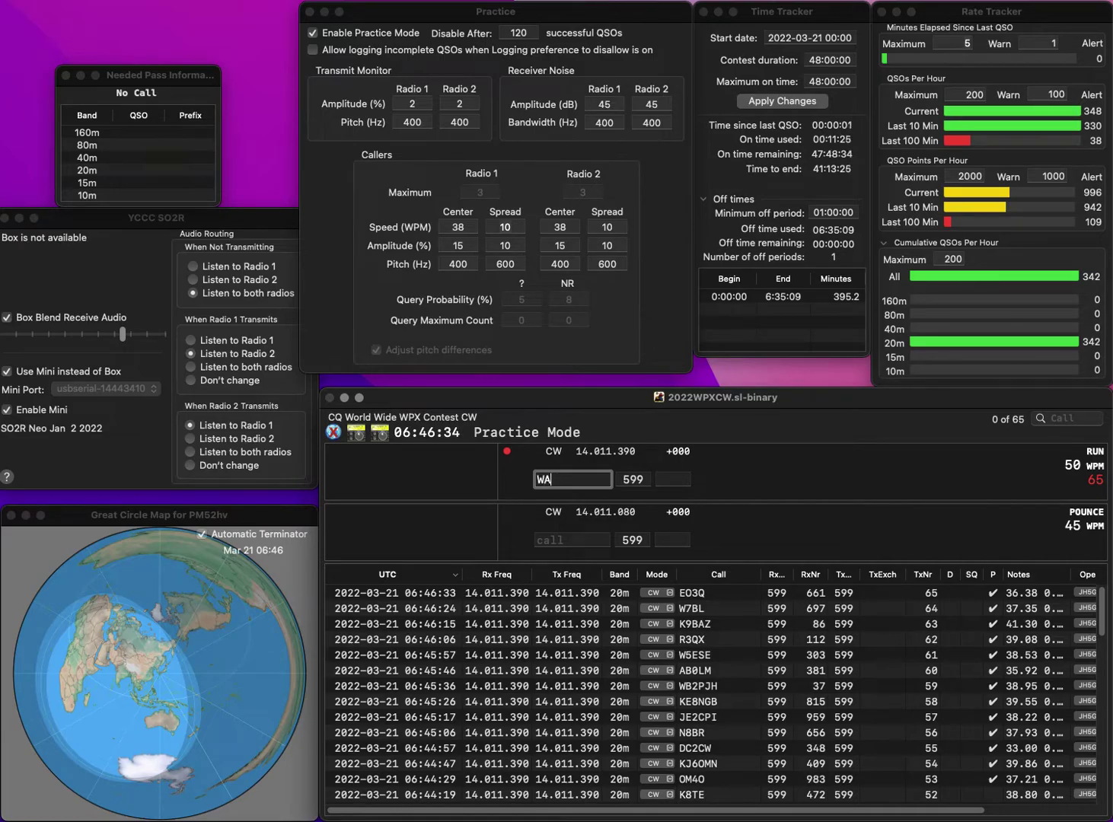
pyautogui.write('4BD')
pyautogui.press('Return')
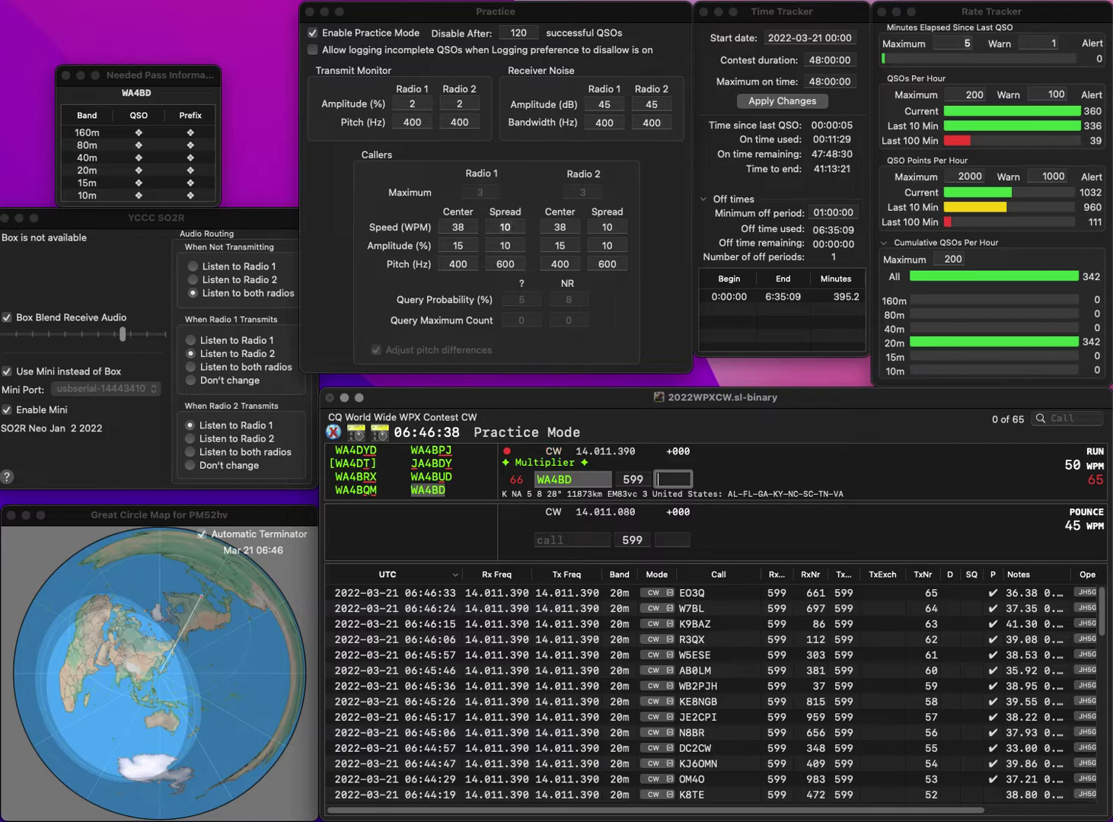
pyautogui.write('2')
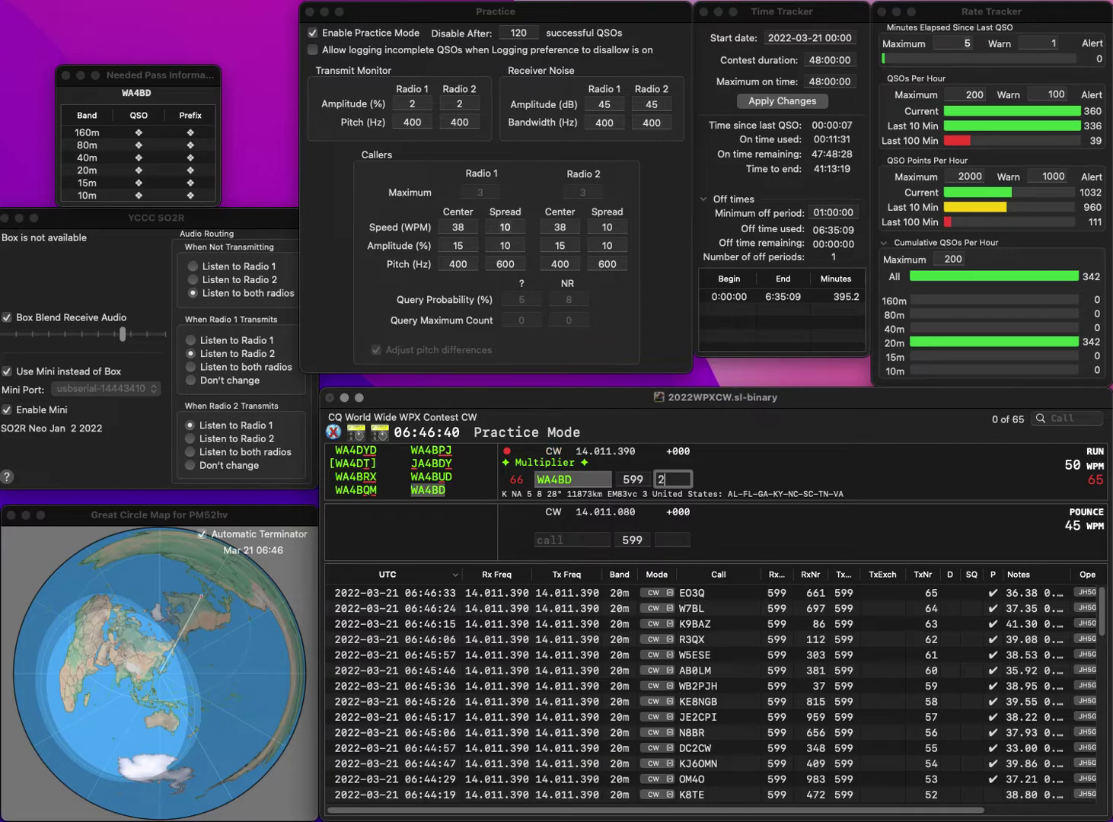
pyautogui.write('81')
pyautogui.press('Return')
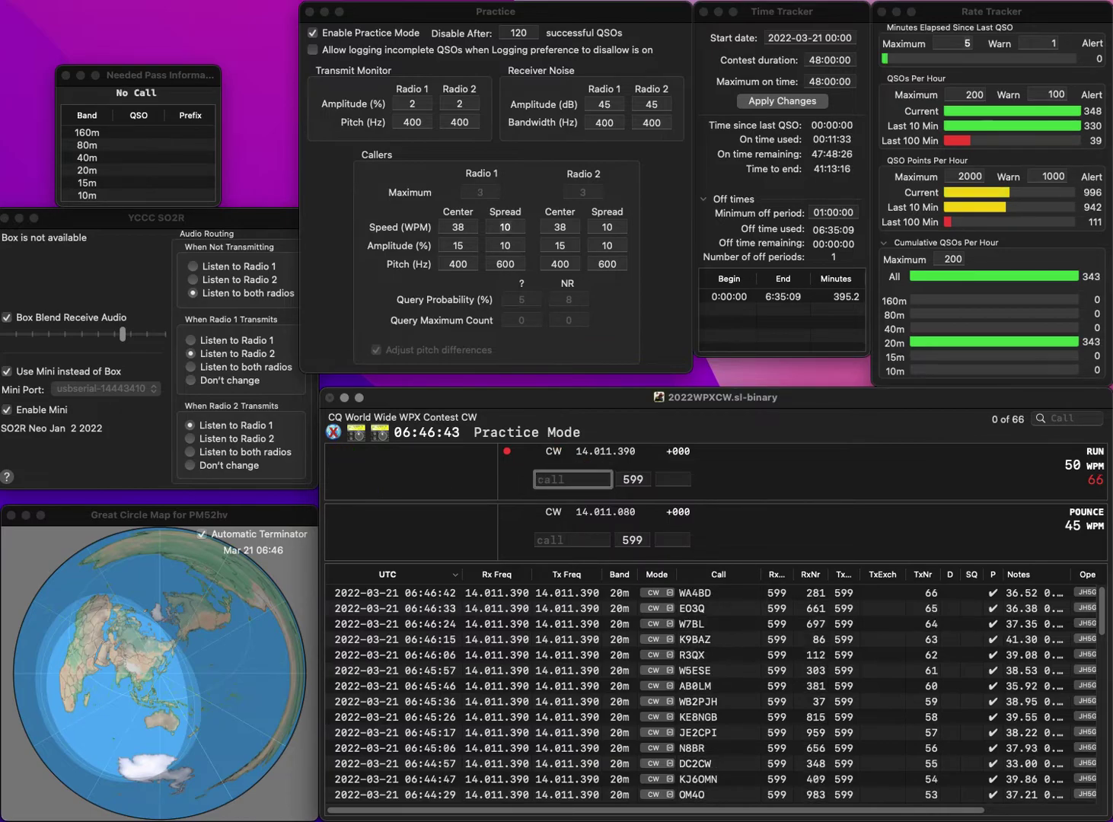
pyautogui.write('W1TMS')
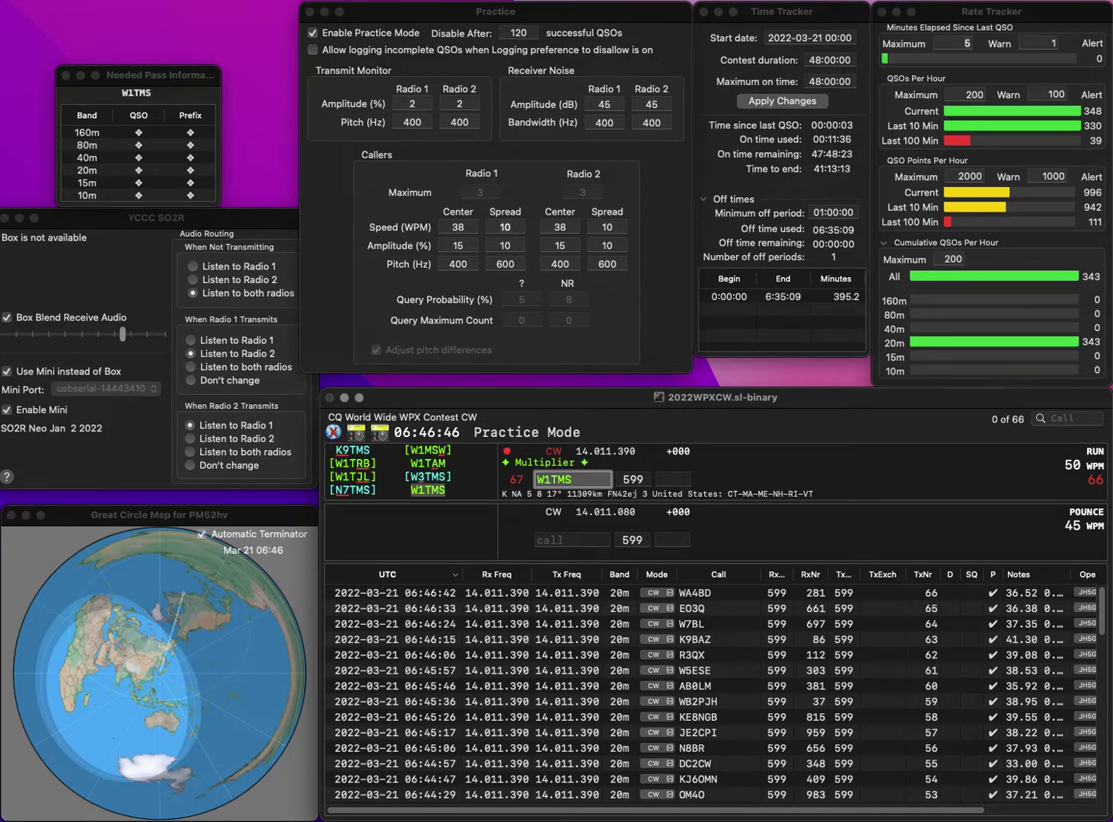
pyautogui.press('Return')
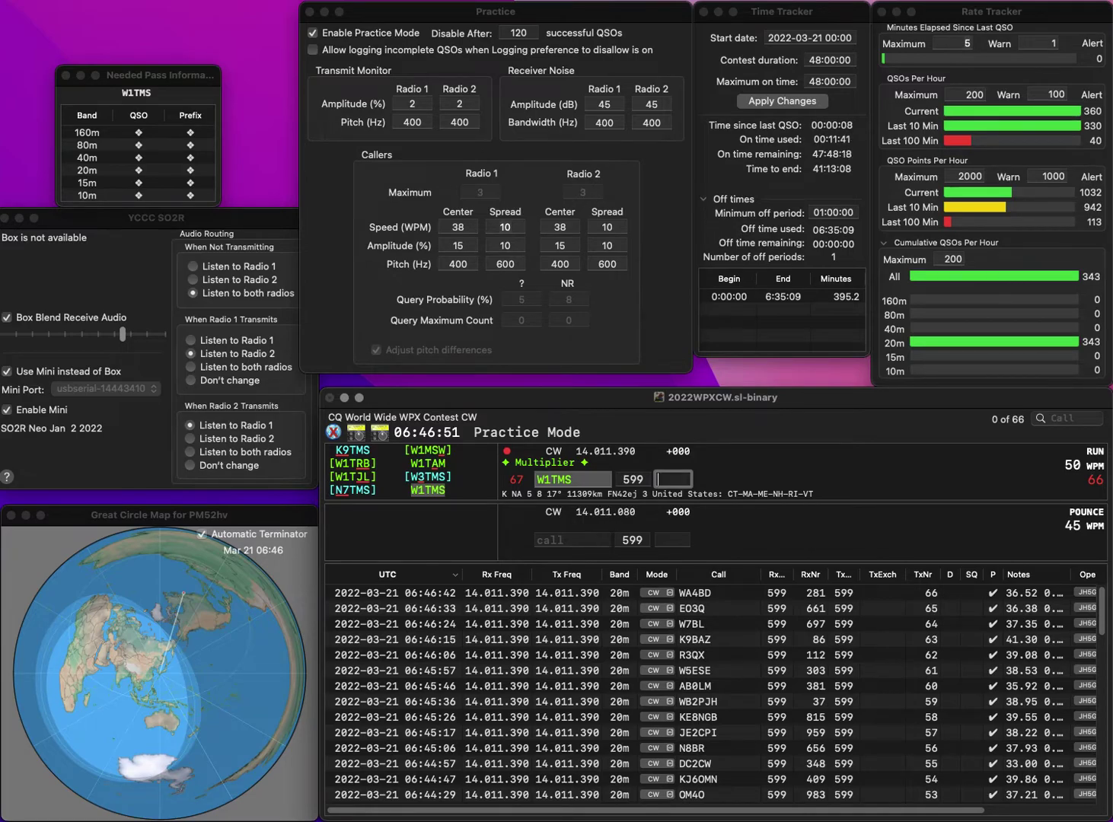
pyautogui.write('64')
pyautogui.press('Return')
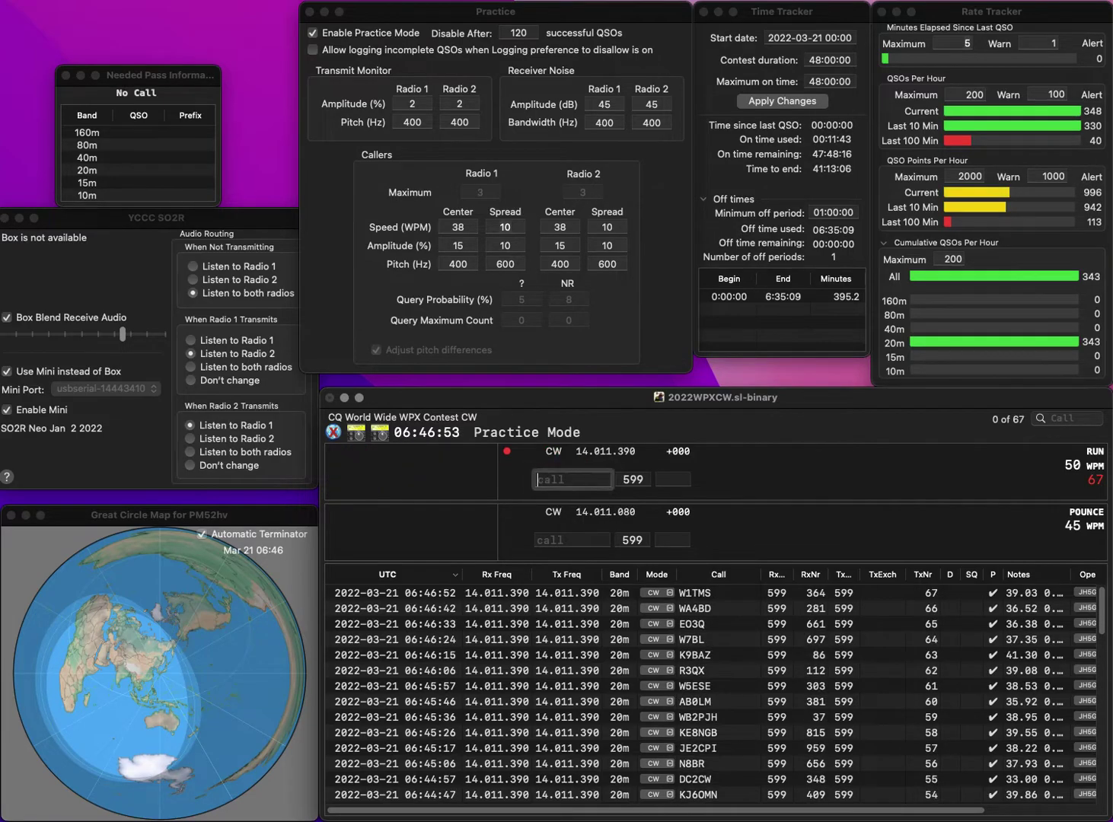
pyautogui.write('P2')
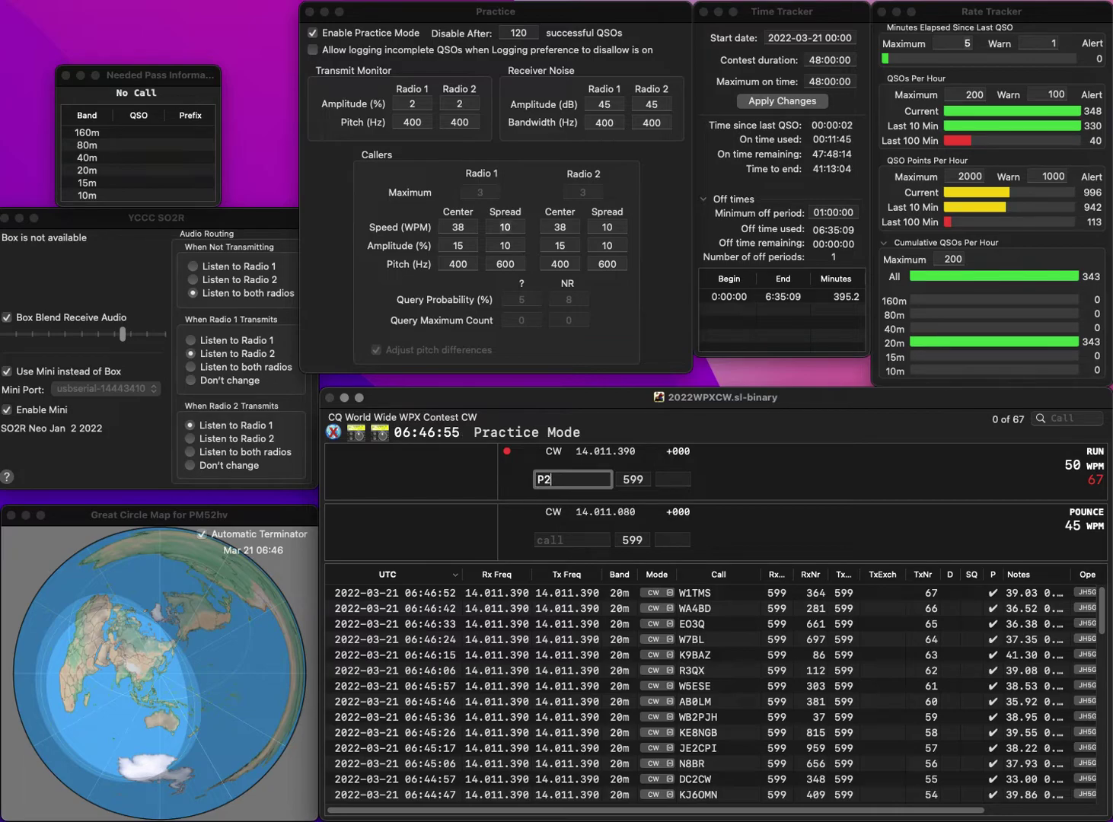
pyautogui.write('YV')
pyautogui.press('Left')
pyautogui.press('Left')
pyautogui.press('Left')
pyautogui.press('BackSpace')
pyautogui.write('W')
pyautogui.press('space')
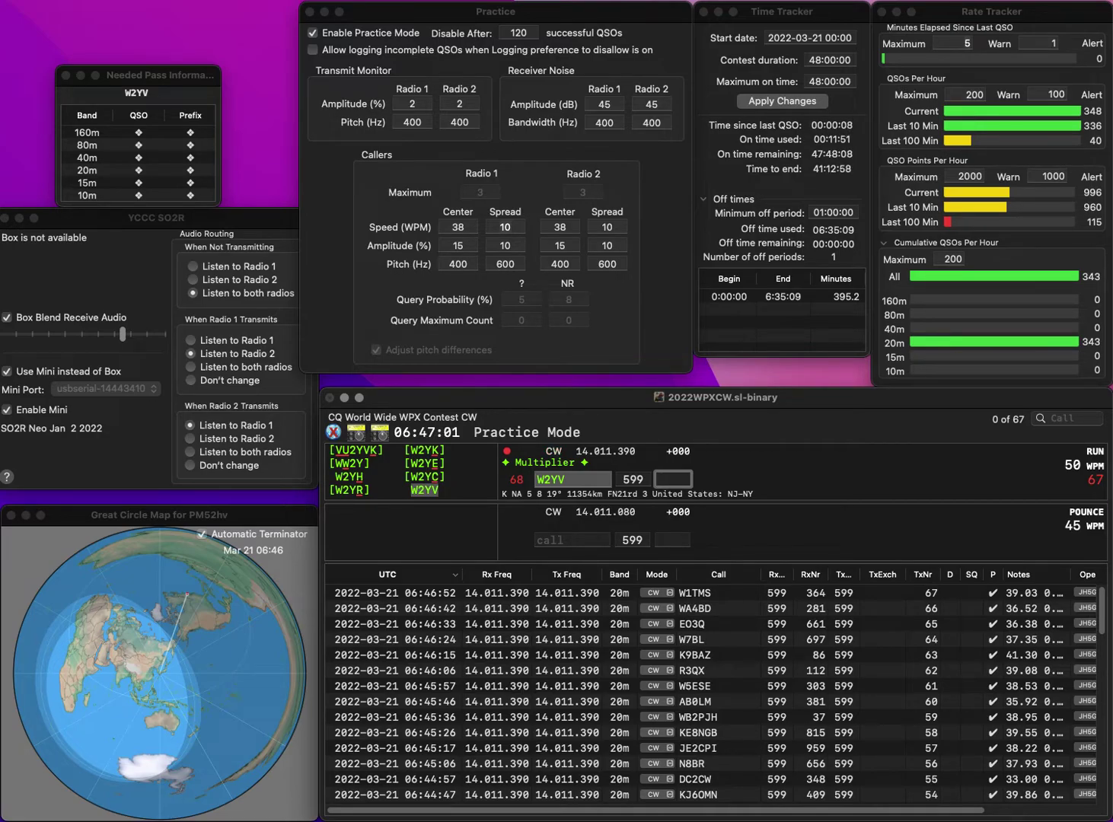
pyautogui.write('01')
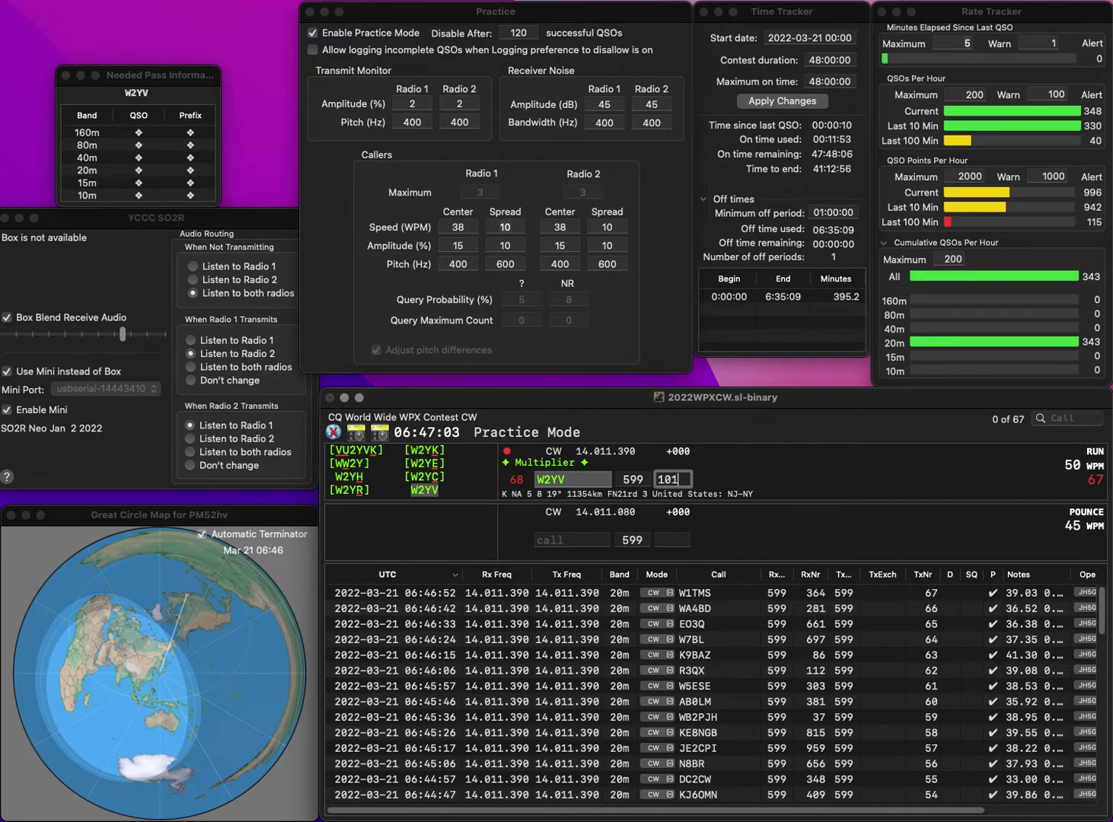
pyautogui.press('Return')
pyautogui.write('SP')
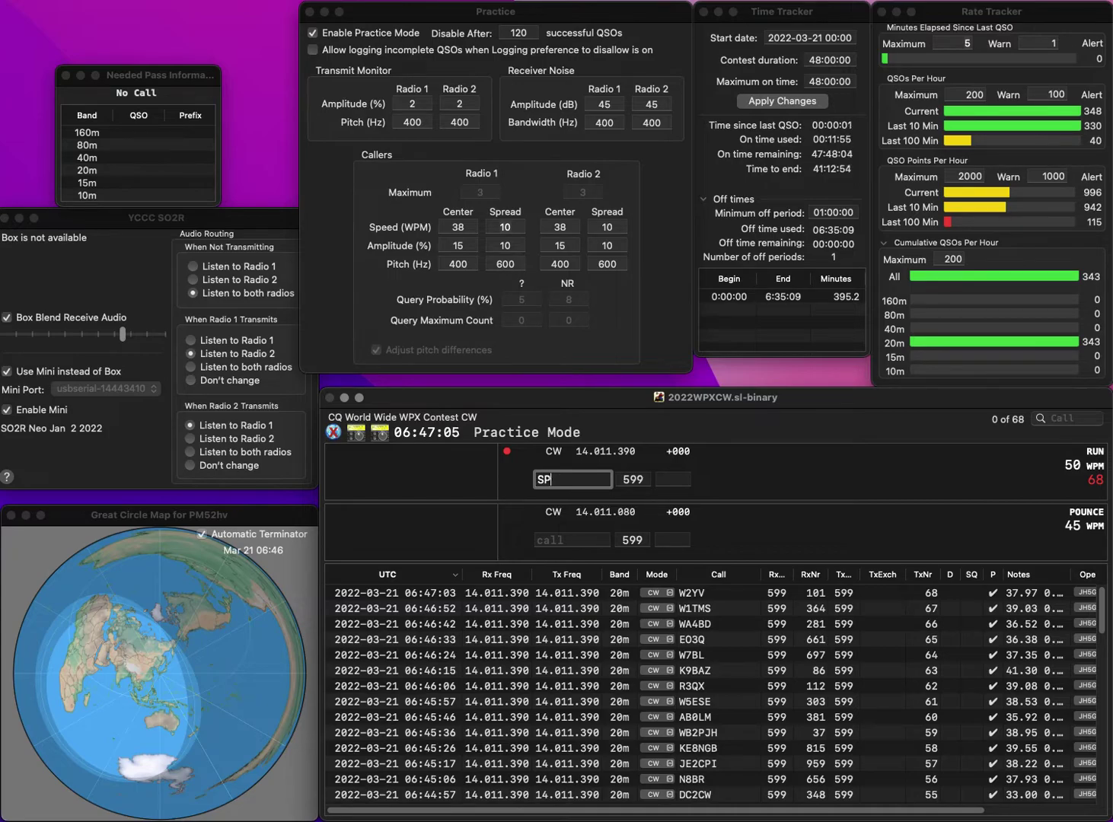
pyautogui.write('3JIA')
pyautogui.press('space')
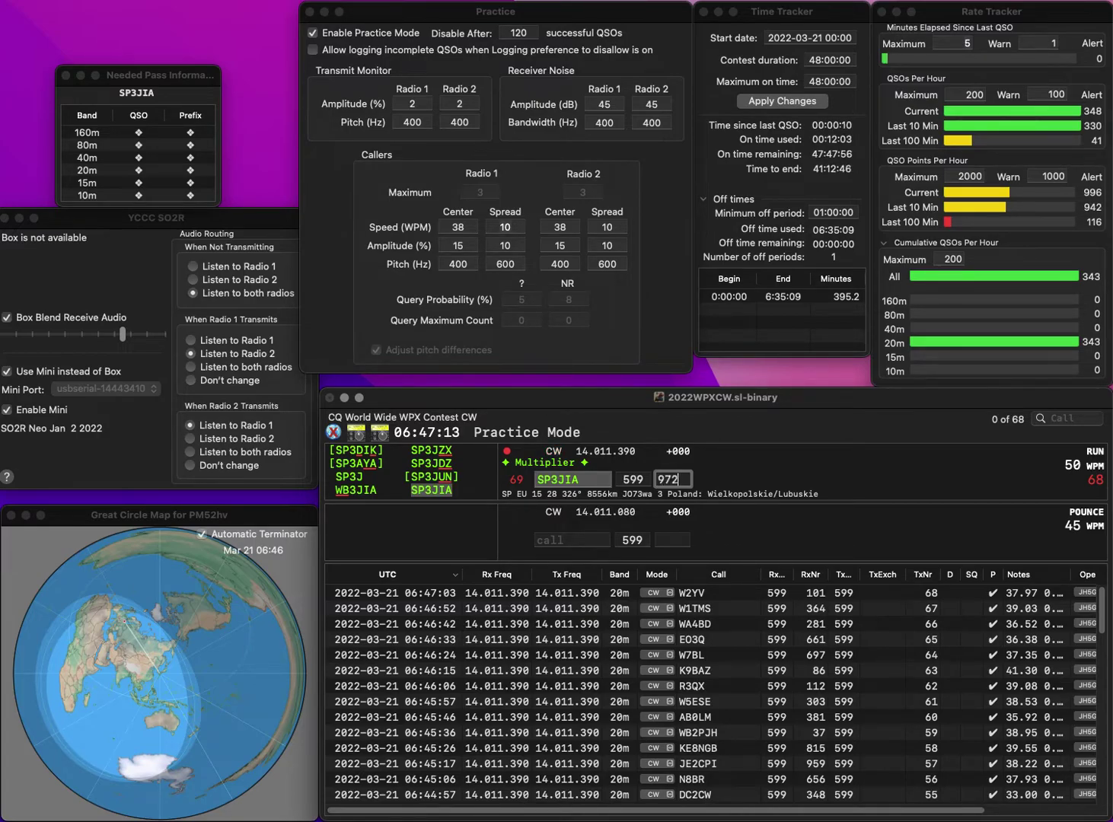
pyautogui.press('Return')
pyautogui.write('I2HIZ')
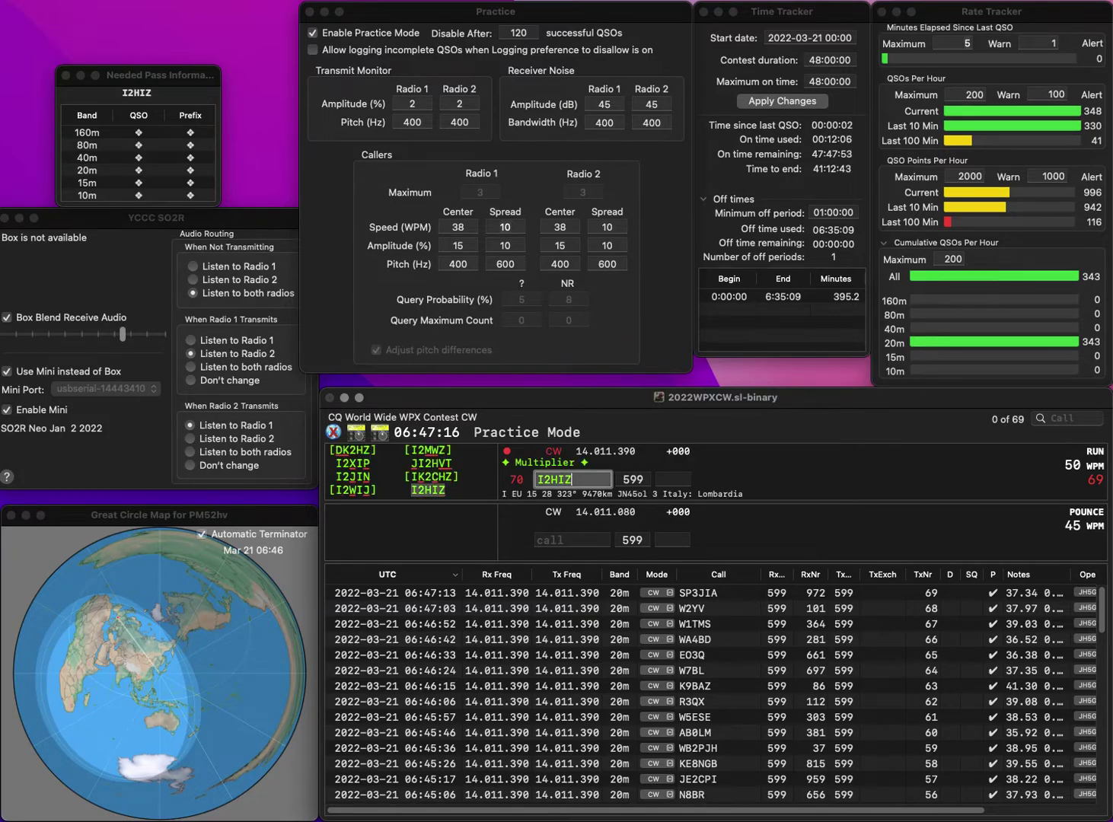
pyautogui.press('space')
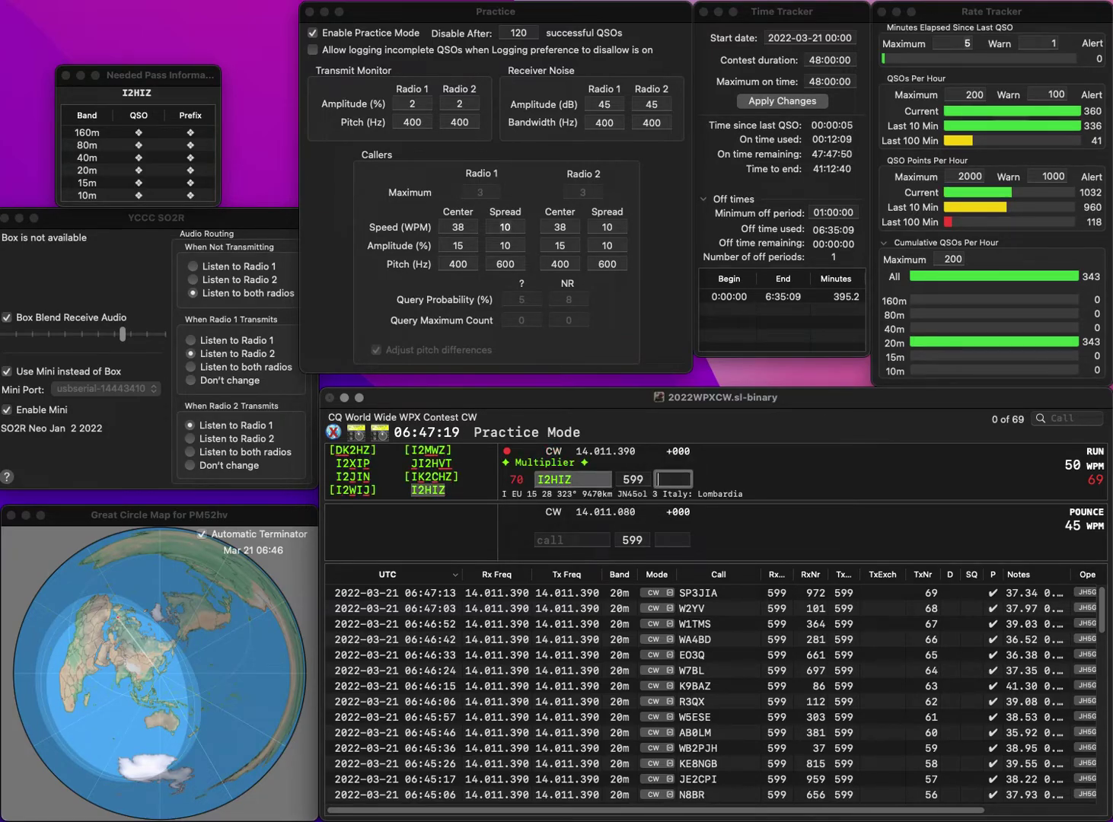
pyautogui.write('647')
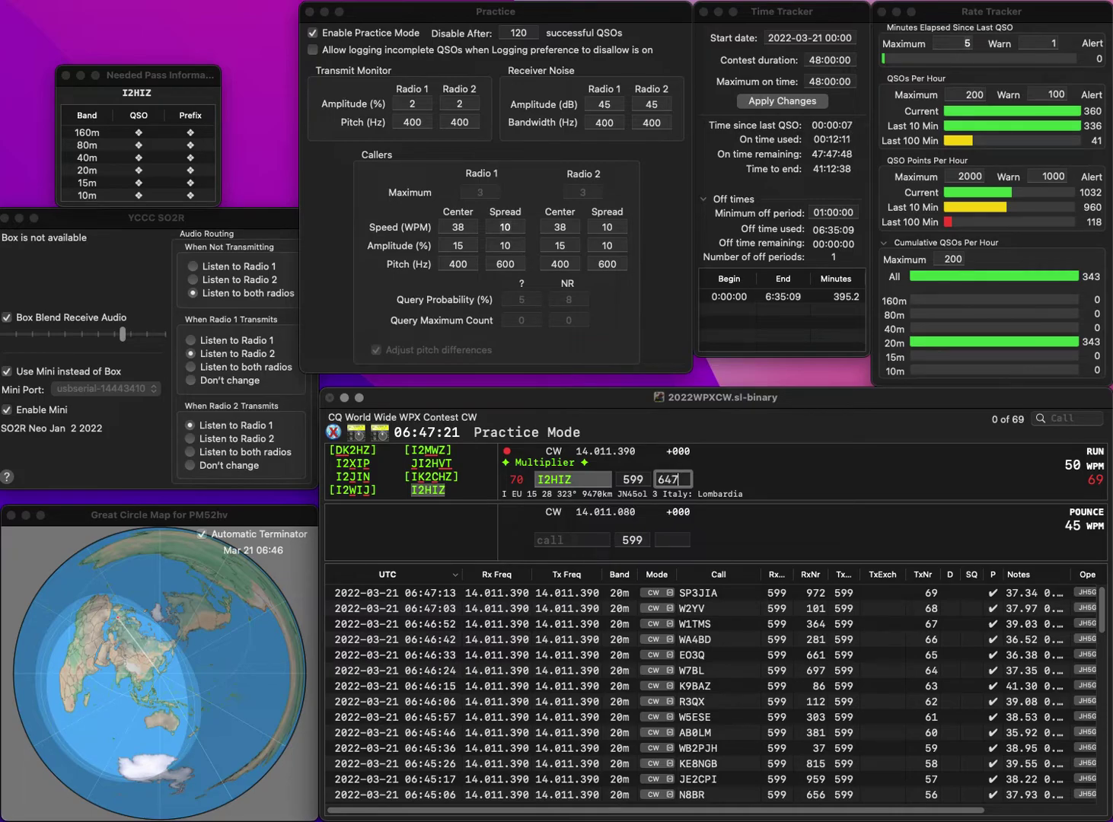
pyautogui.press('Return')
pyautogui.write('VA3JLF')
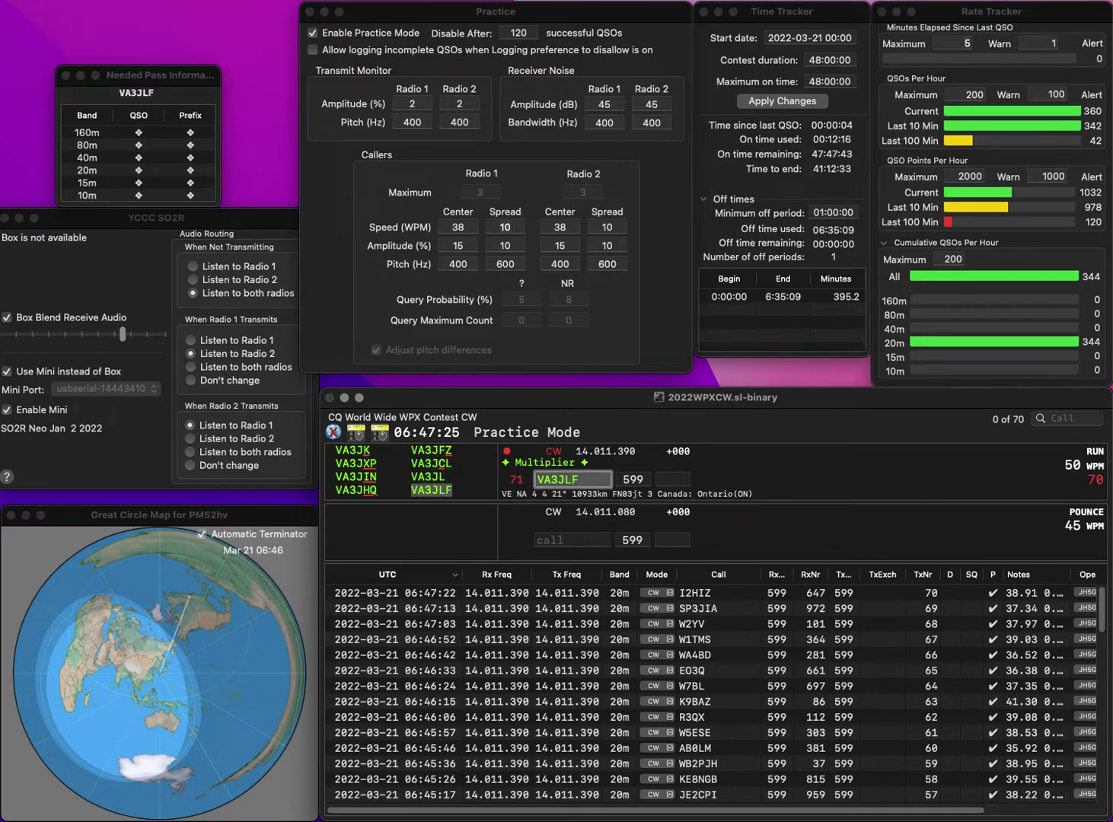
pyautogui.press('Return')
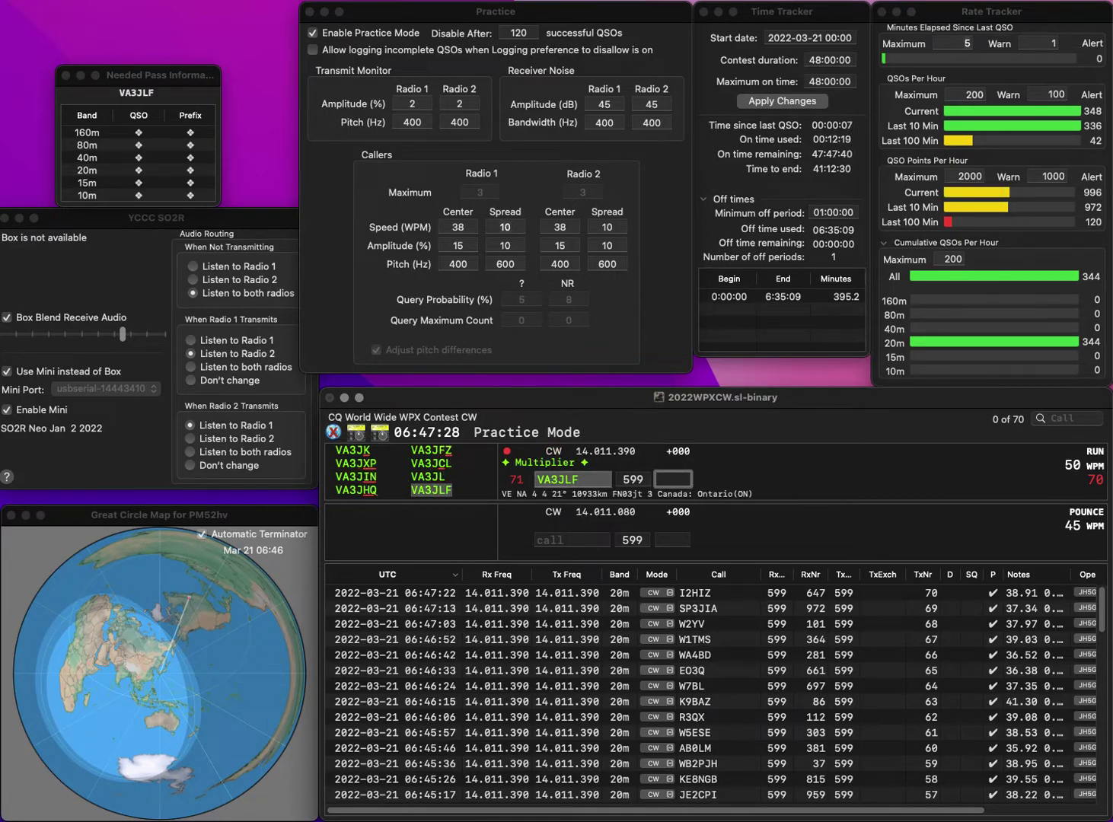
pyautogui.write('906')
pyautogui.press('Return')
pyautogui.write('UA2O')
pyautogui.write('DY')
pyautogui.click(559, 480)
pyautogui.press('BackSpace')
pyautogui.write('1')
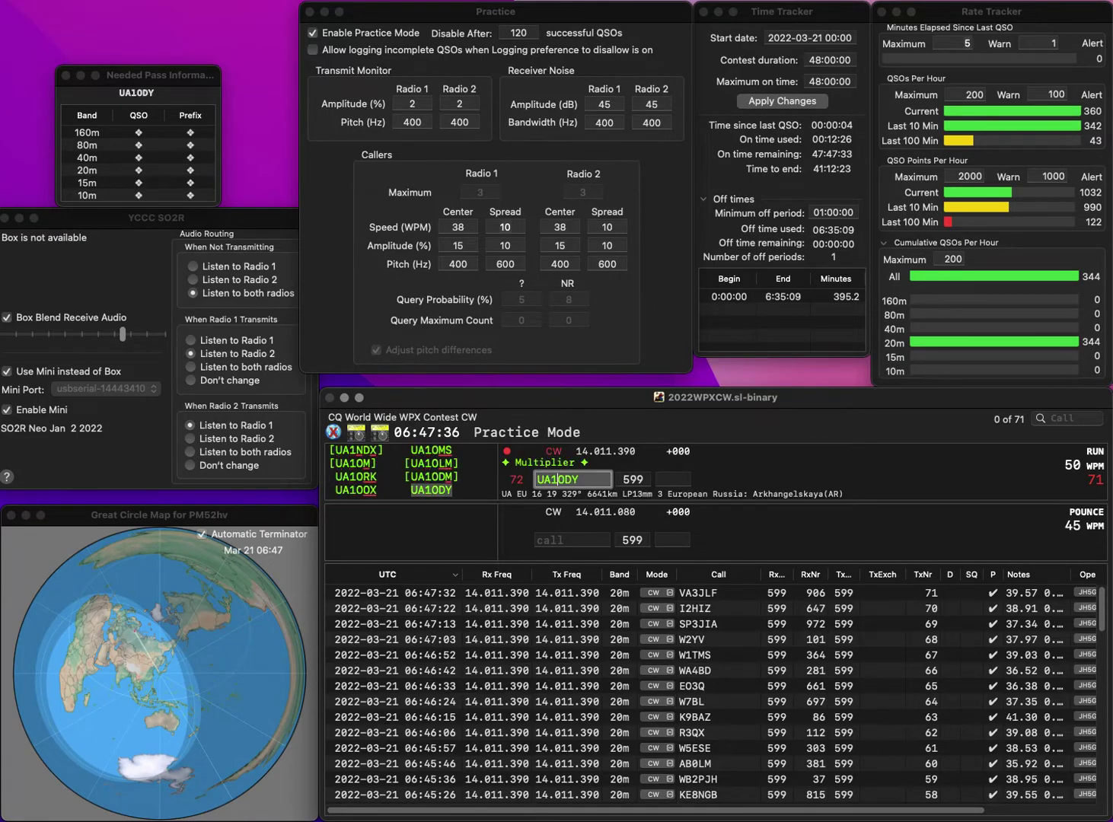
pyautogui.press('Tab')
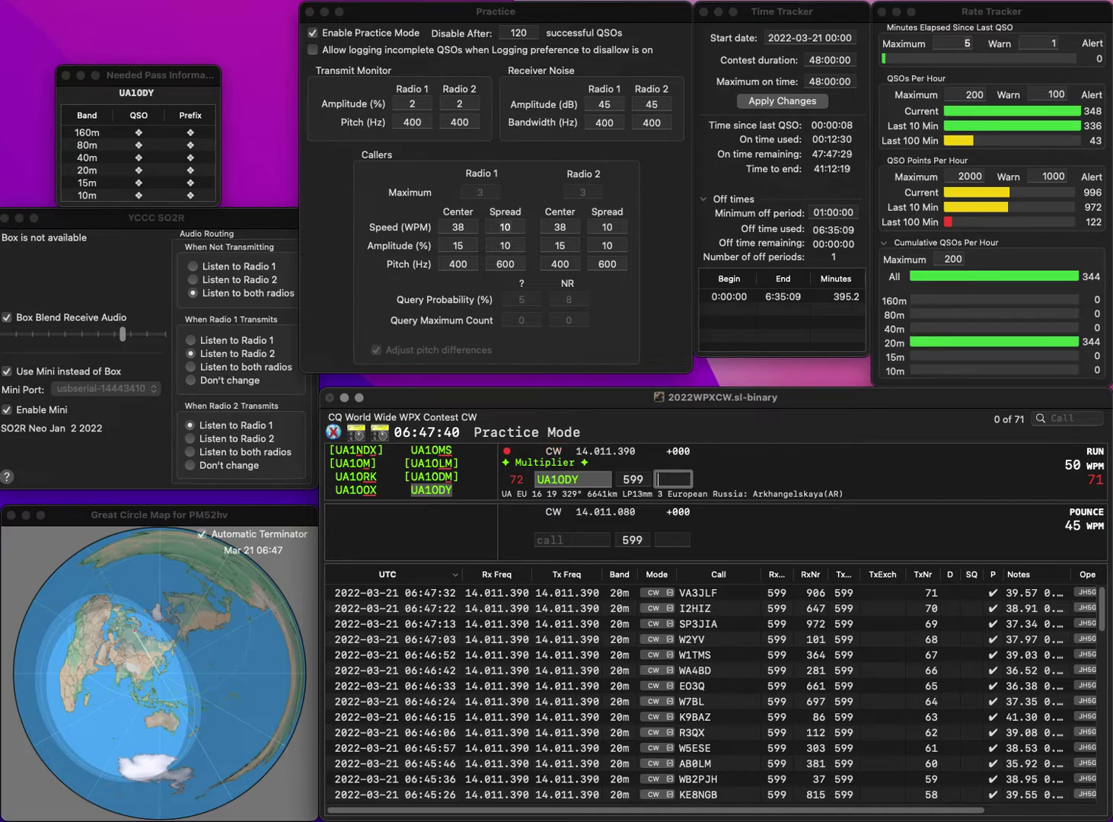
pyautogui.write('651')
pyautogui.press('Return')
pyautogui.write('W7ARW')
pyautogui.press('space')
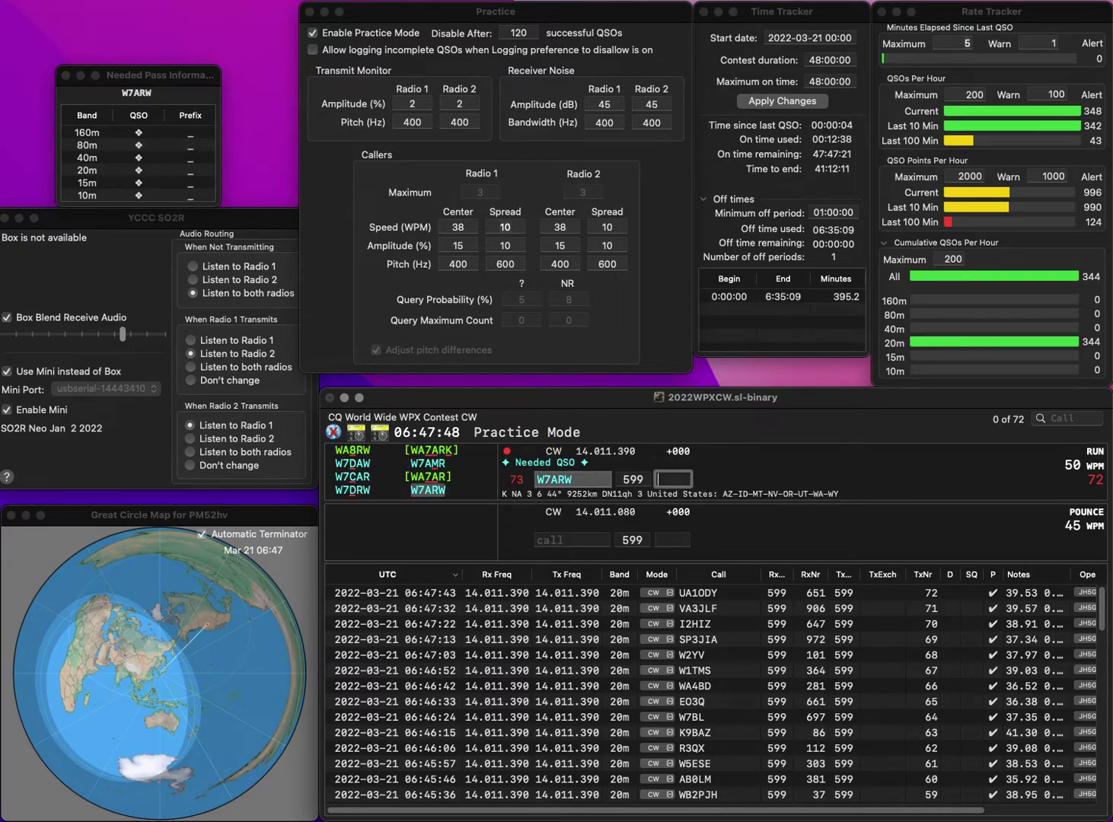
pyautogui.write('58')
pyautogui.press('Return')
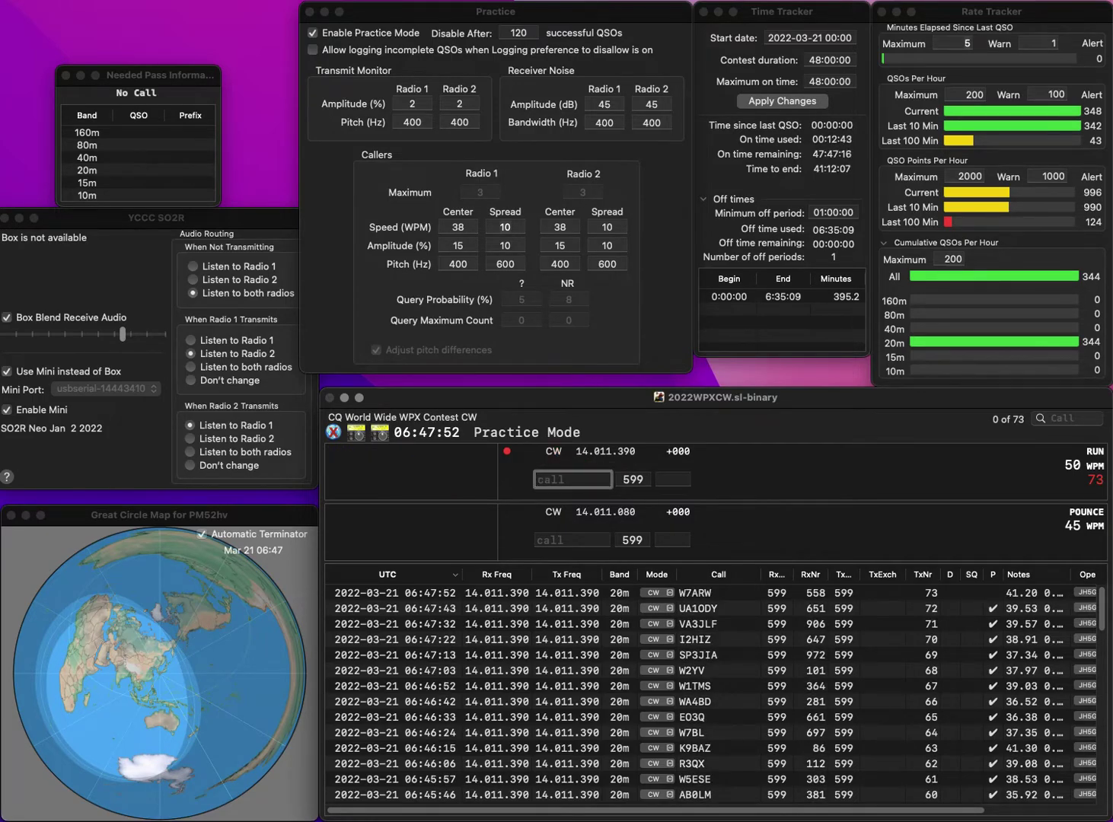
# Enter caller WB9ONU on the run radio, correcting its prefix to WB9, and log the contact with received number 186
pyautogui.write('A9ONU')
pyautogui.press('Home')
pyautogui.write('WB')
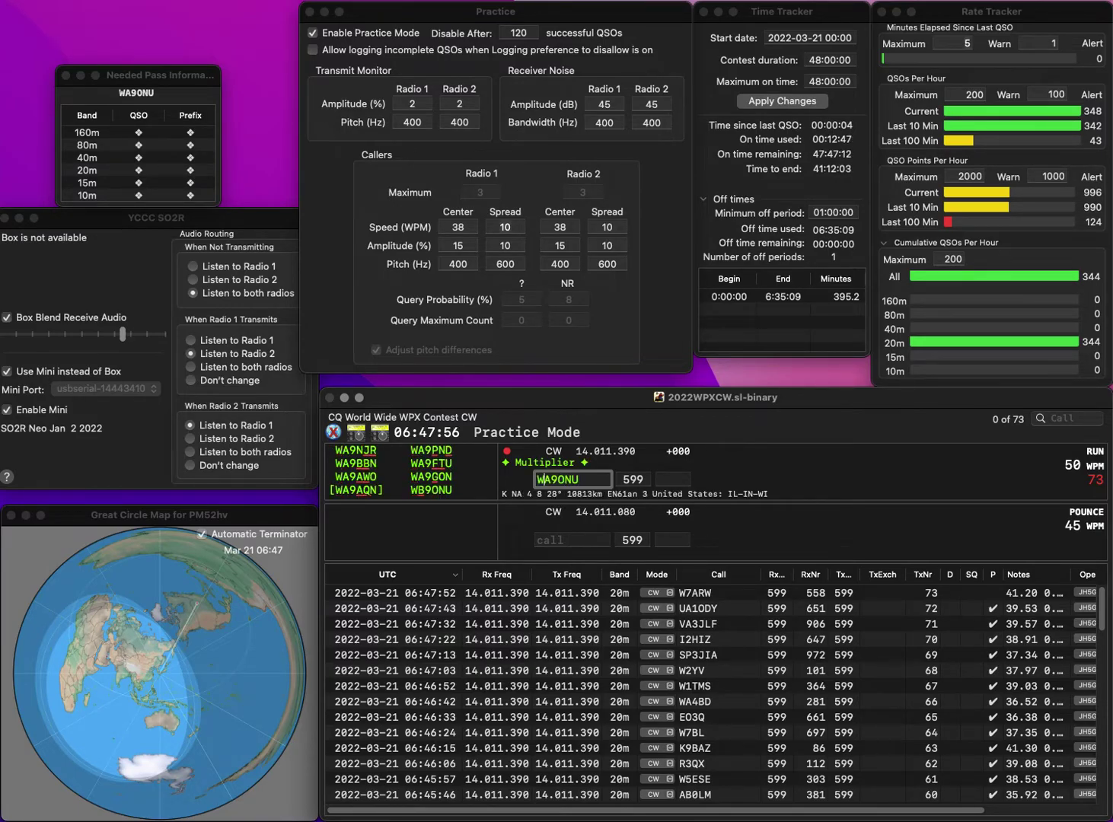
pyautogui.press('Delete')
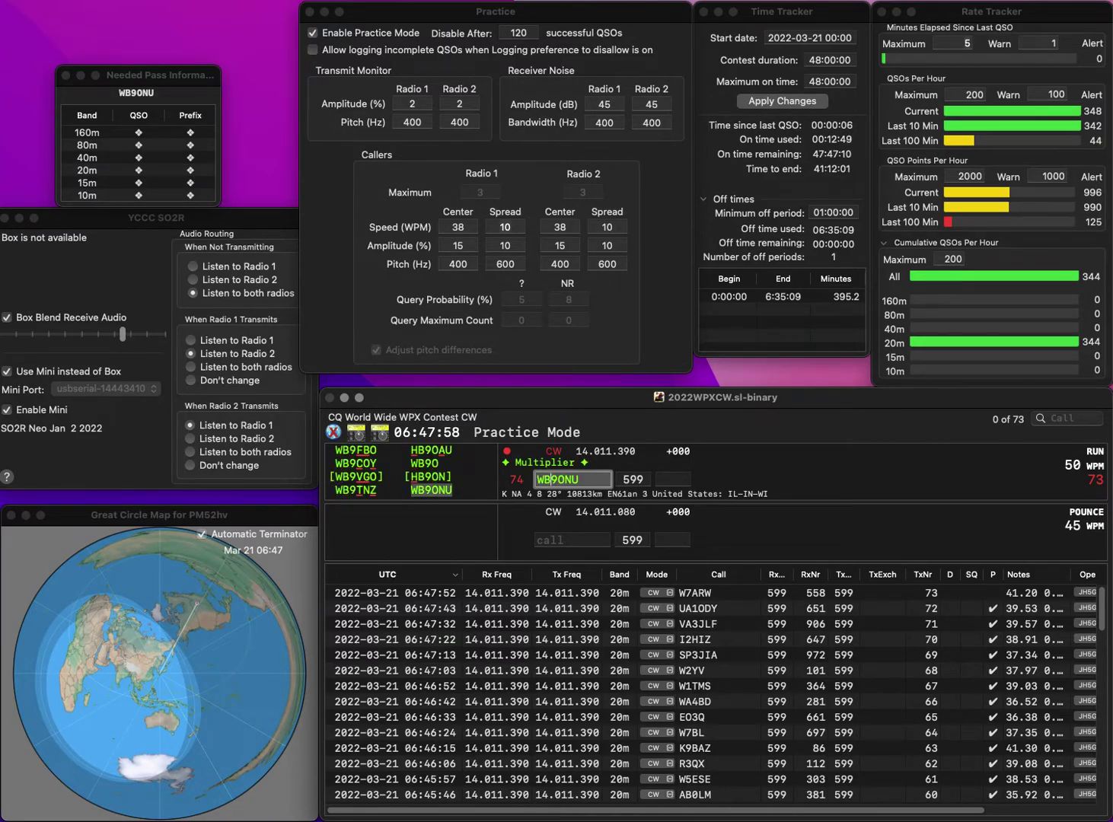
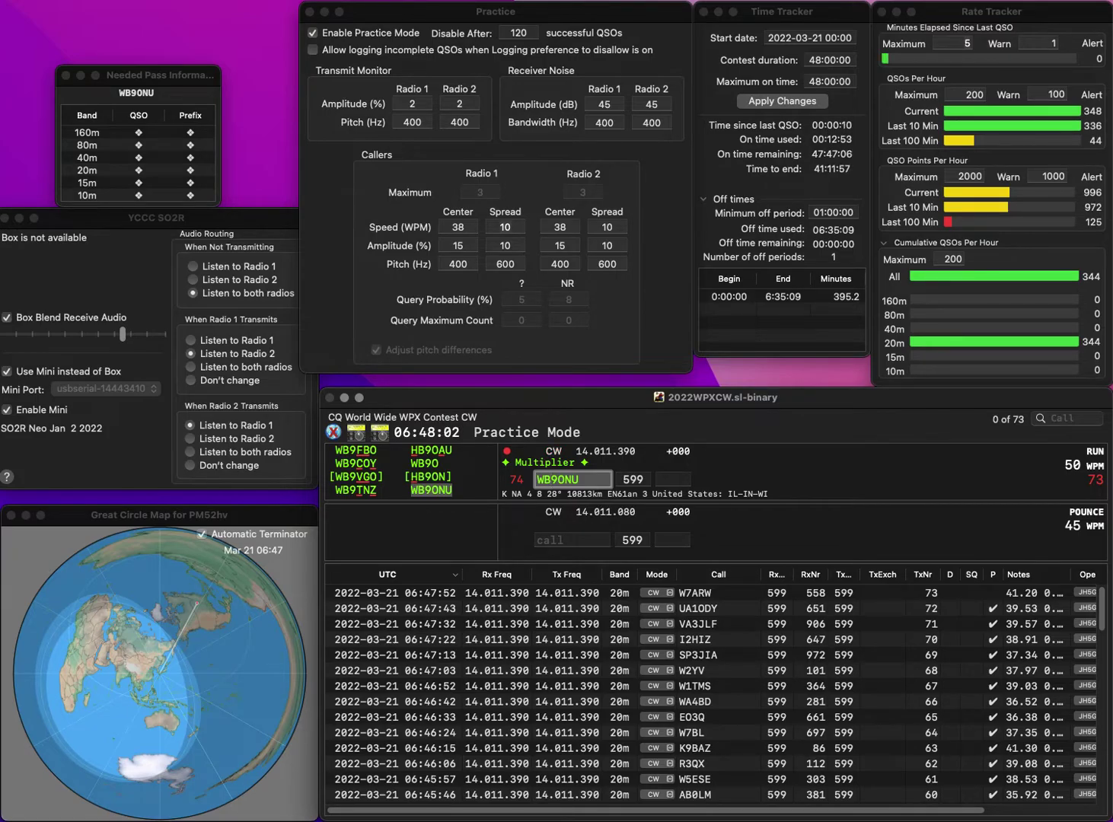
pyautogui.press('Tab')
pyautogui.write('186')
pyautogui.press('Return')
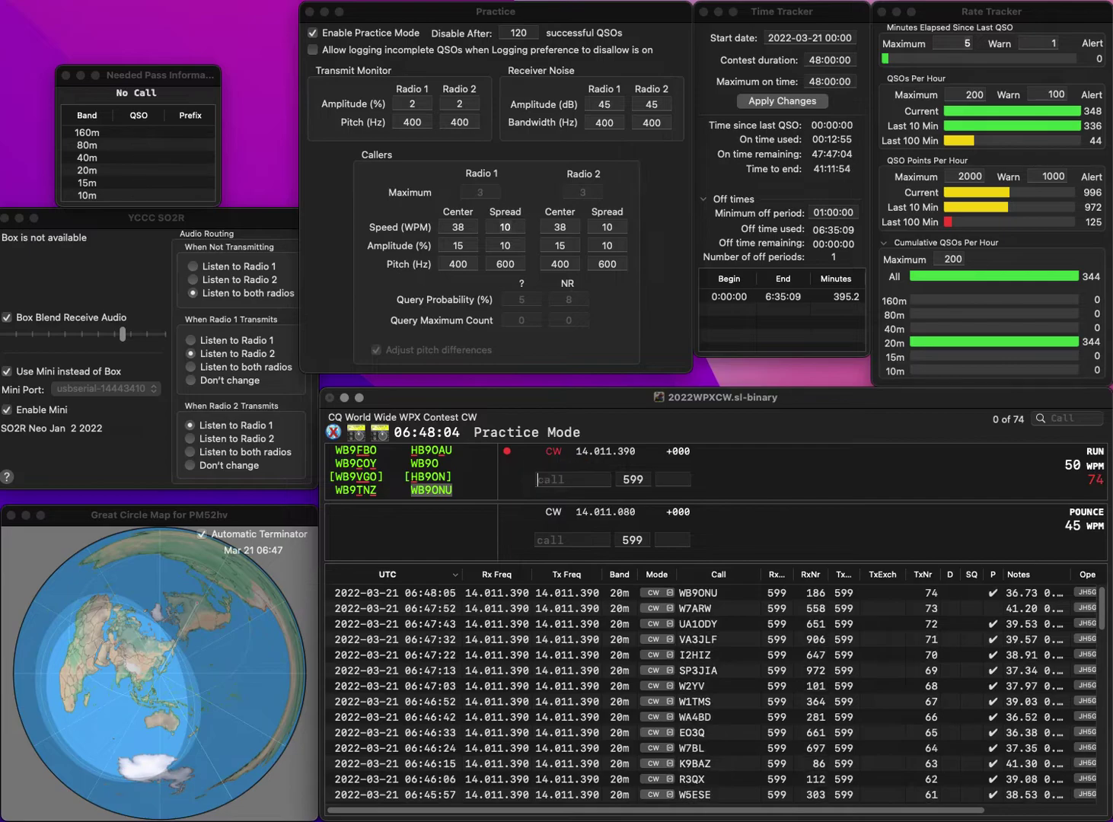
pyautogui.write('DR0W')
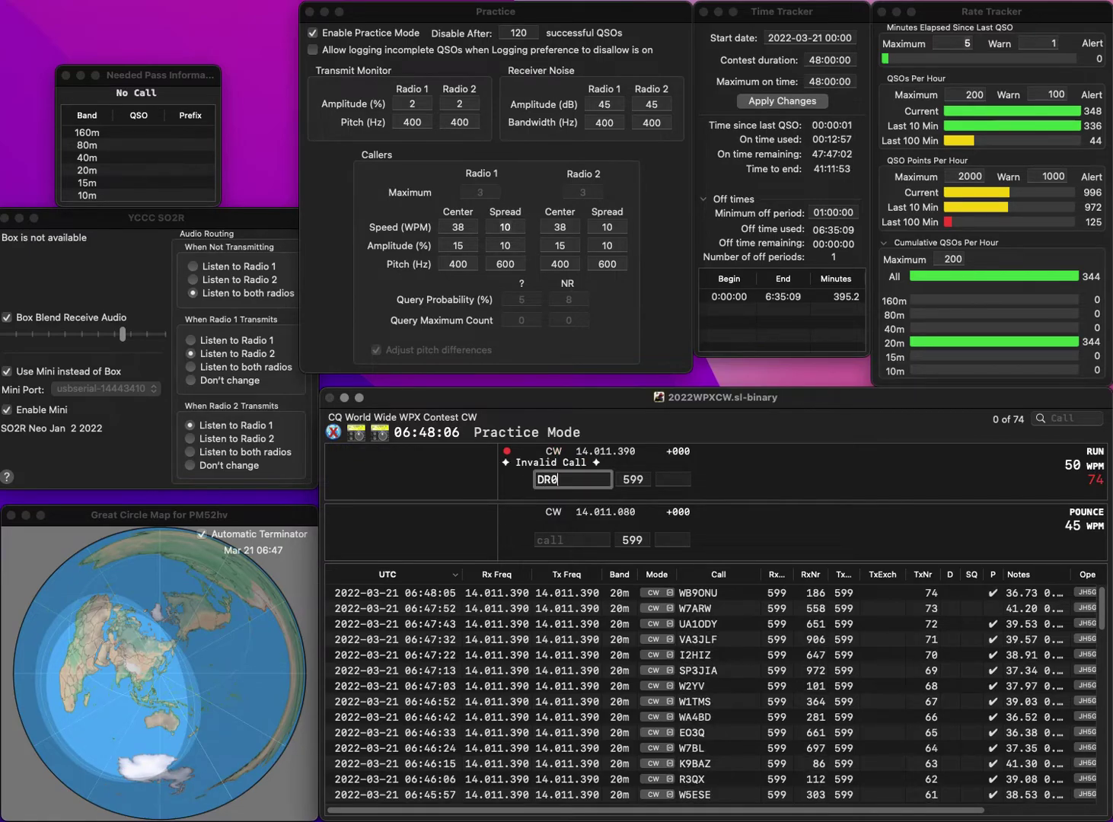
pyautogui.press('Return')
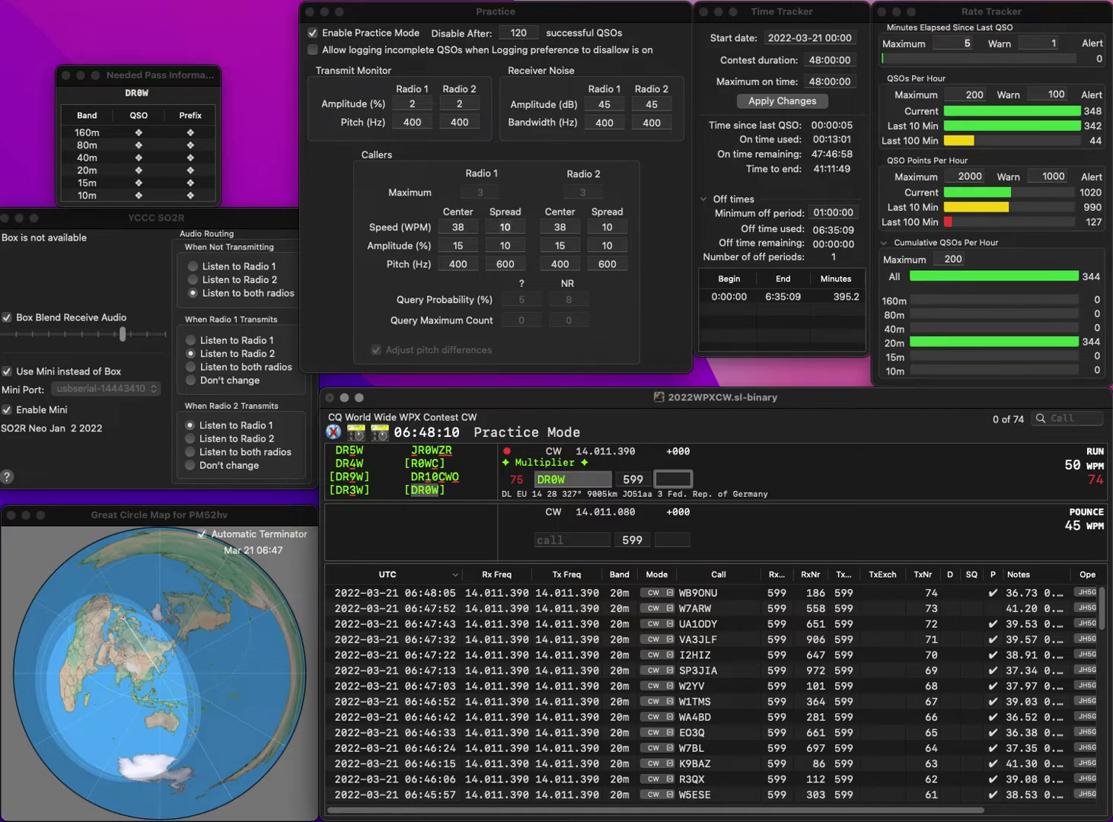
pyautogui.write('228')
pyautogui.press('Return')
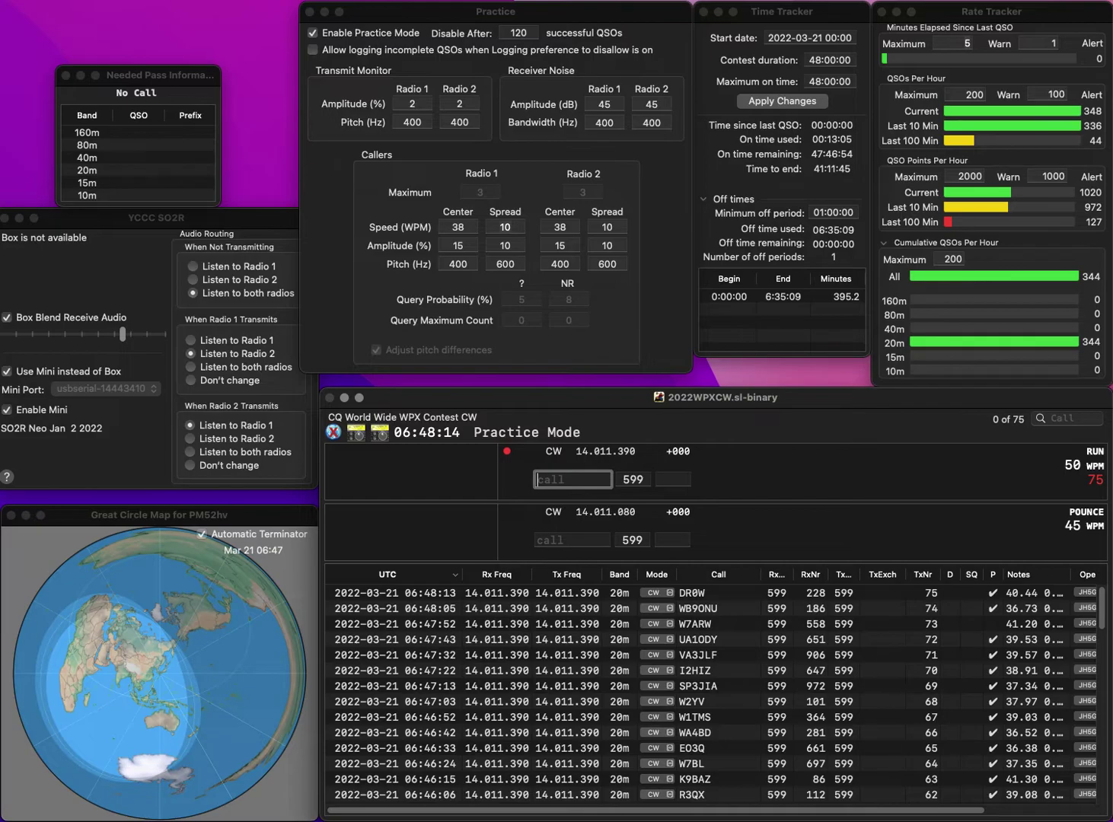
pyautogui.write('W0')
pyautogui.press('Home')
pyautogui.write('K5')
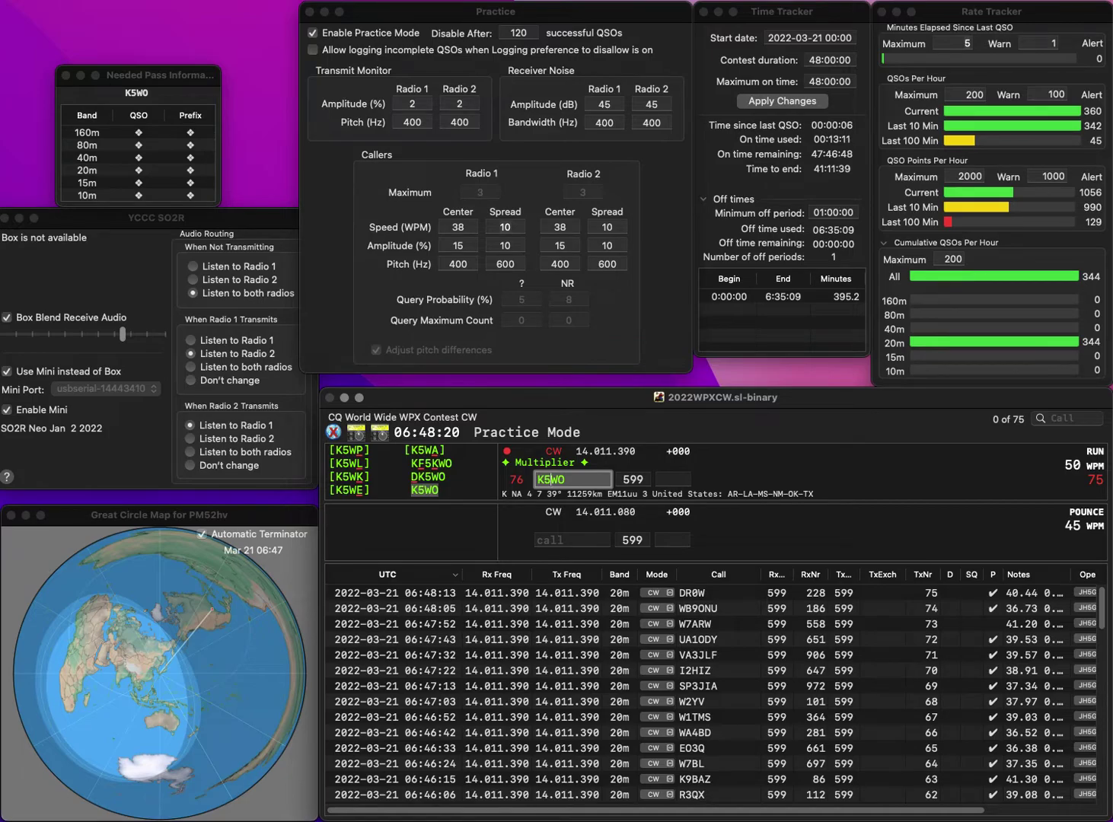
pyautogui.press('space')
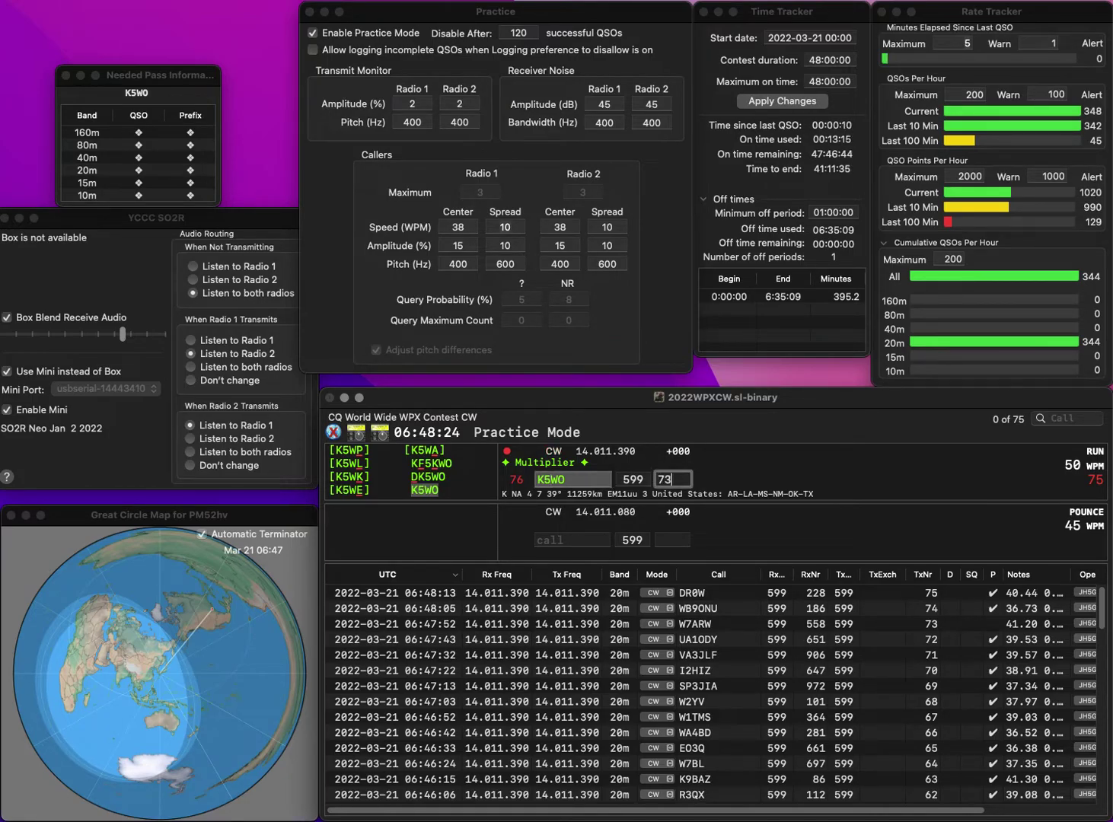
pyautogui.press('Return')
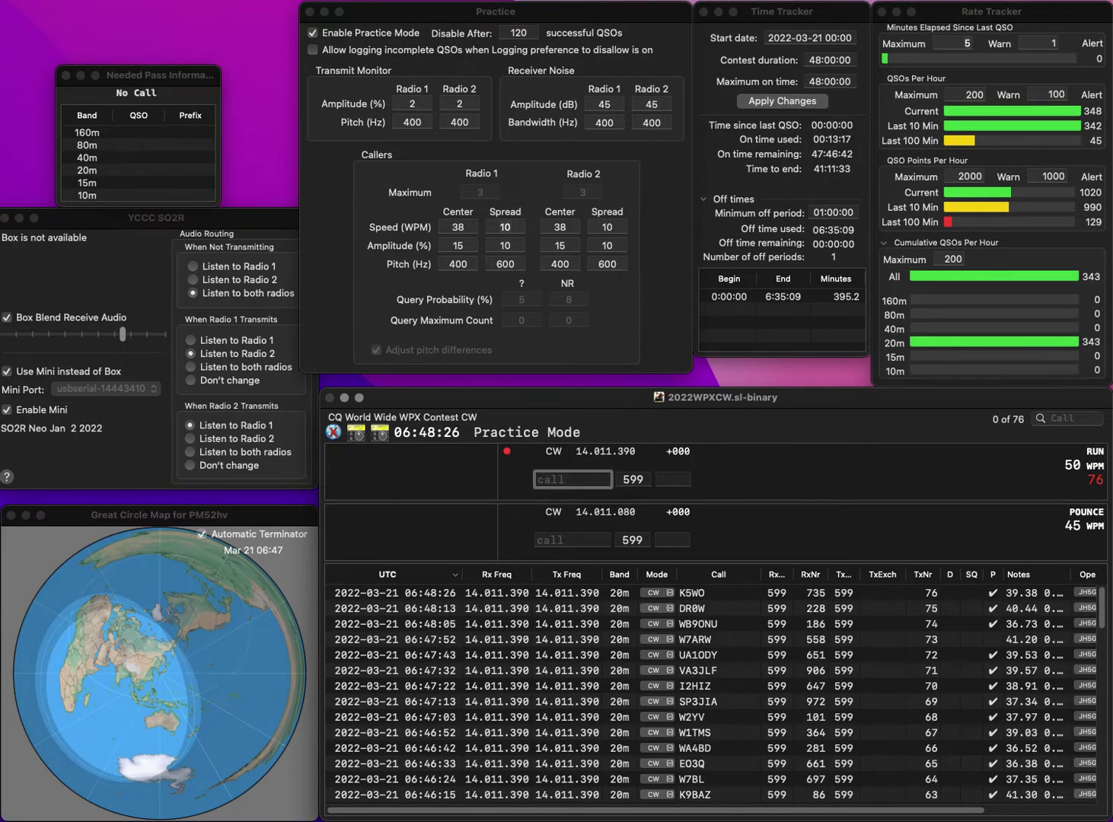
# Enter caller IA0/IZ1KHY on the run radio, correcting the mistyped parts of the call, and log the contact with received number 224
pyautogui.write('II')
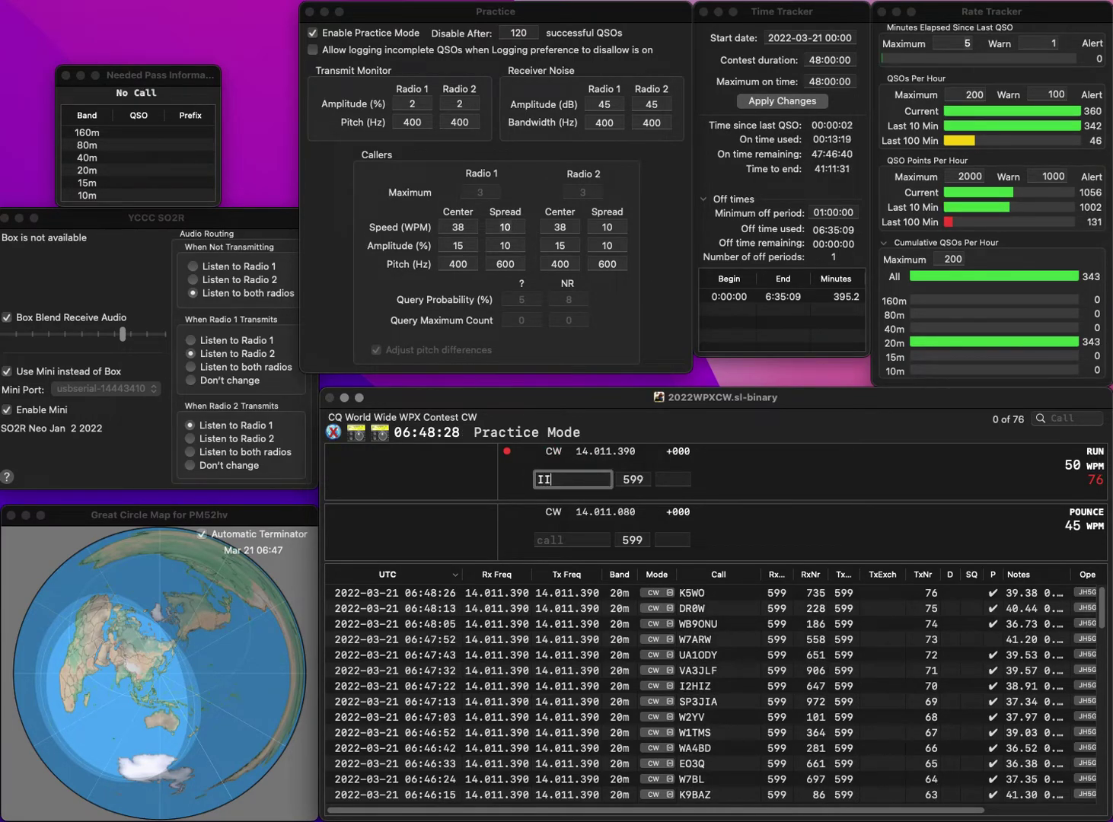
pyautogui.write('0/OZ1')
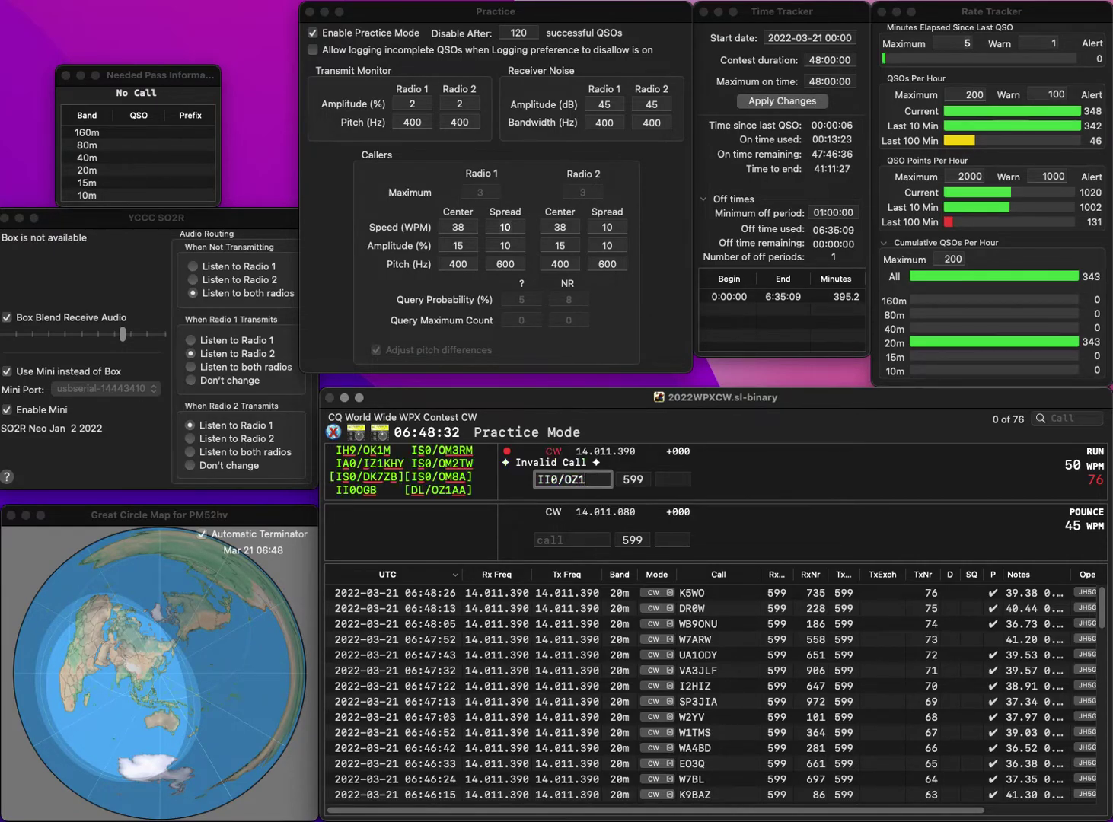
pyautogui.click(546, 481)
pyautogui.press('Delete')
pyautogui.write('A')
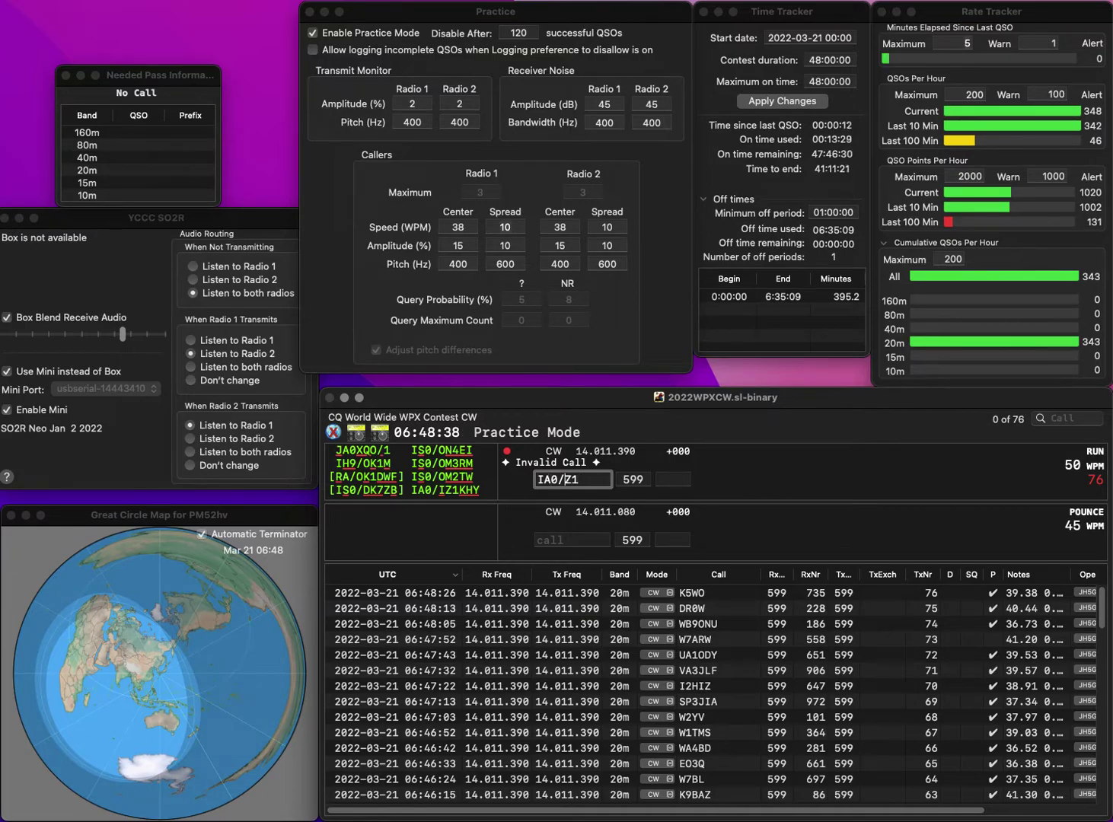
pyautogui.press('BackSpace')
pyautogui.write('I')
pyautogui.press('Return')
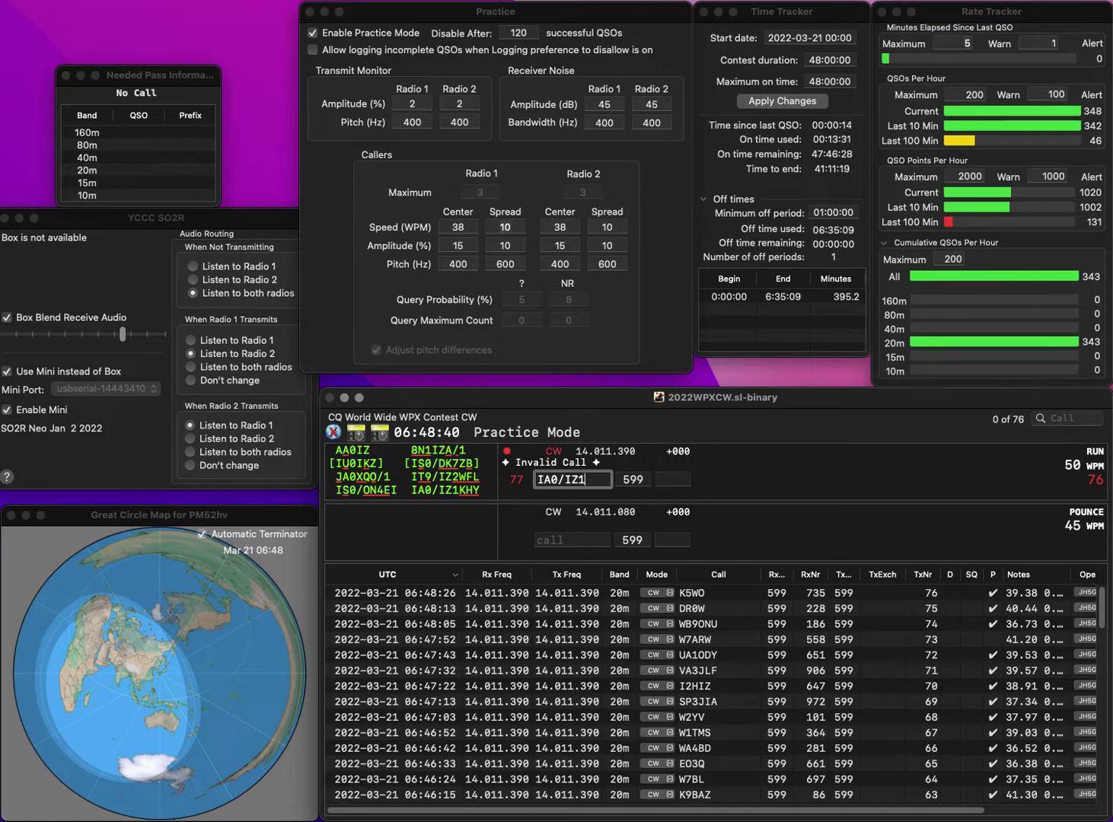
pyautogui.write('KHY')
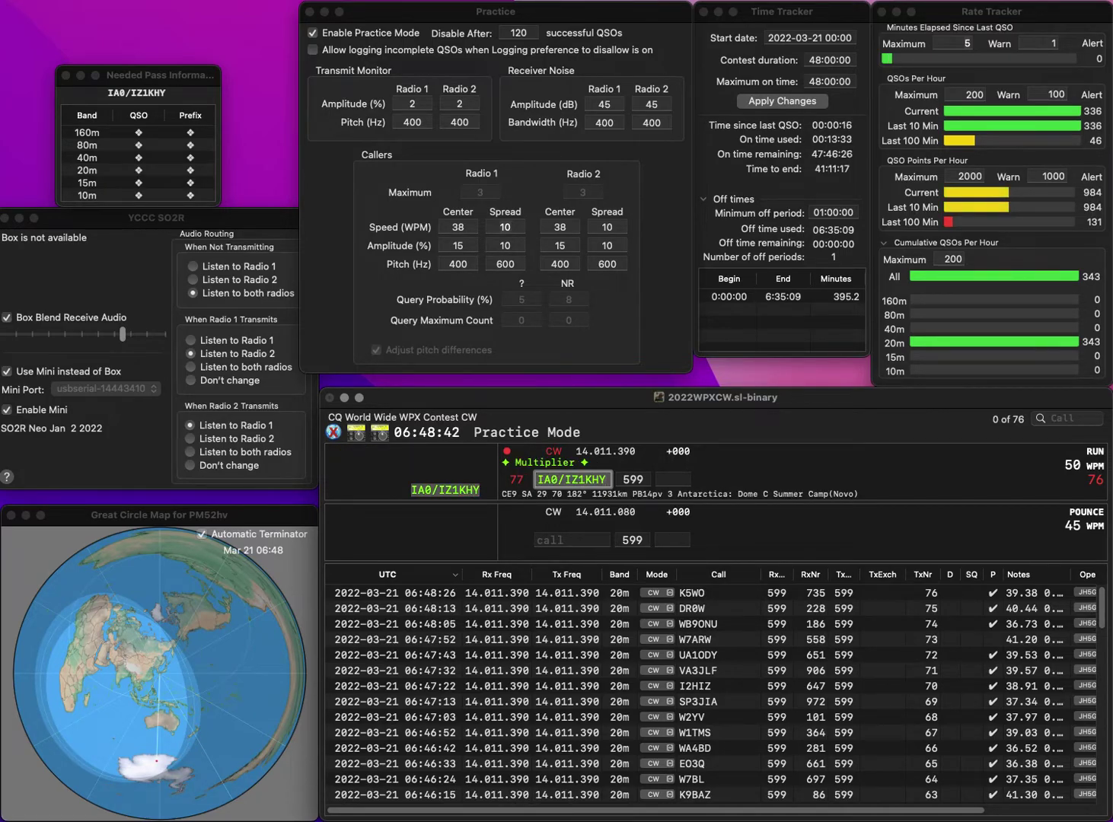
pyautogui.press('Tab')
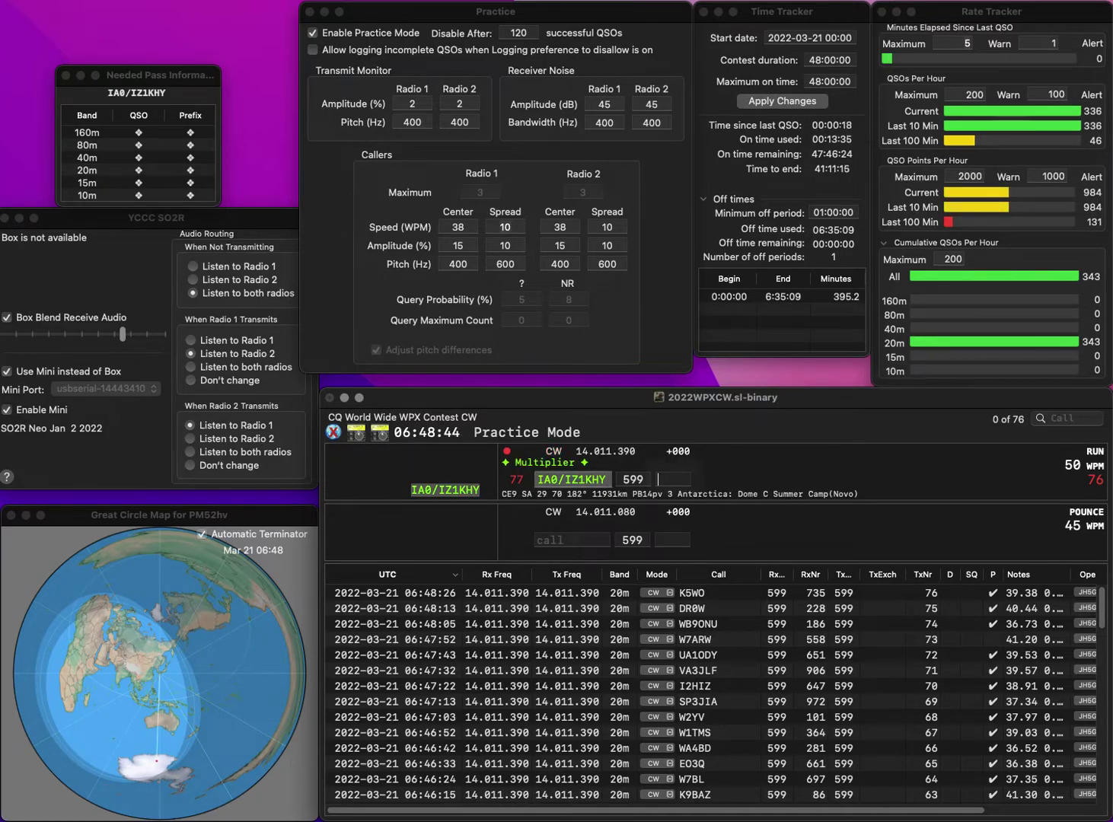
pyautogui.write('22')
pyautogui.press('Return')
pyautogui.write('EA6RO')
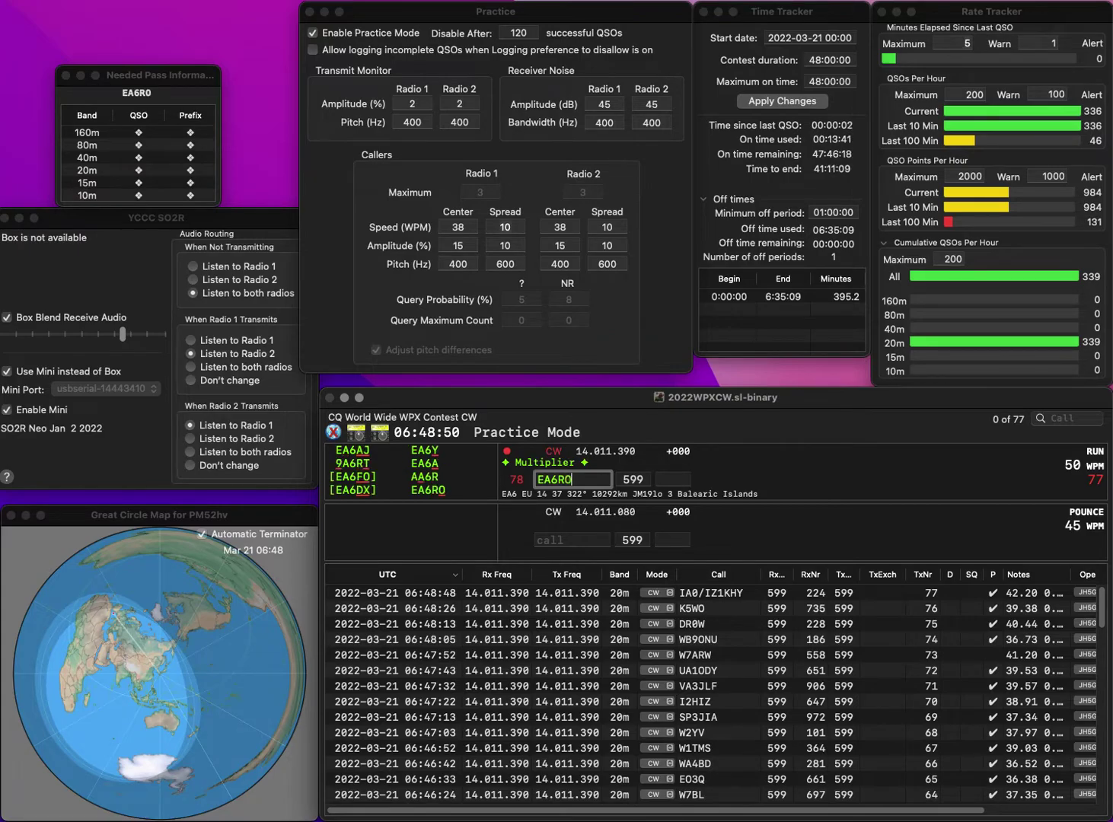
pyautogui.press('Return')
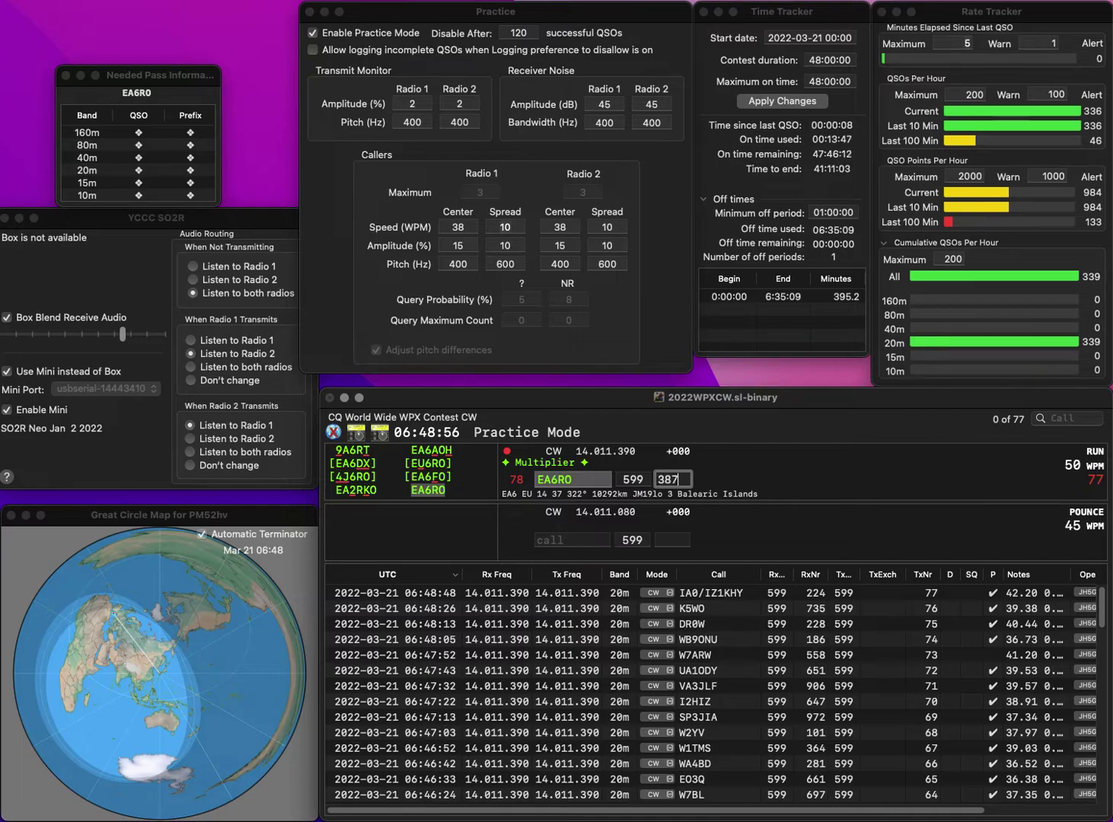
pyautogui.press('Return')
pyautogui.write('K0MD')
pyautogui.press('space')
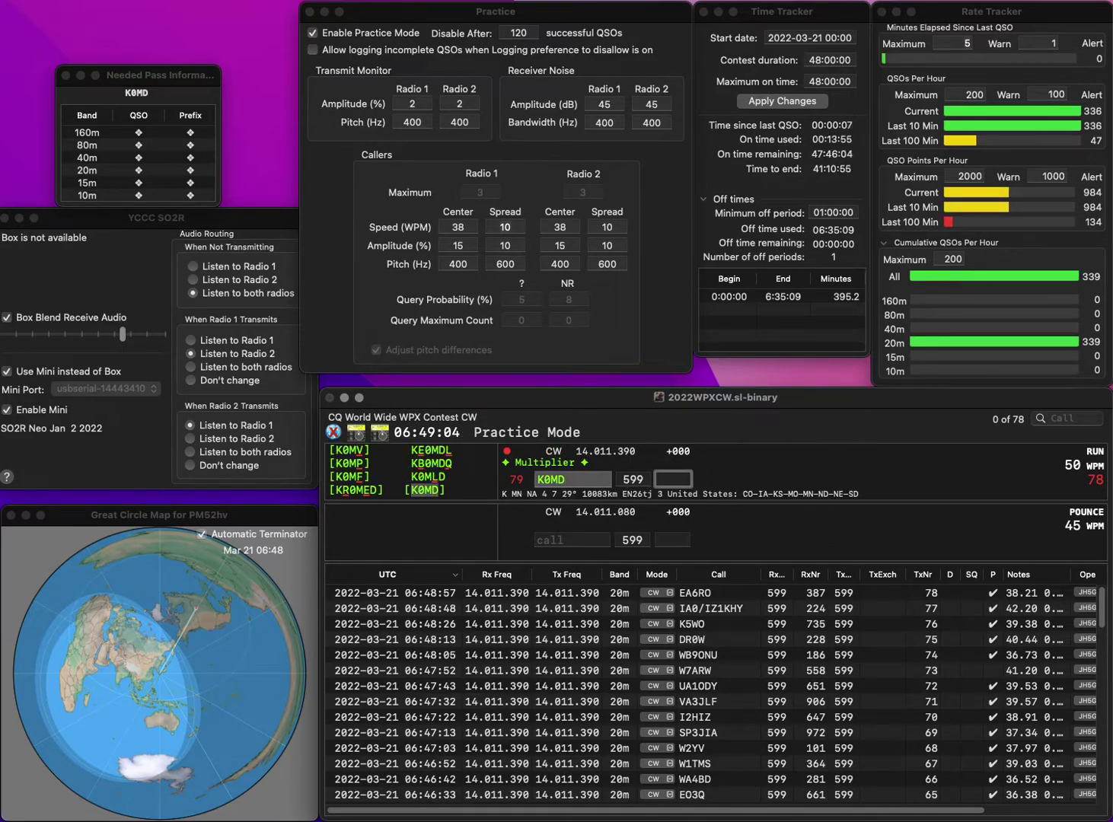
pyautogui.write('844')
pyautogui.press('BackSpace')
pyautogui.write('3')
pyautogui.press('Return')
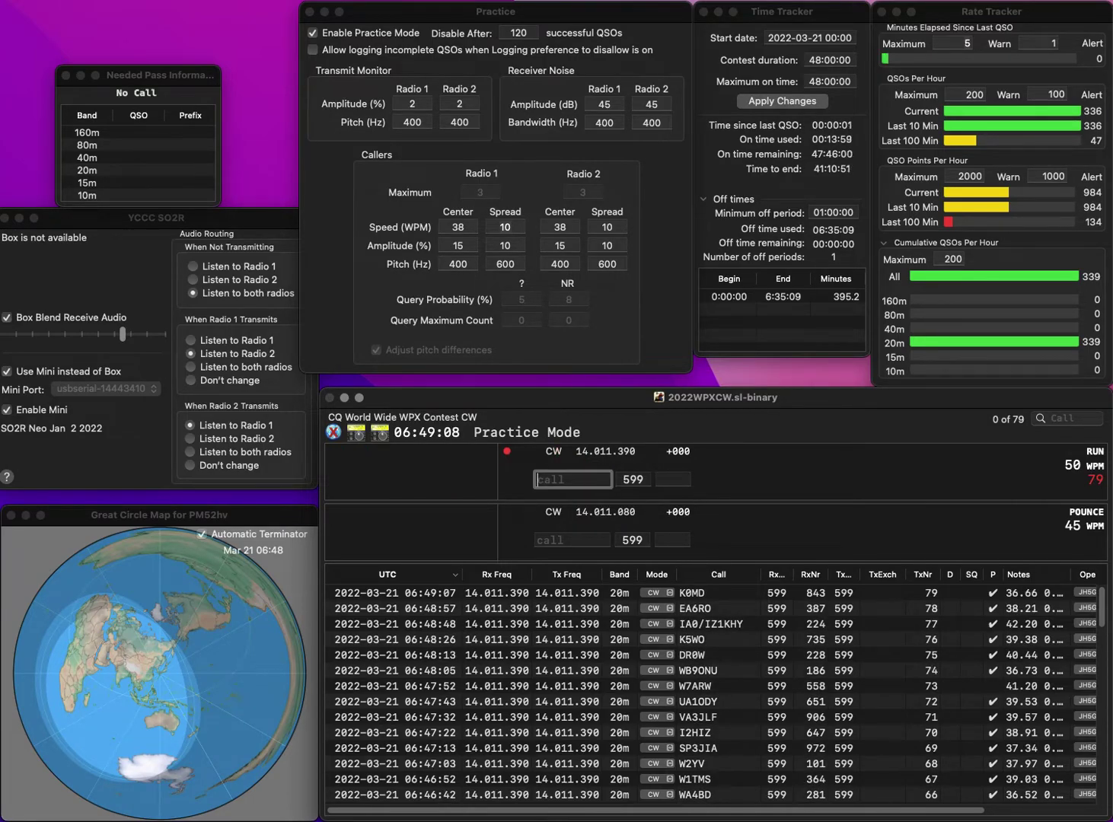
pyautogui.write('J')
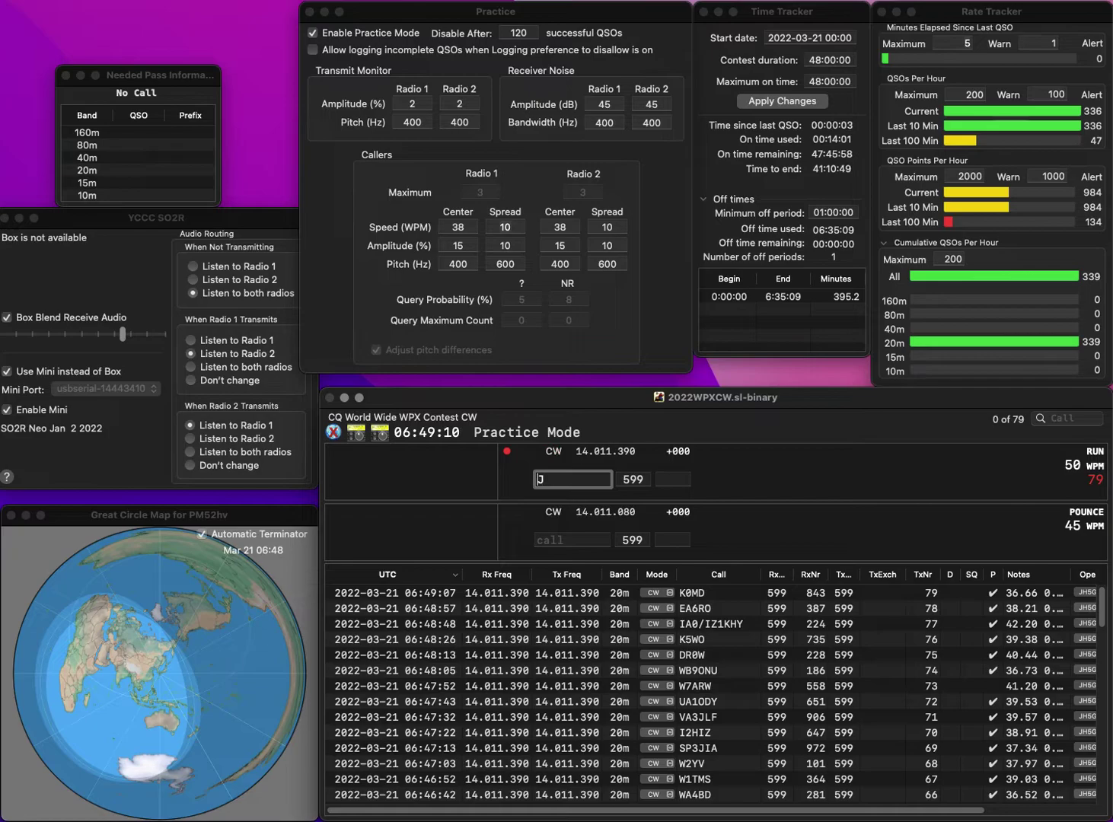
pyautogui.press('Left')
pyautogui.write('WI7')
pyautogui.press('space')
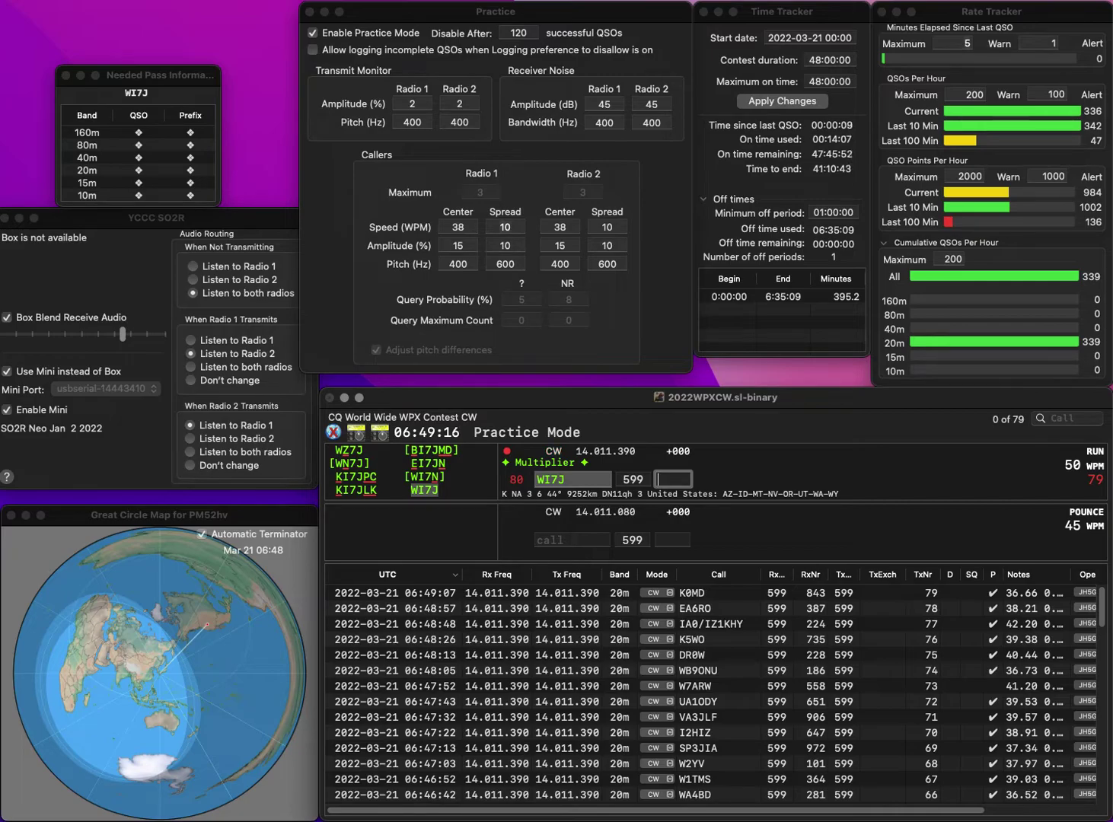
pyautogui.write('15')
pyautogui.press('Return')
pyautogui.write('UA4A')
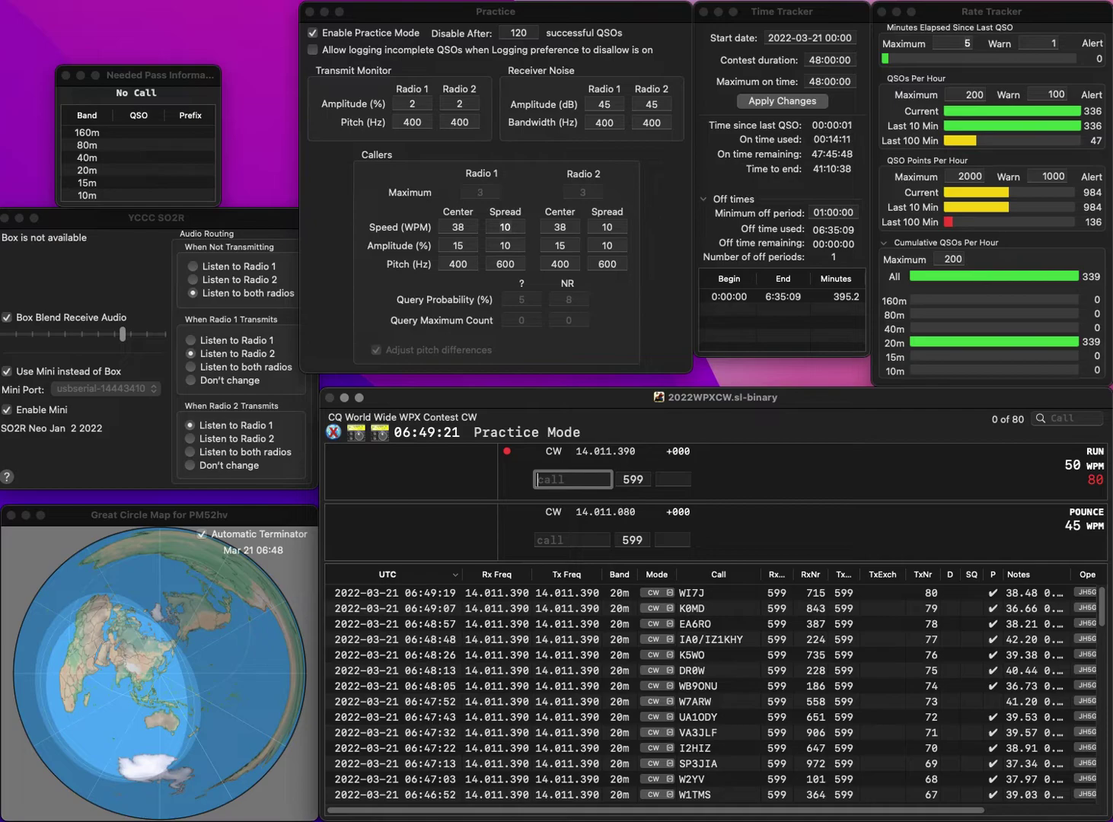
pyautogui.write('GT')
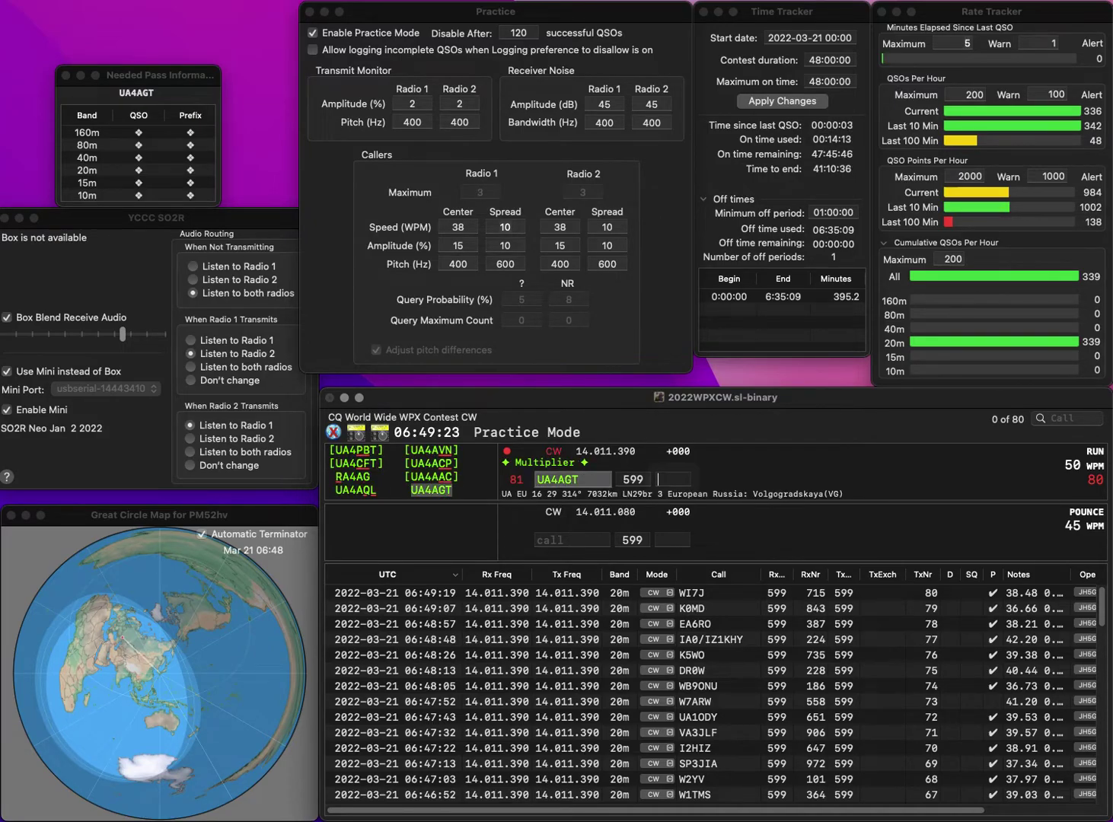
pyautogui.press('Return')
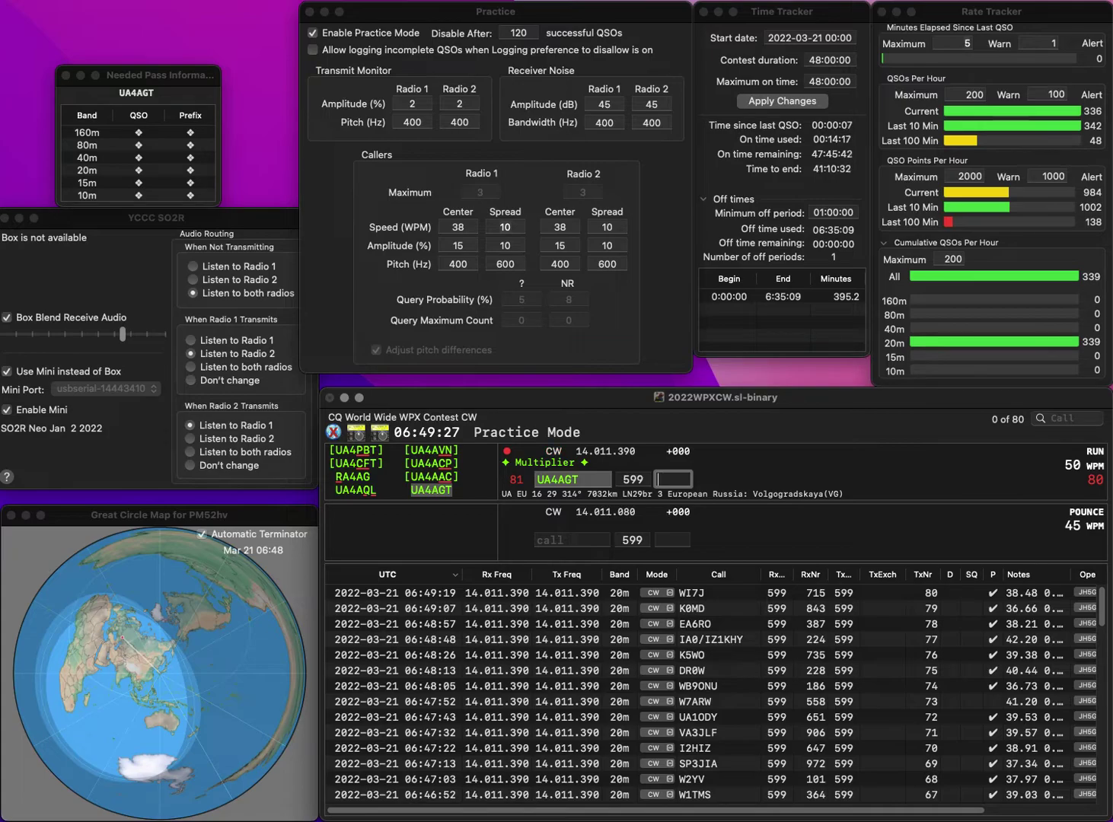
pyautogui.write('2')
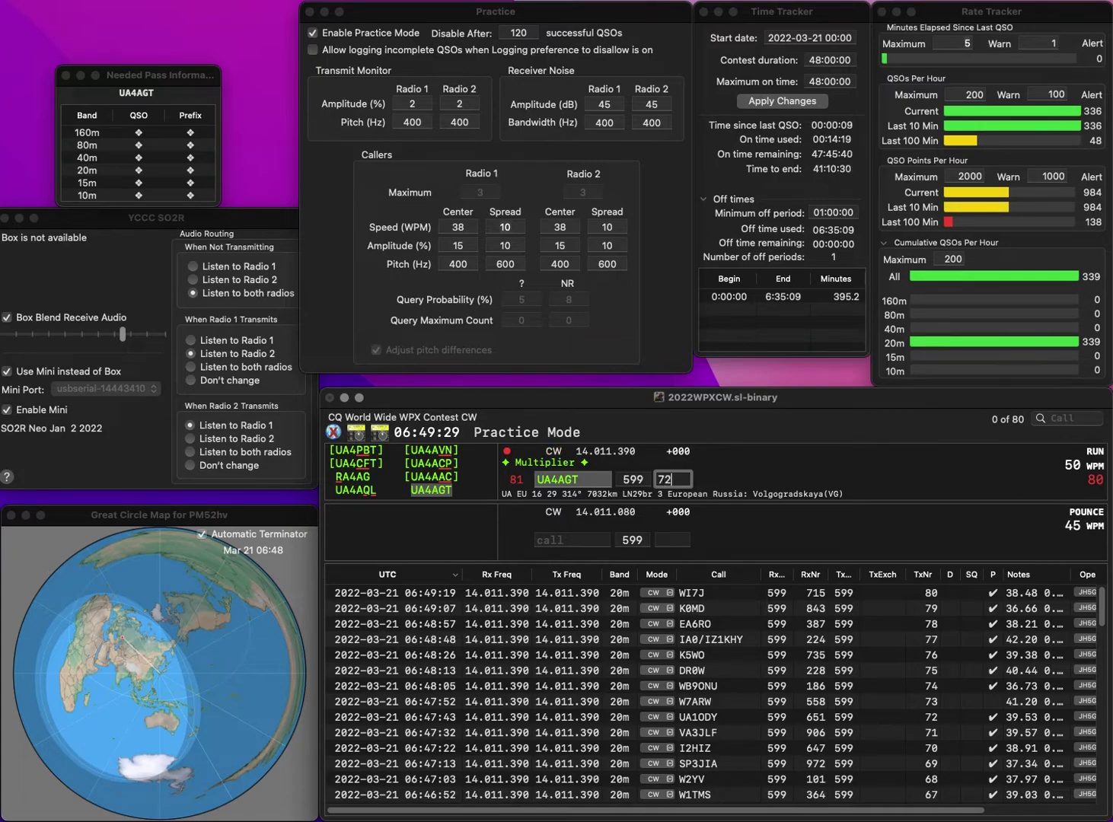
pyautogui.write('5')
pyautogui.press('Return')
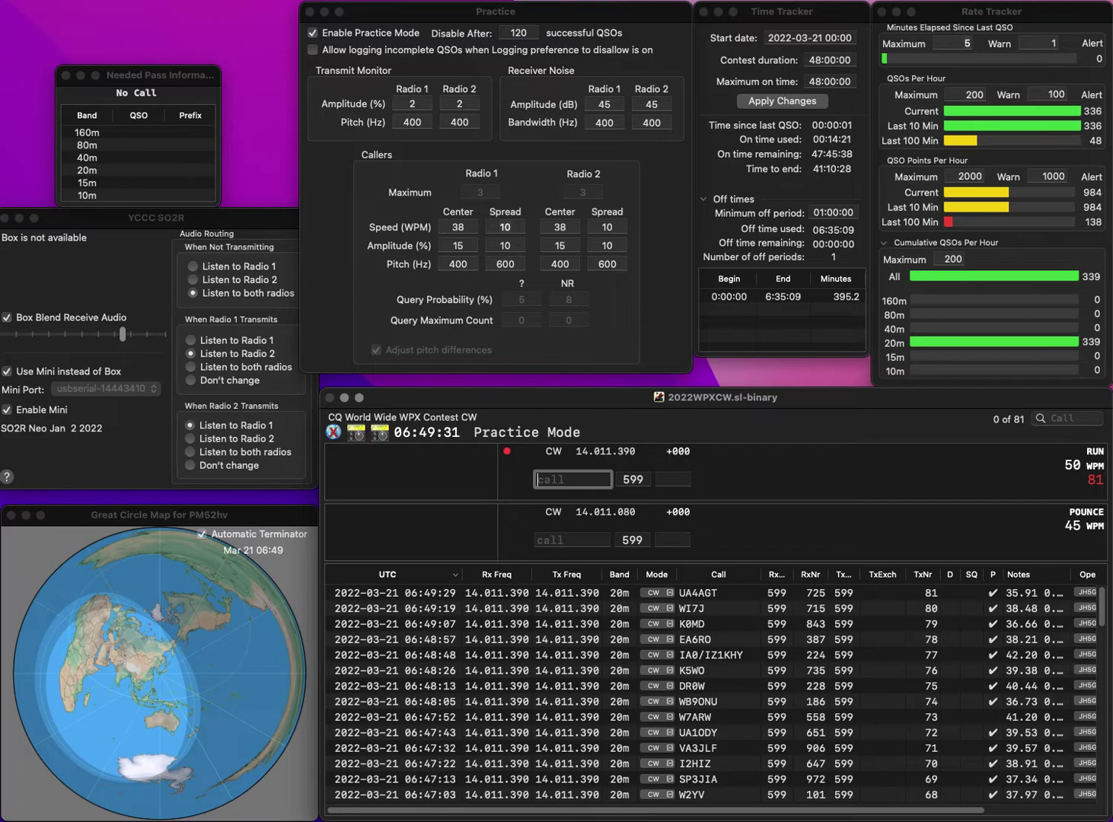
pyautogui.write('2XYI')
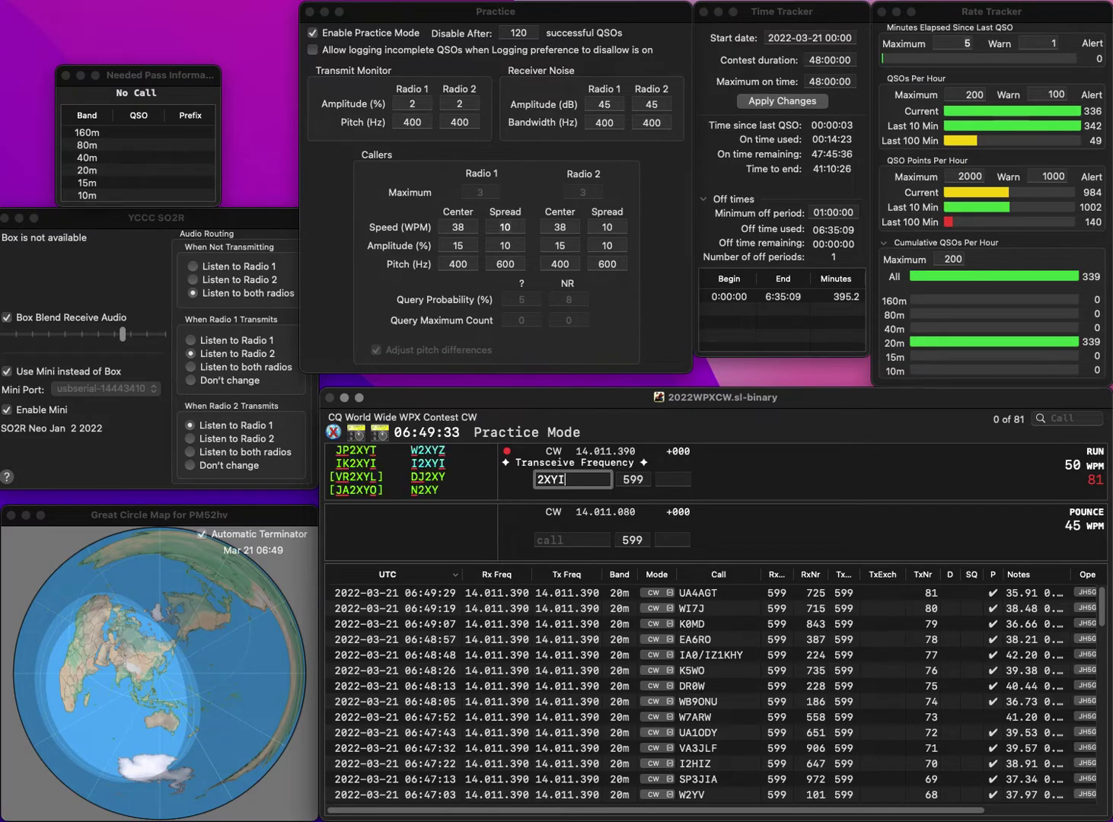
pyautogui.write('I')
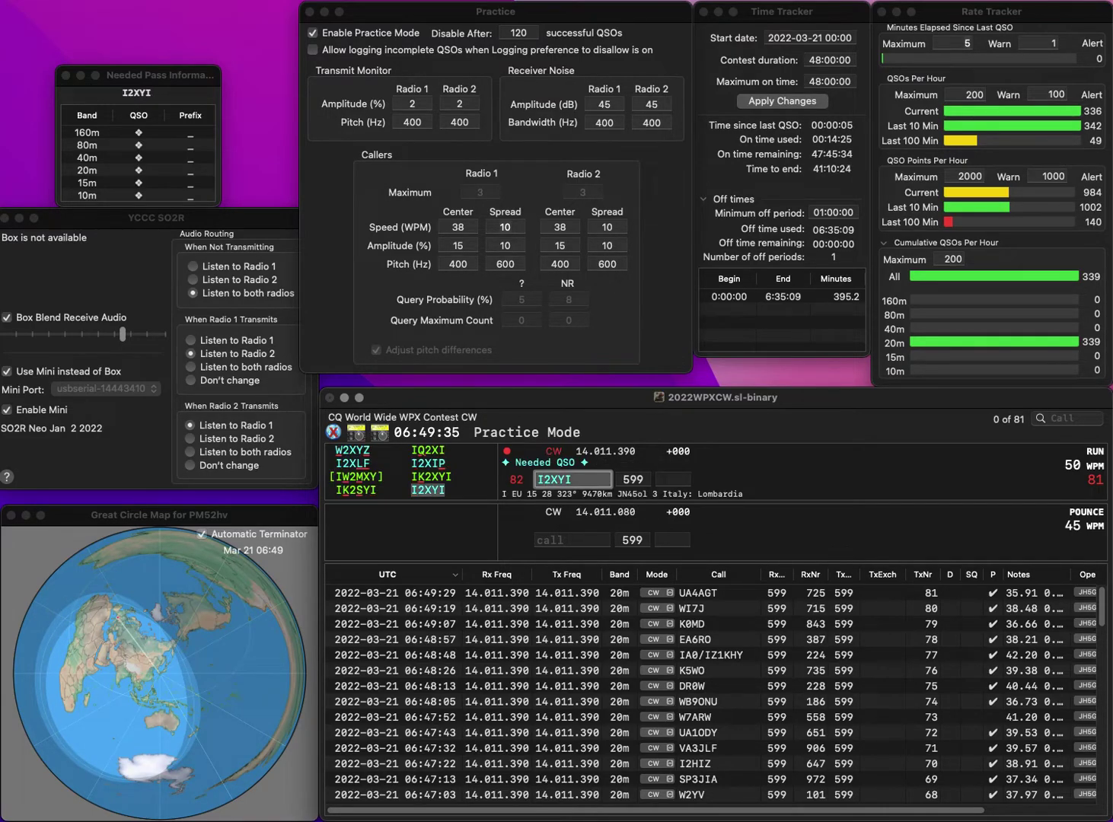
pyautogui.press('Tab')
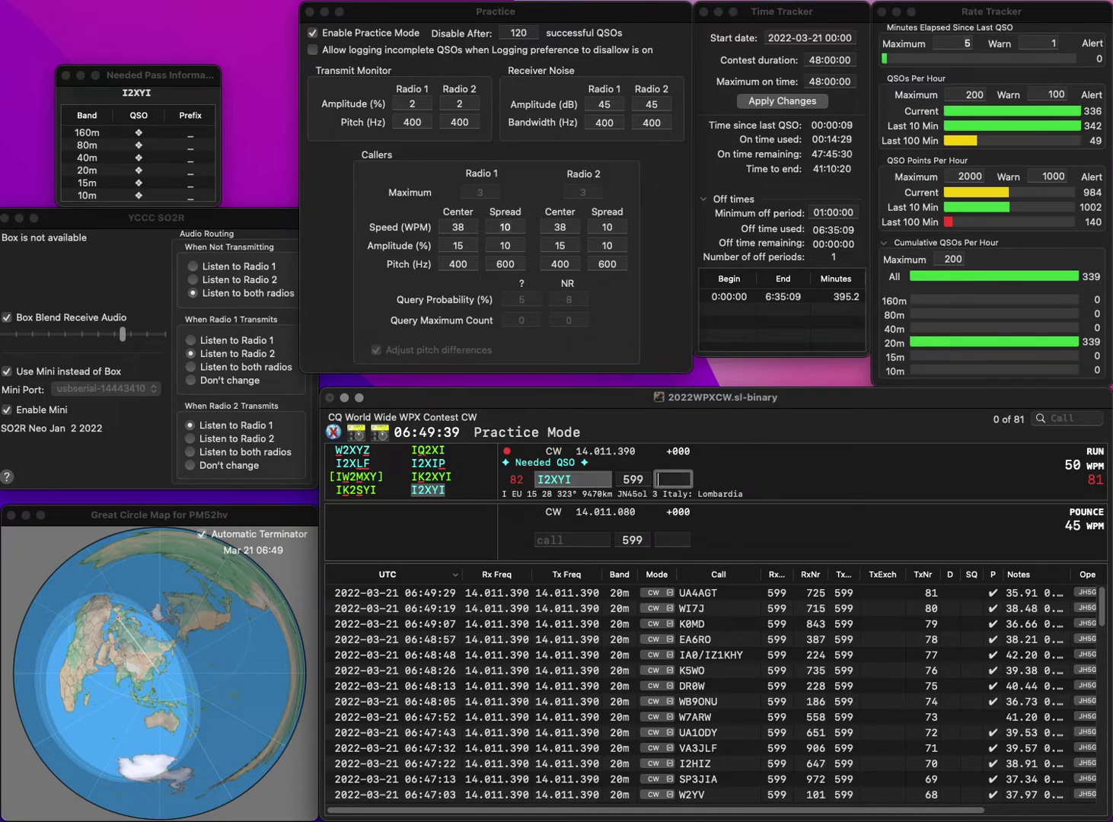
pyautogui.hotkey('shift', 'Tab')
pyautogui.write('IK2XYI')
pyautogui.press('Tab')
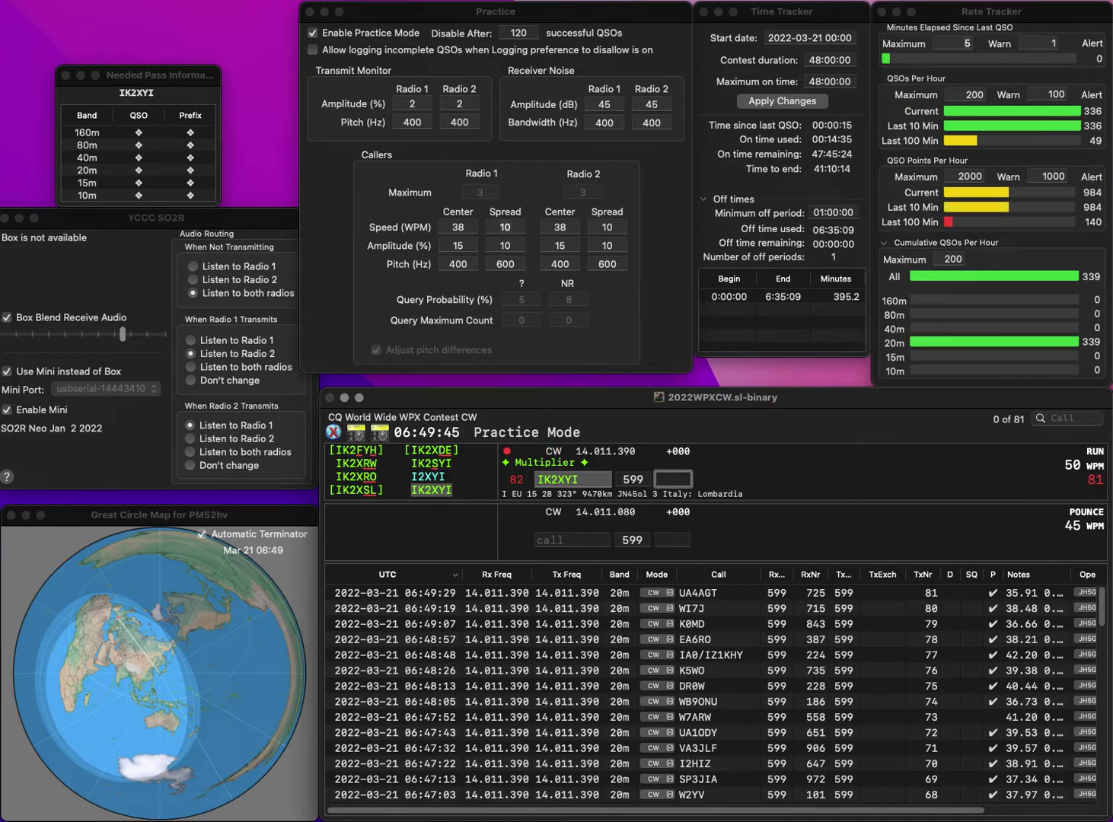
pyautogui.write('198')
pyautogui.press('Return')
pyautogui.write('WW')
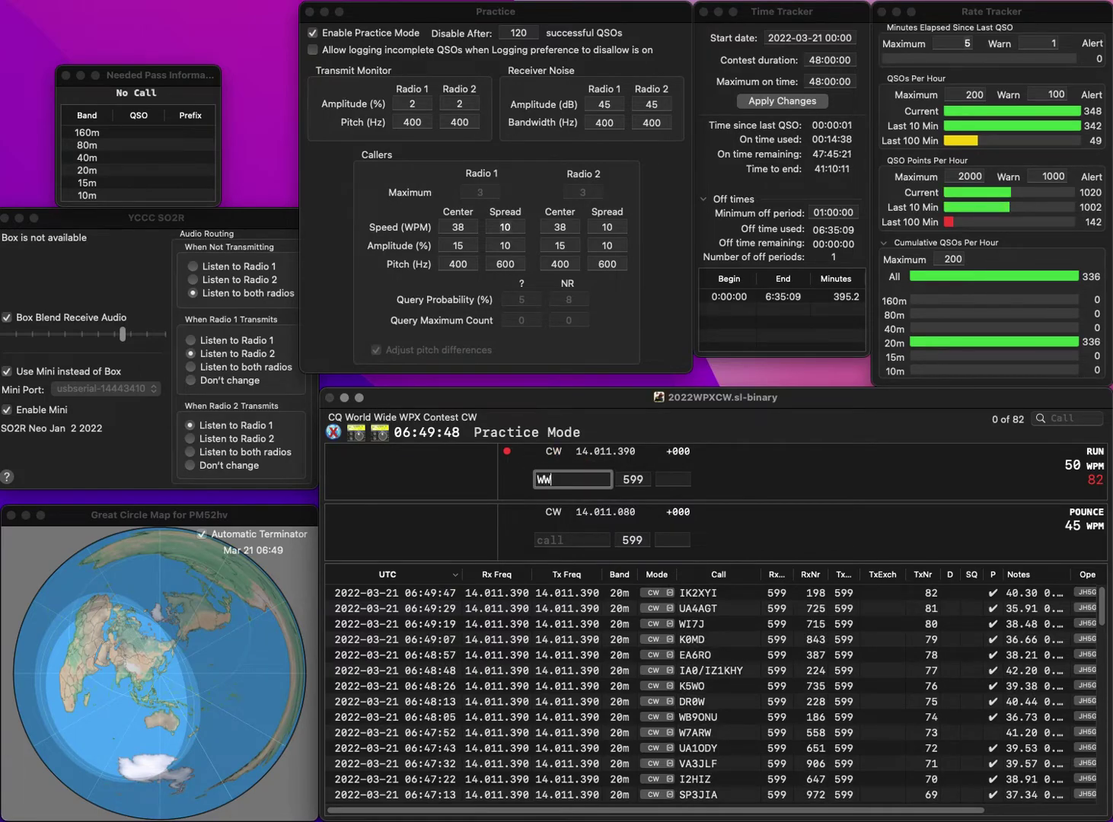
pyautogui.write('6D')
pyautogui.press('Return')
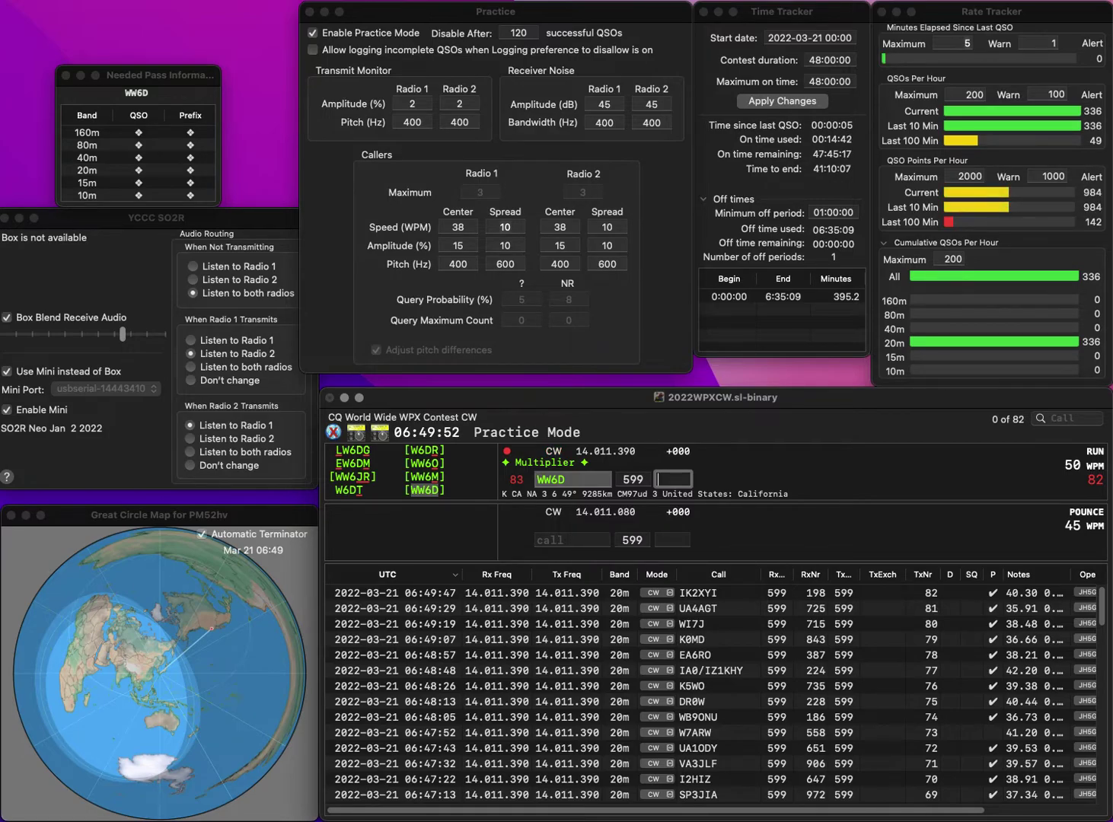
pyautogui.write('9')
pyautogui.press('Return')
# Enter caller KD4LT on the run radio and log the contact with received number 870
pyautogui.write('KD')
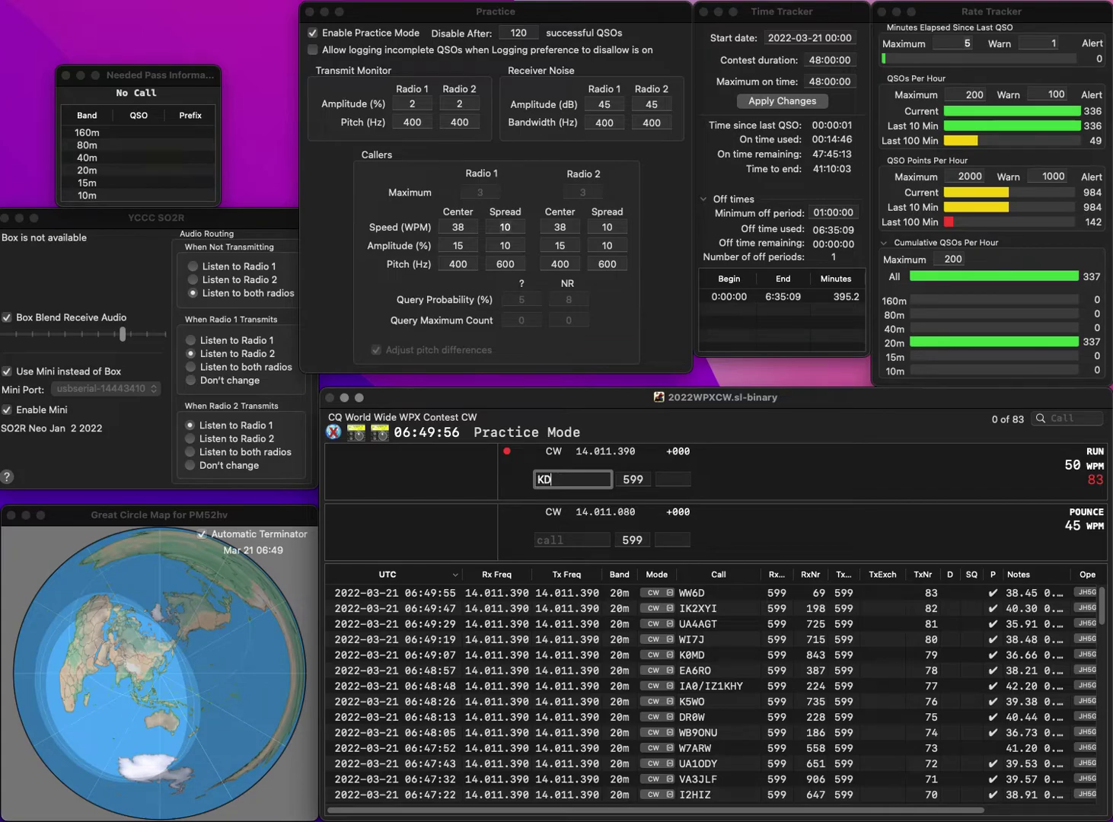
pyautogui.write('4LT')
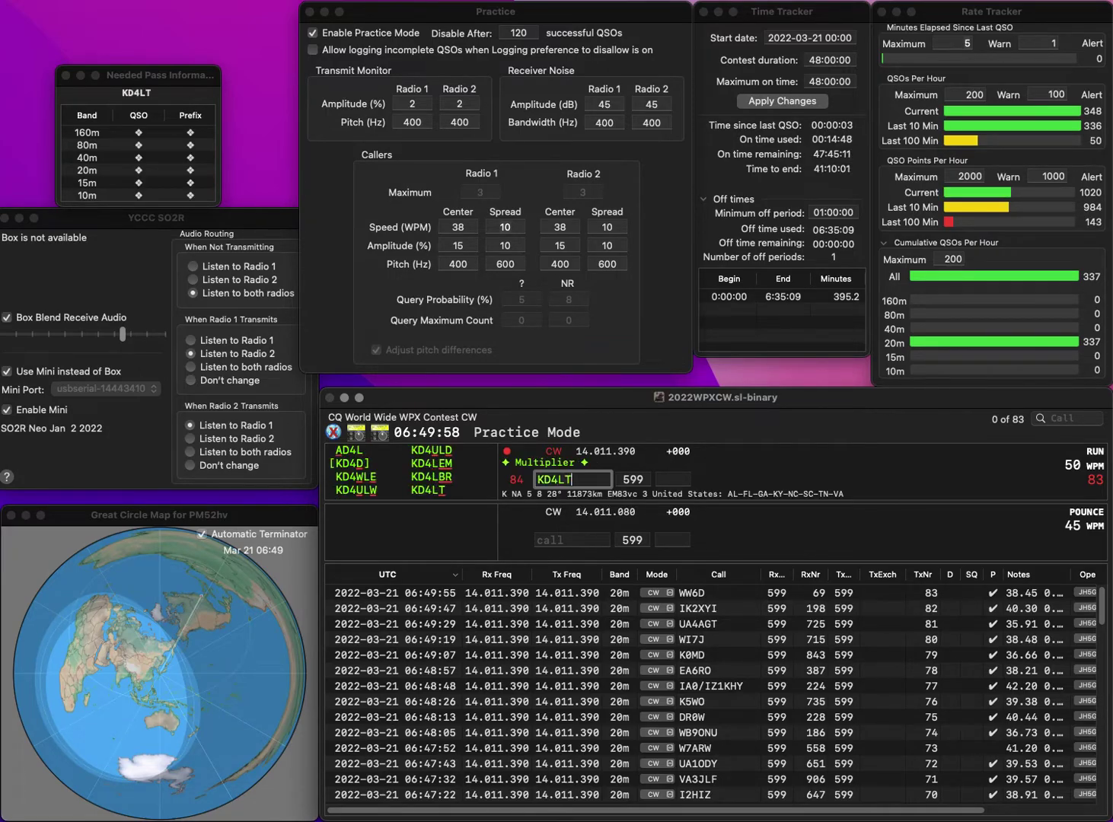
pyautogui.press('Return')
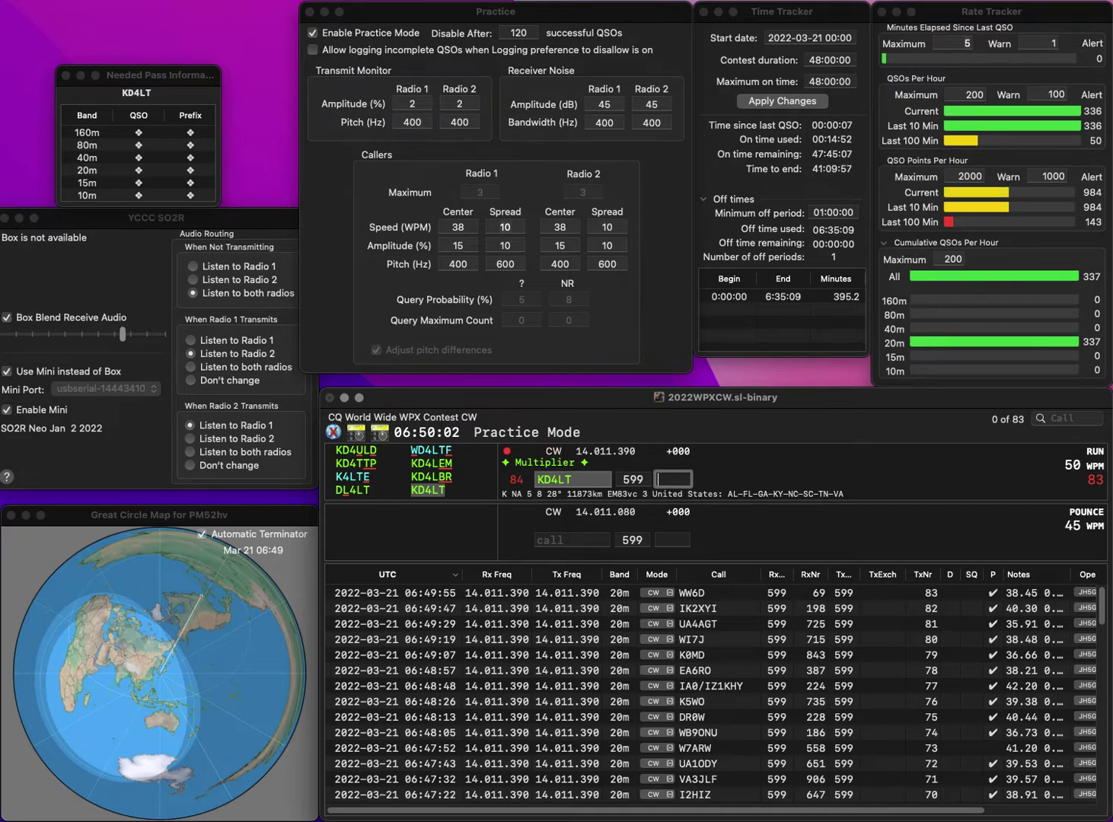
pyautogui.write('870')
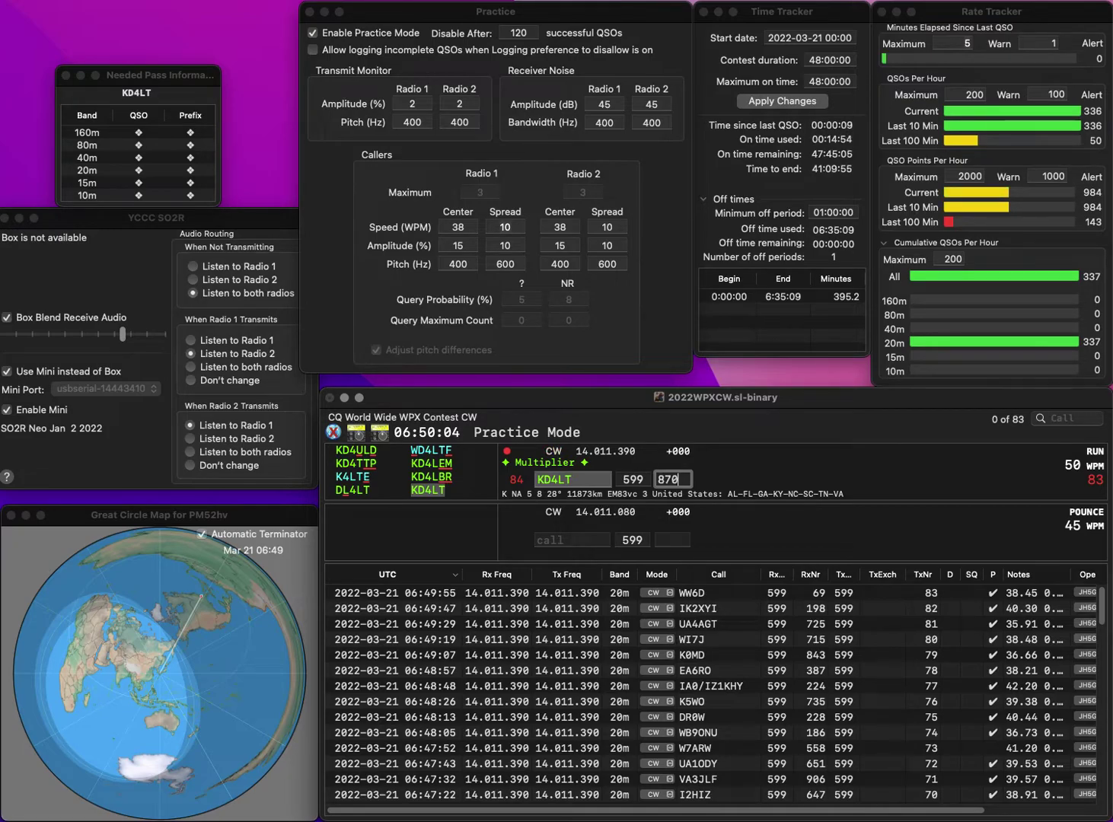
pyautogui.press('Return')
pyautogui.write('KB')
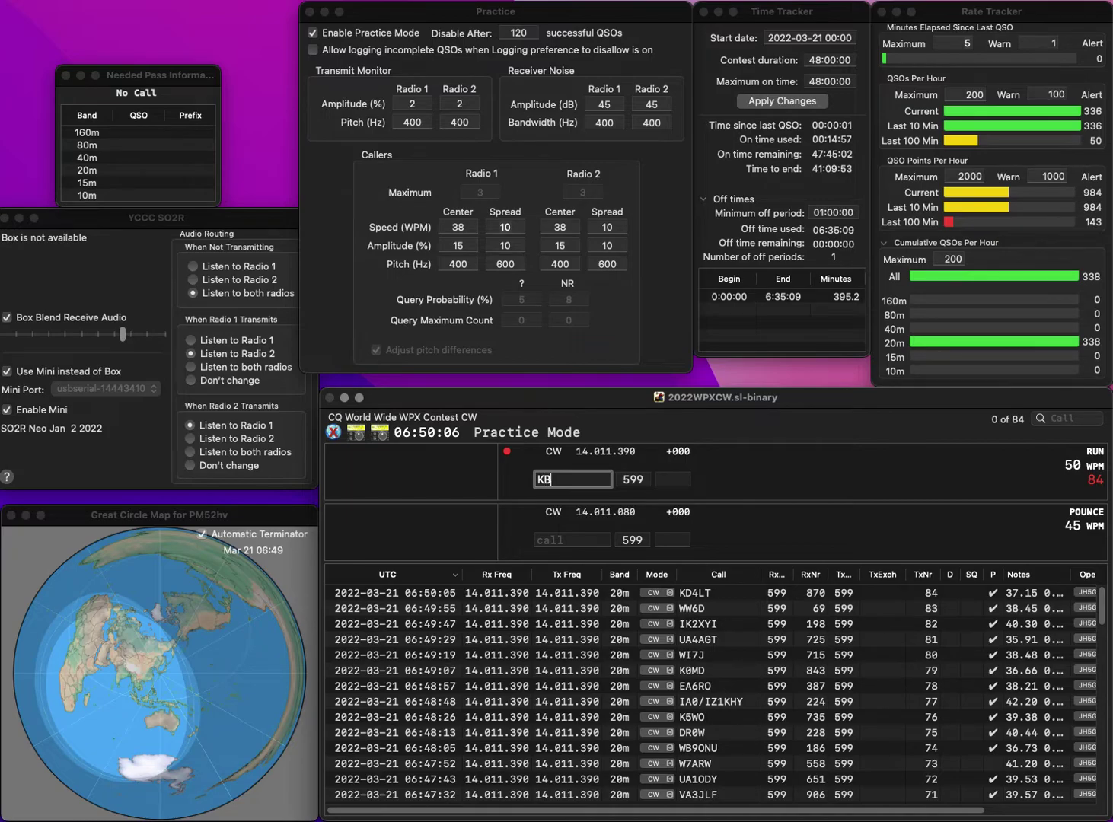
pyautogui.write('6SXA')
pyautogui.press('Return')
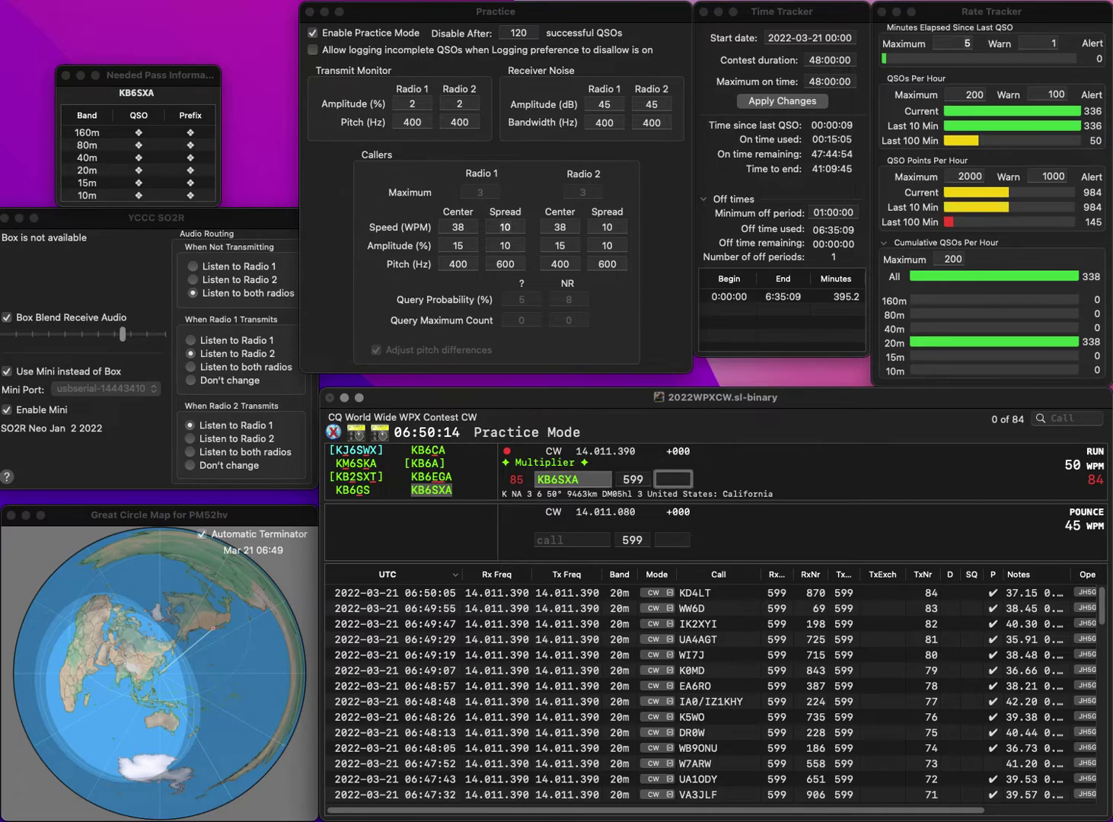
pyautogui.write('58')
pyautogui.press('Return')
pyautogui.write('JA7EU')
pyautogui.press('space')
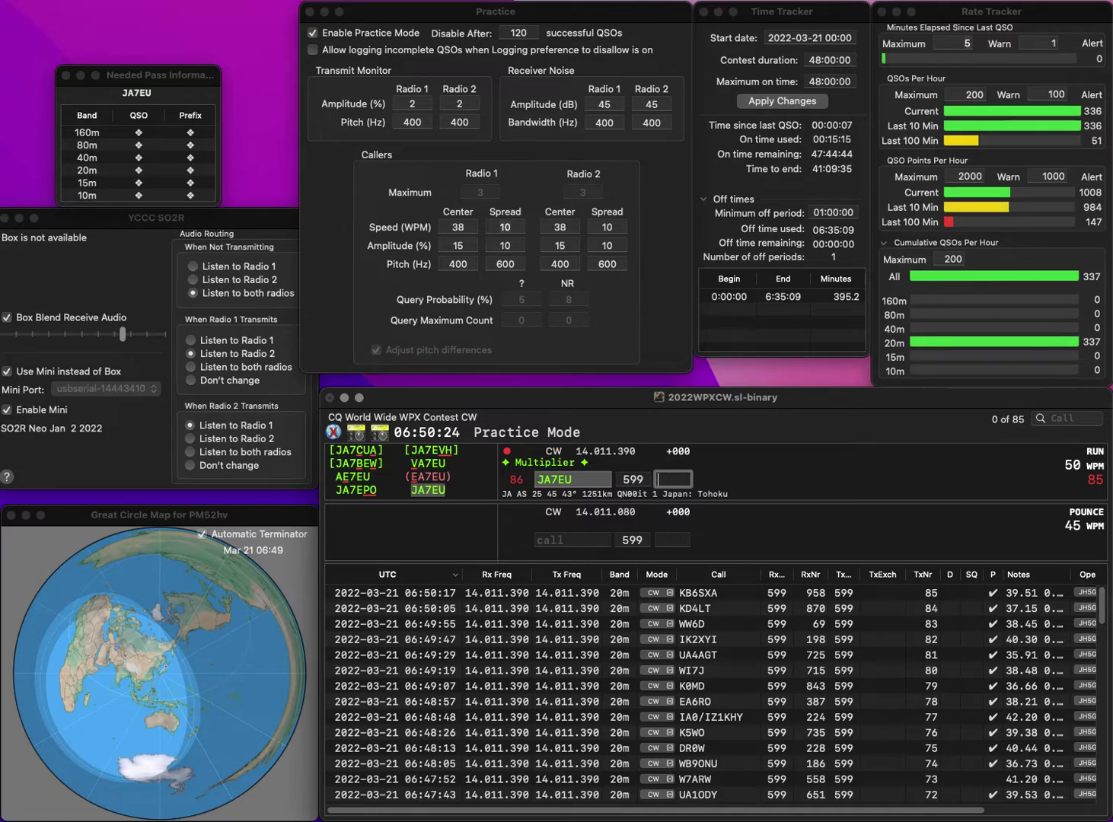
pyautogui.write('603')
pyautogui.press('Return')
pyautogui.write('K')
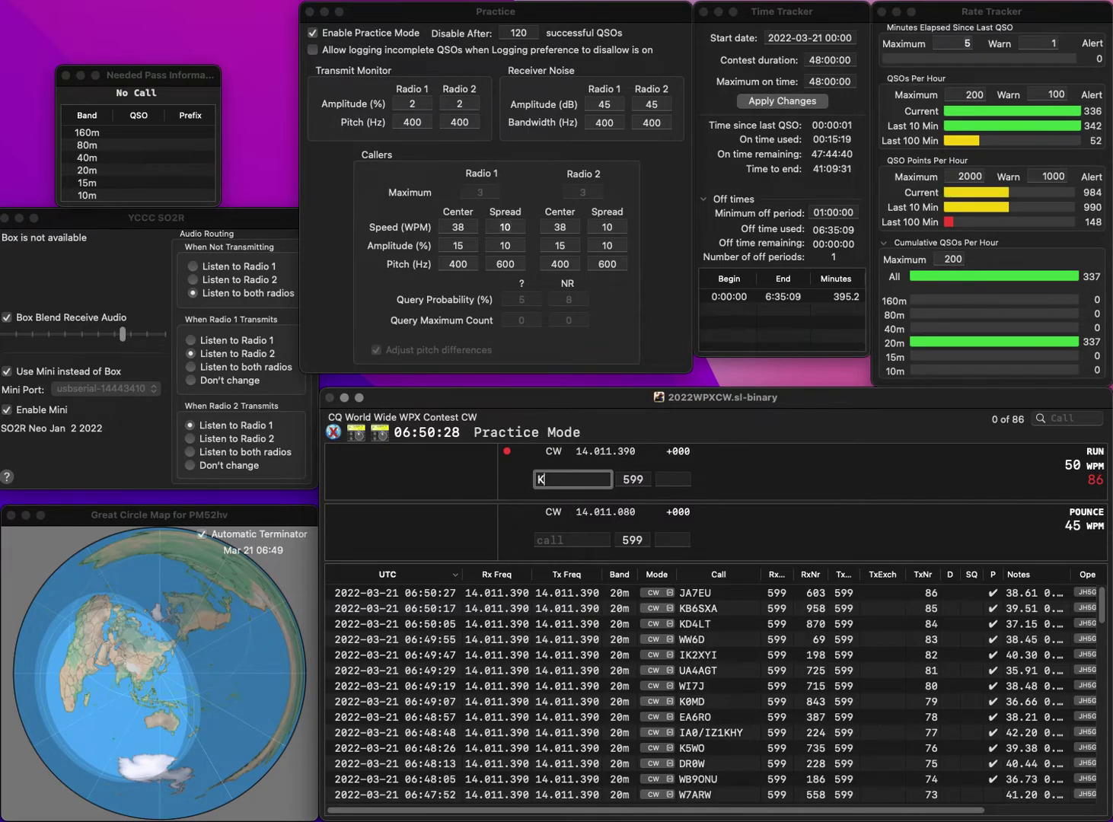
pyautogui.write('G7FRS')
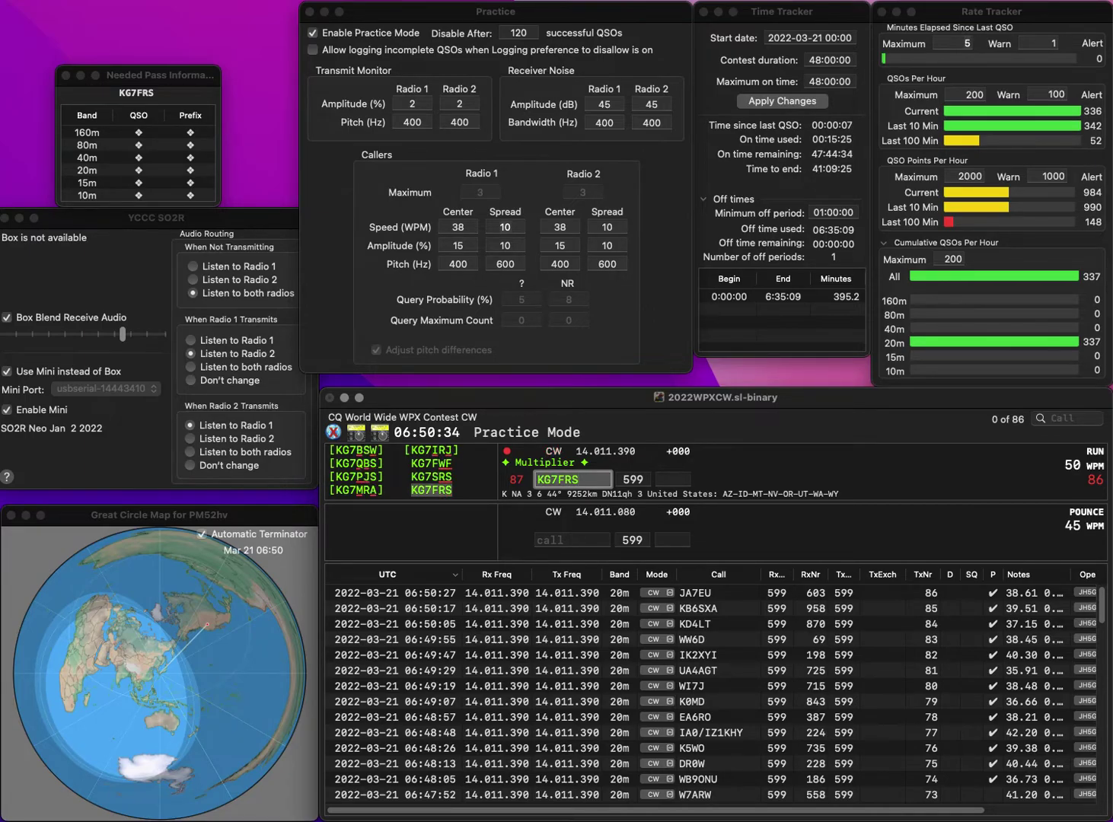
pyautogui.click(673, 479)
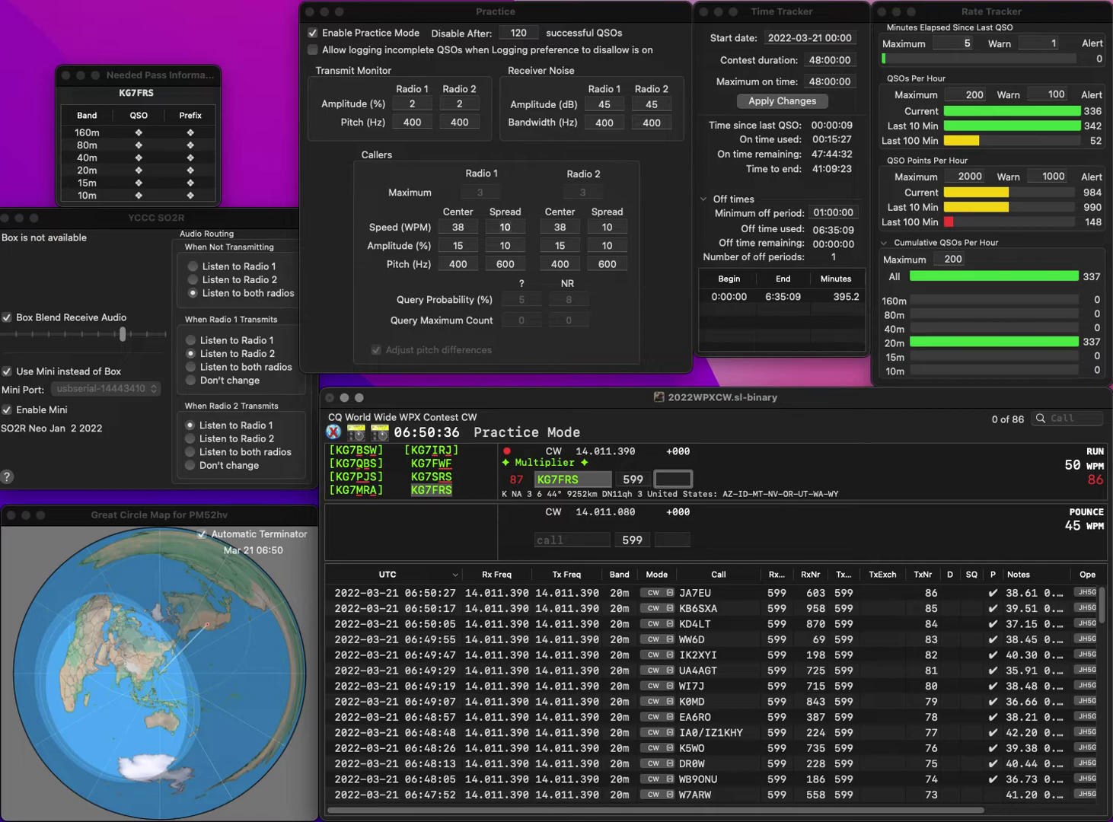
pyautogui.write('944')
pyautogui.press('Return')
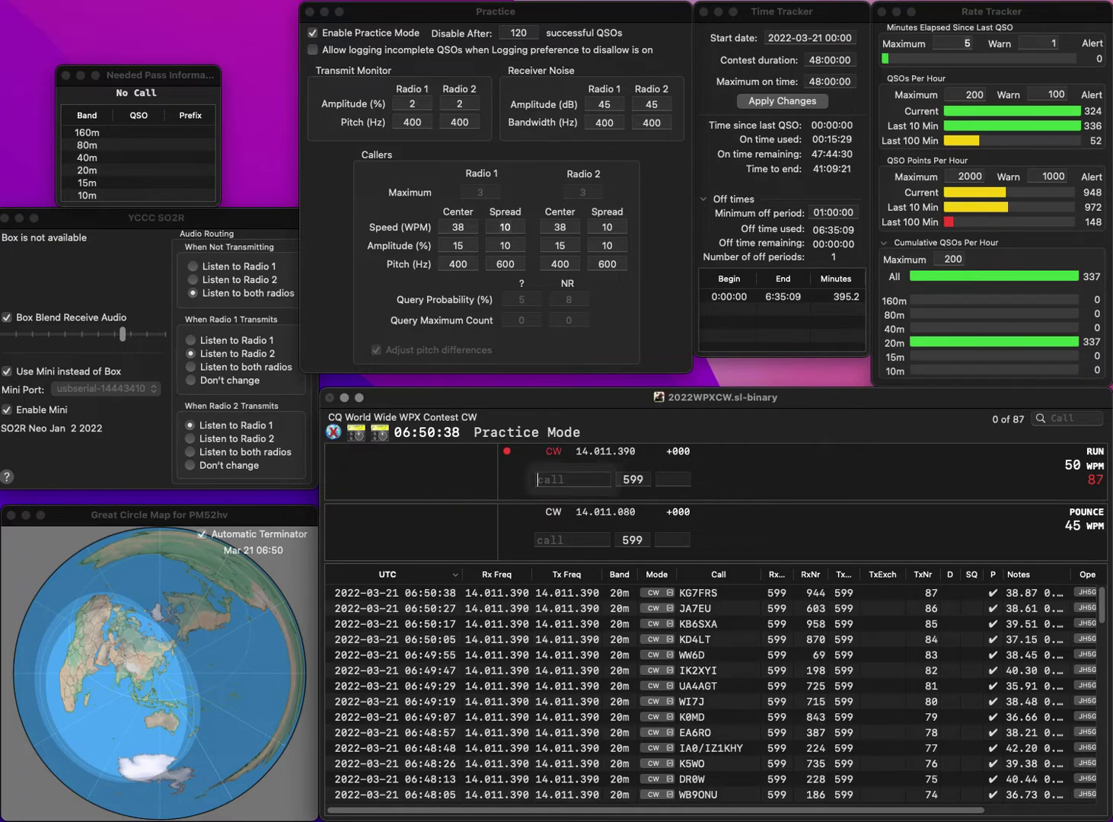
pyautogui.write('LB')
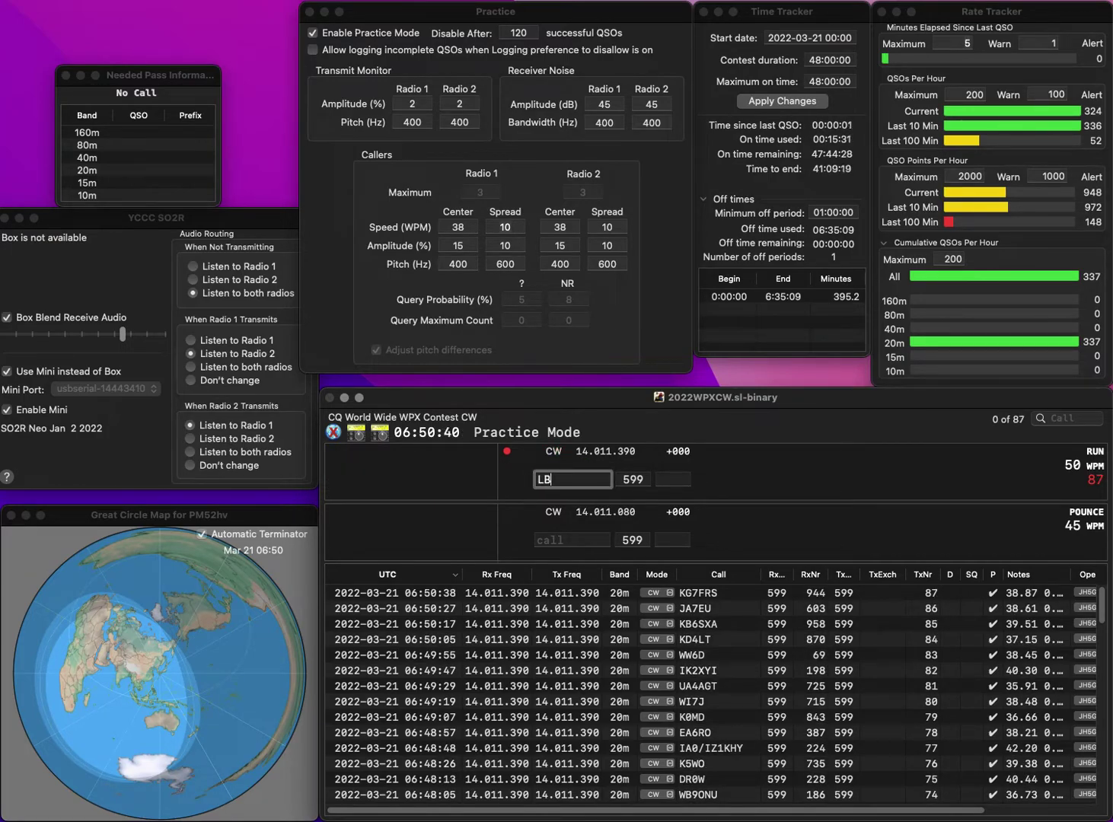
pyautogui.write('9GXX')
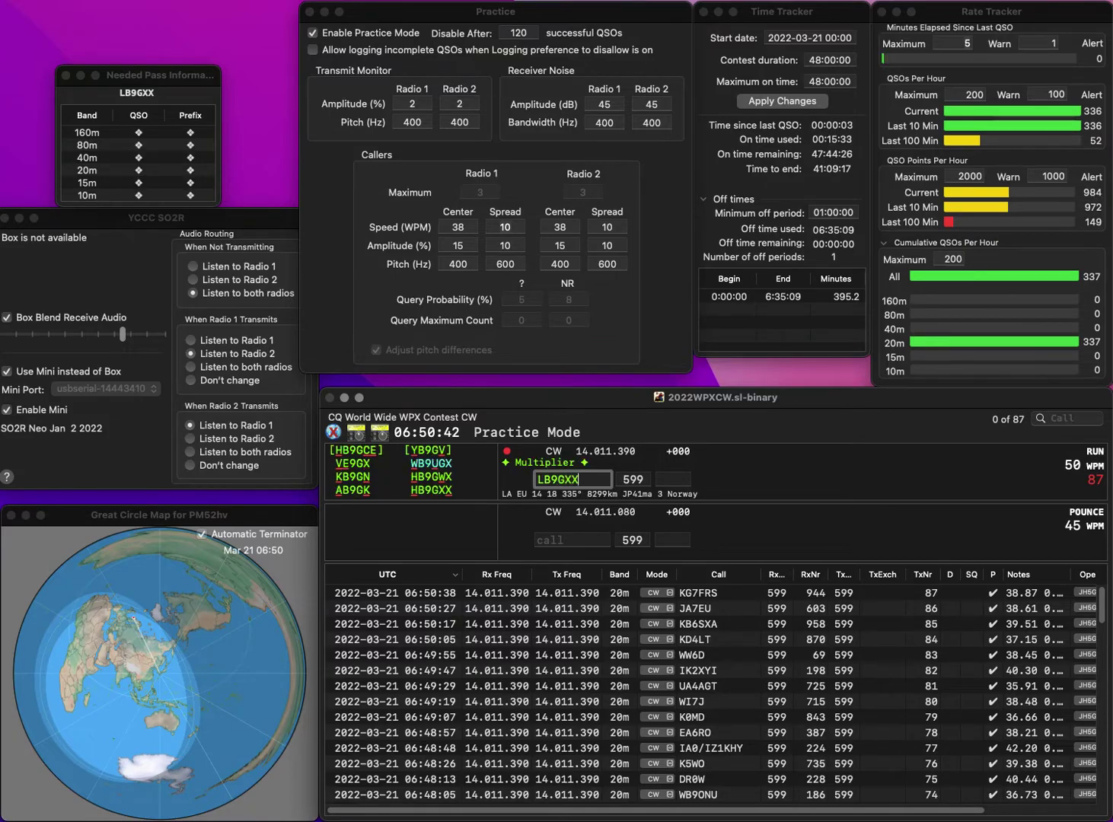
pyautogui.press('Home')
pyautogui.press('Delete')
pyautogui.write('H')
pyautogui.press('space')
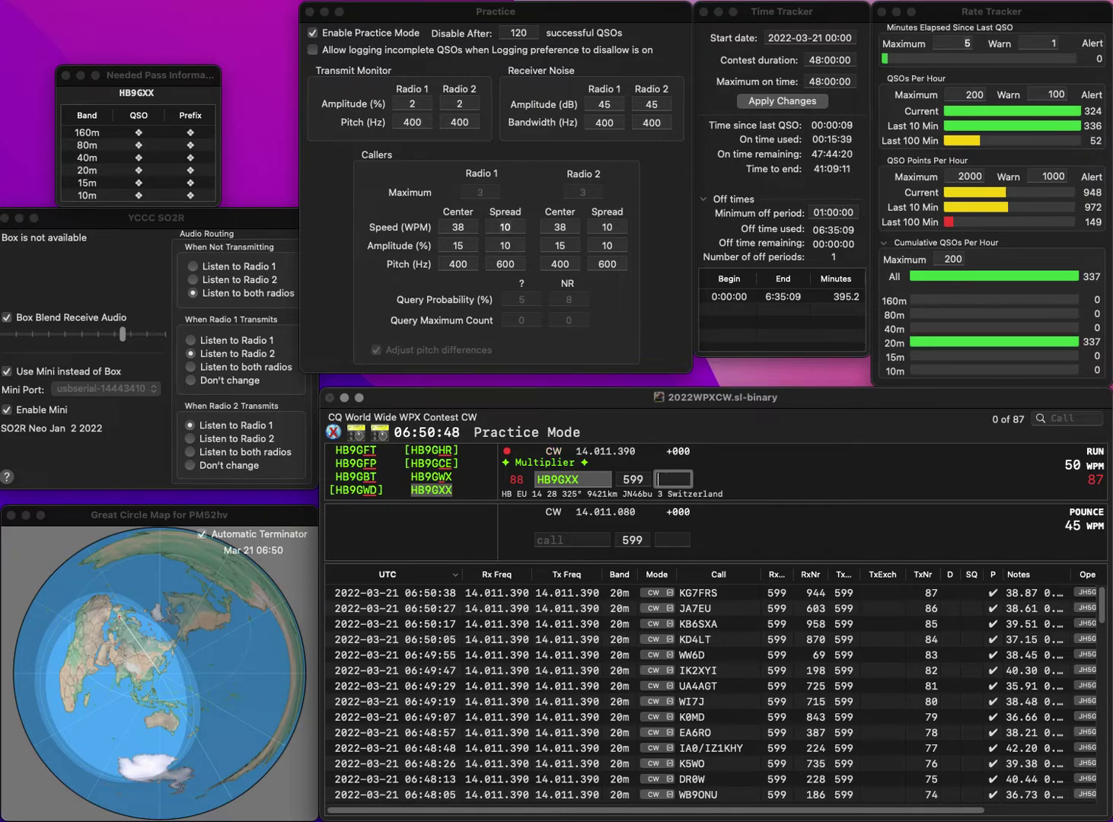
pyautogui.write('65')
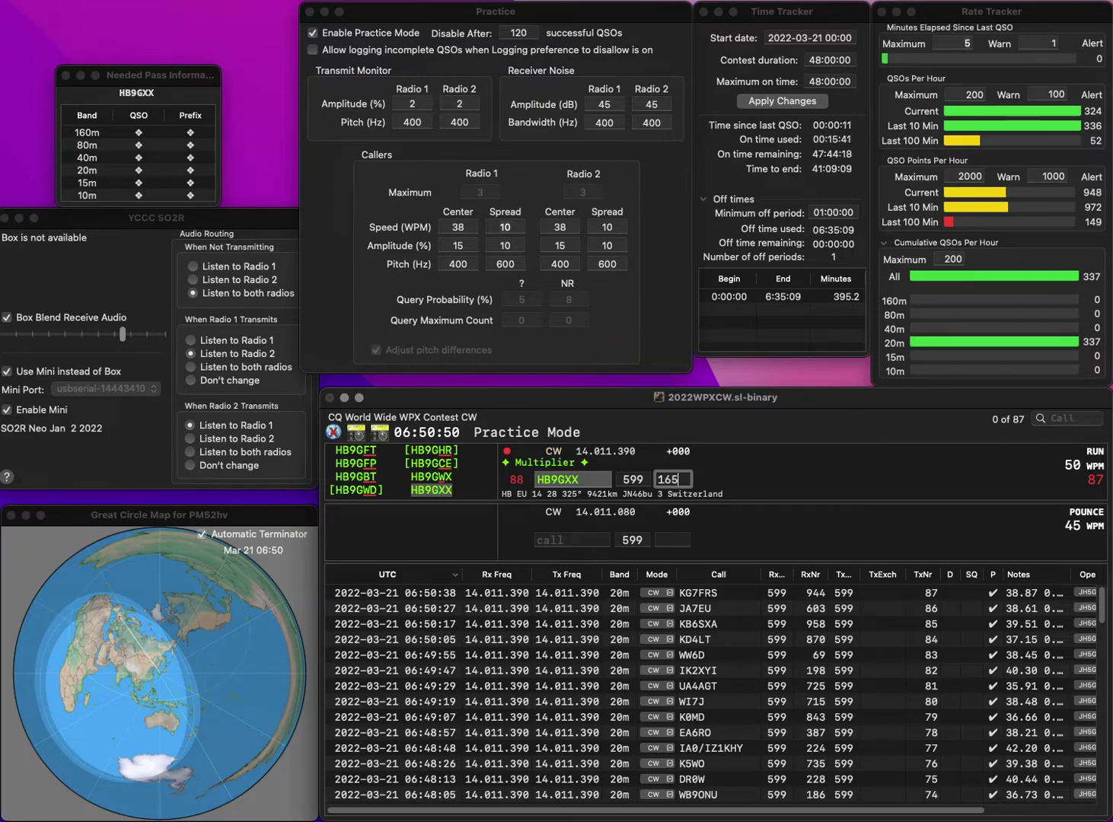
pyautogui.press('Return')
pyautogui.write('PD1JN')
pyautogui.press('Return')
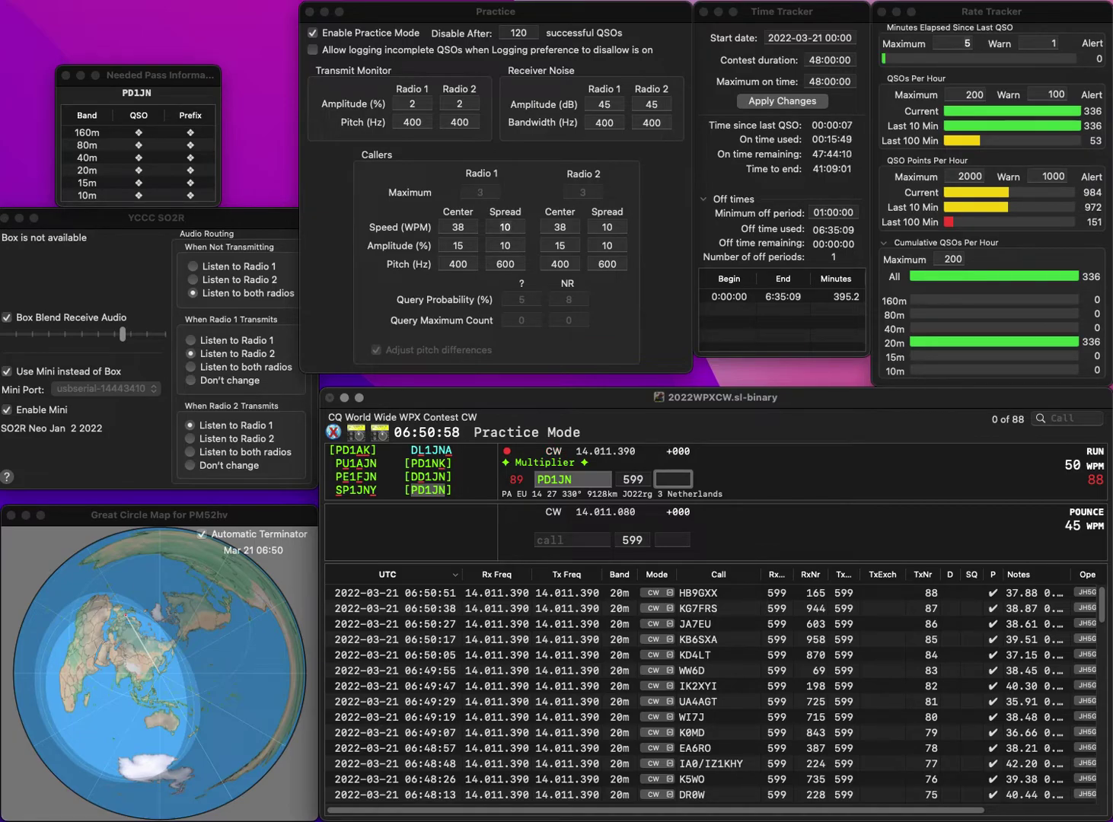
pyautogui.write('00')
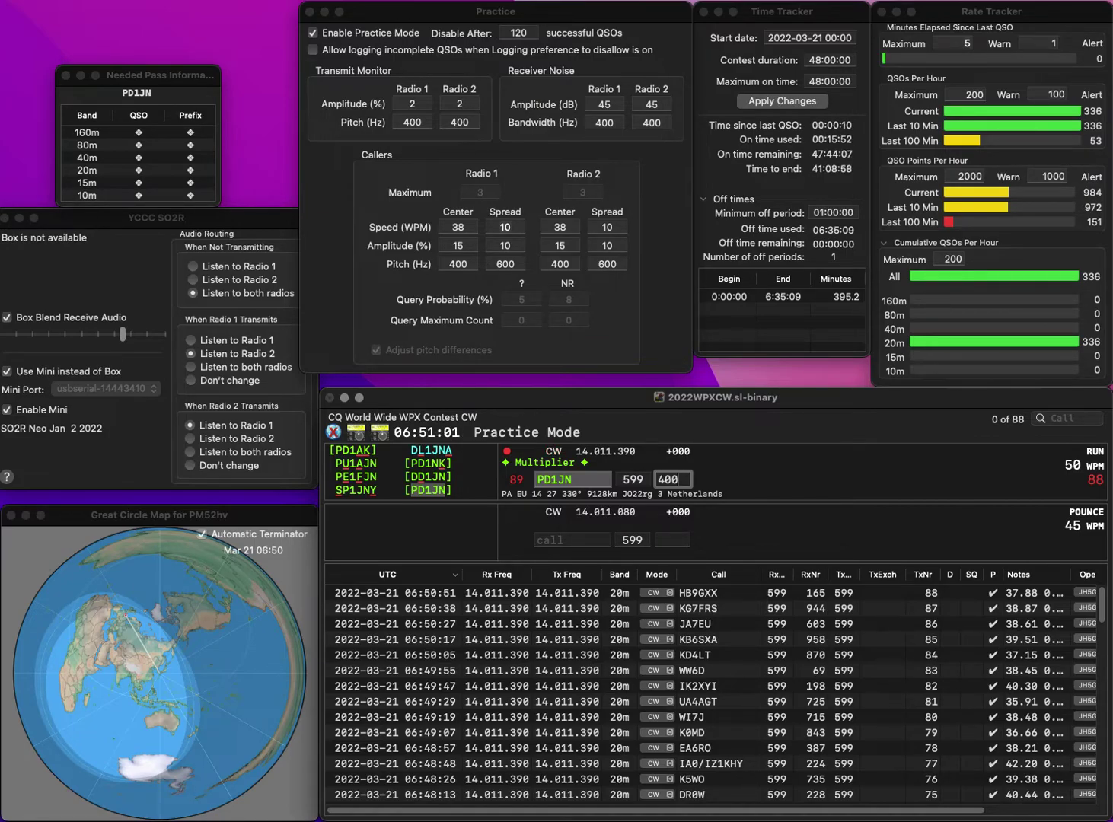
pyautogui.press('Return')
pyautogui.write('VE7NC')
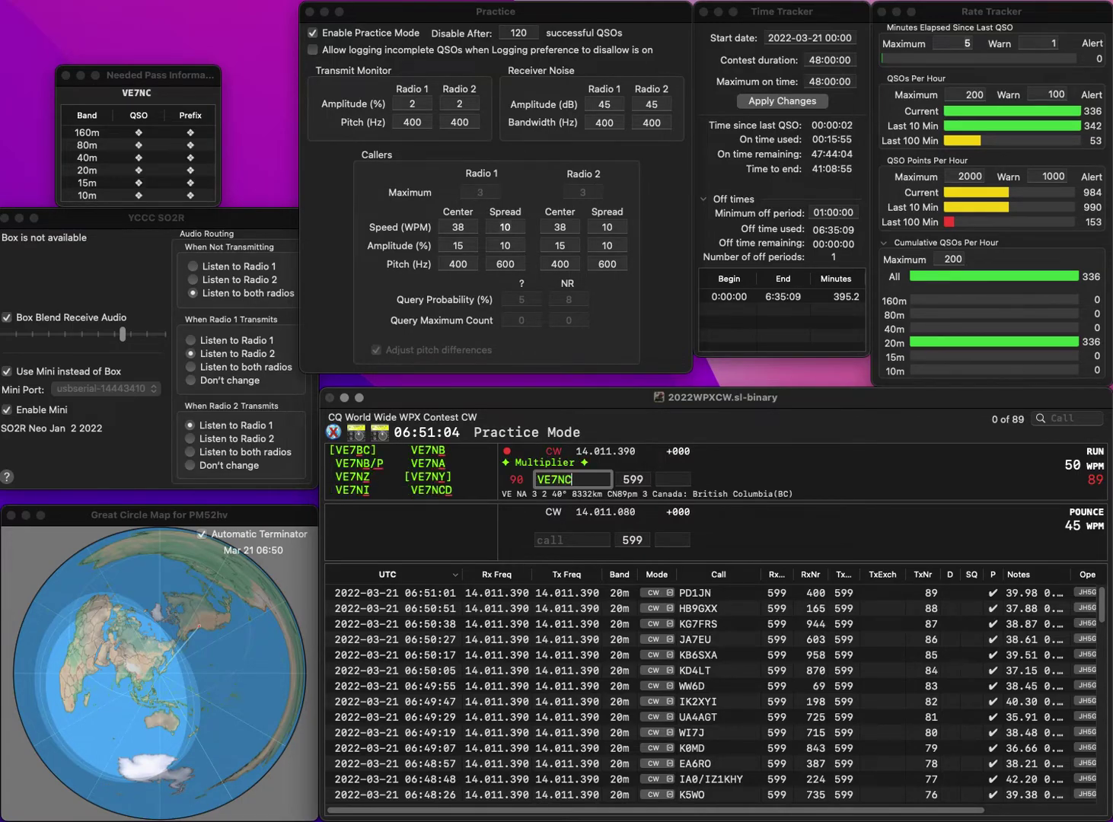
pyautogui.write('D')
pyautogui.press('Return')
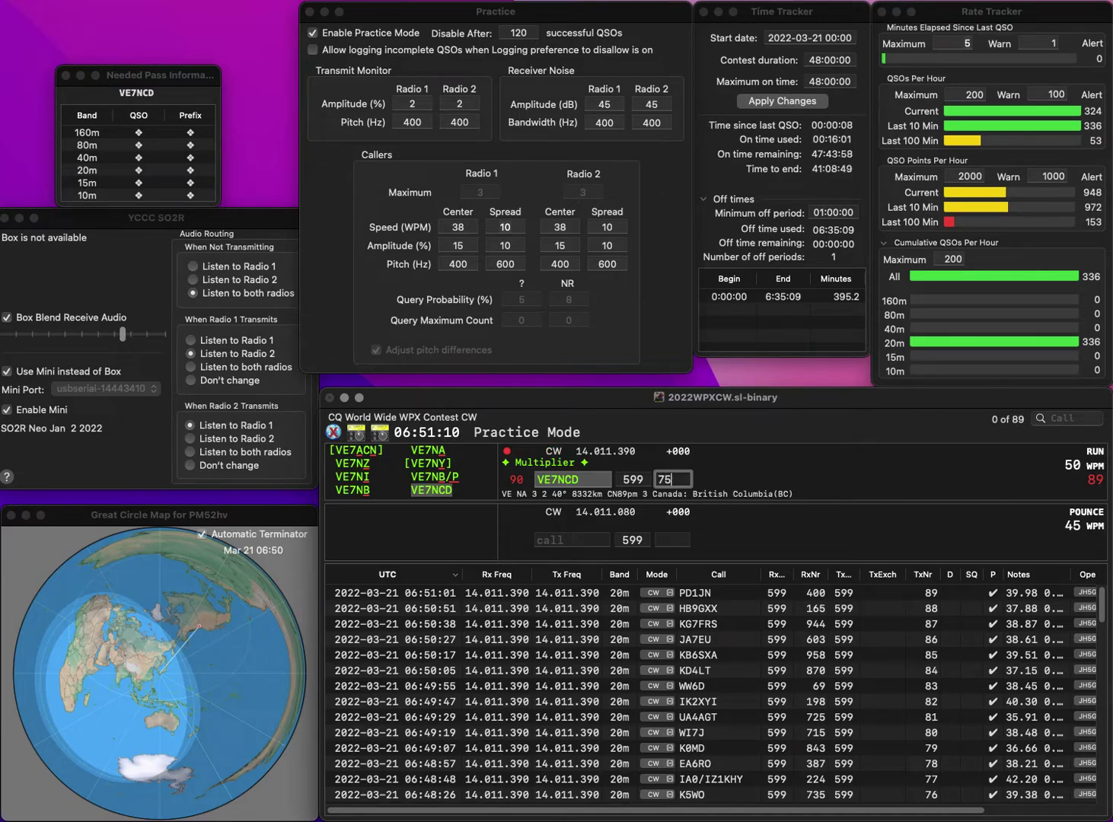
pyautogui.write('5')
pyautogui.press('Return')
pyautogui.write('W4YN')
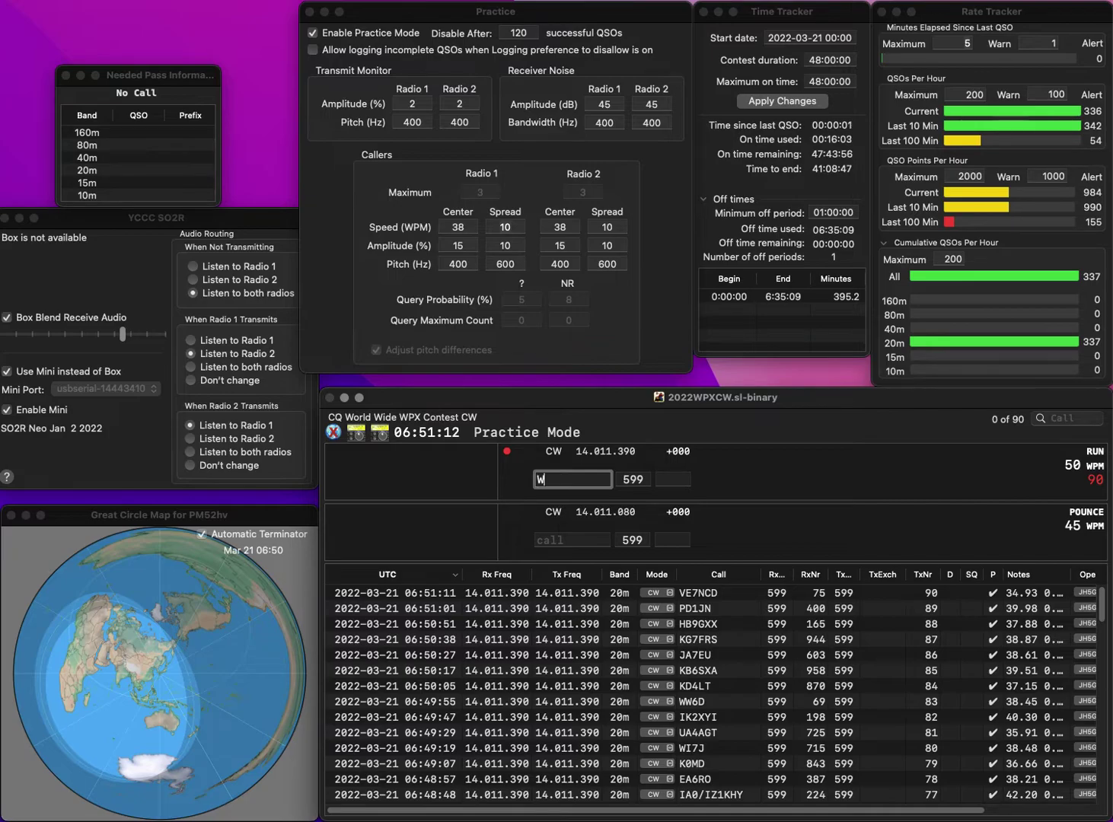
pyautogui.press('space')
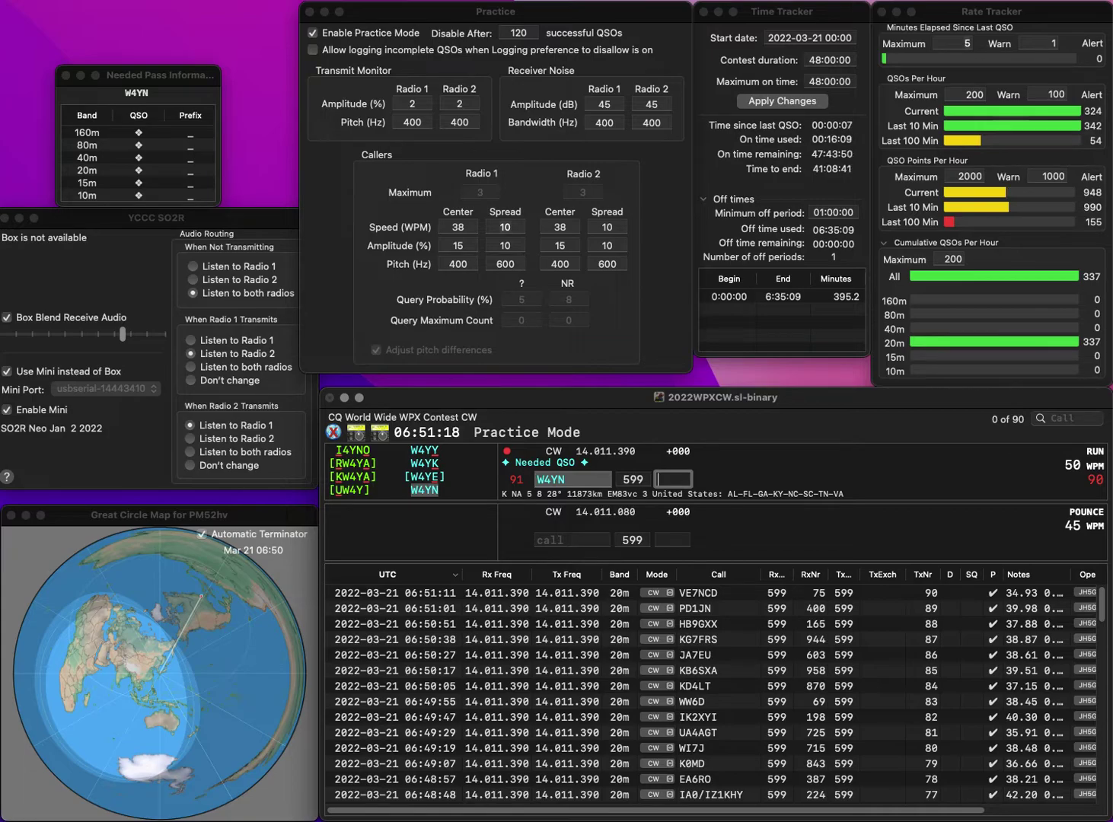
pyautogui.write('97')
pyautogui.press('Return')
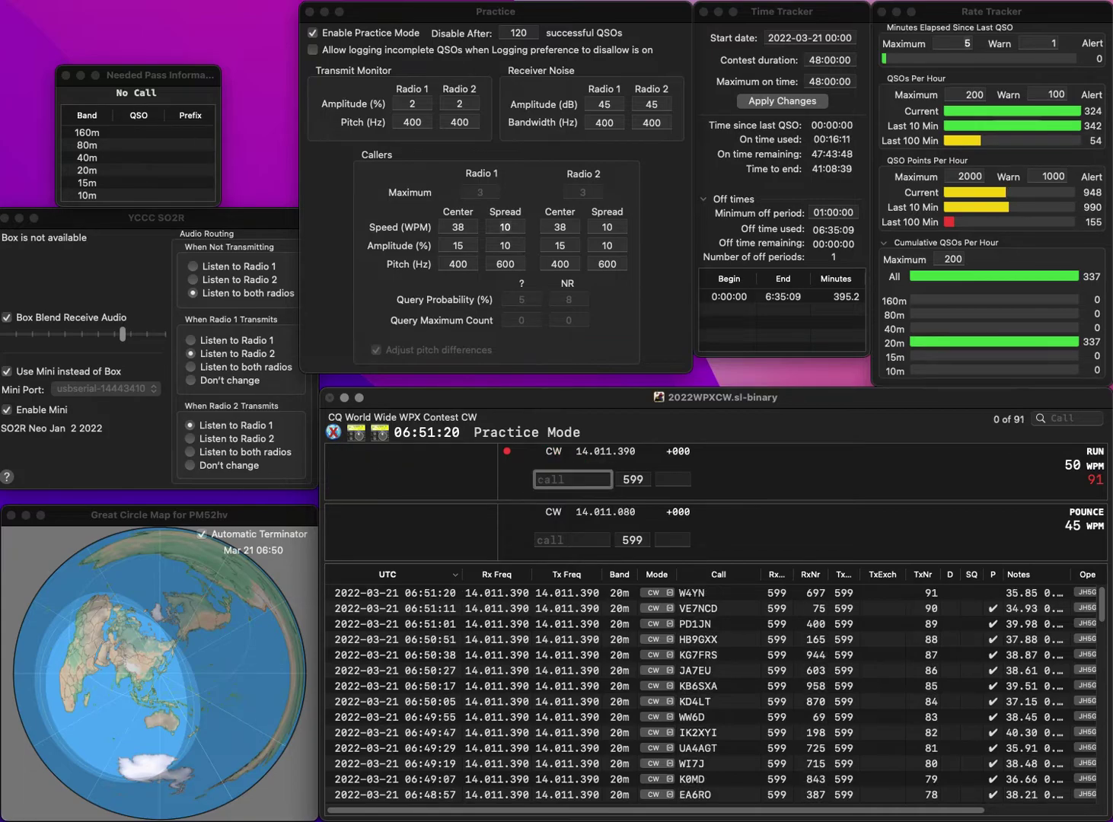
# Enter caller NA2X on the run radio and log the contact with received number 738
pyautogui.write('NA7')
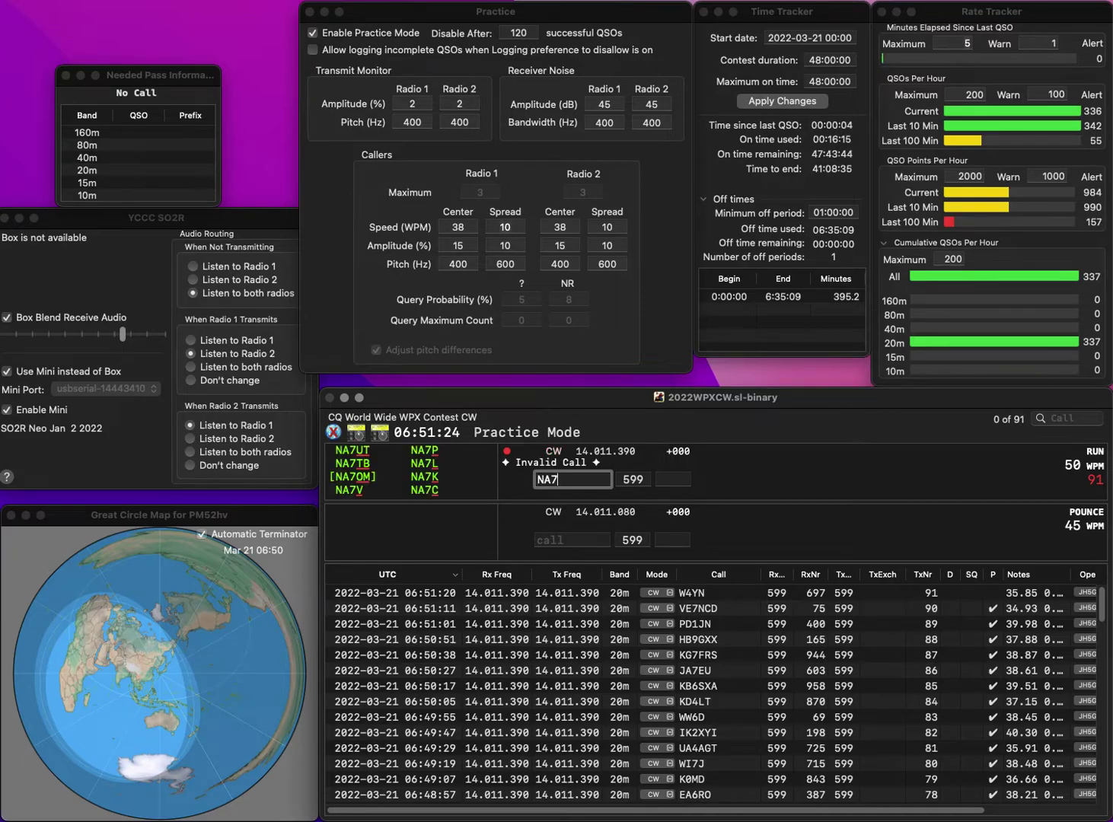
pyautogui.press('BackSpace')
pyautogui.write('2X')
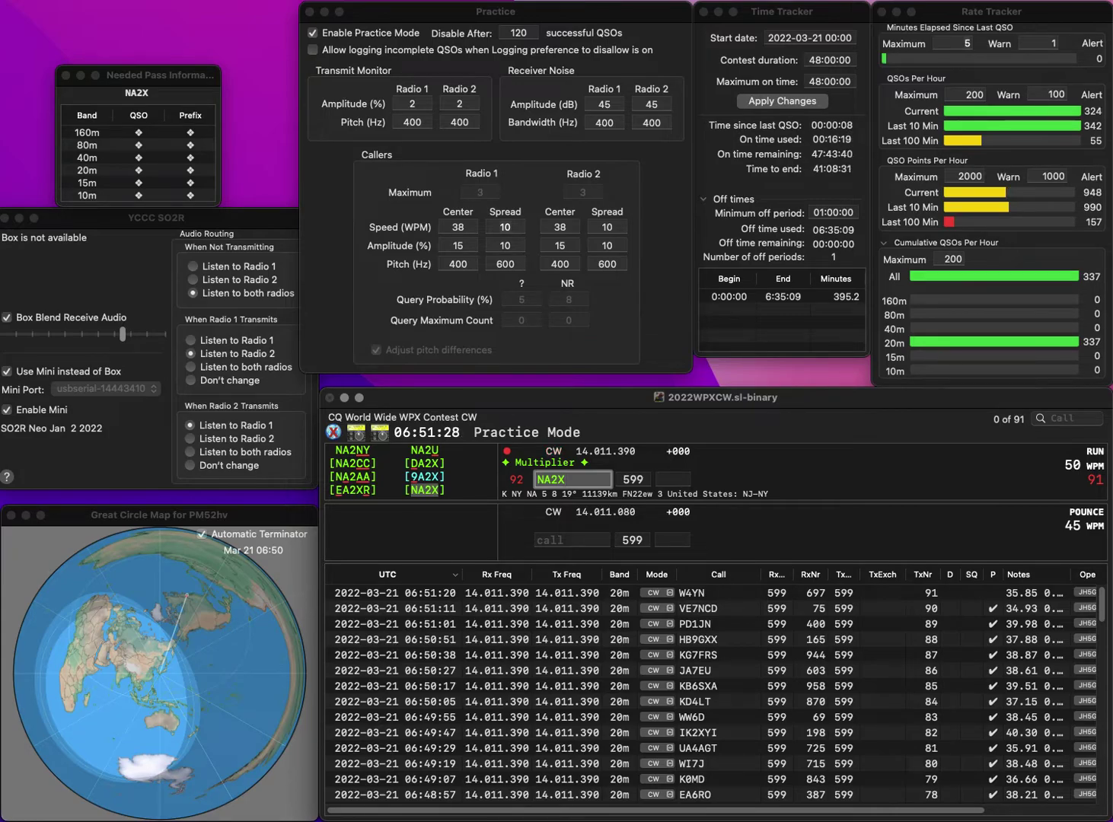
pyautogui.press('space')
pyautogui.write('738')
pyautogui.press('Return')
# Enter caller NA0F on the run radio and log the contact with received number 101
pyautogui.write('N')
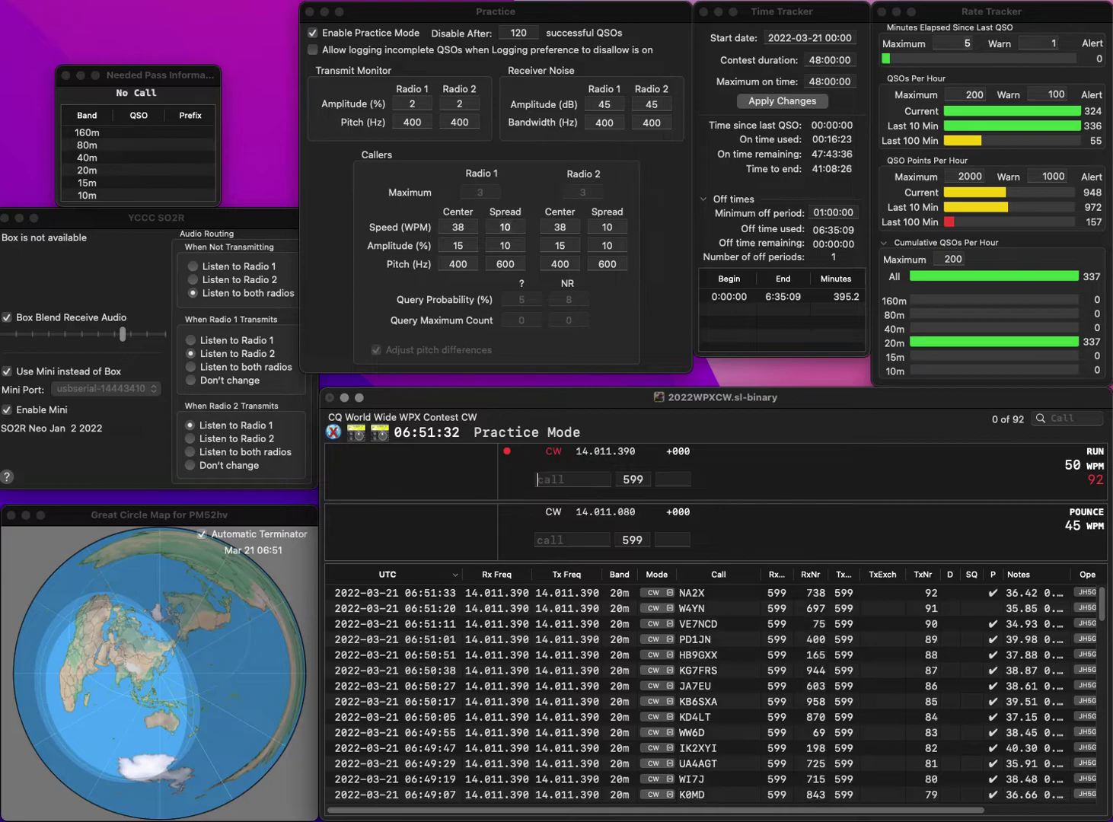
pyautogui.write('A')
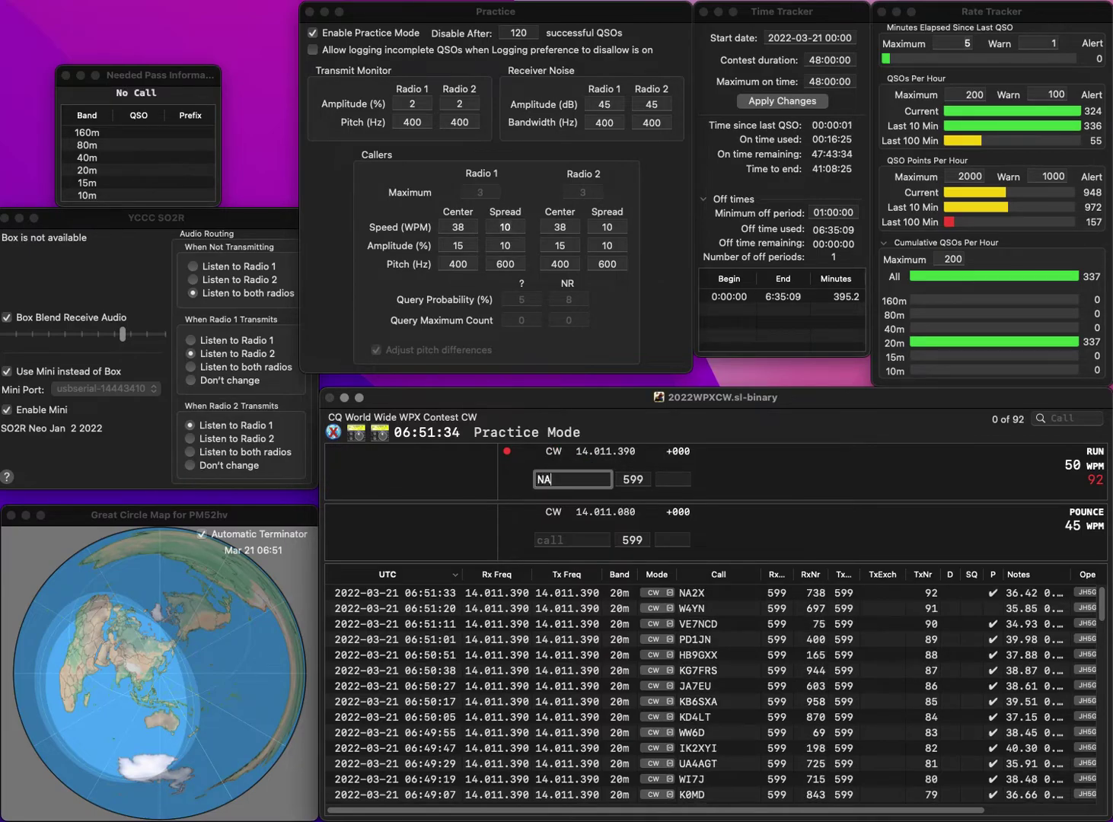
pyautogui.write('0F')
pyautogui.press('space')
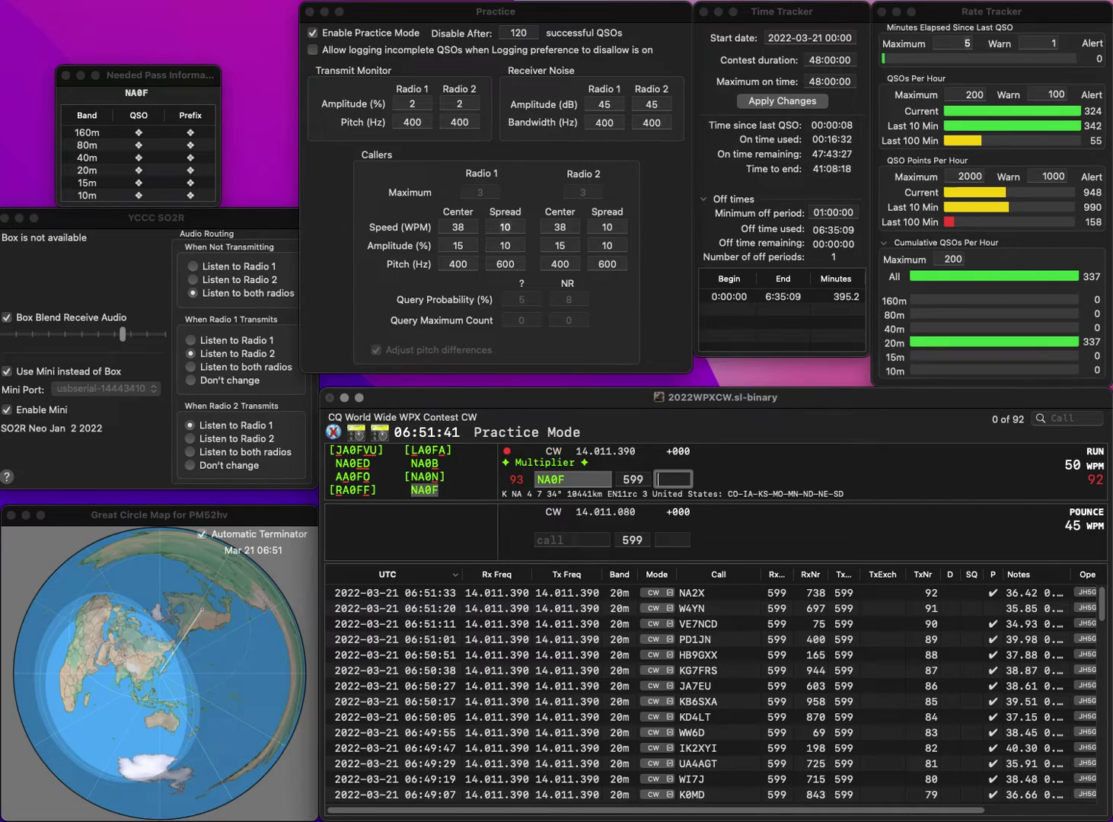
pyautogui.write('101')
pyautogui.press('Return')
pyautogui.write('IK6')
pyautogui.write('BT')
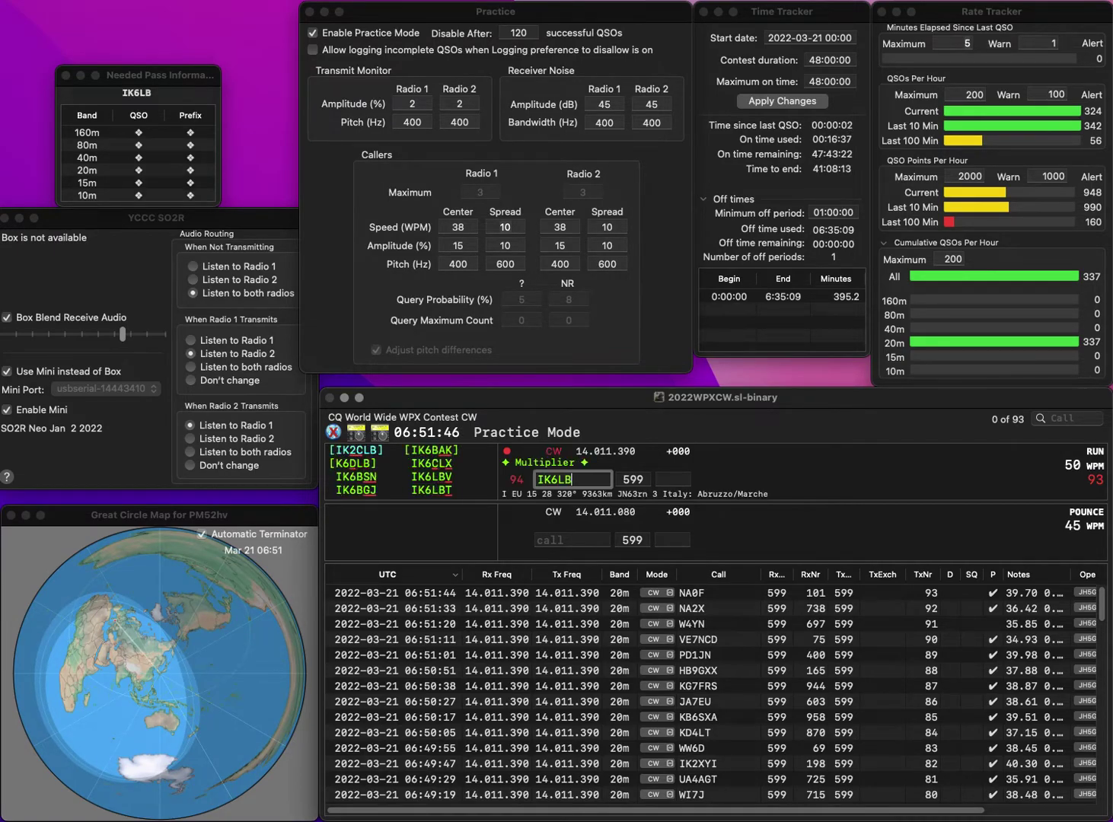
pyautogui.press('space')
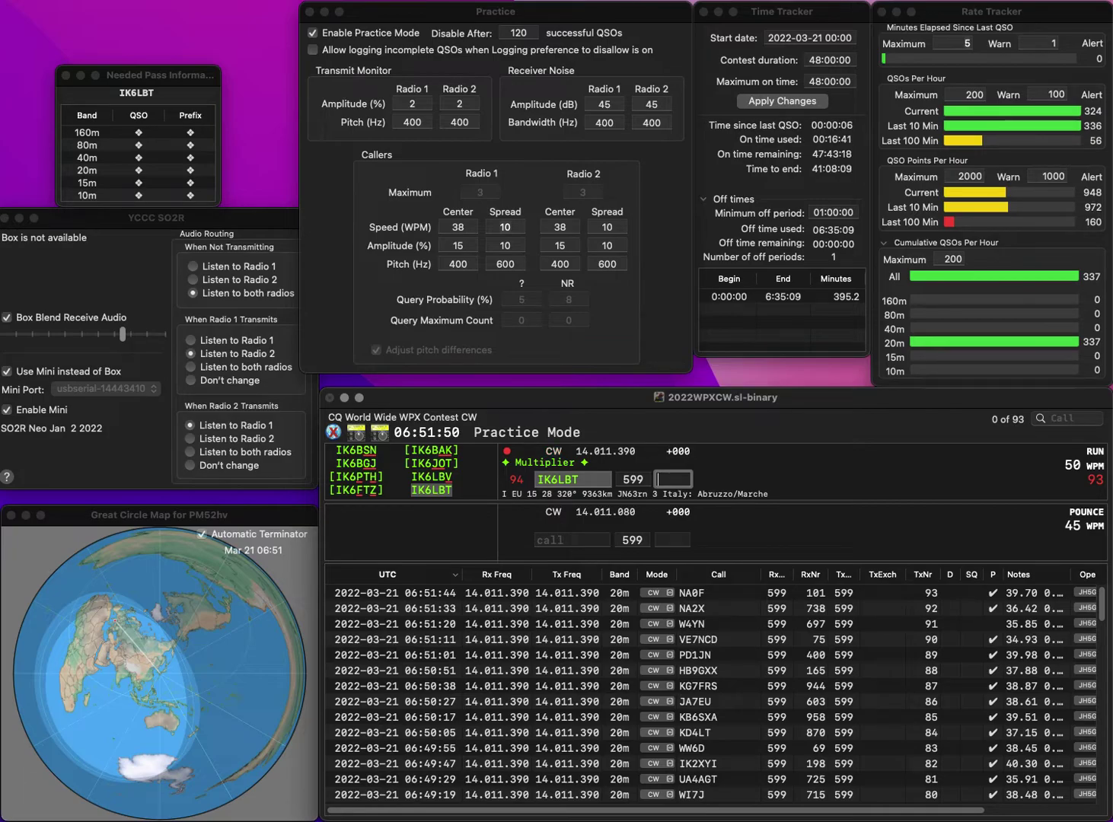
pyautogui.write('81')
pyautogui.press('Return')
# Enter caller VK6APK on the run radio and log the contact with received number 236
pyautogui.write('VK6A')
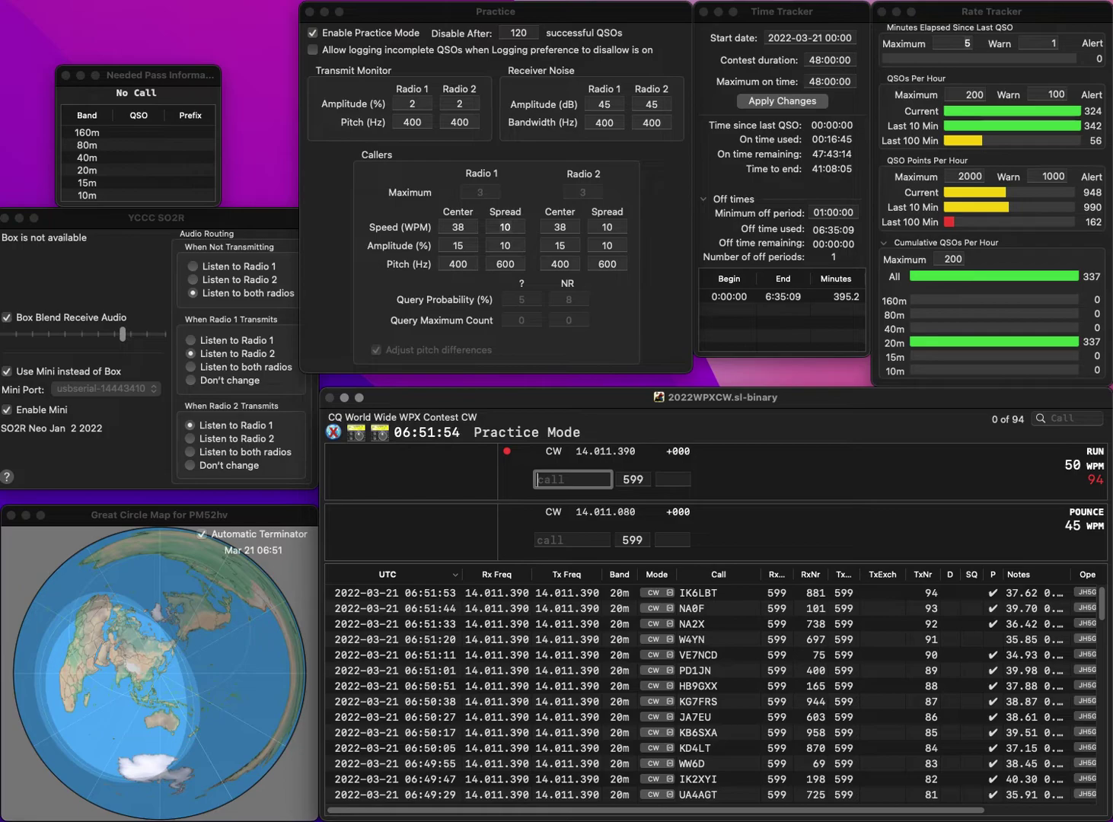
pyautogui.write('PK')
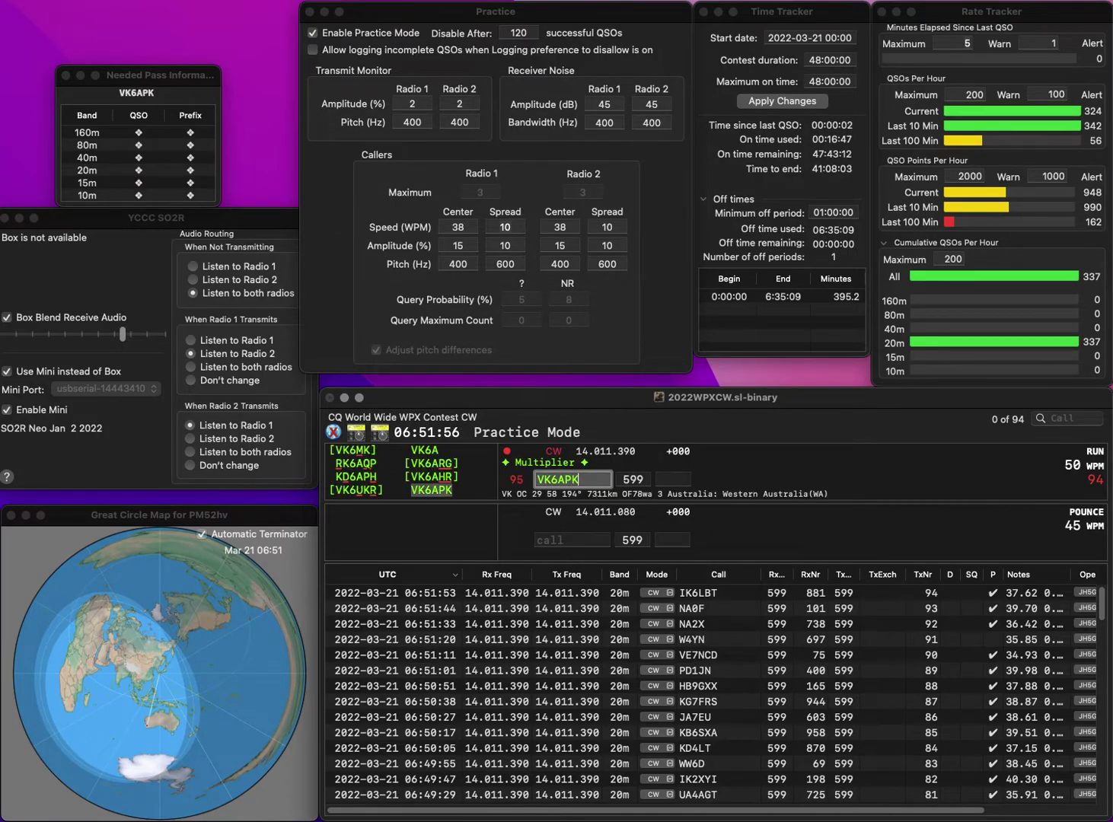
pyautogui.press('Return')
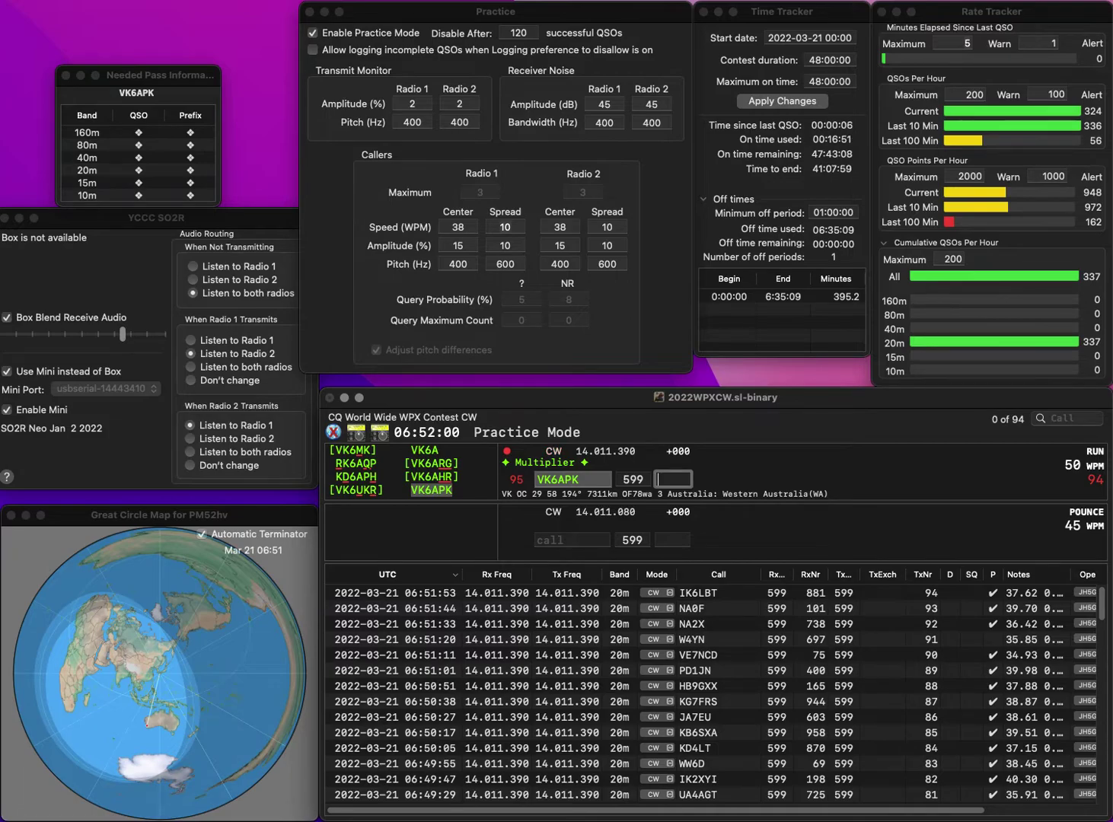
pyautogui.write('36')
pyautogui.press('Return')
# Enter caller G3OKA on the run radio, correcting the digit to 3, and log the contact with received number 305
pyautogui.write('G4OKA')
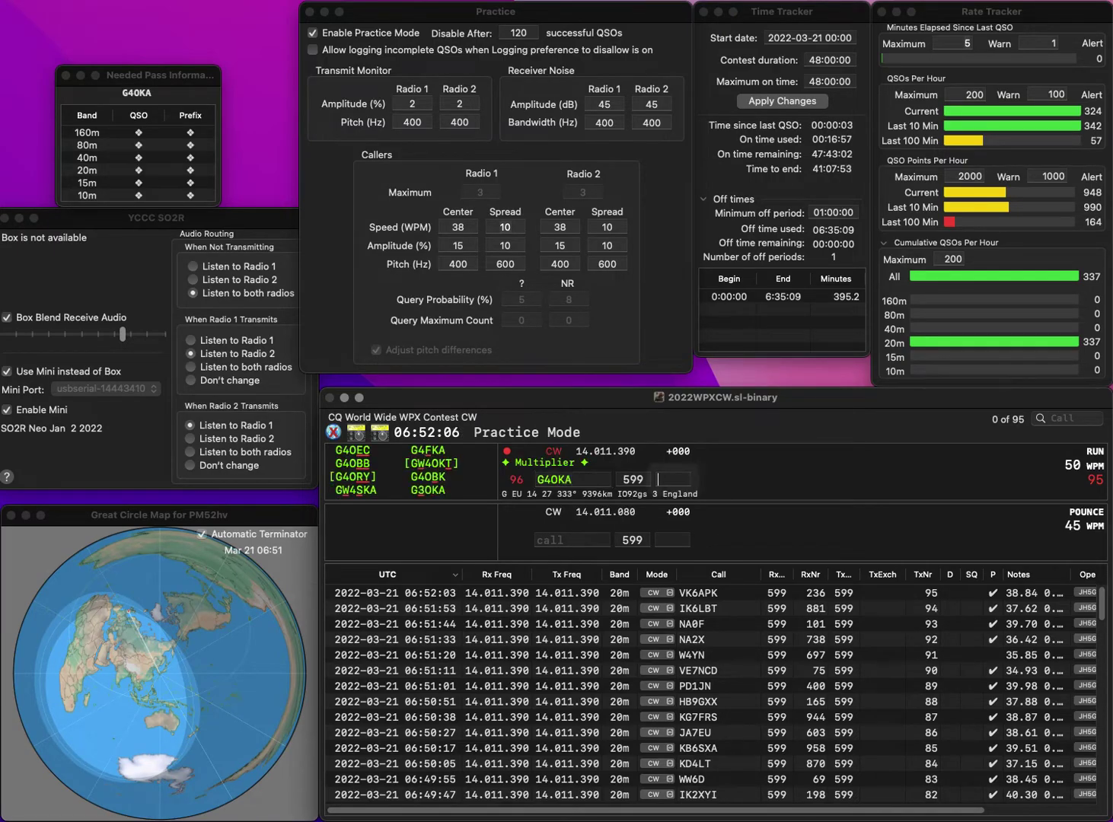
pyautogui.press('Left')
pyautogui.press('Left')
pyautogui.press('Left')
pyautogui.press('BackSpace')
pyautogui.write('3')
pyautogui.press('Return')
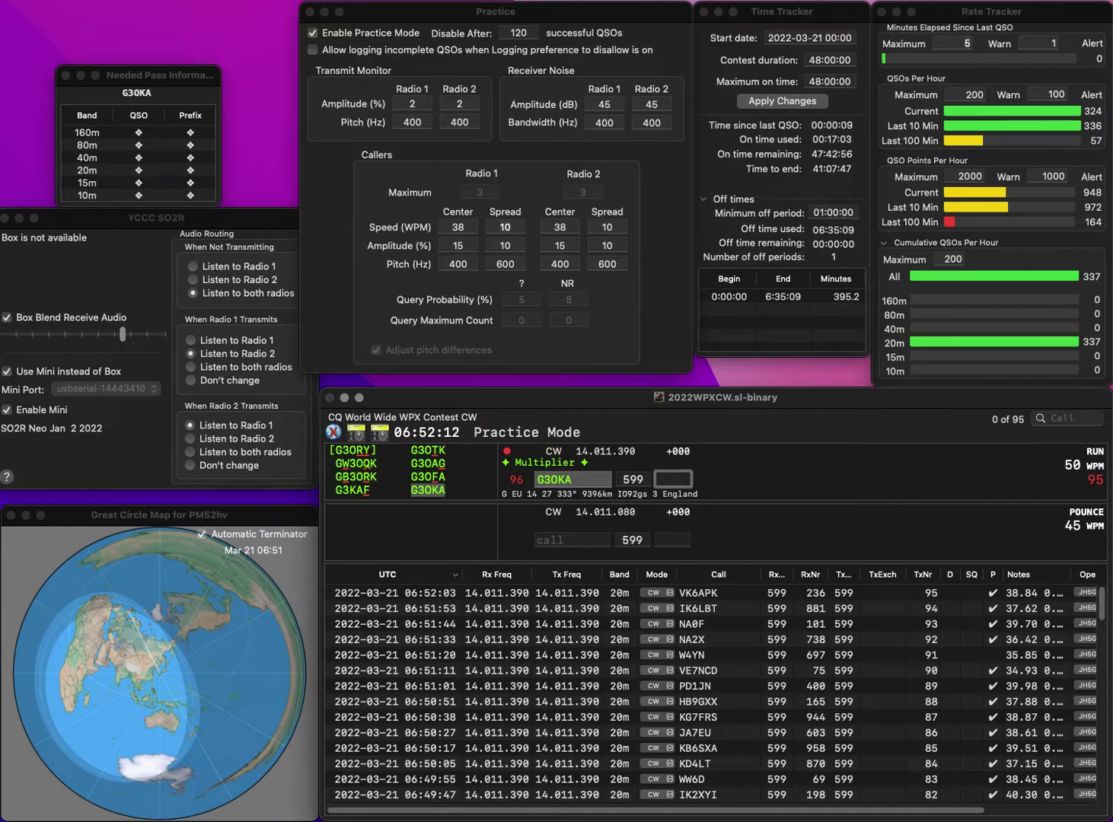
pyautogui.write('305')
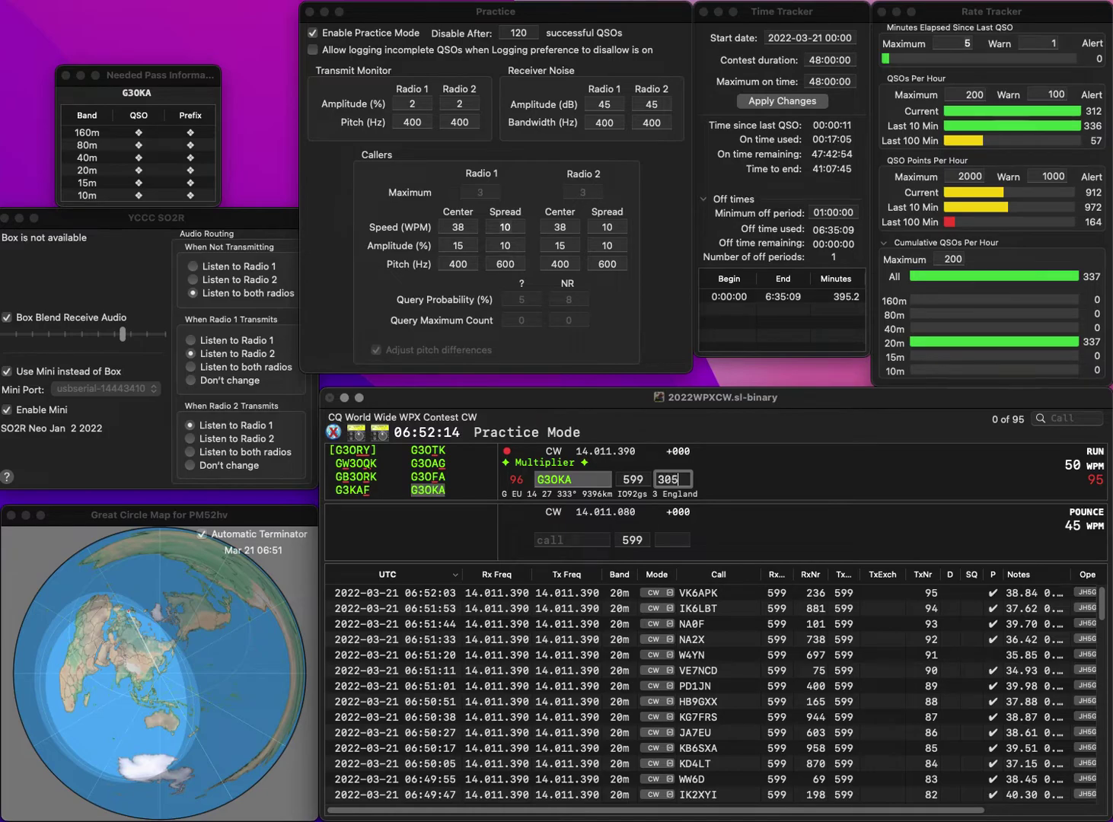
pyautogui.press('Return')
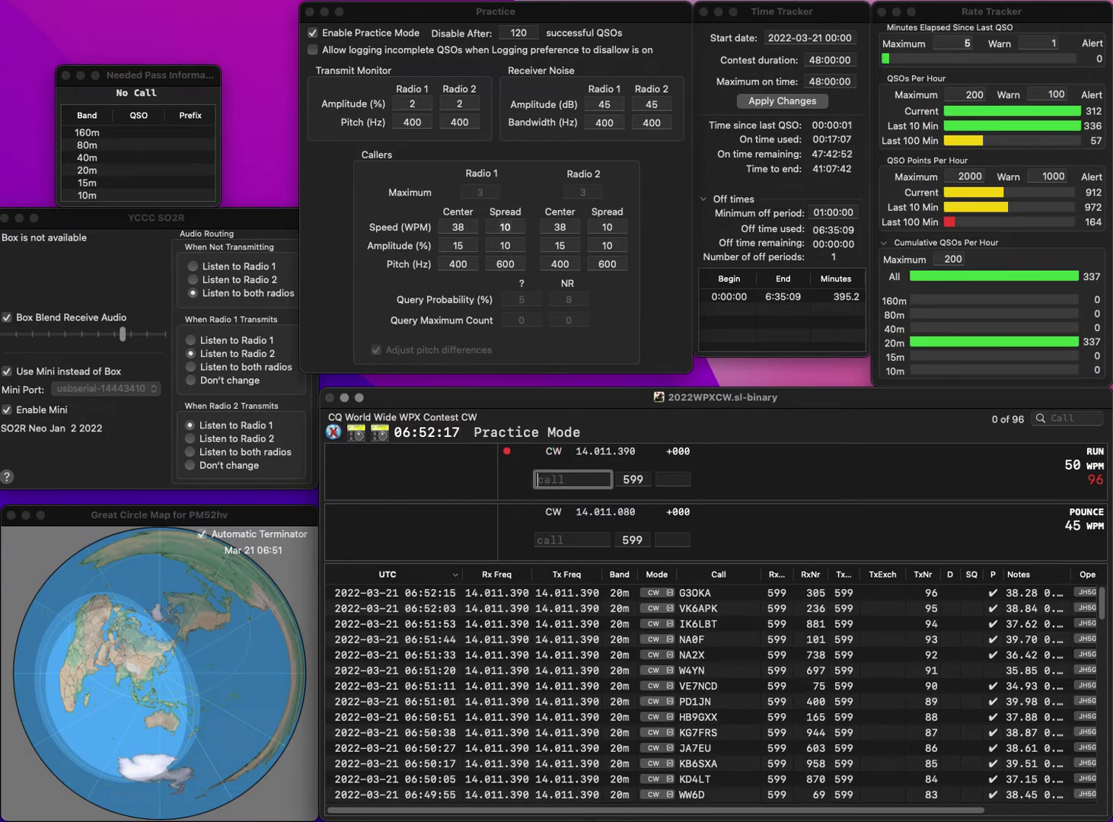
# Enter caller YU1ML on the run radio, adding the prefix letters to the partial call, and log the contact with received number 654
pyautogui.write('1ML')
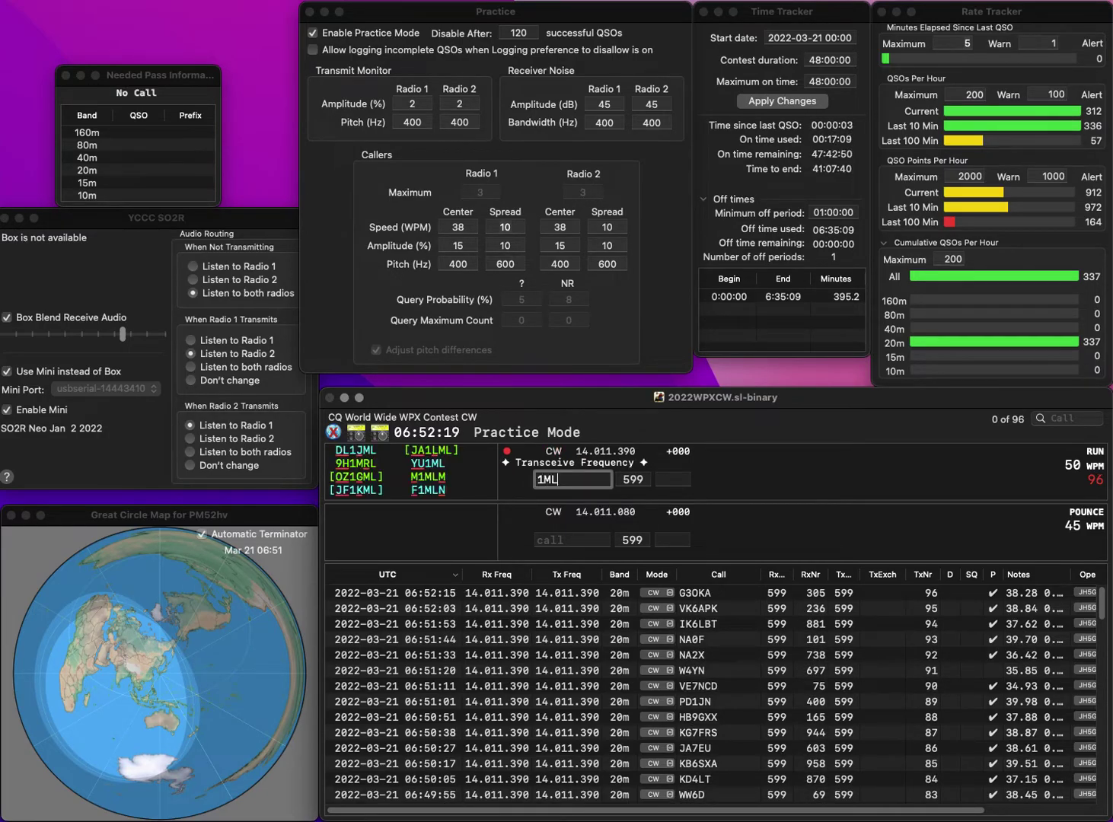
pyautogui.press('super+Left')
pyautogui.write('YU')
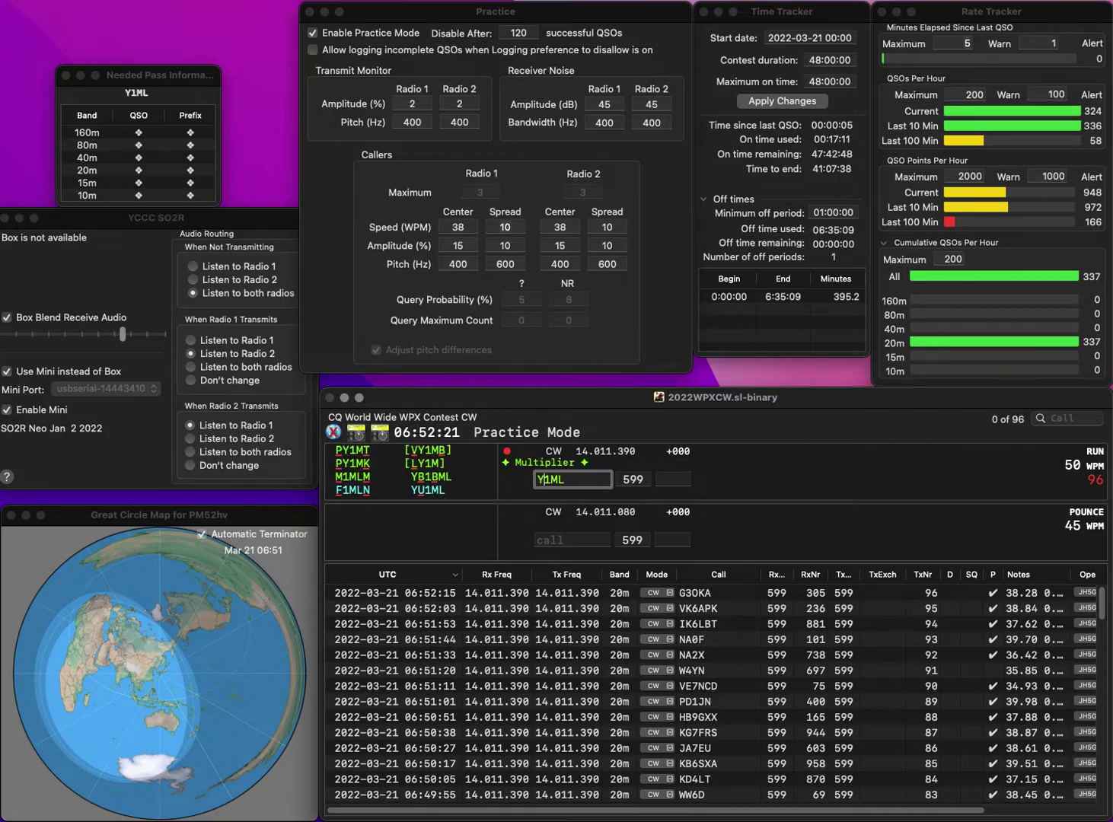
pyautogui.press('space')
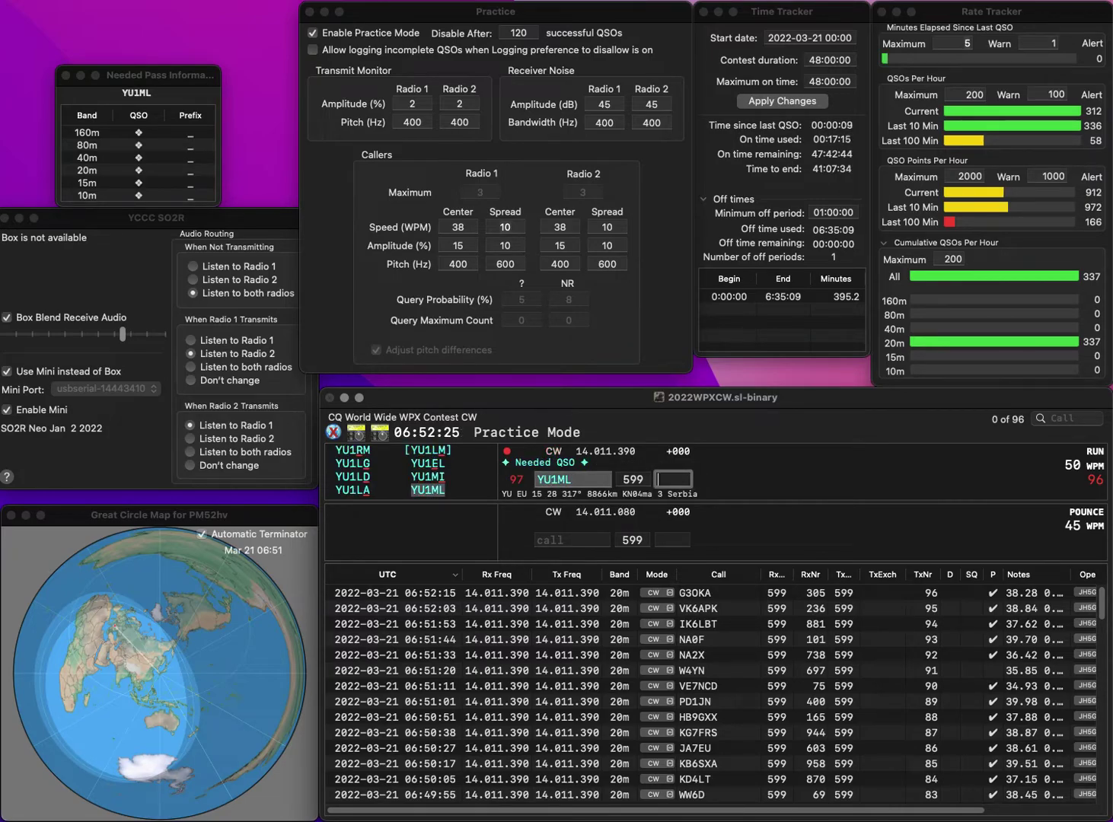
pyautogui.write('654')
pyautogui.press('Return')
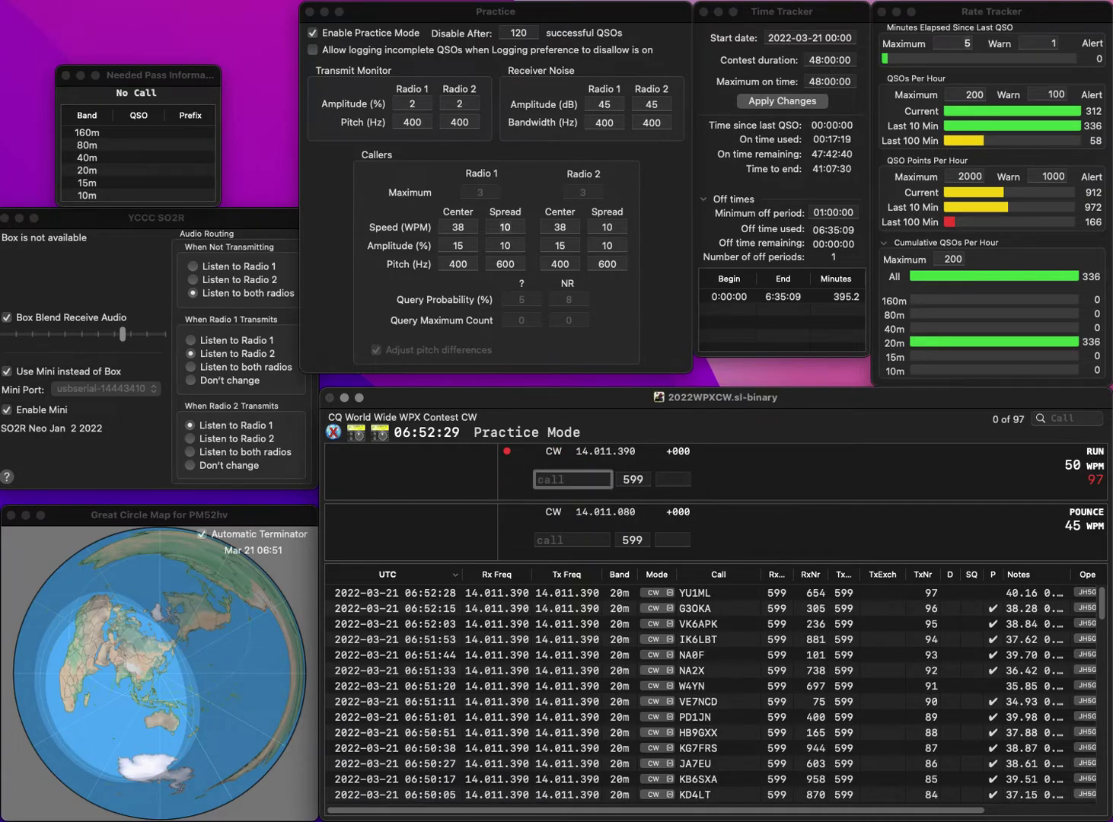
# Enter caller ZV2F on the run radio, correcting the prefix, and log the contact with received number 997
pyautogui.write('2F')
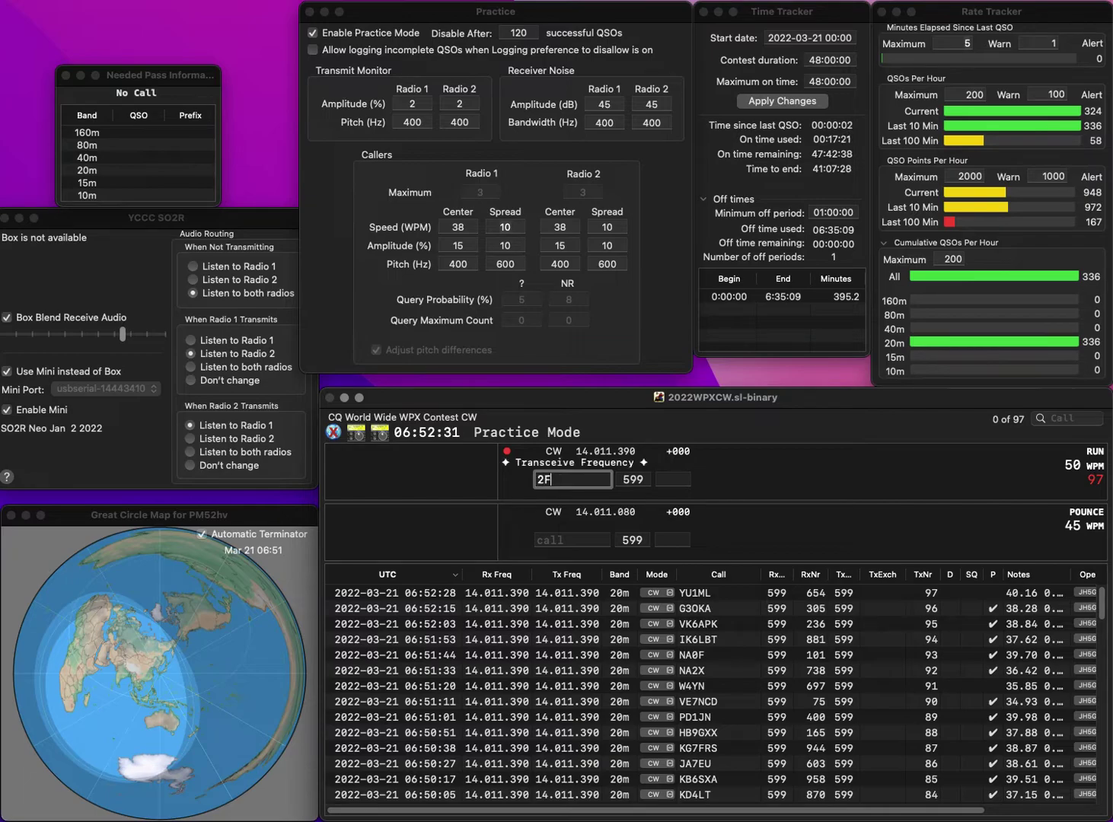
pyautogui.write('Z3')
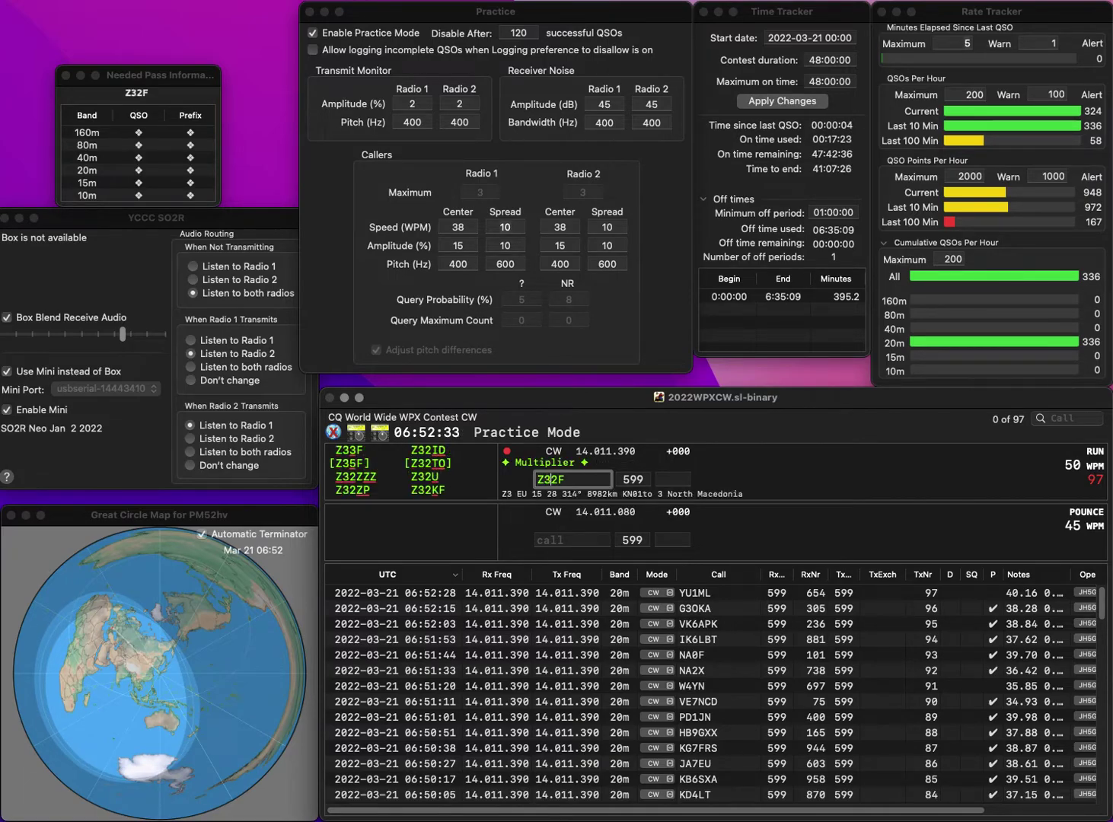
pyautogui.press('BackSpace')
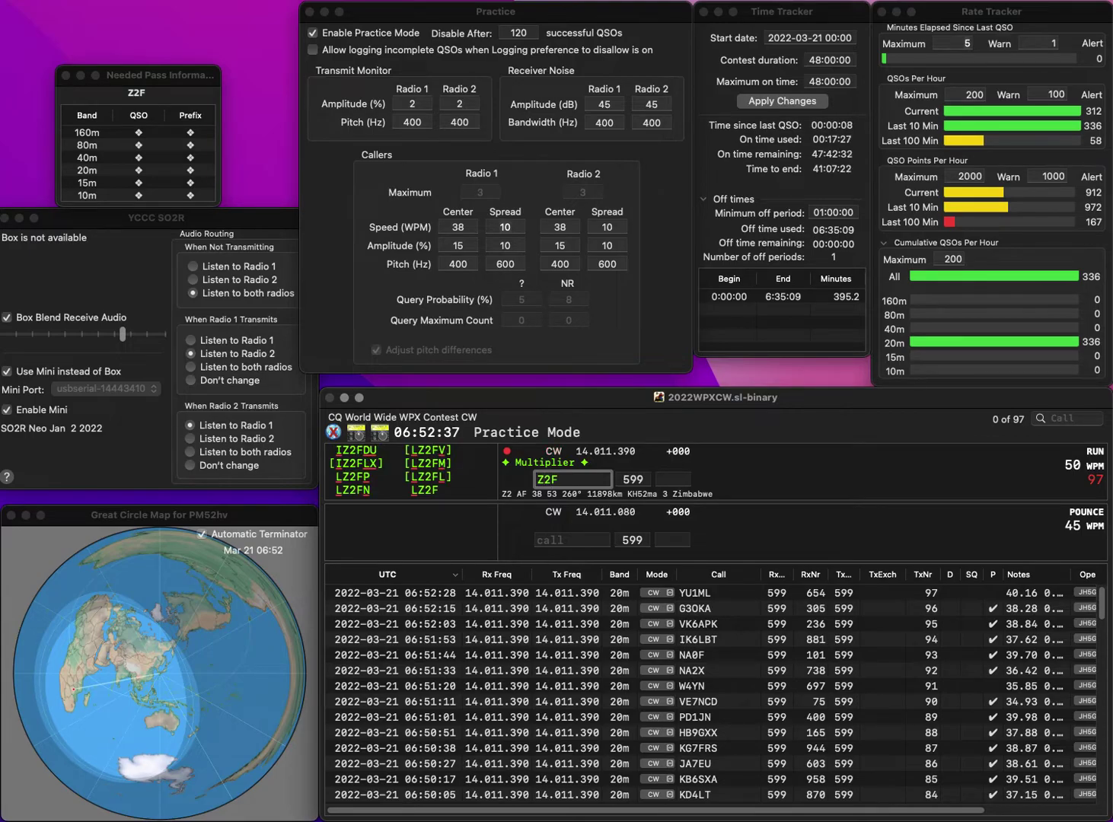
pyautogui.write('V')
pyautogui.press('Return')
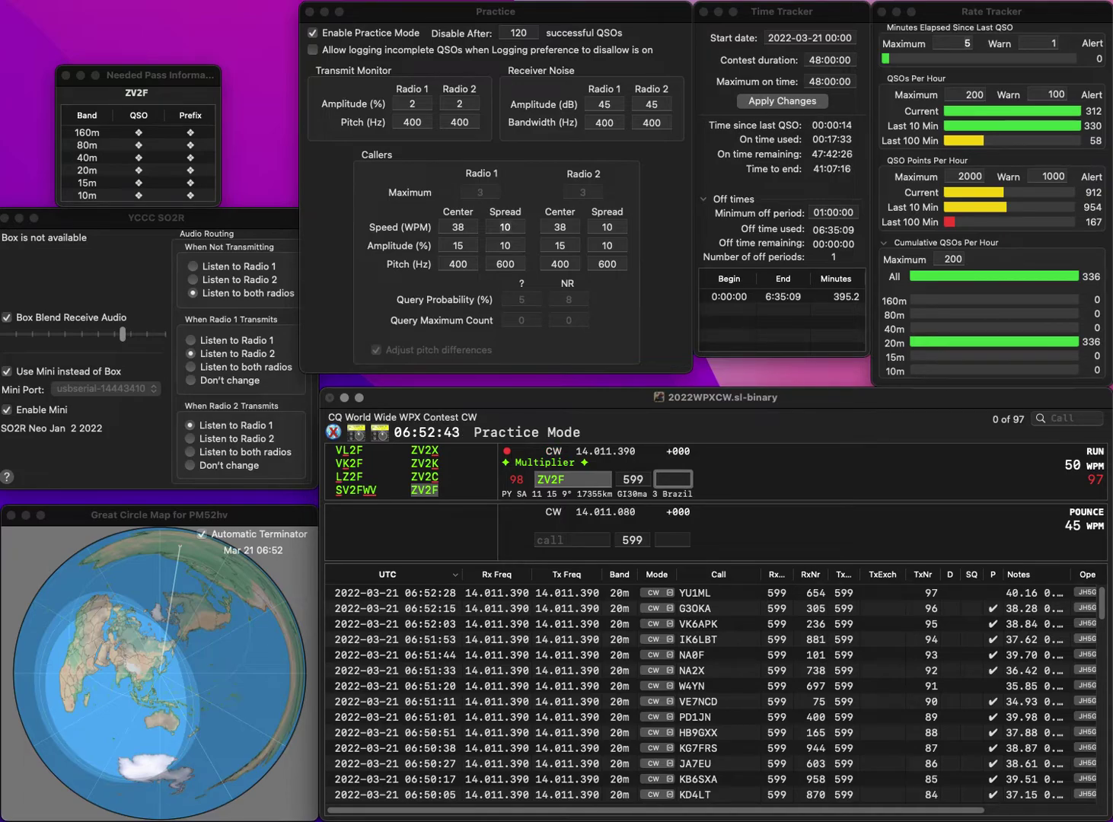
pyautogui.write('997')
pyautogui.press('Return')
# Enter caller RA8AI on the run radio and log the contact with received number 147
pyautogui.write('RA')
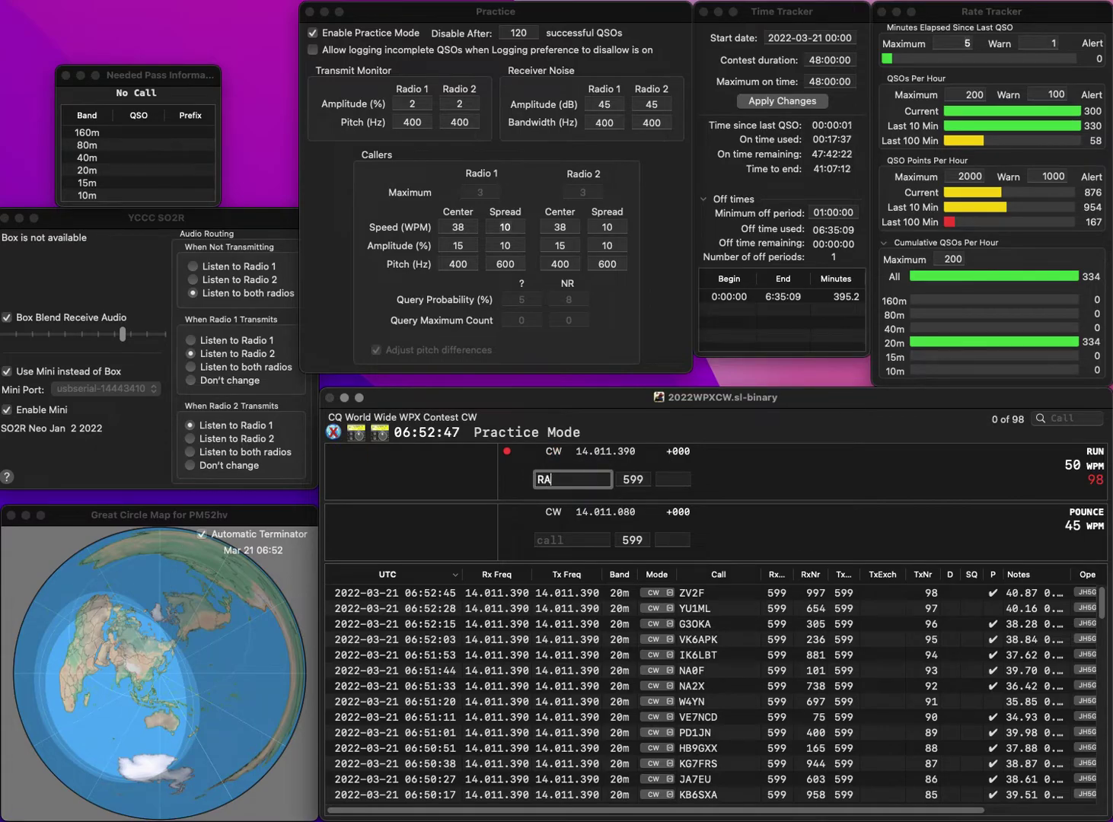
pyautogui.write('8AI')
pyautogui.press('Return')
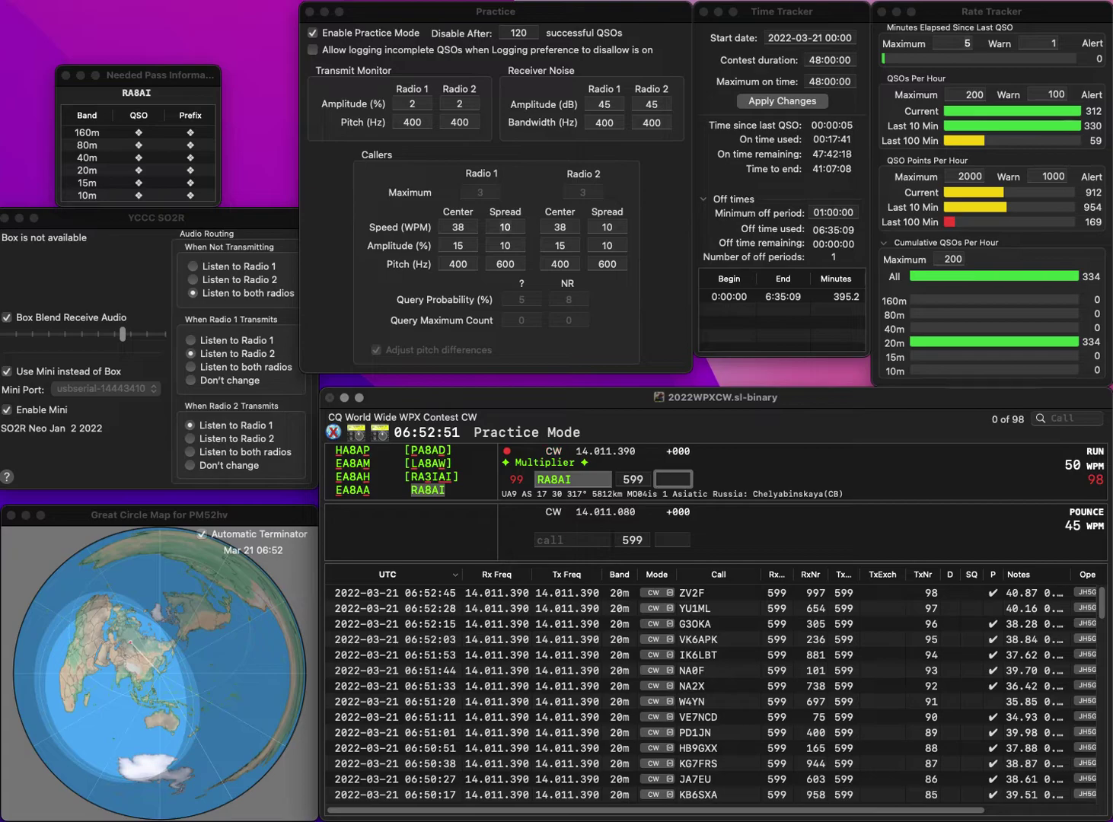
pyautogui.write('147')
pyautogui.press('Return')
# Enter caller UX3IT on the run radio and log the contact with received number 589
pyautogui.write('UX3IT')
pyautogui.press('Return')
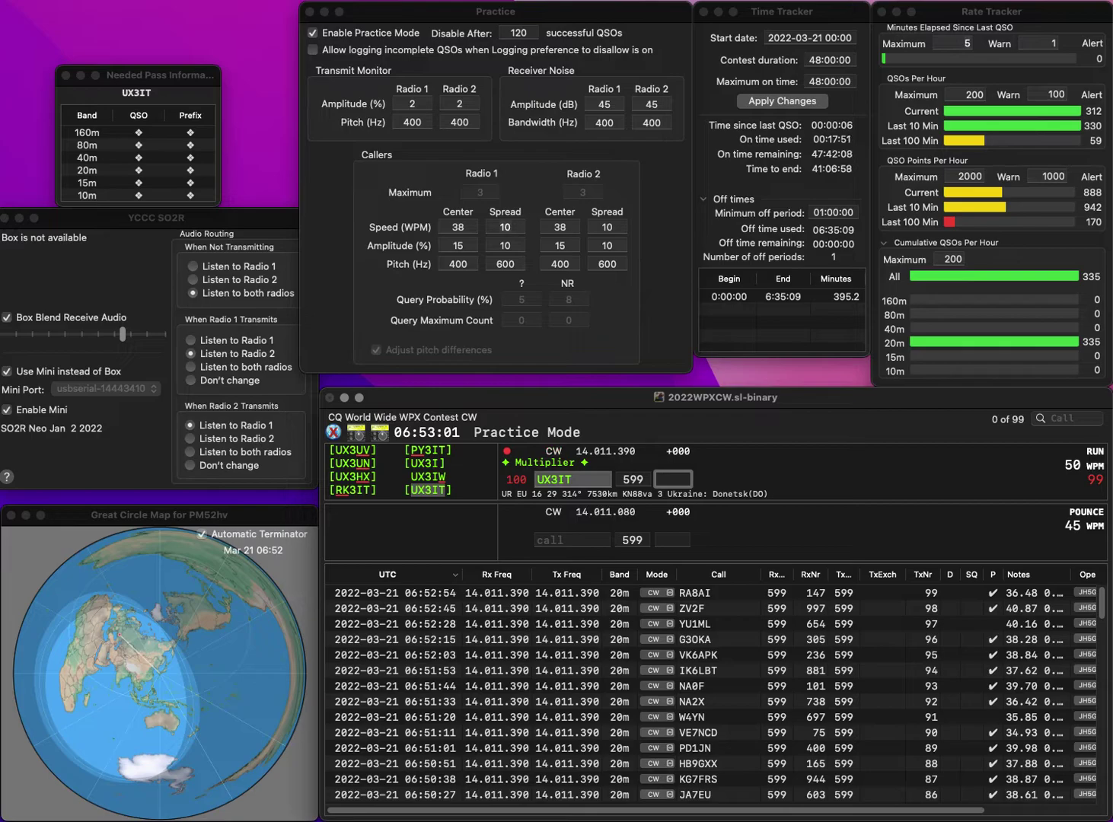
pyautogui.write('89')
pyautogui.press('Return')
pyautogui.write('ON8WR')
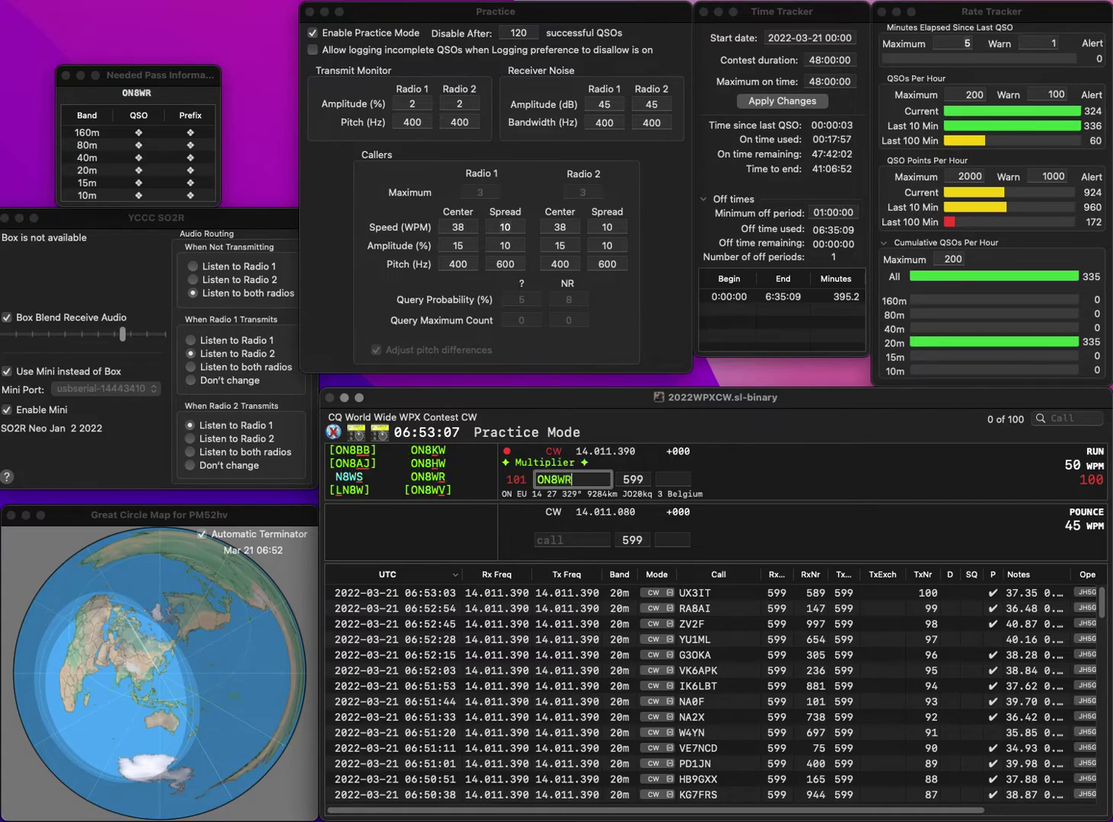
pyautogui.press('Return')
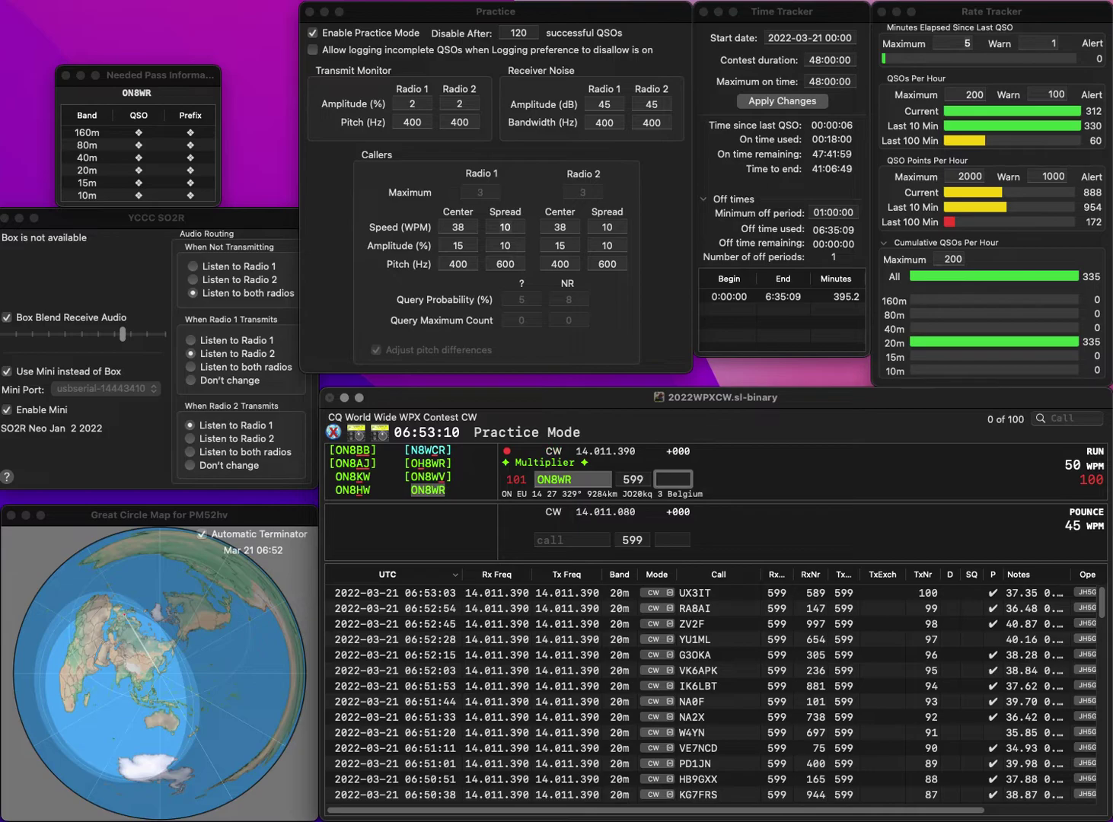
pyautogui.write('64')
pyautogui.press('Return')
pyautogui.write('W2DL')
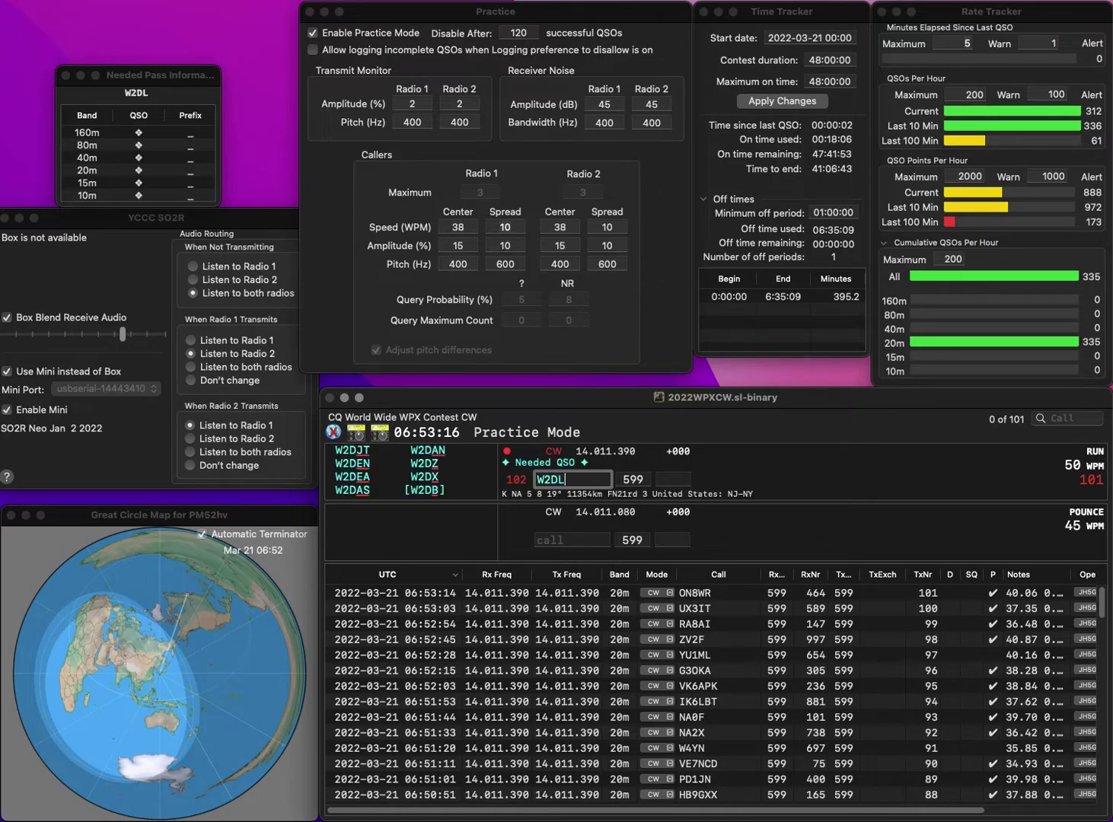
pyautogui.write('T')
pyautogui.press('Return')
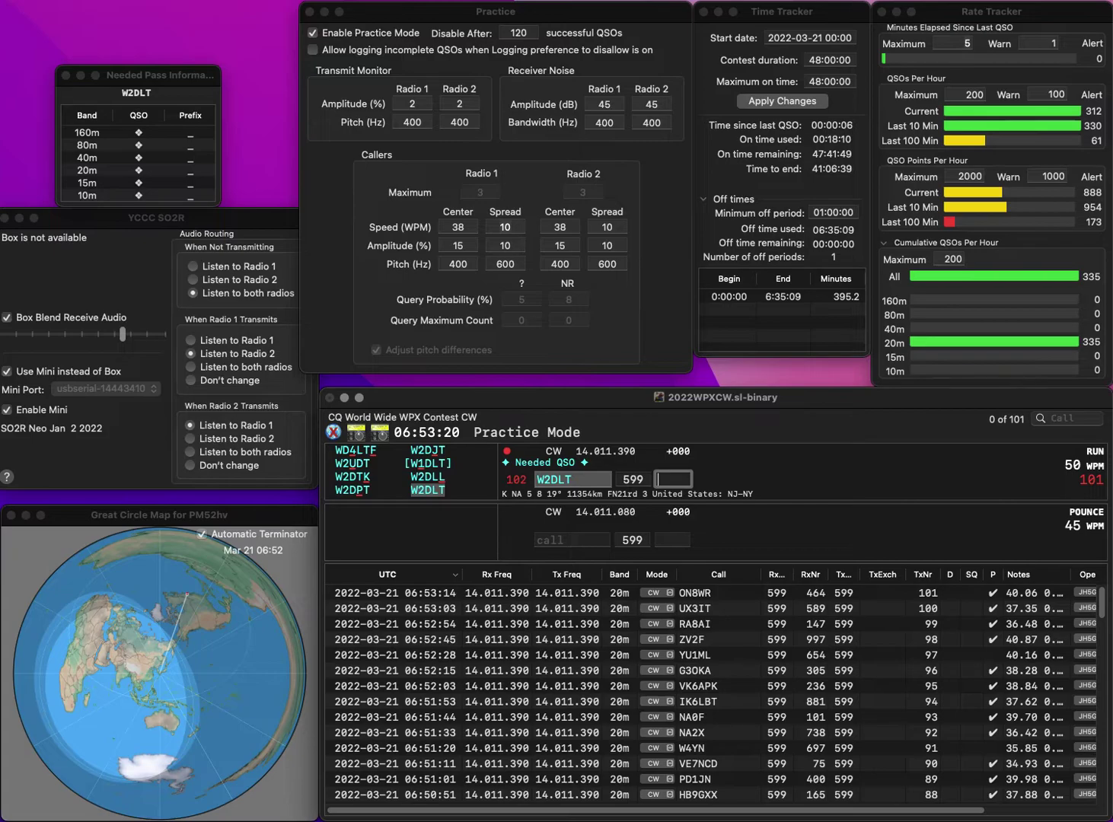
pyautogui.write('770')
pyautogui.press('Return')
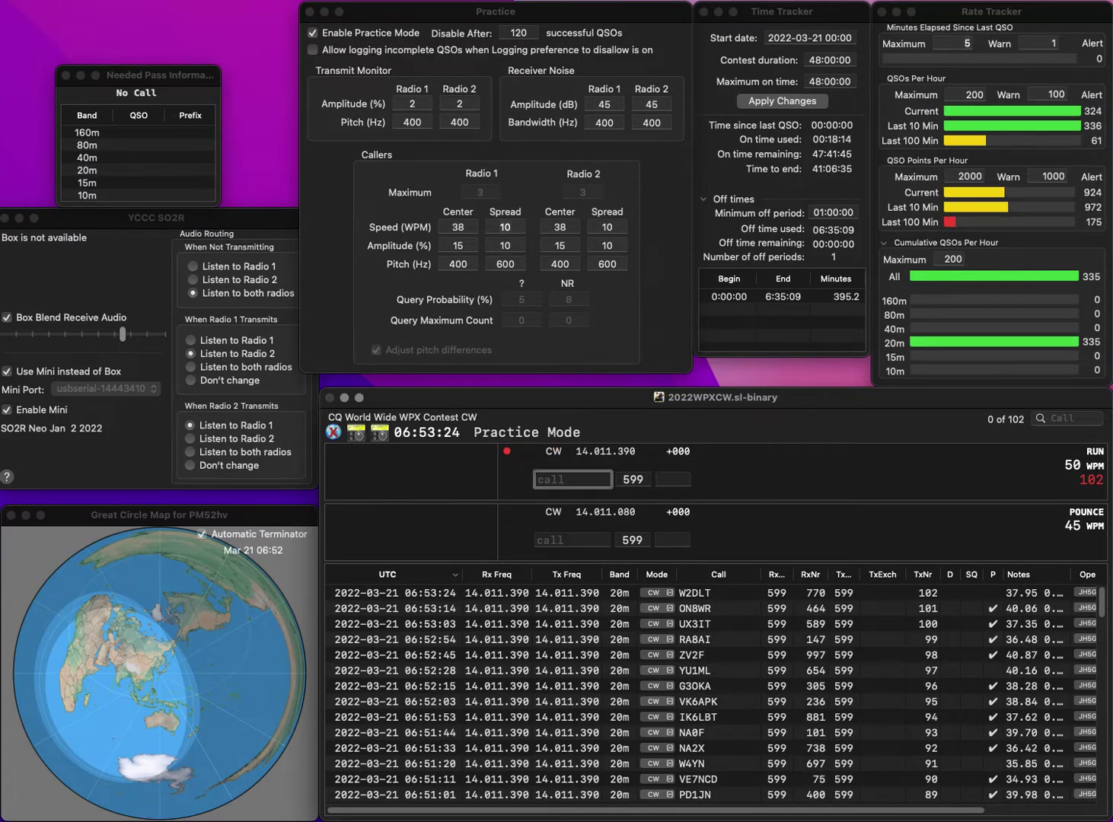
# Enter caller W8ZM on the run radio, correcting the first suffix letter to Z, and log the contact with received number 492
pyautogui.write('W8GM')
pyautogui.press('Left')
pyautogui.press('BackSpace')
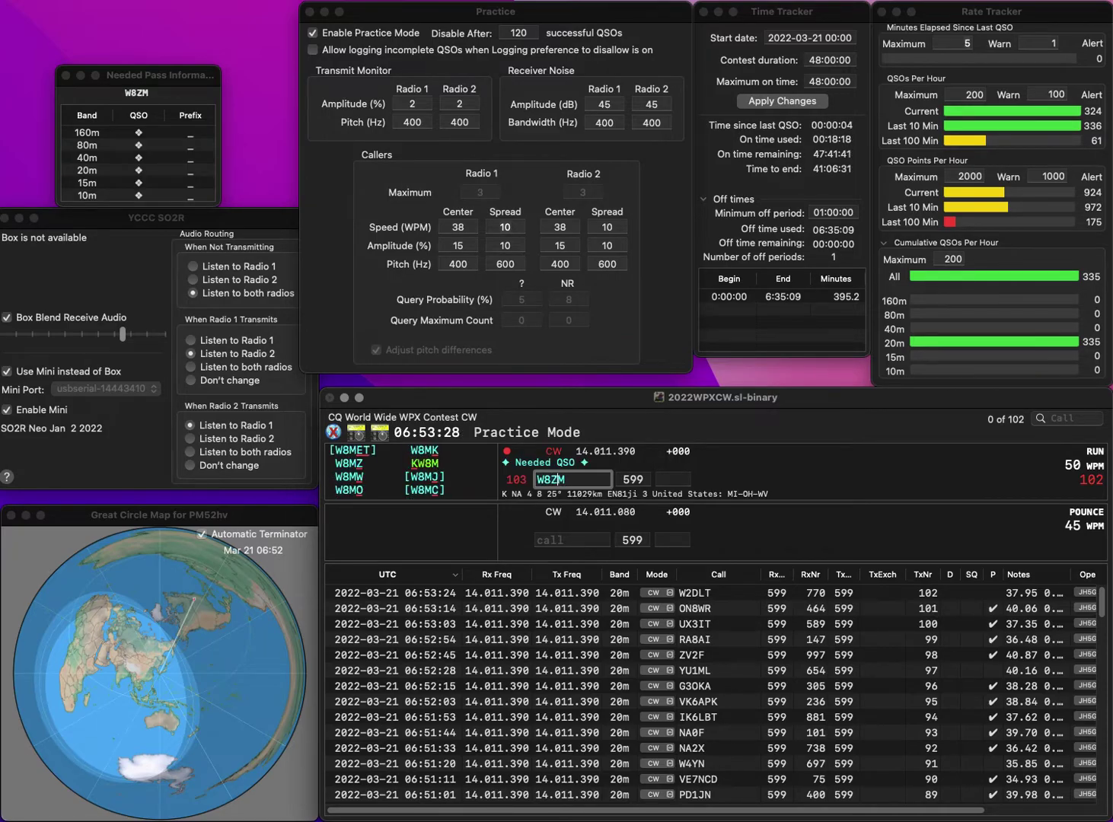
pyautogui.write('Z')
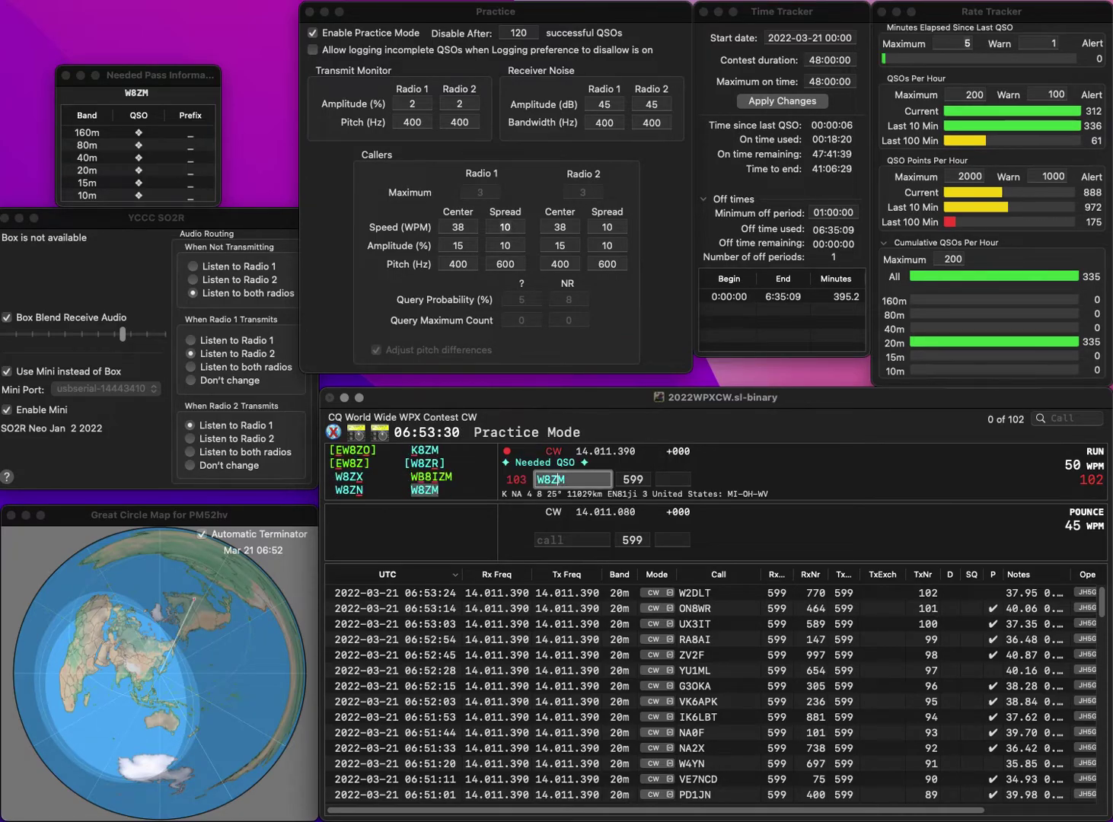
pyautogui.click(674, 479)
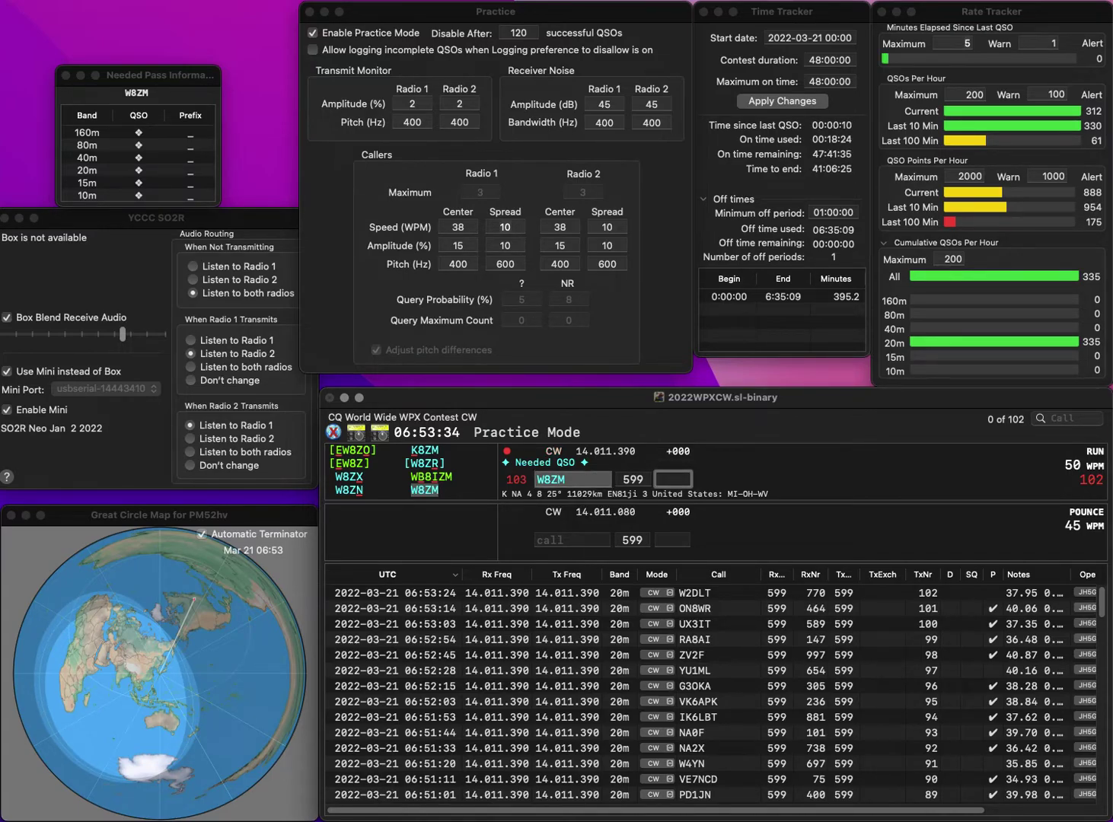
pyautogui.write('492')
pyautogui.press('Return')
# Enter caller AC9XX on the run radio and log the contact with received number 488
pyautogui.write('ACX')
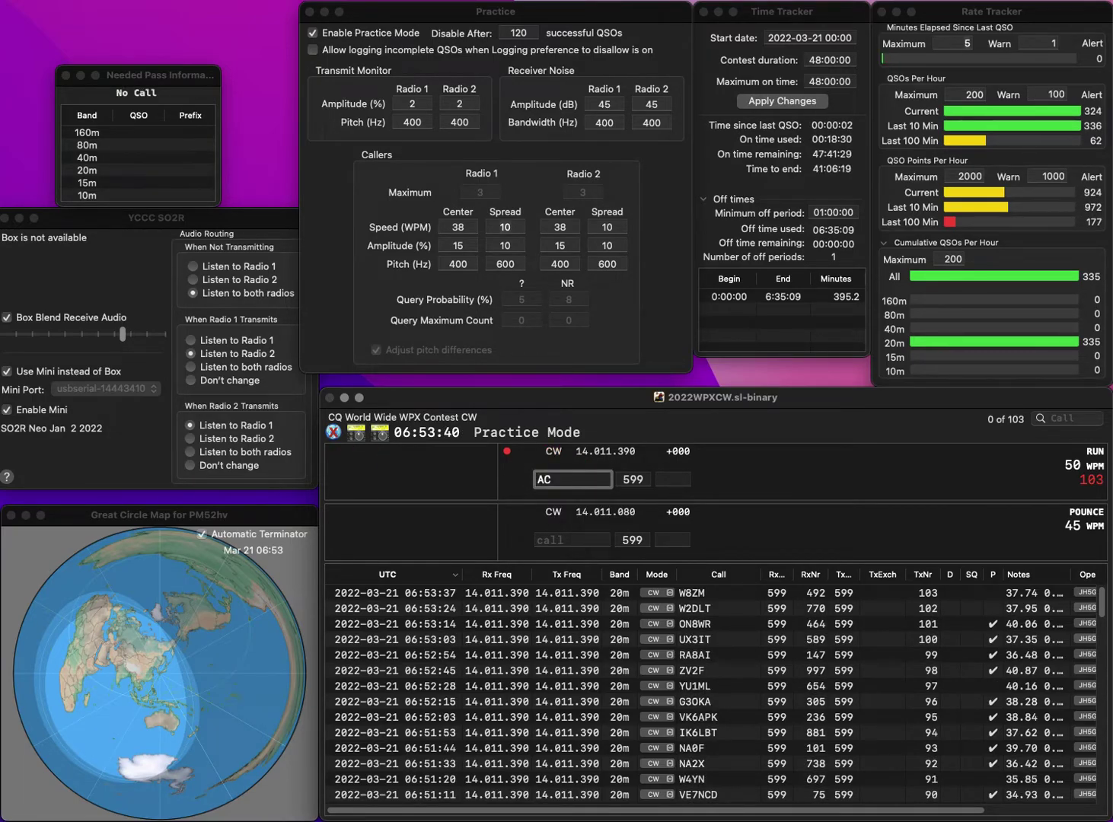
pyautogui.write('9XX')
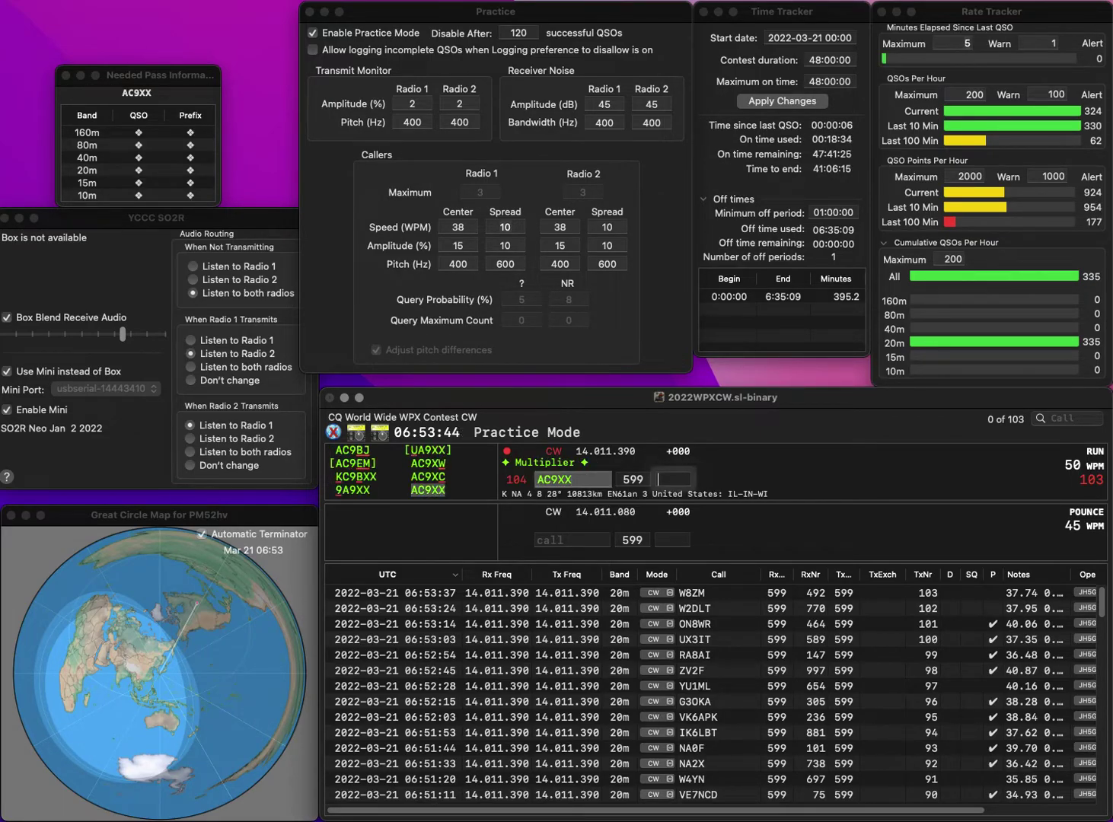
pyautogui.press('space')
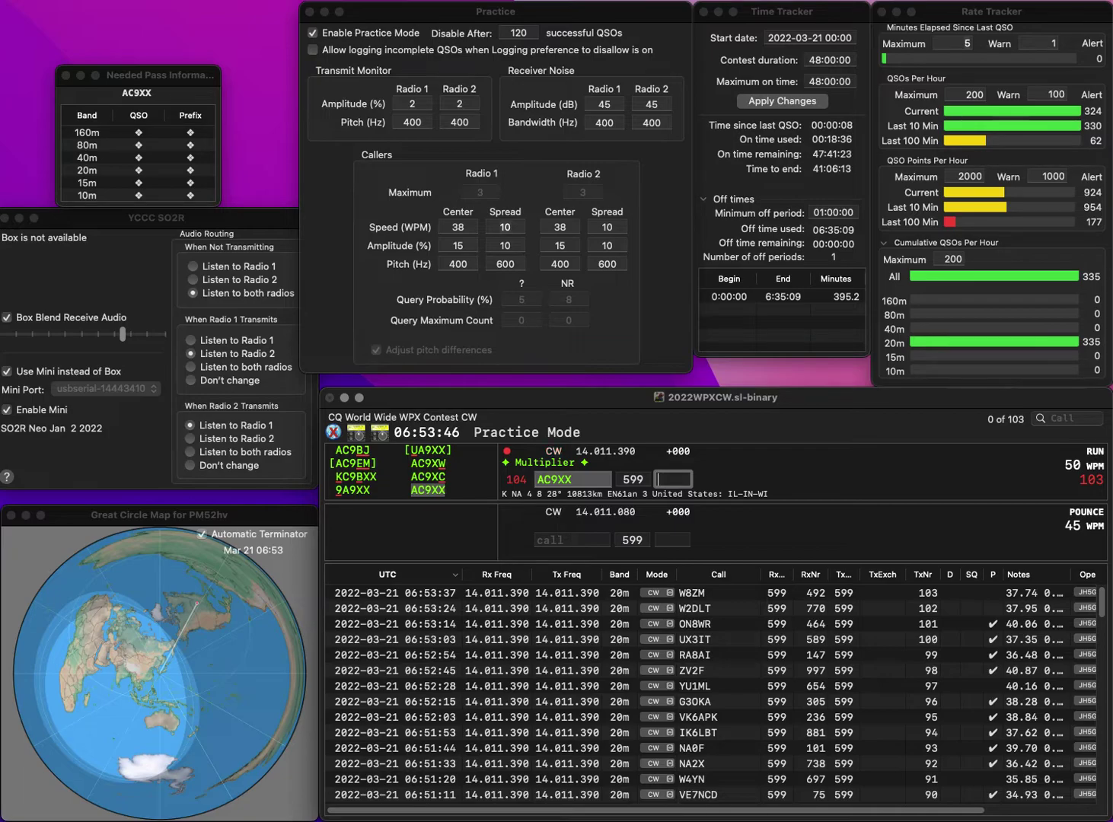
pyautogui.write('488')
pyautogui.press('Return')
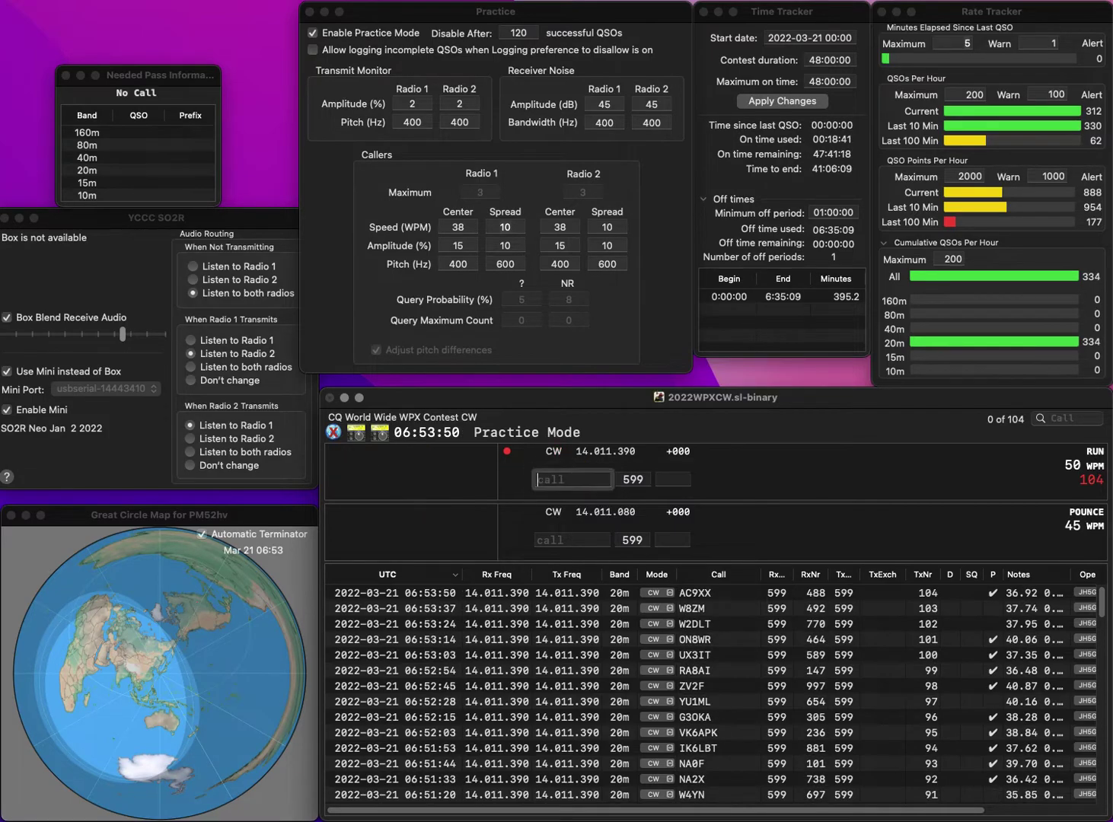
pyautogui.write('K2')
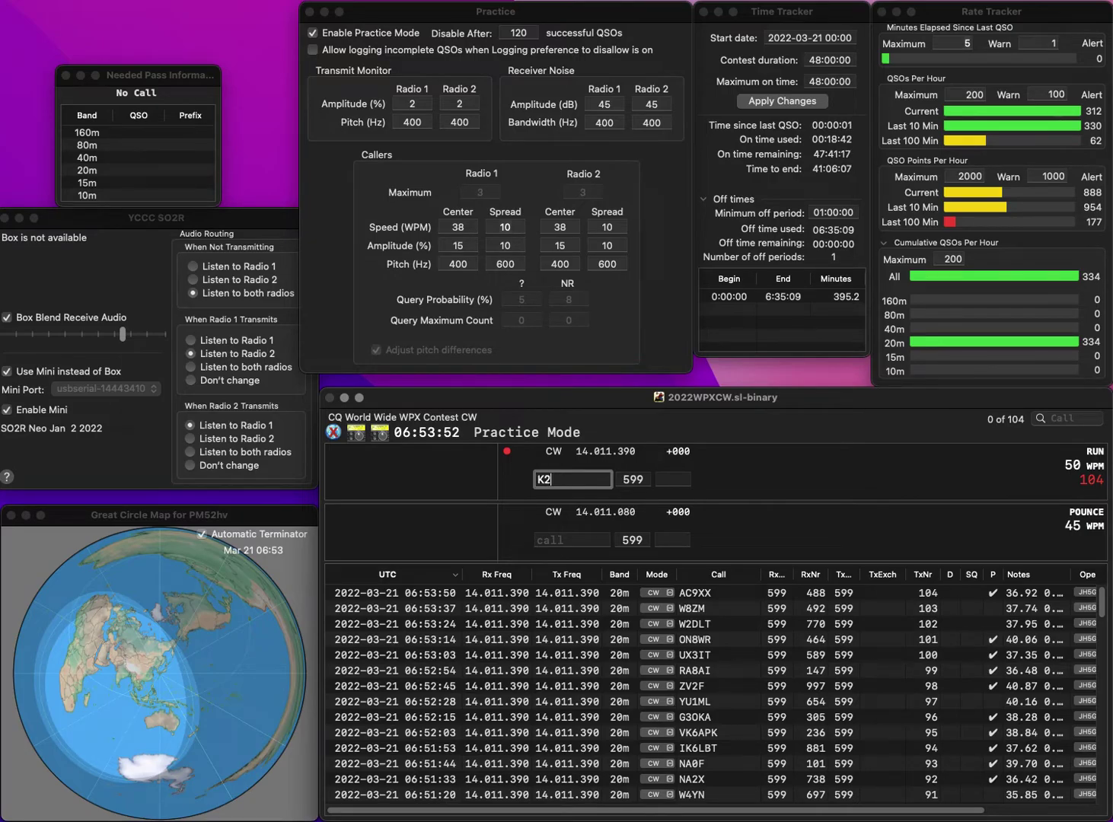
pyautogui.write('QU')
pyautogui.press('Return')
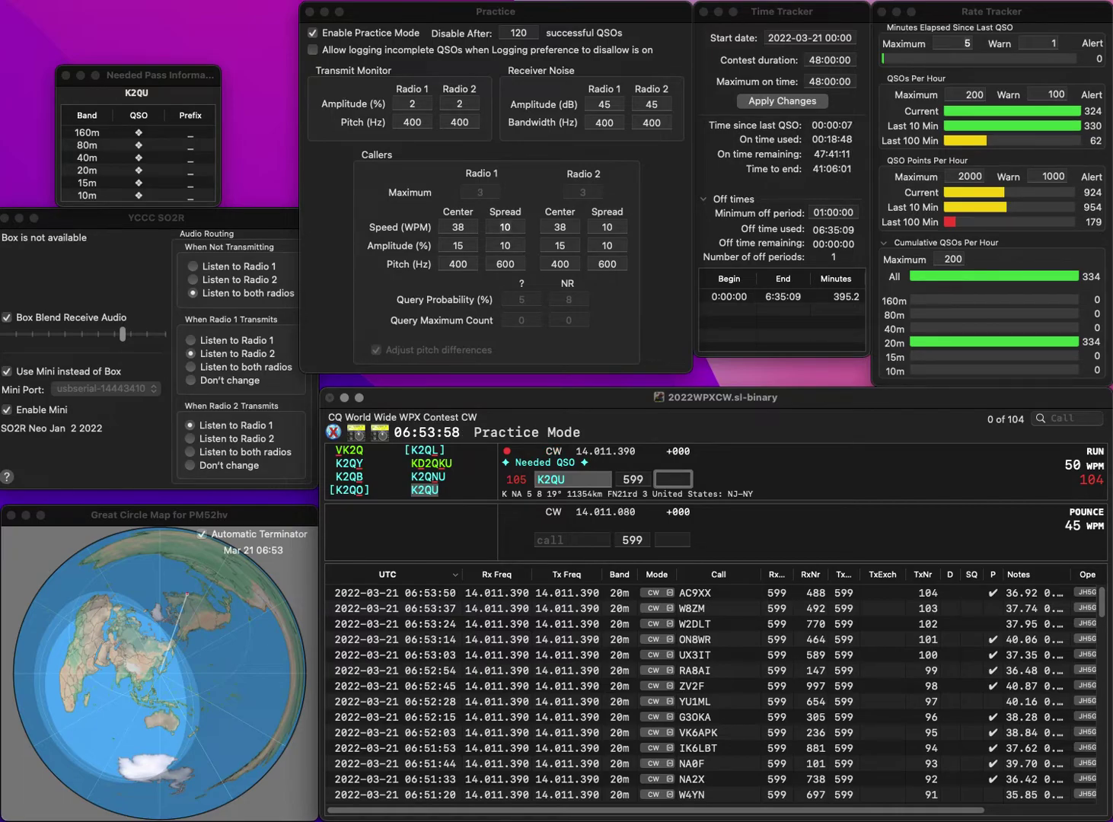
pyautogui.press('Return')
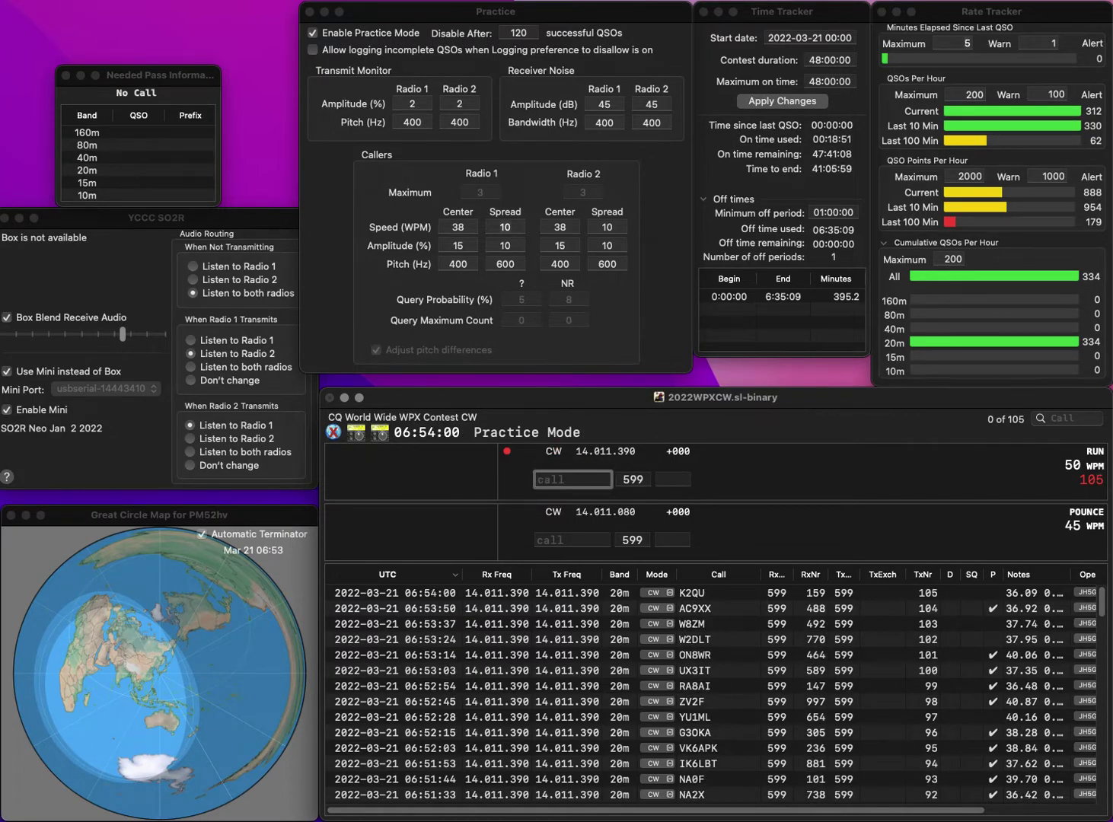
pyautogui.write('ON7D')
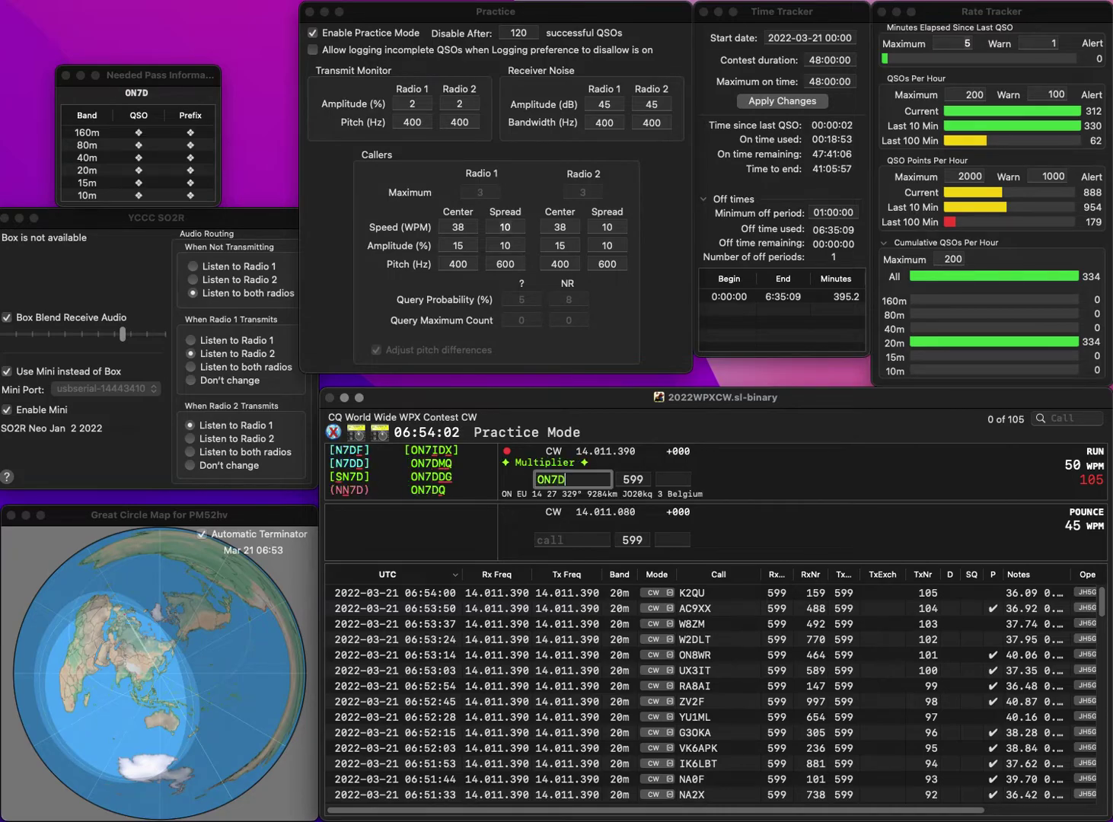
pyautogui.write('DG')
pyautogui.press('Return')
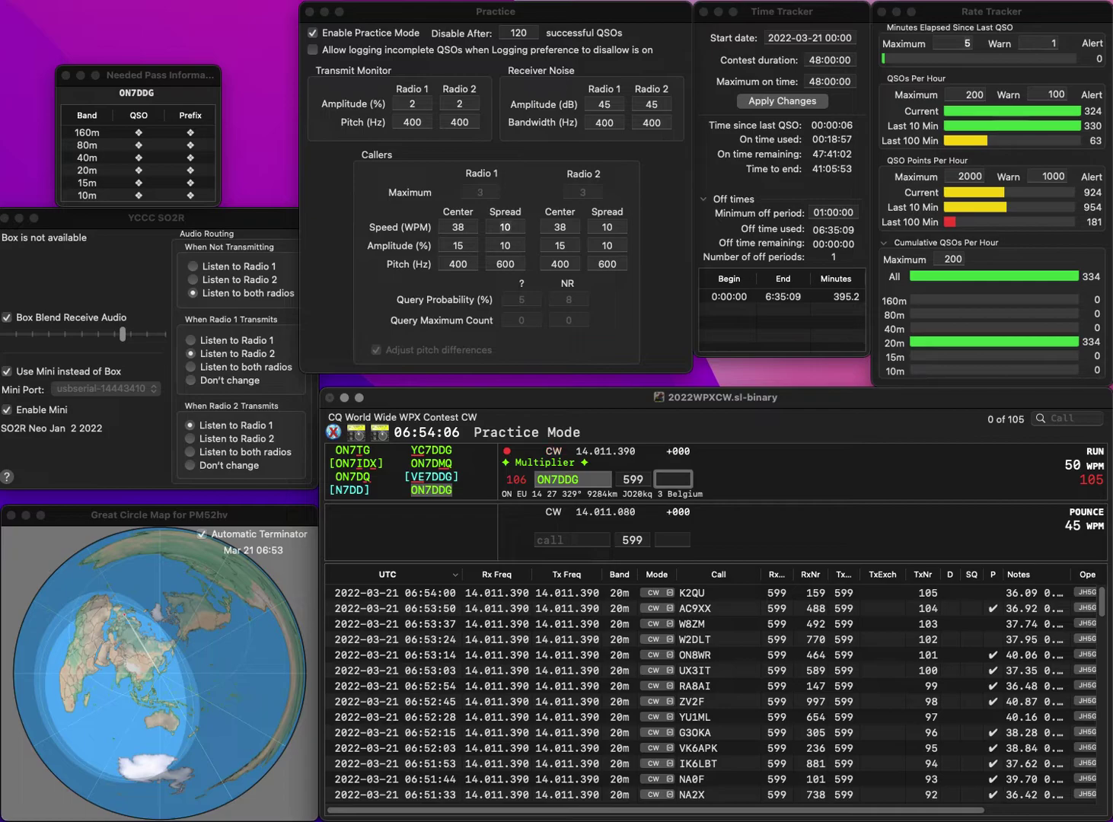
pyautogui.write('88')
pyautogui.press('Return')
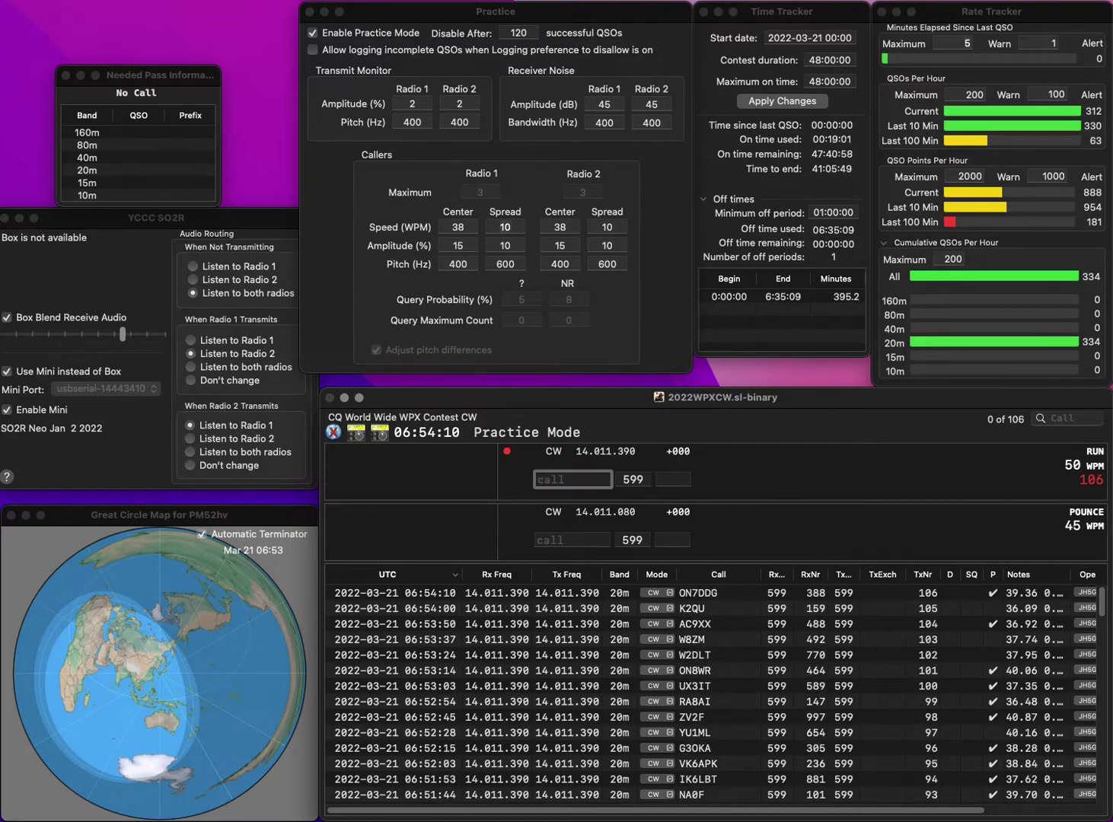
pyautogui.write('DJ6')
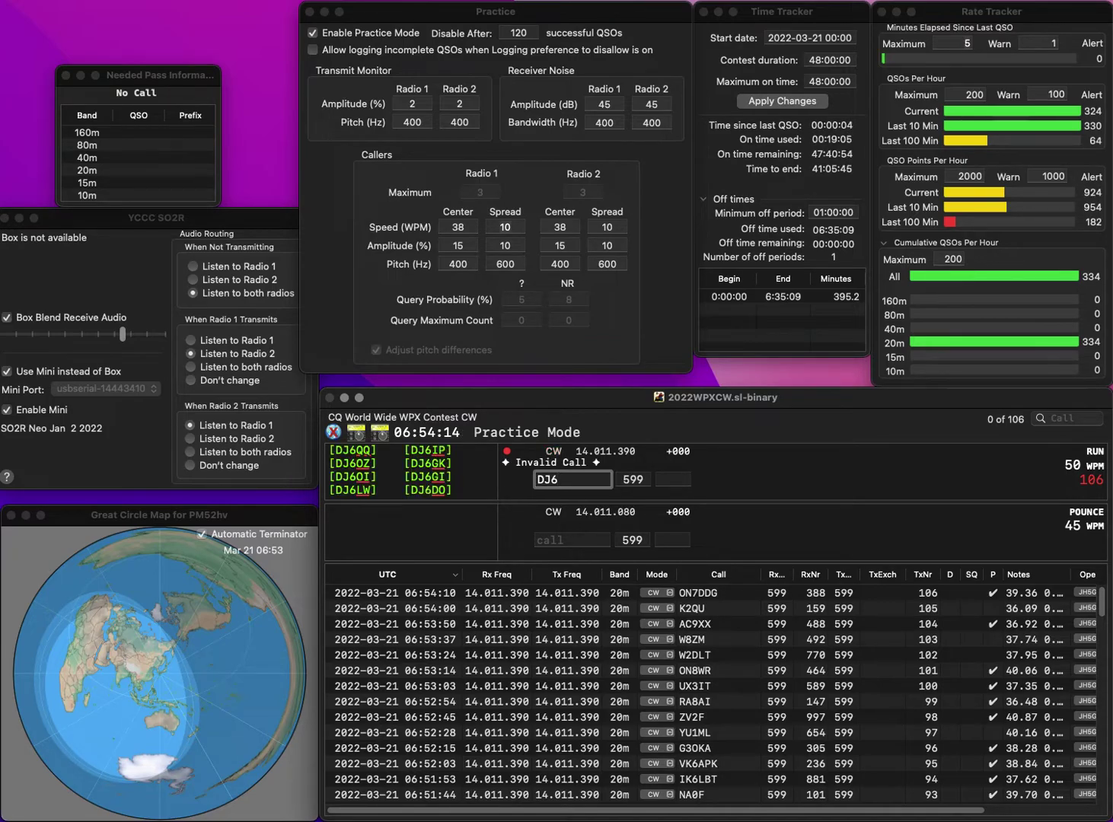
pyautogui.write('GI')
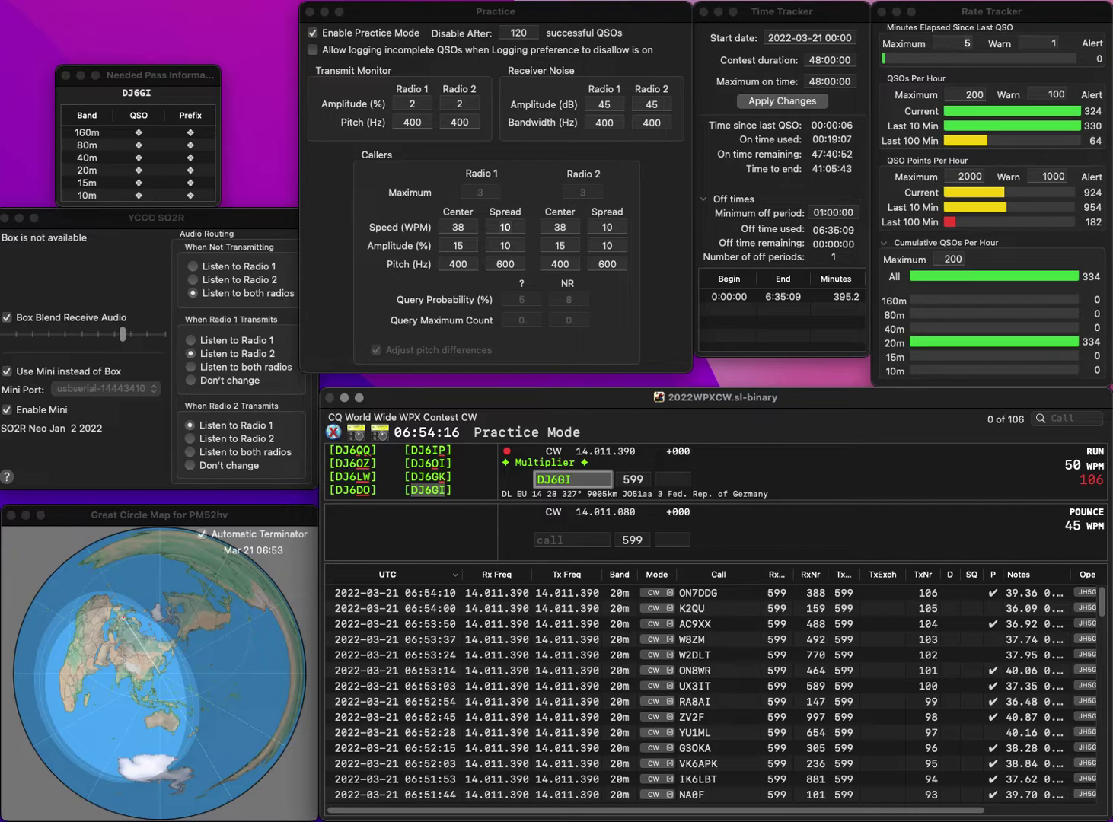
pyautogui.press('Return')
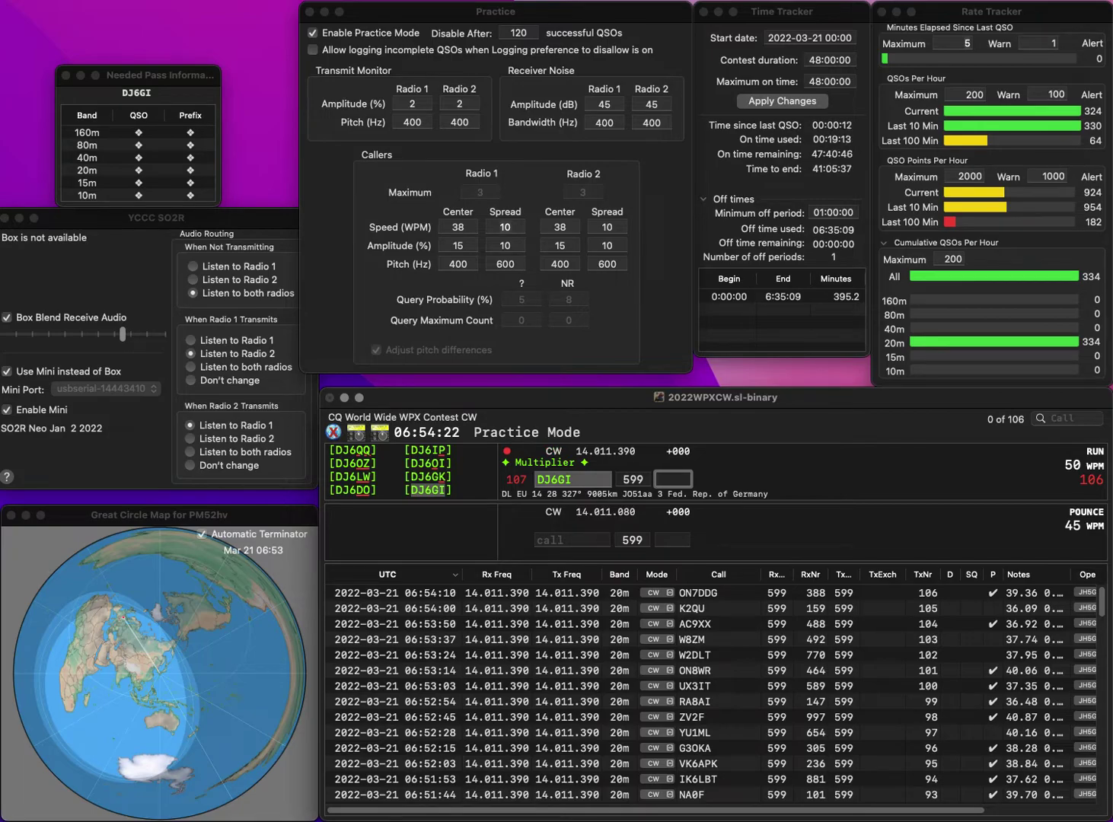
pyautogui.write('7')
pyautogui.press('Return')
# Enter caller OH2BV on the run radio and log the contact with received number 336
pyautogui.write('OH2BV')
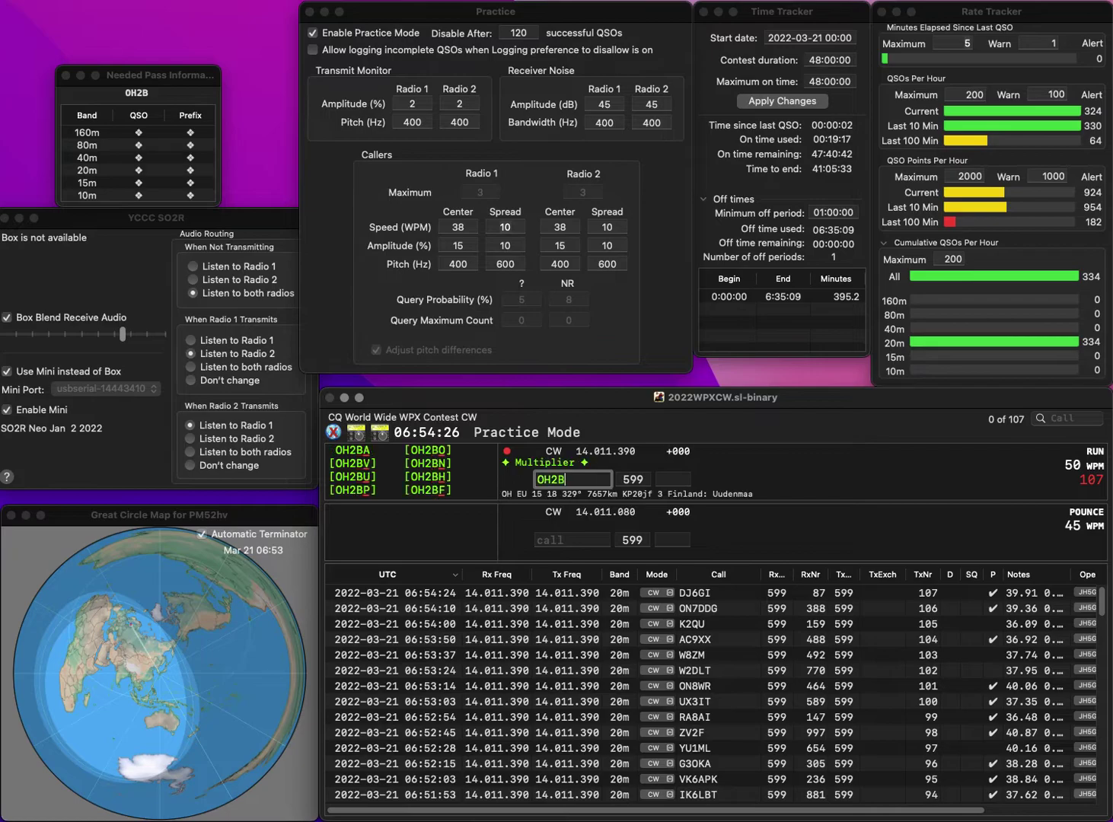
pyautogui.press('Return')
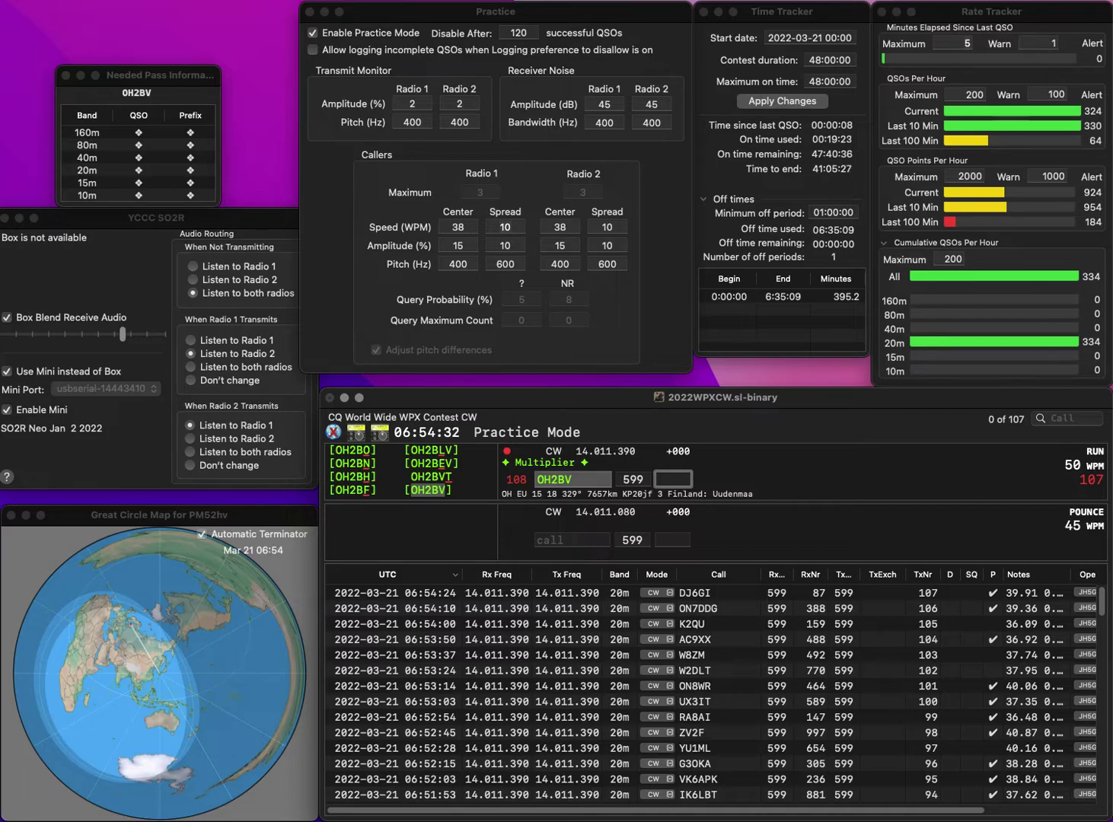
pyautogui.write('36')
pyautogui.press('Return')
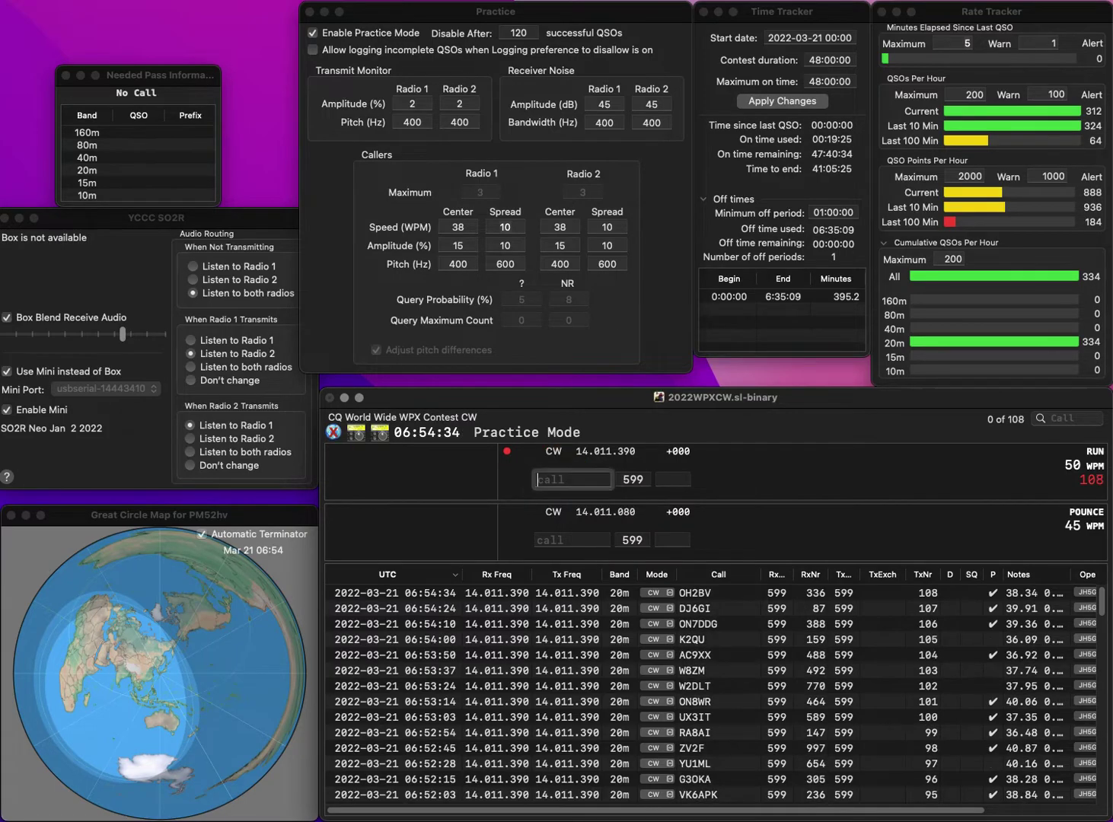
pyautogui.write('DL')
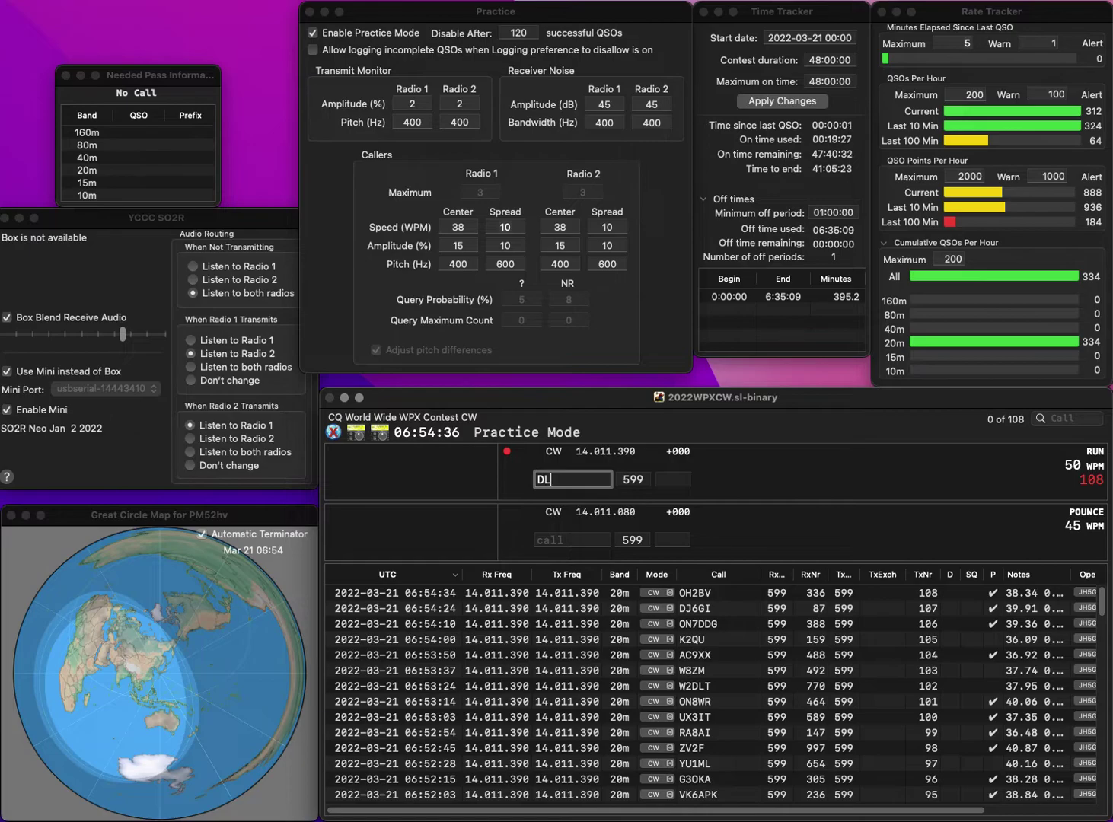
pyautogui.write('8MDW')
pyautogui.press('Return')
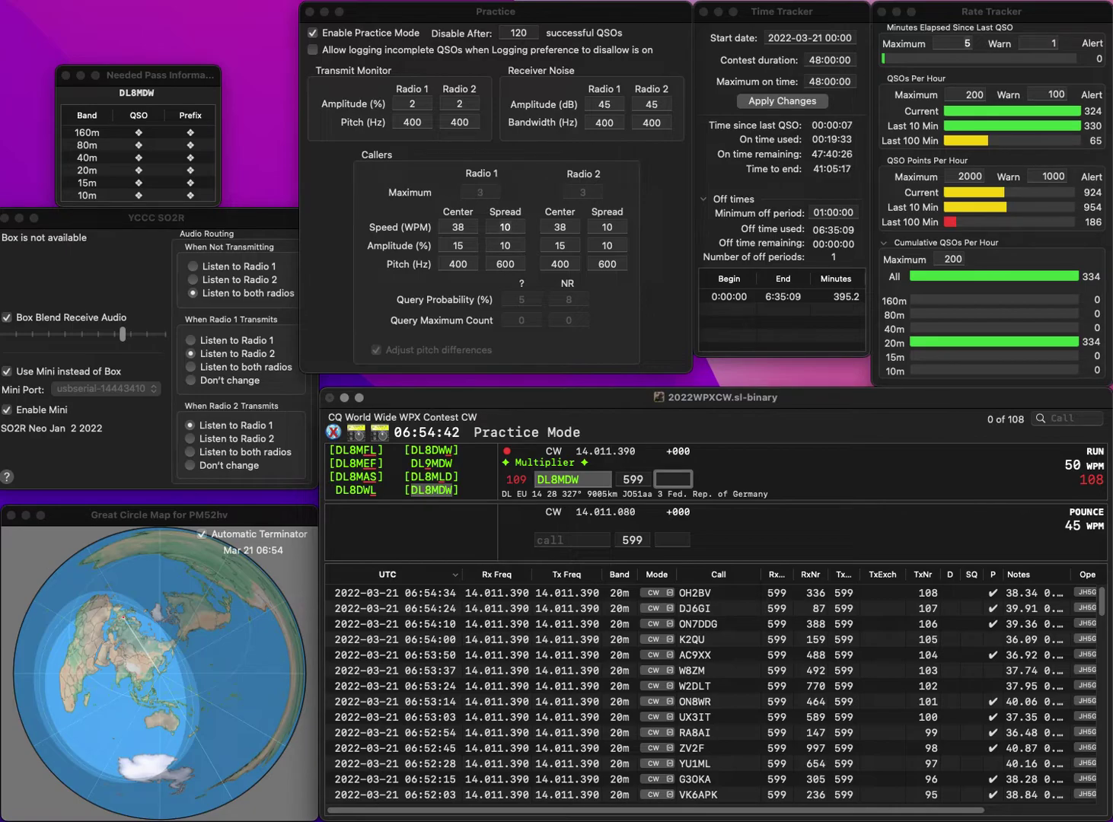
pyautogui.write('974')
pyautogui.press('Return')
pyautogui.write('K5LDA')
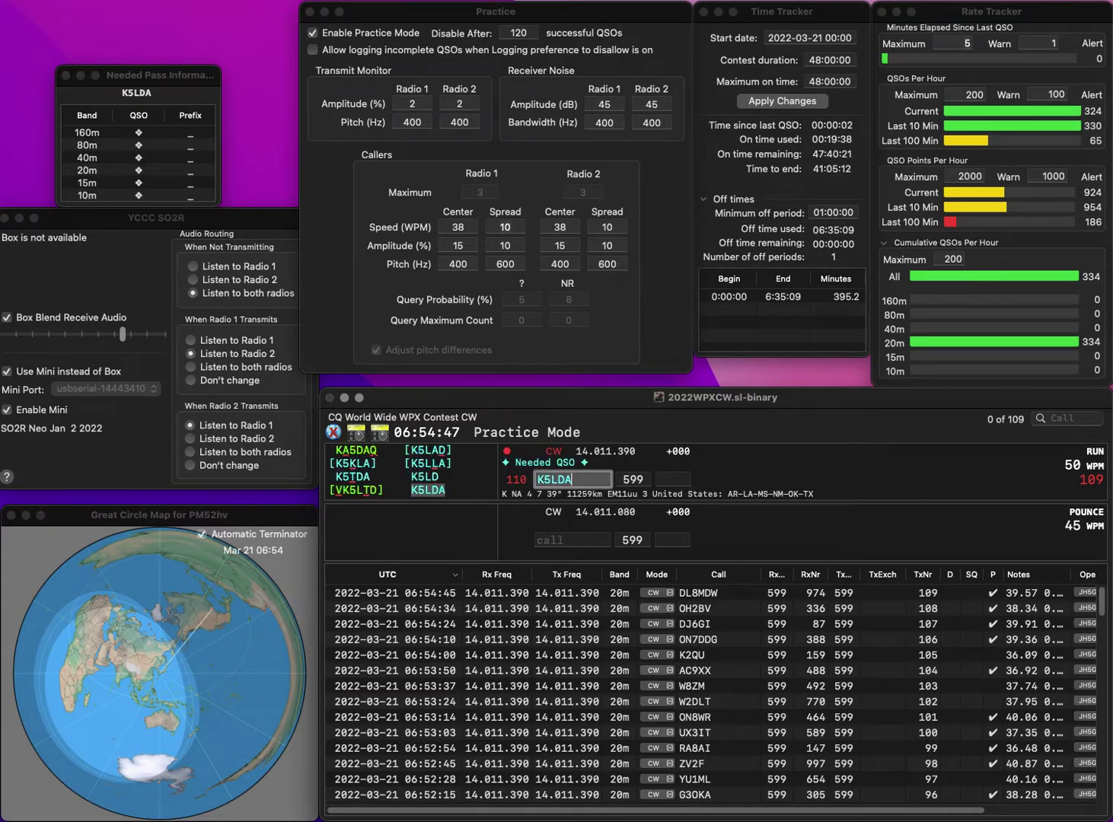
pyautogui.press('Return')
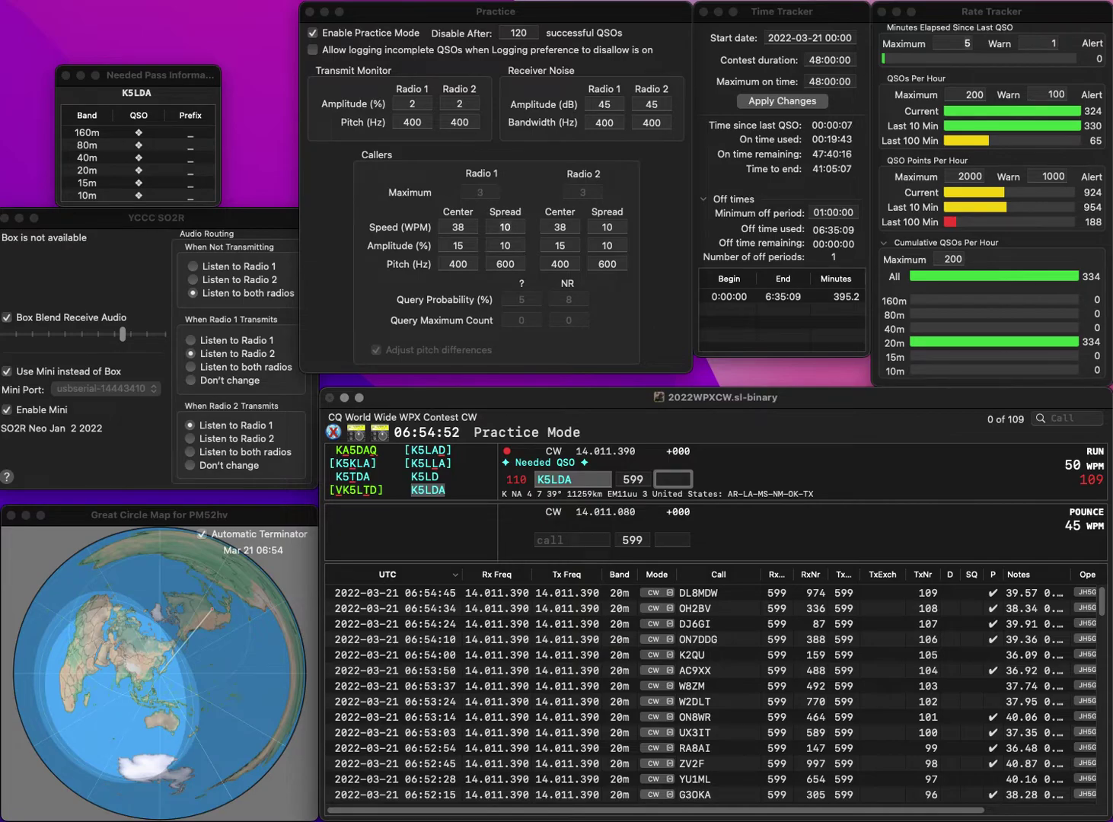
pyautogui.write('557')
pyautogui.press('Return')
pyautogui.write('UT1')
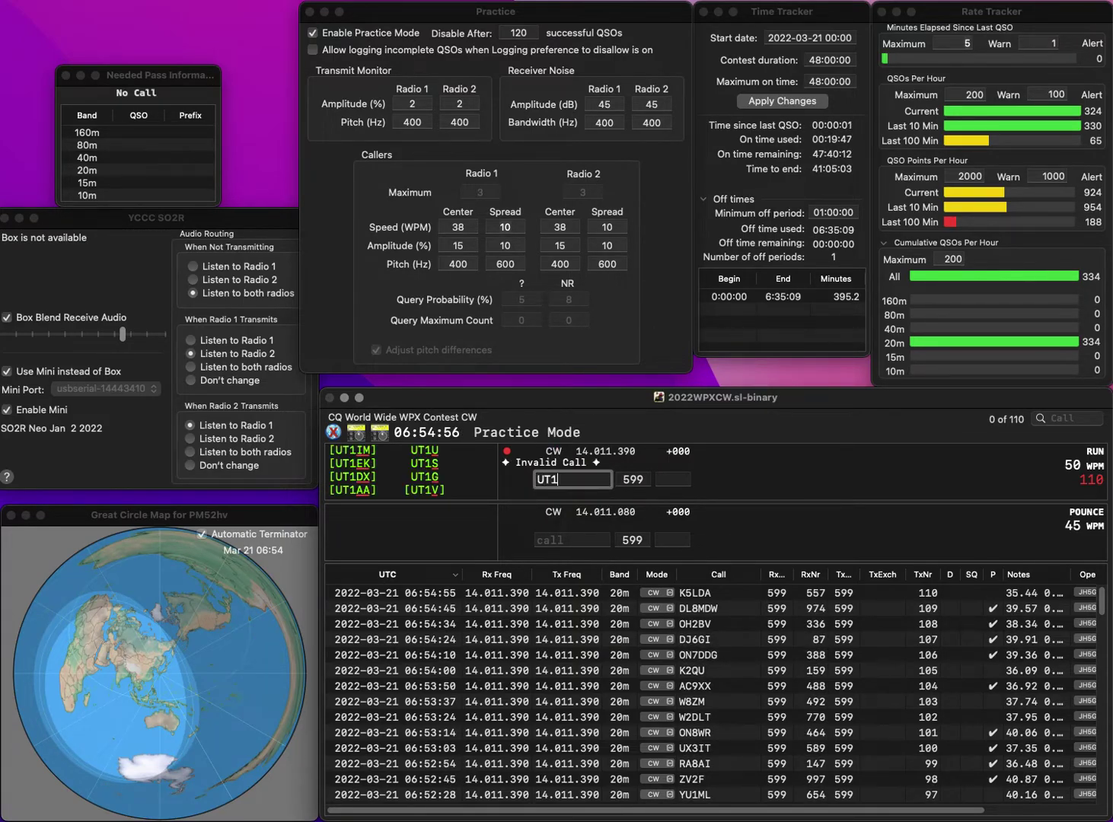
pyautogui.write('QQ')
pyautogui.press('Return')
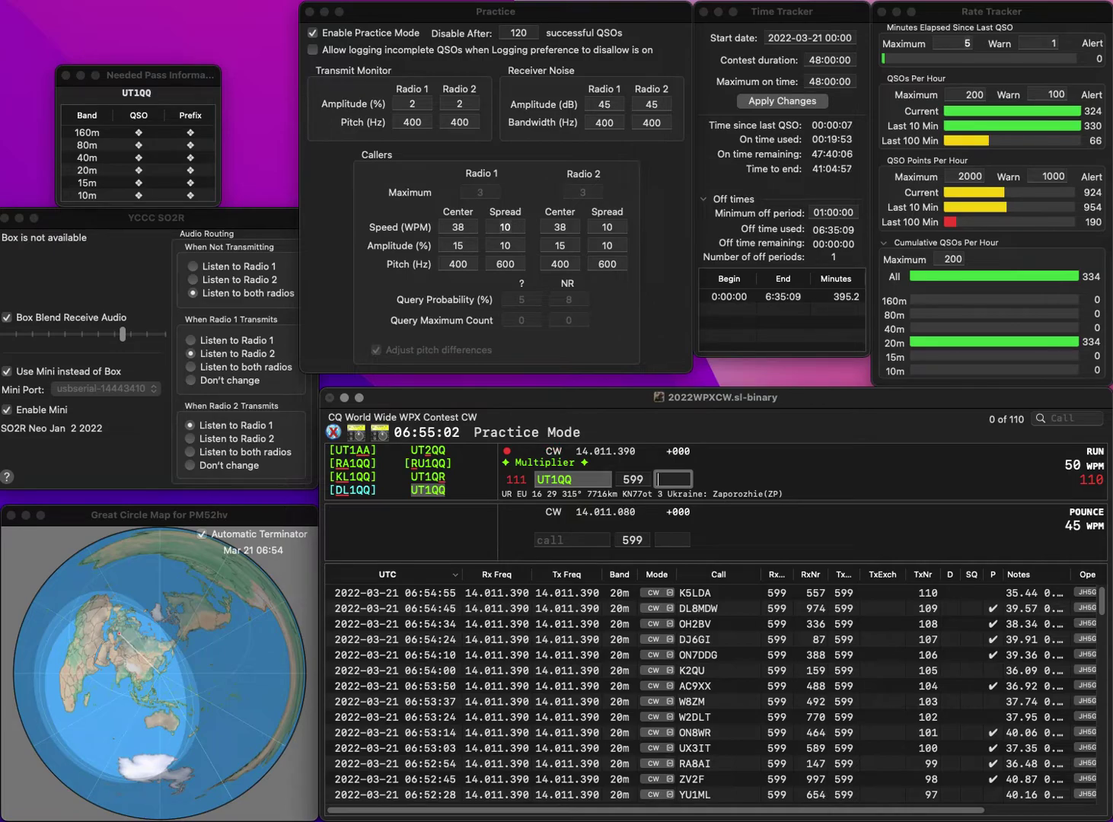
pyautogui.write('391')
pyautogui.press('Return')
pyautogui.write('LU7DD')
pyautogui.press('space')
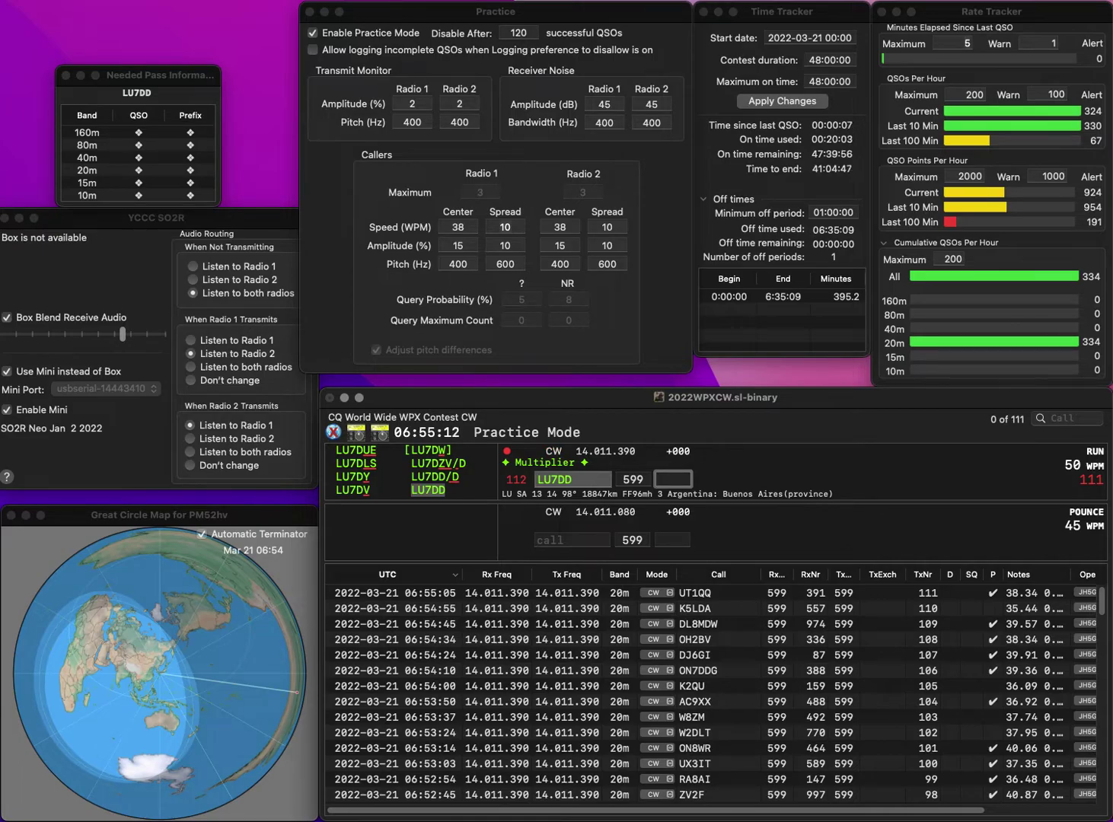
pyautogui.write('98')
pyautogui.press('Return')
pyautogui.write('U')
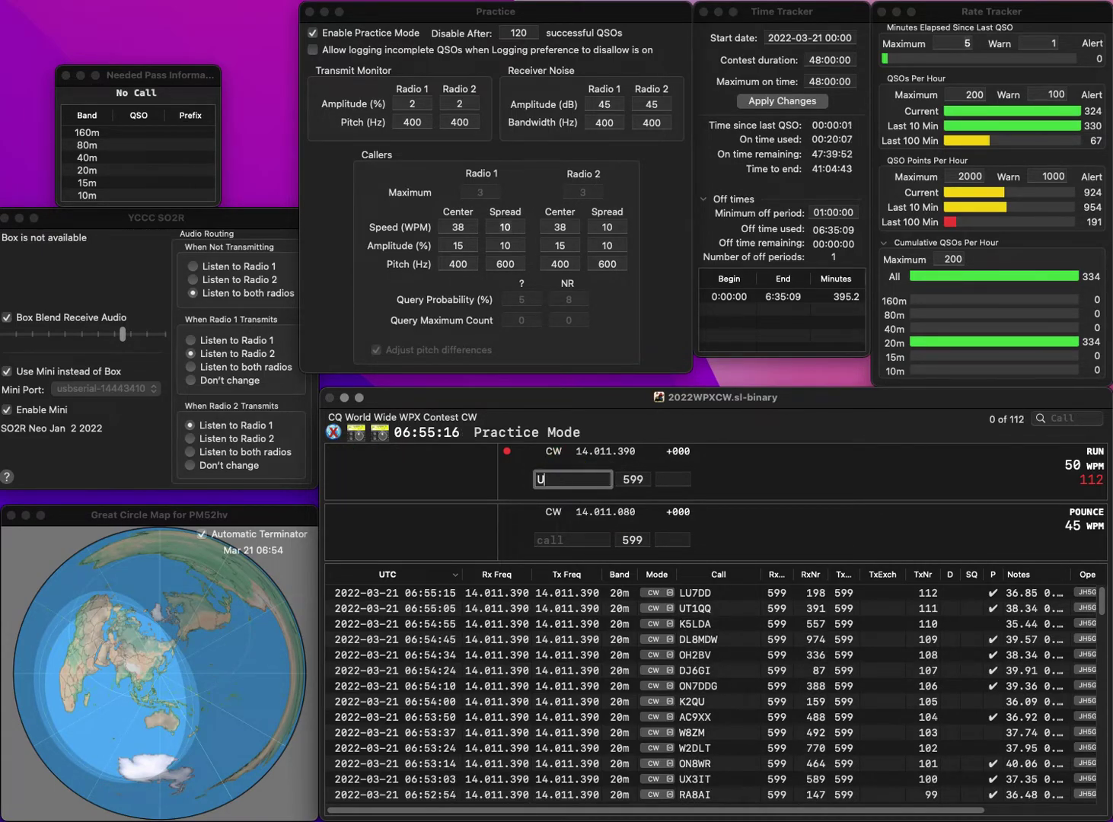
pyautogui.write('M9Q')
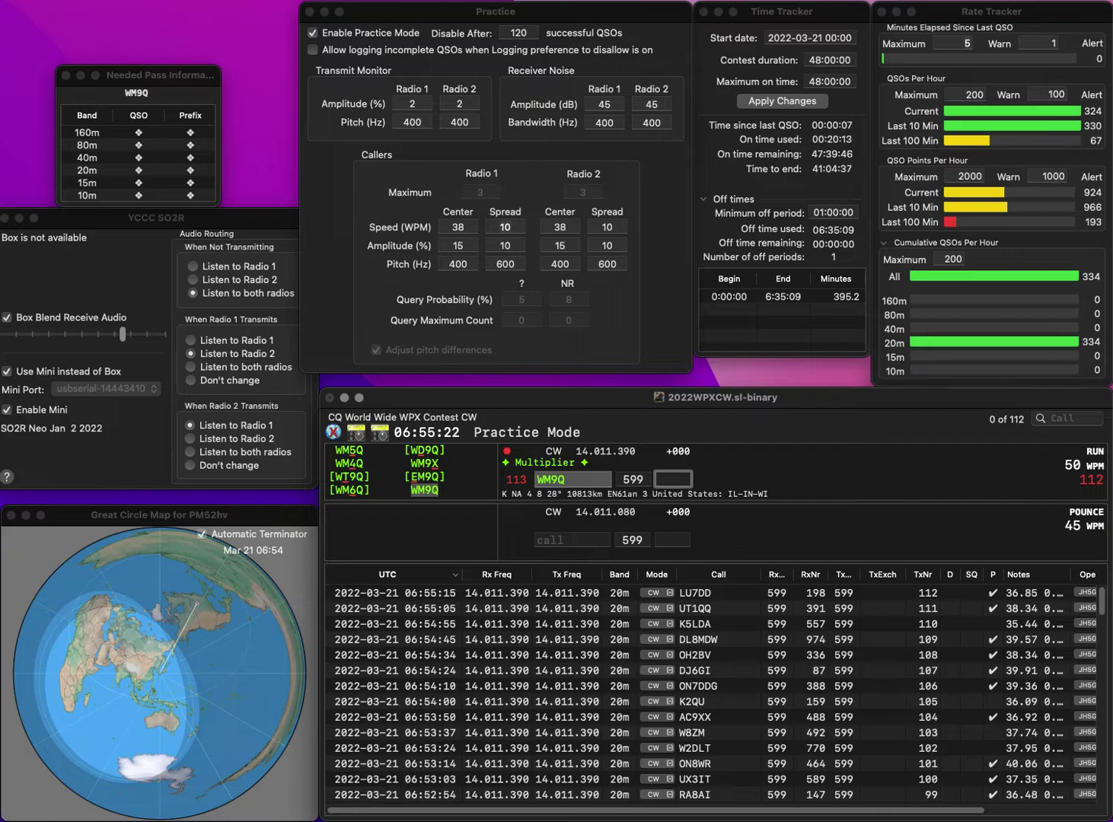
pyautogui.write('916')
pyautogui.press('Return')
pyautogui.write('UT3WX')
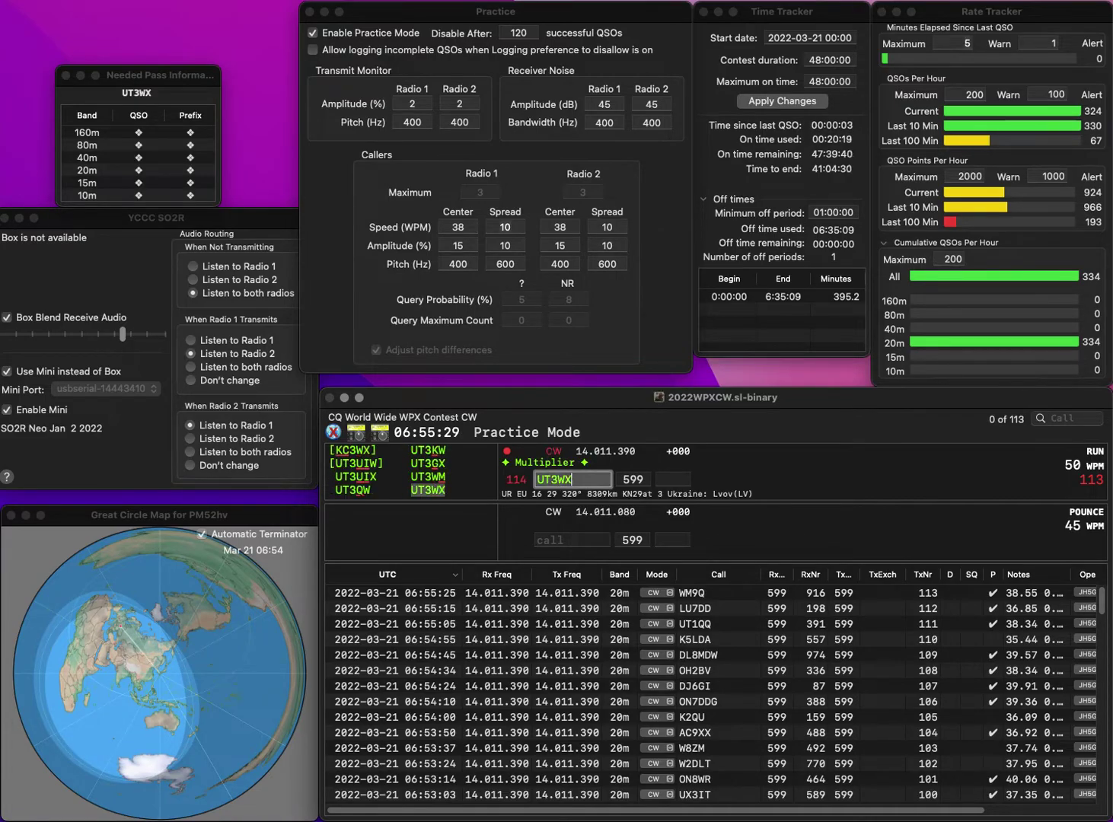
pyautogui.press('space')
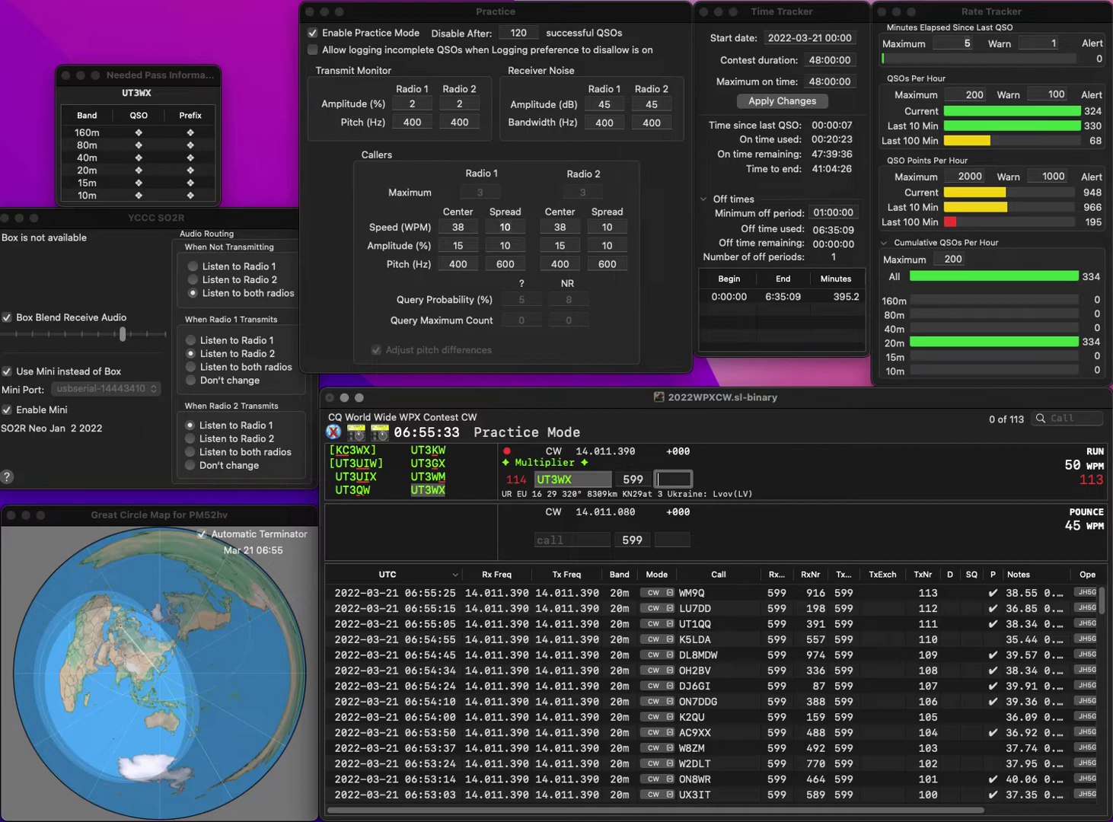
pyautogui.write('462')
pyautogui.press('Return')
# Enter caller K8BKM on the run radio and log the contact with received number 2
pyautogui.write('K8BKM')
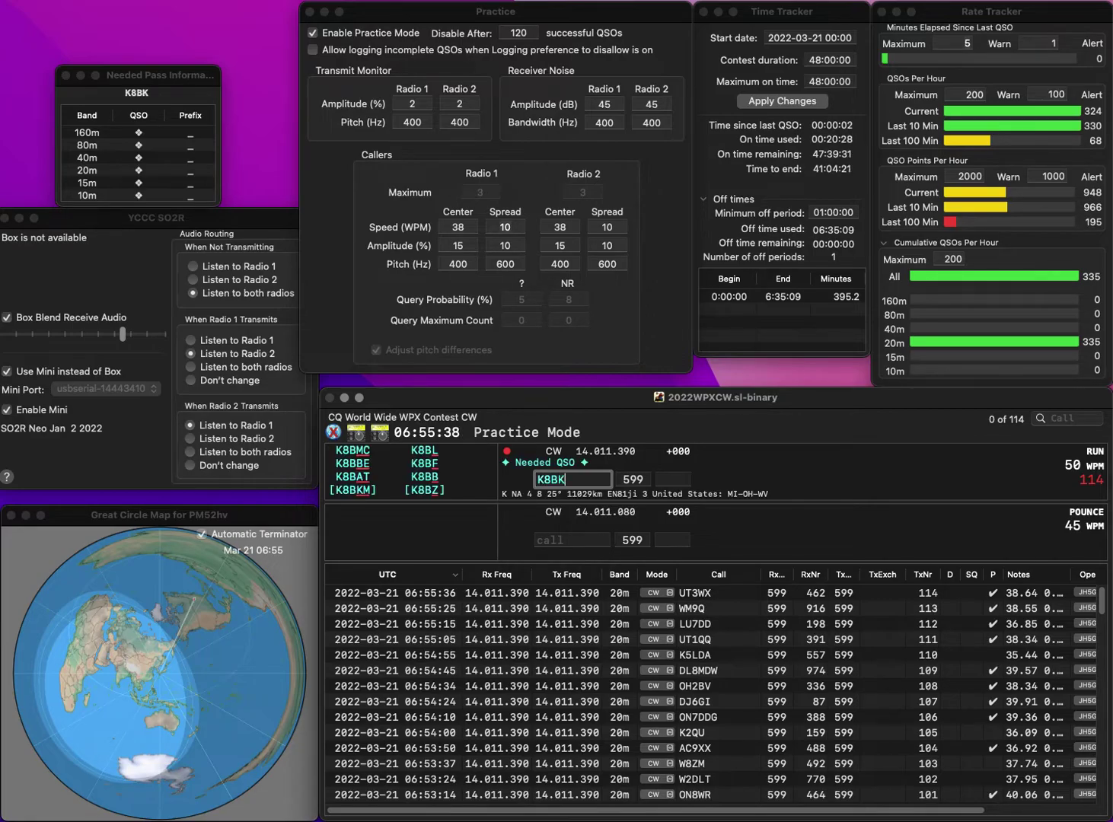
pyautogui.press('space')
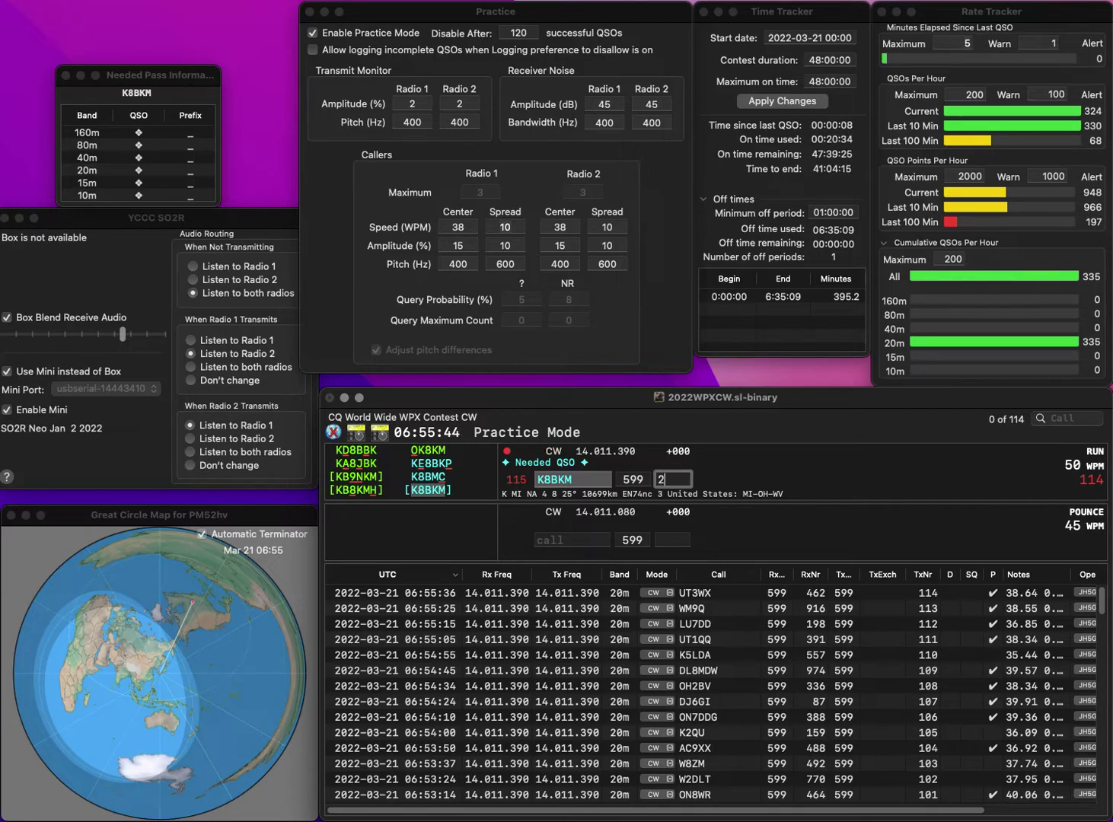
pyautogui.press('Return')
pyautogui.write('DK8XY')
pyautogui.press('Return')
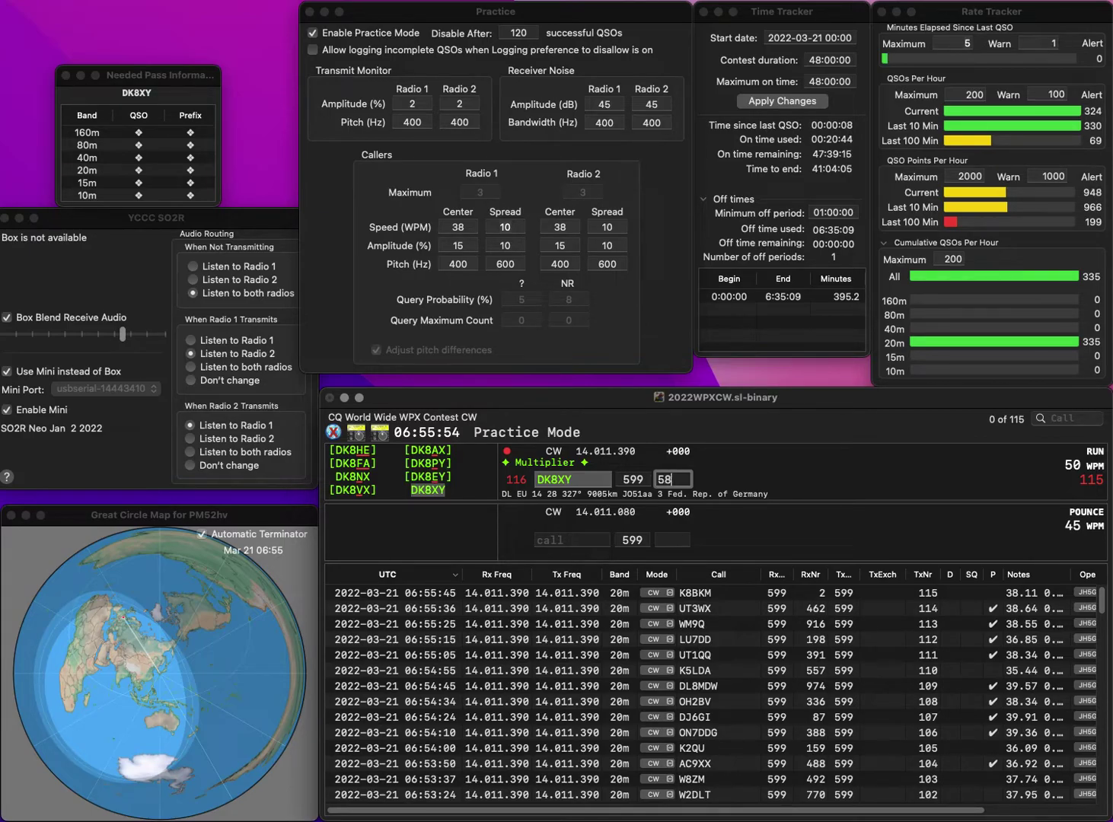
pyautogui.press('Return')
pyautogui.write('III0J')
pyautogui.write('XO')
pyautogui.press('Left')
pyautogui.press('Left')
pyautogui.press('Left')
pyautogui.press('Left')
pyautogui.press('Left')
pyautogui.press('Left')
pyautogui.press('Delete')
pyautogui.press('Delete')
pyautogui.write('S')
pyautogui.press('Return')
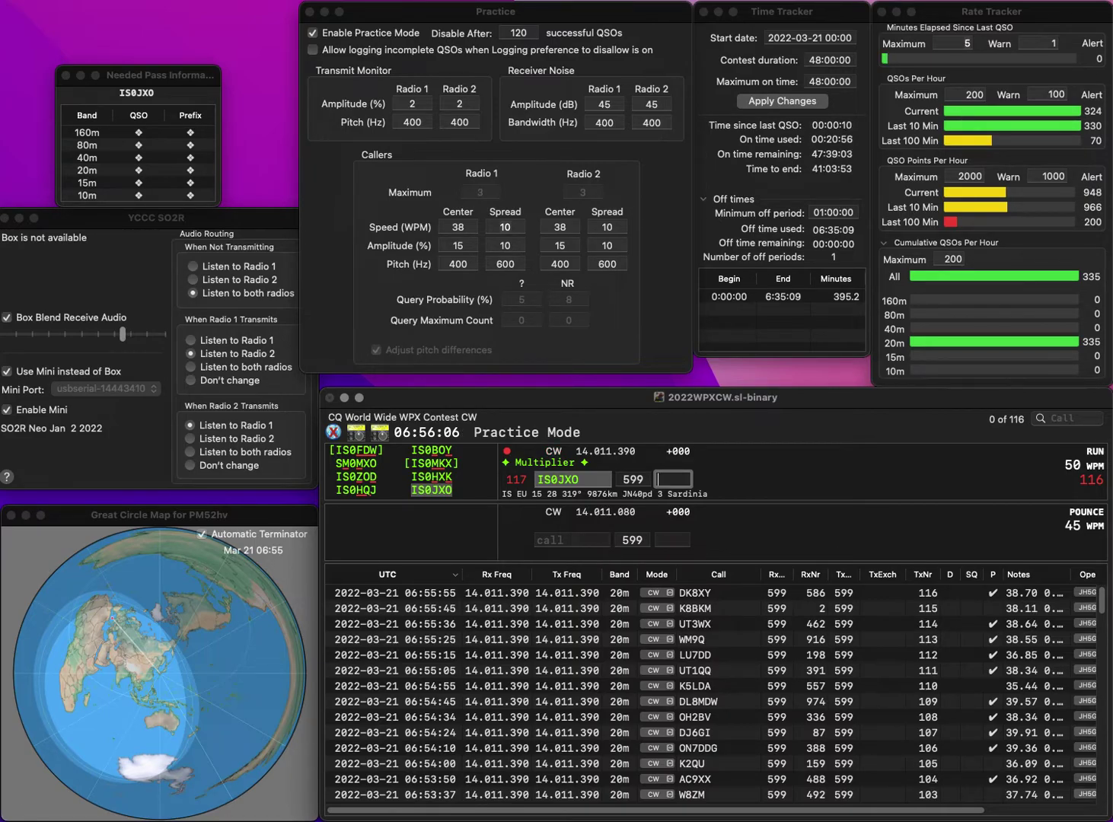
pyautogui.write('758')
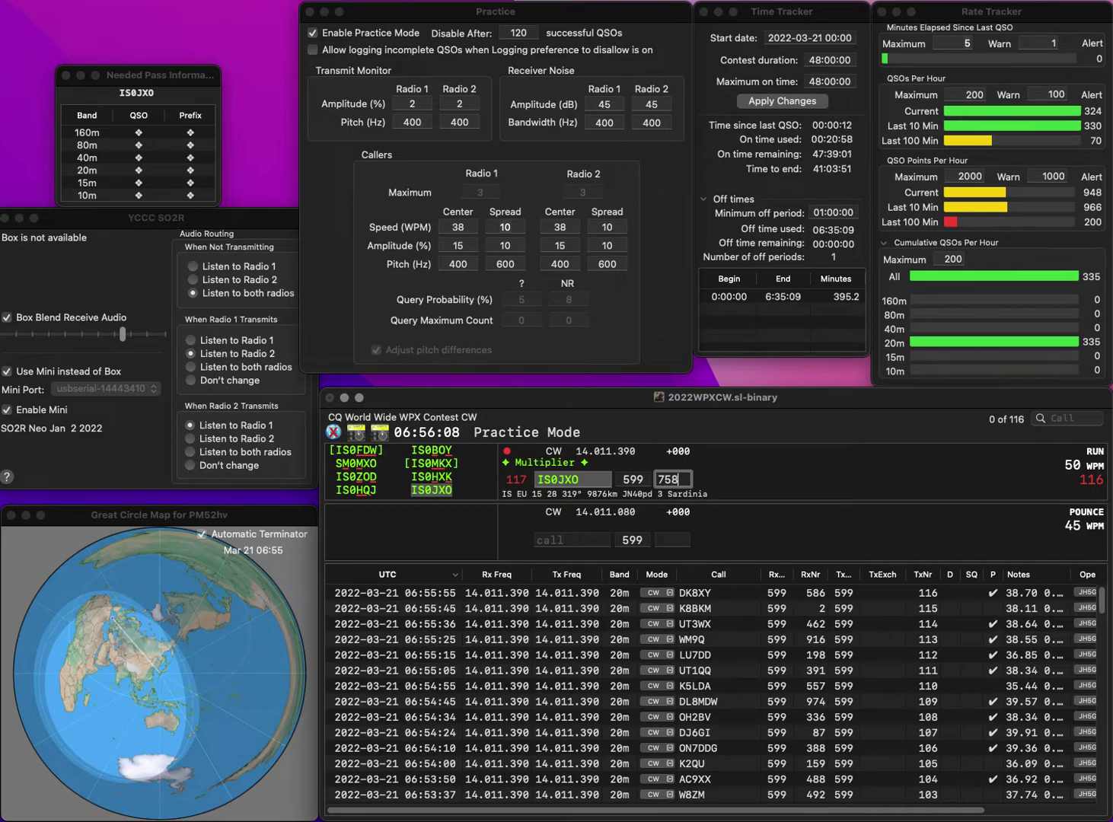
pyautogui.press('Return')
# Enter caller M7O on the run radio and log the contact with received number 900
pyautogui.write('M70')
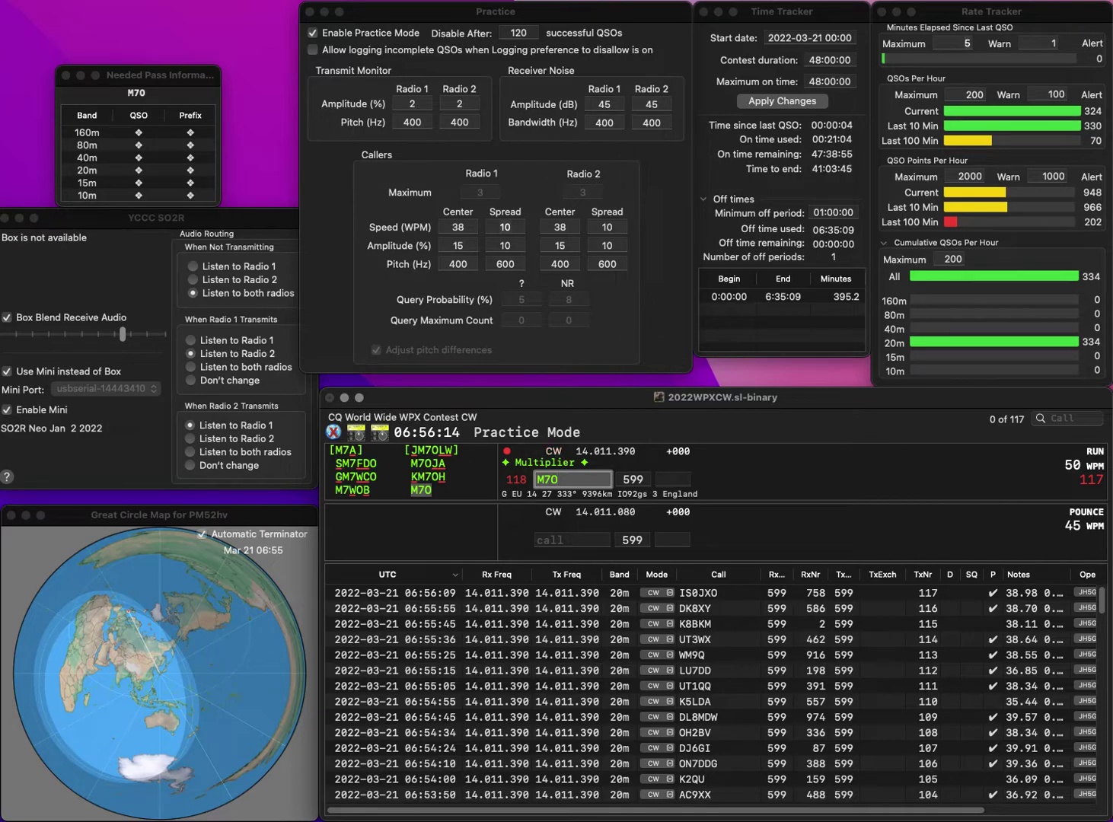
pyautogui.press('Tab')
pyautogui.write('900')
pyautogui.press('Return')
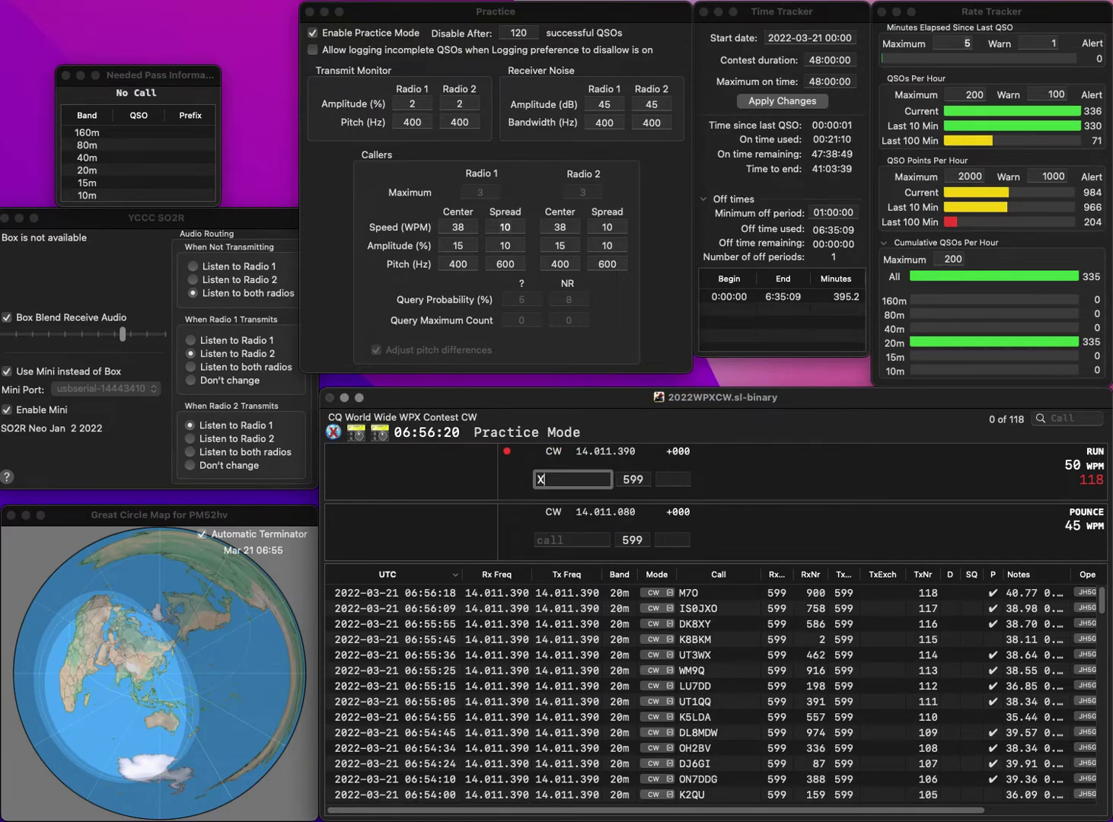
# Enter caller DX0HQ on the run radio, adding the leading D, and log the contact with received number 962
pyautogui.write('X0HQ')
pyautogui.press('Home')
pyautogui.write('D')
pyautogui.press('Tab')
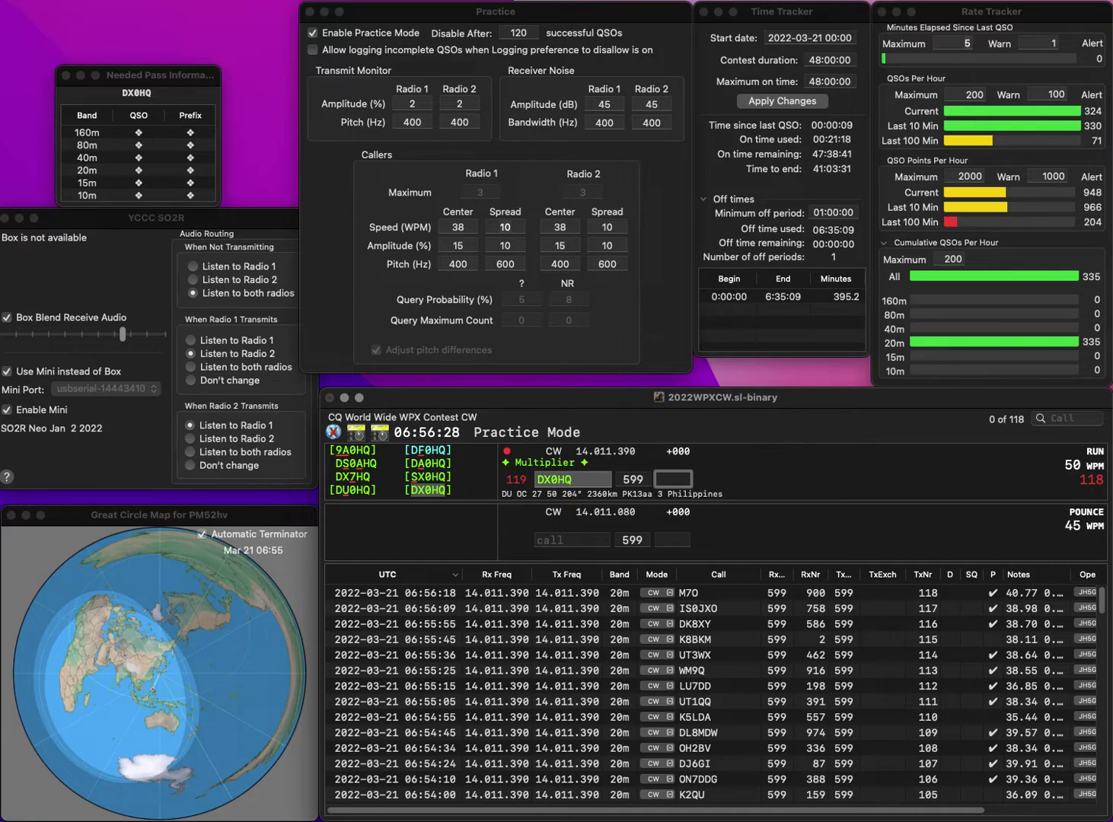
pyautogui.write('62')
pyautogui.press('Return')
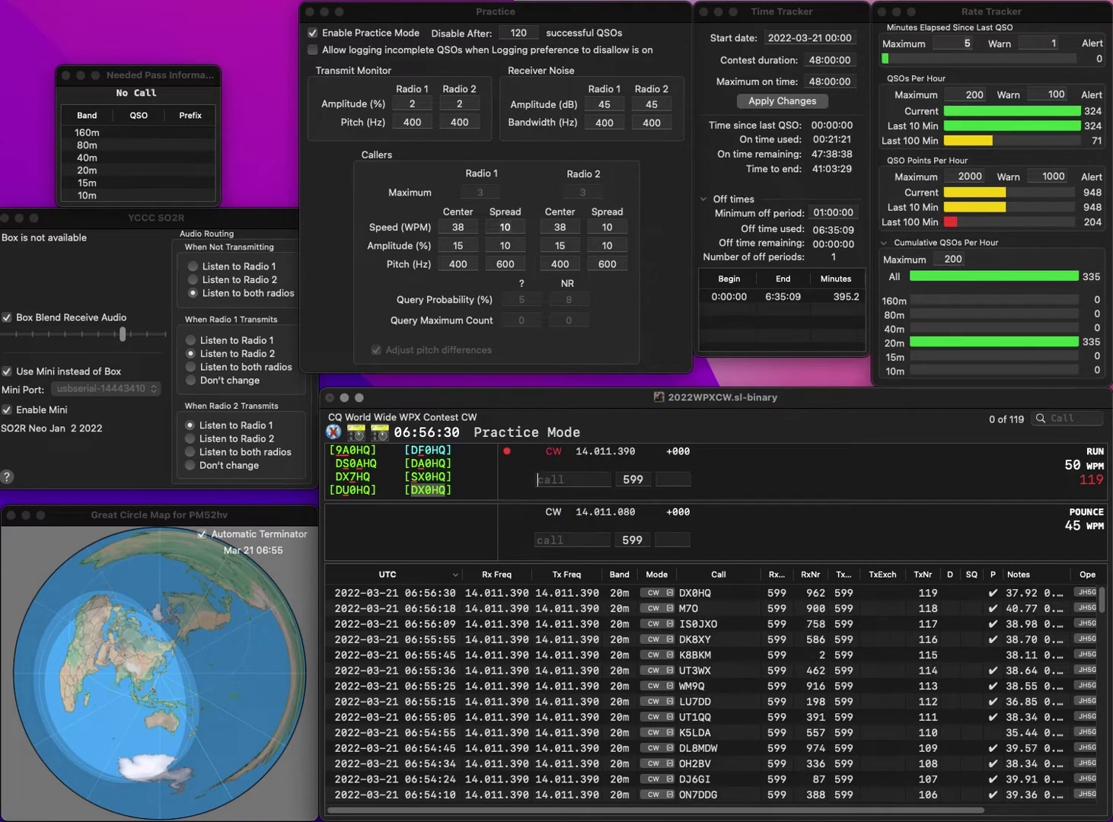
pyautogui.write('G4PNC')
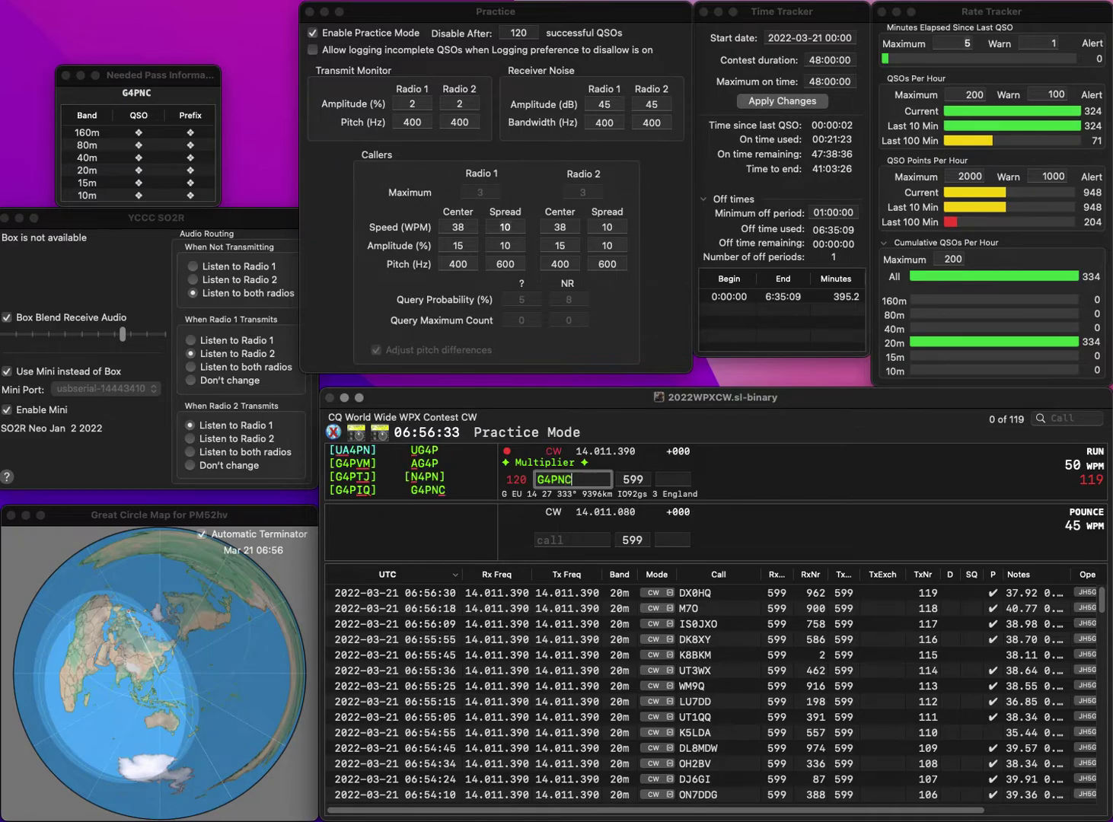
pyautogui.press('Return')
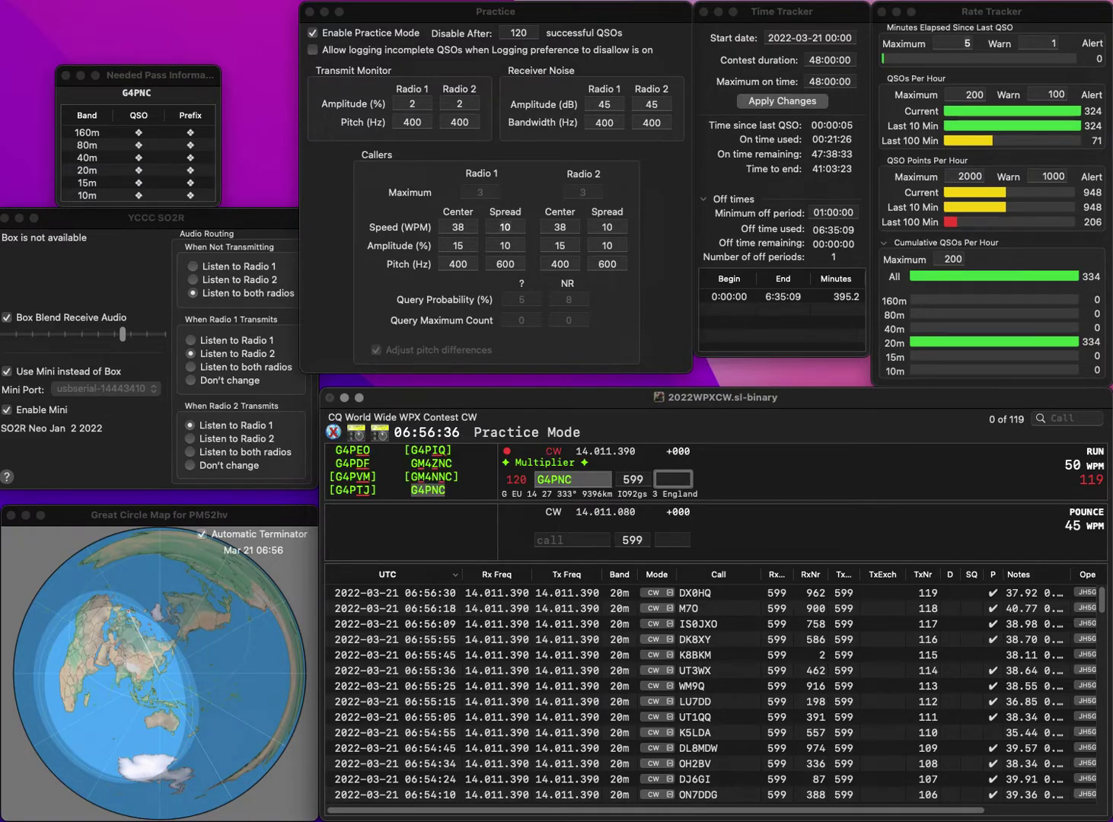
pyautogui.write('504')
pyautogui.press('Return')
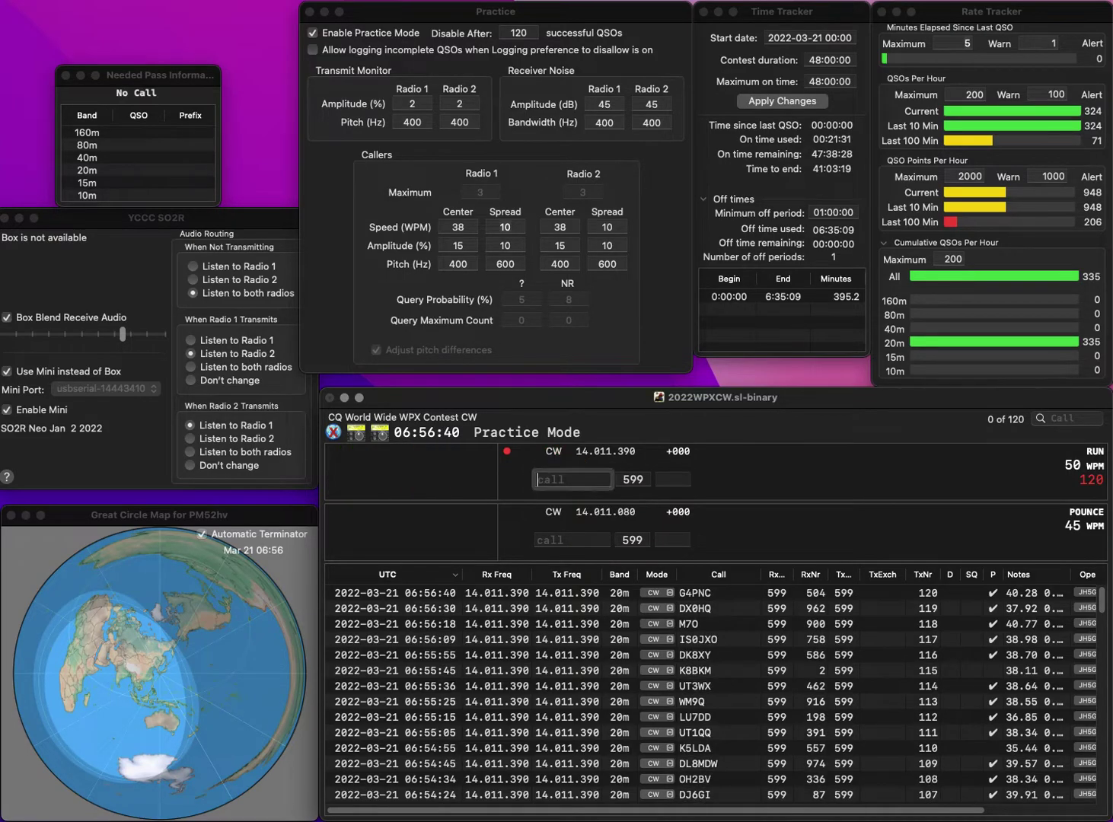
pyautogui.write('JA1')
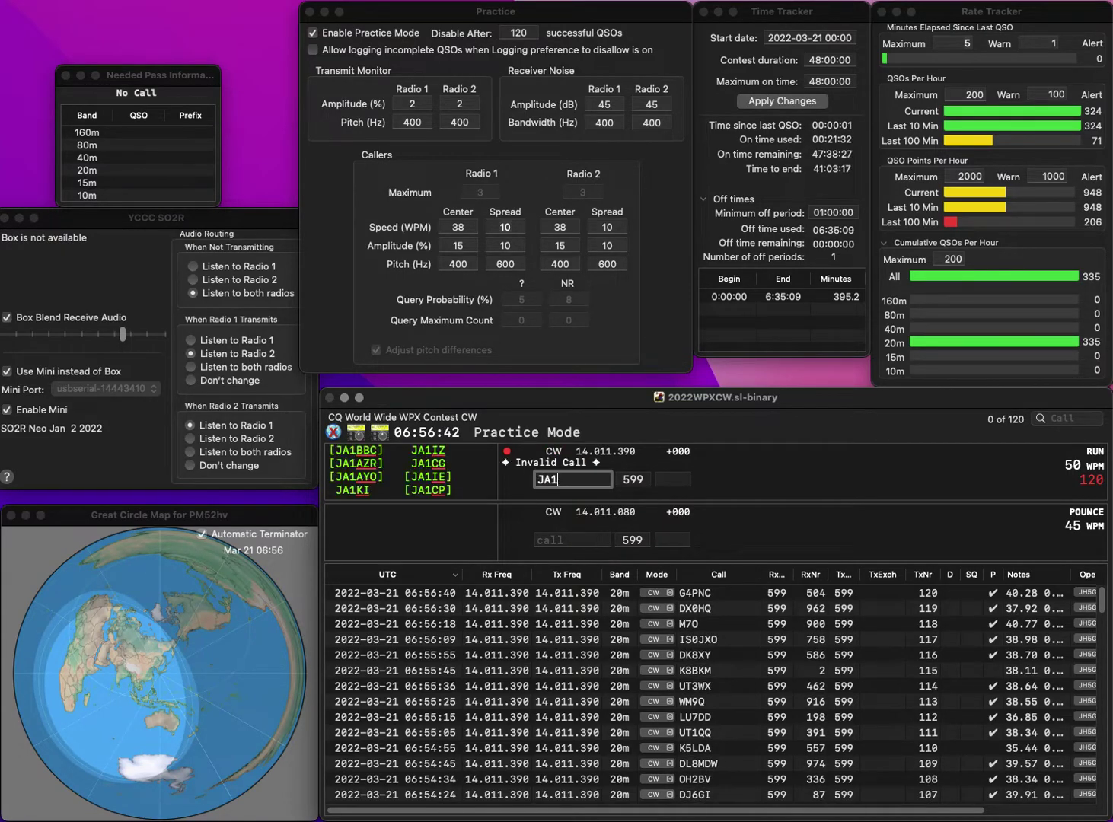
pyautogui.write('XUY')
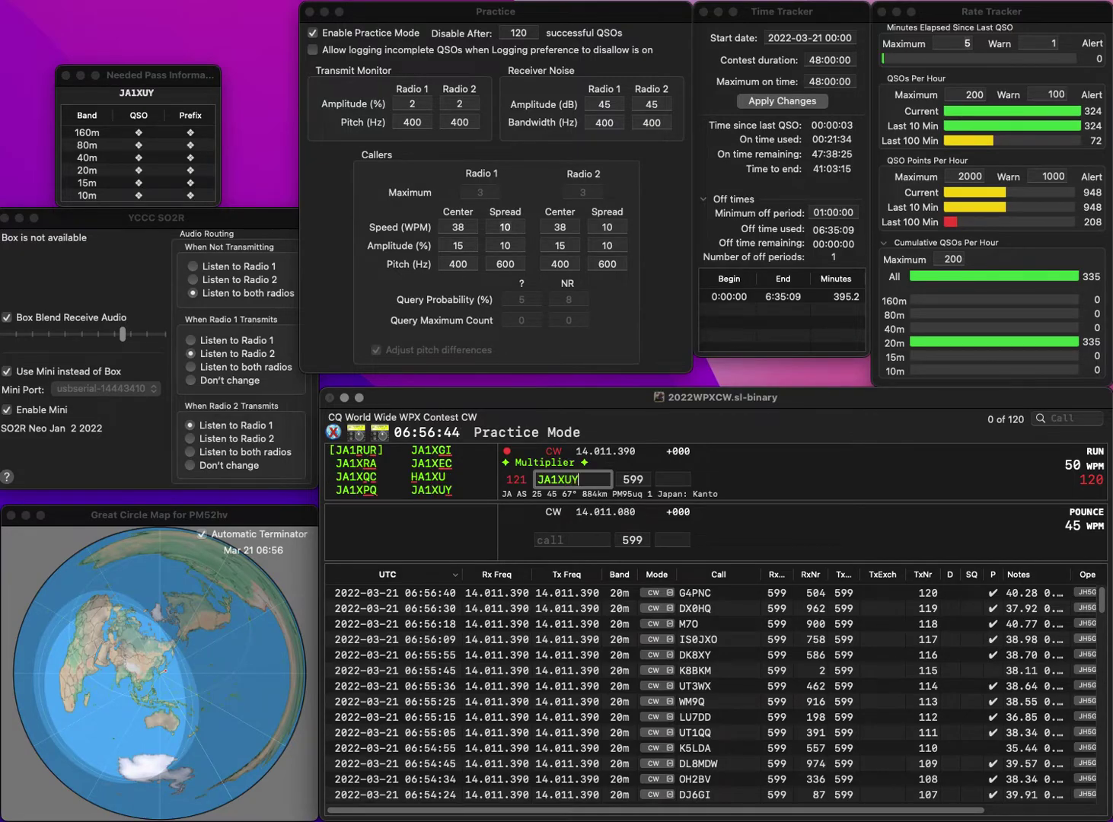
pyautogui.press('Return')
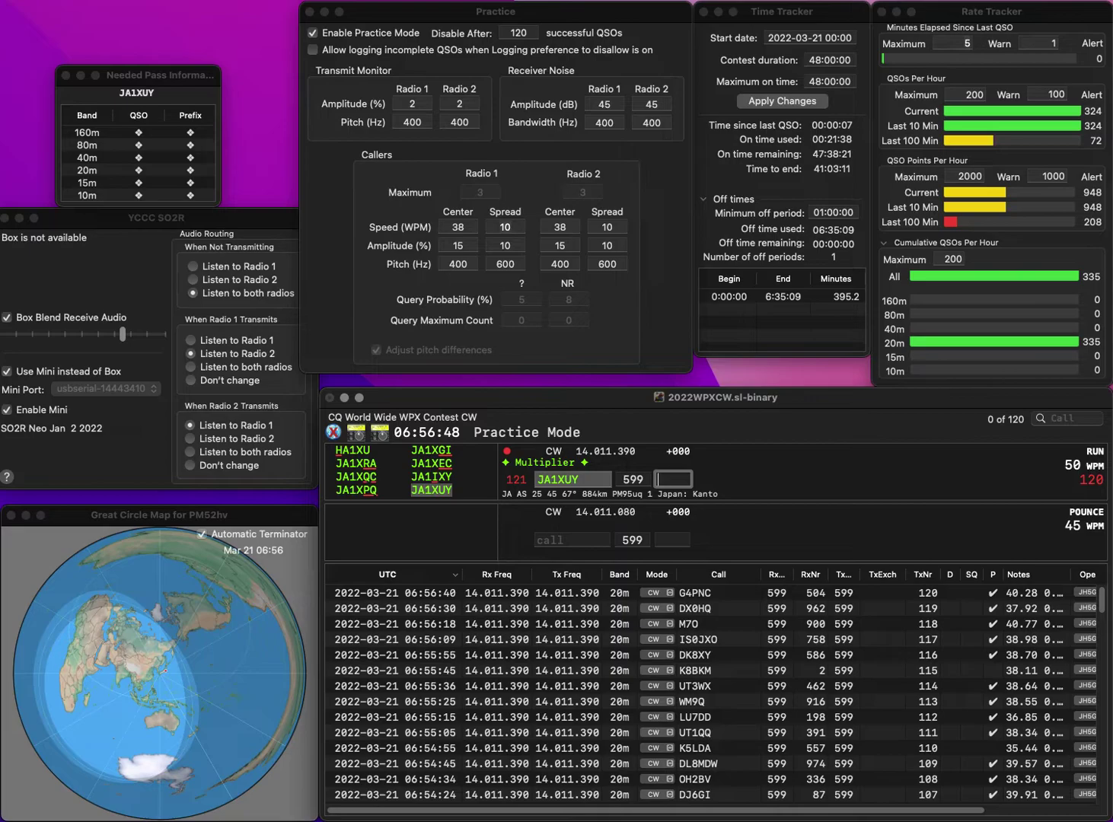
pyautogui.write('914')
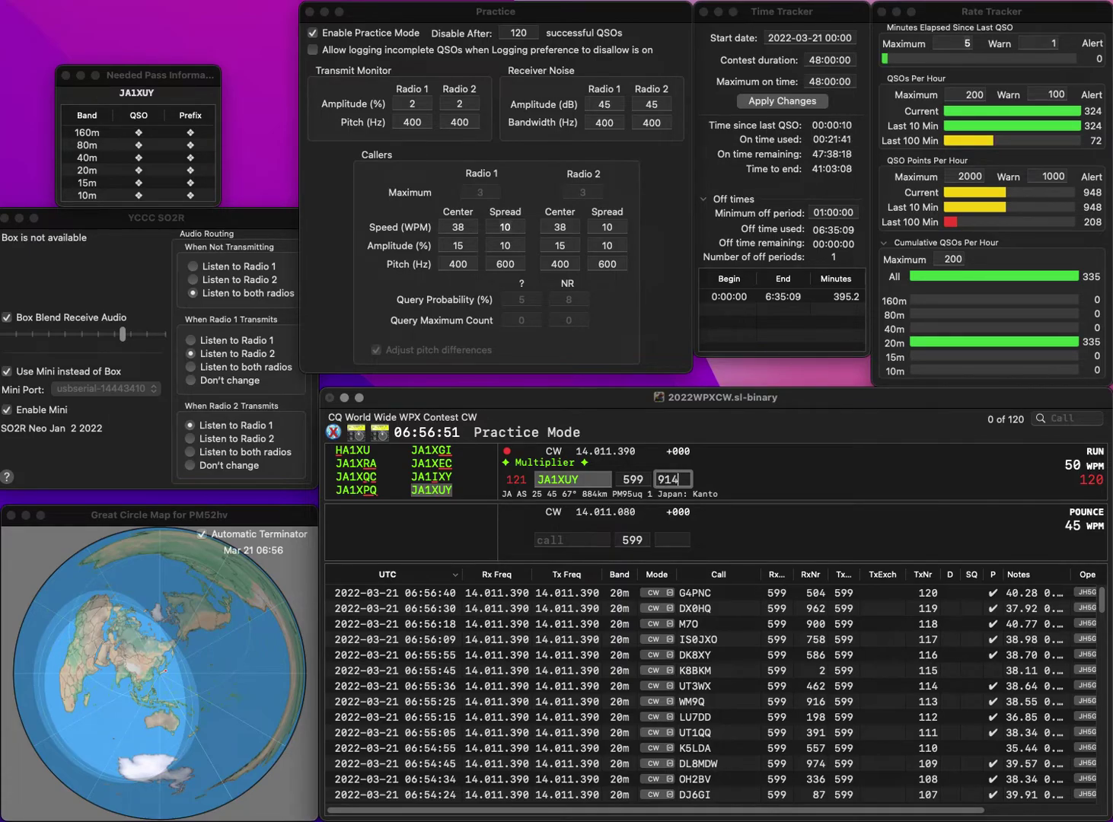
pyautogui.press('Return')
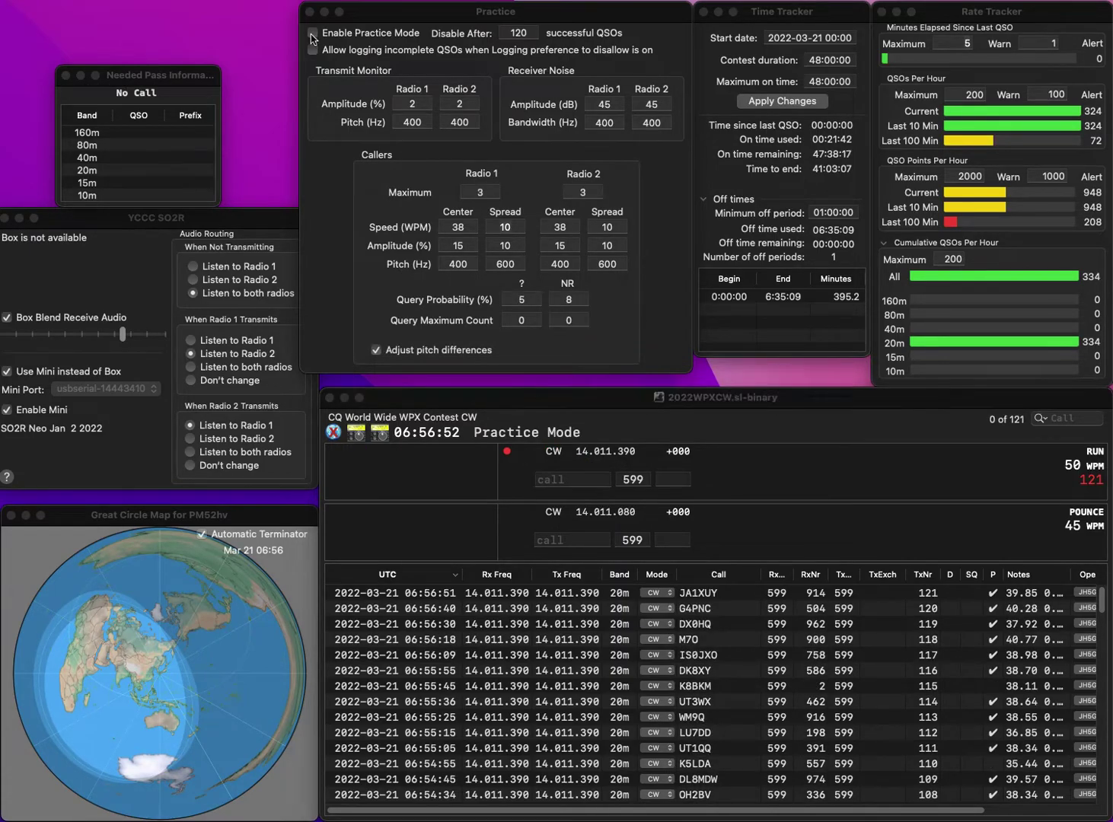